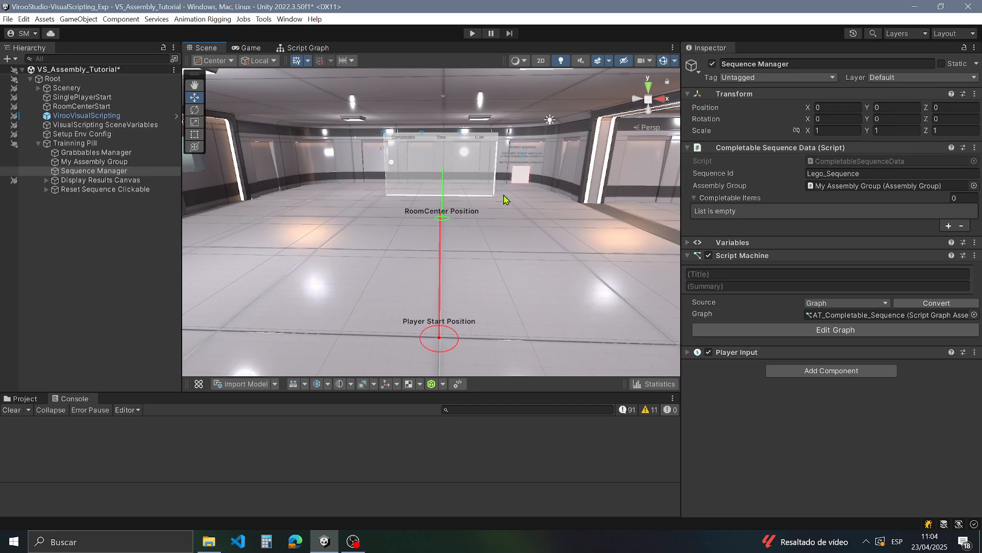
Step: Look over the room and inspect the Trainning Pill object and its manager and canvas children
mouse_move(504, 199)
right_mouse_down()
mouse_move(507, 241)
mouse_move(493, 193)
right_mouse_up()
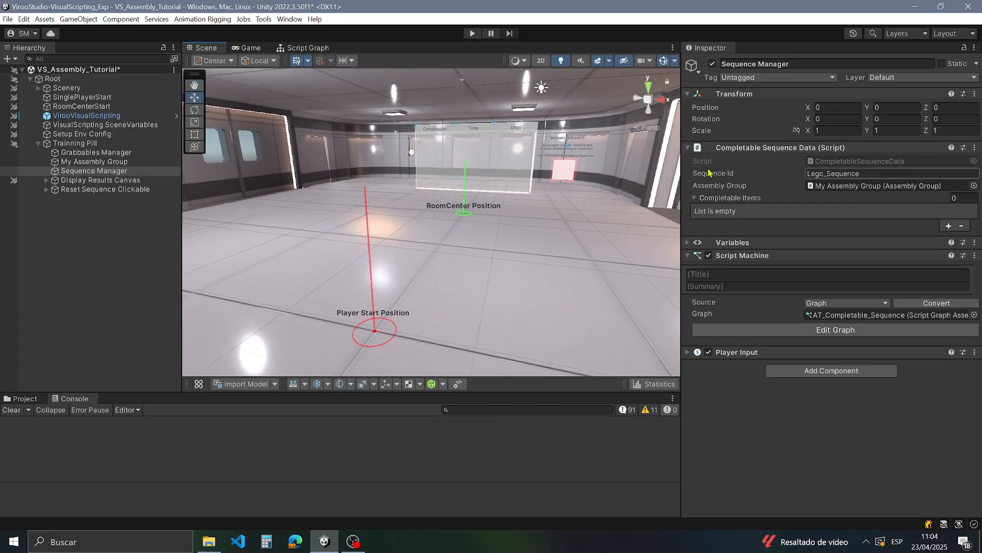
left_click_drag(372, 154, 523, 175, "alt")
mouse_move(523, 175)
right_mouse_down()
mouse_move(532, 188)
mouse_move(559, 168)
mouse_move(509, 155)
right_mouse_up()
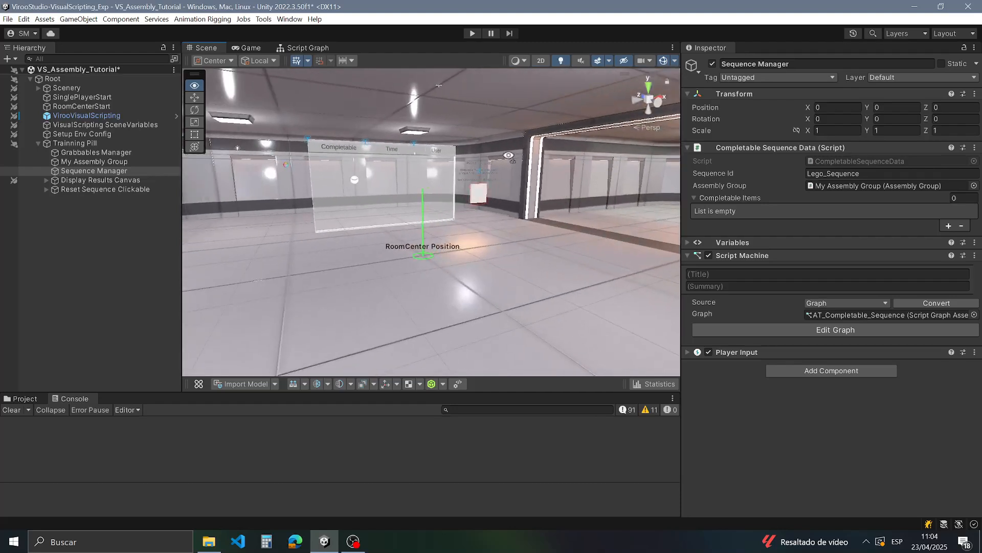
left_click(77, 143)
right_click_drag(376, 209, 361, 172)
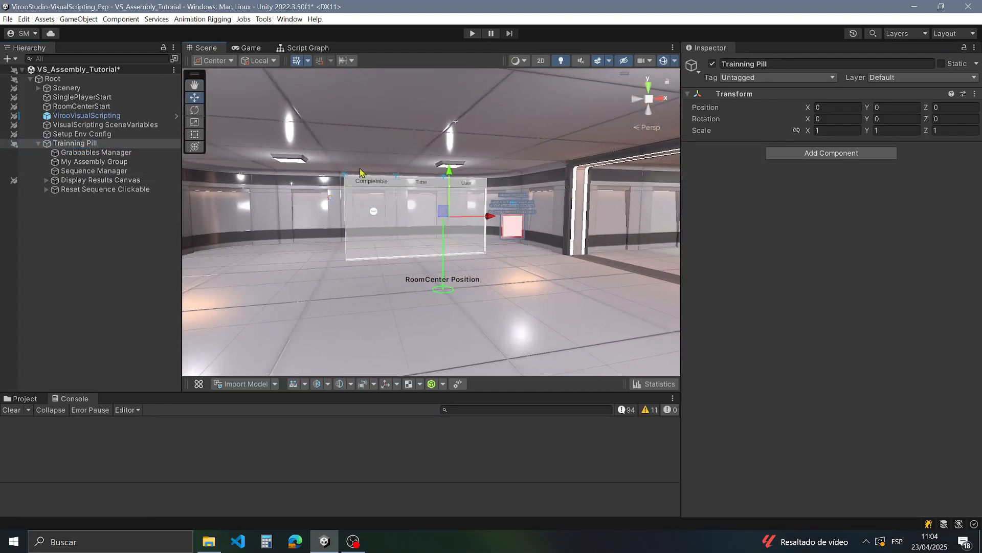
right_click_drag(379, 191, 435, 195)
left_click(109, 153)
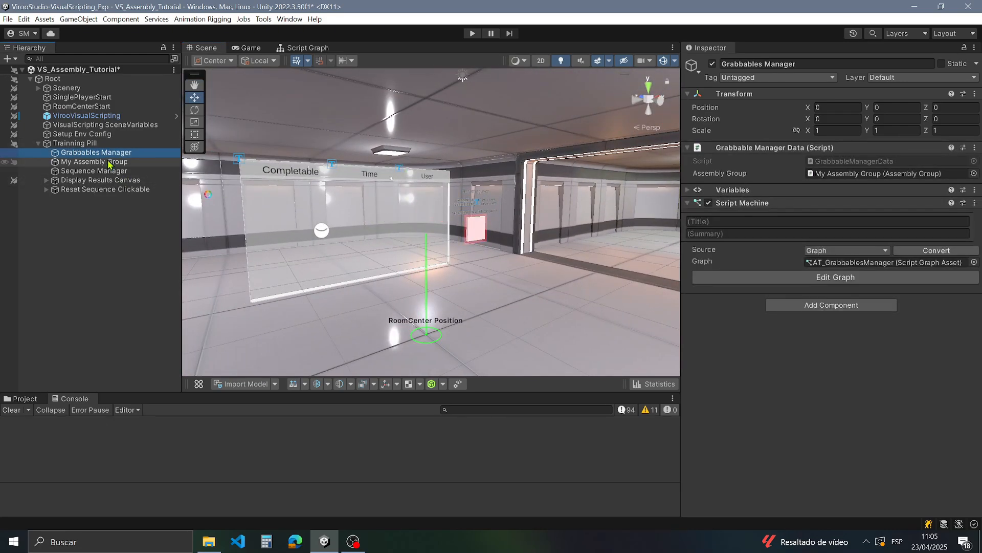
left_click(109, 162)
left_click(110, 172)
left_click(111, 180)
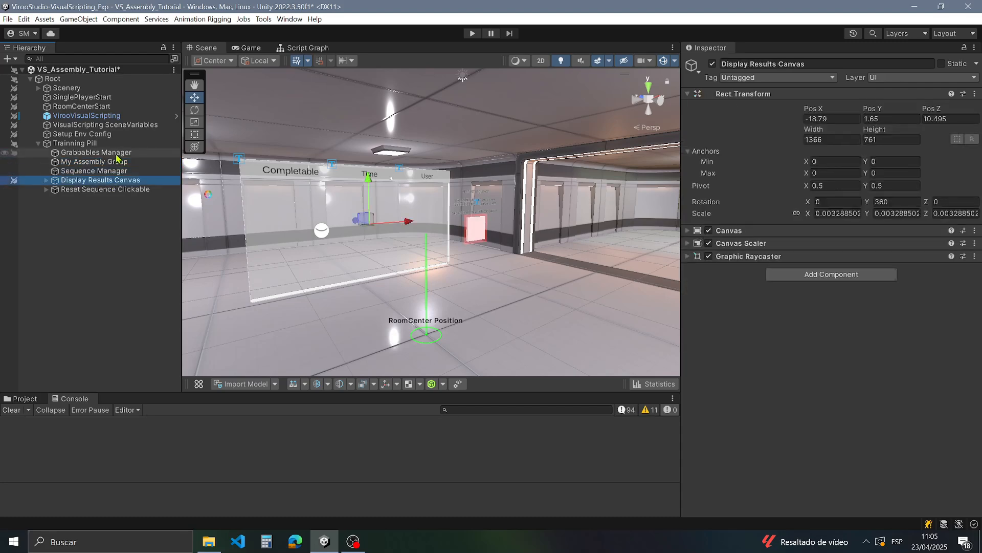
Step: Review the component settings of Grabbables Manager, My Assembly Group and Sequence Manager, and collapse the Script Machine component
left_click(115, 153)
right_click_drag(435, 205, 466, 224)
right_click_drag(444, 187, 419, 196)
left_click(104, 163)
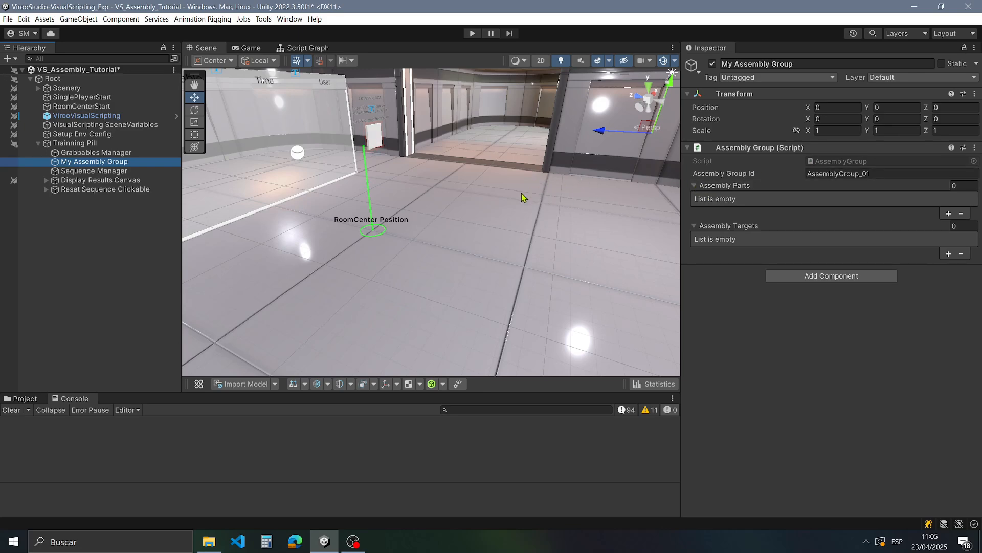
right_click_drag(502, 207, 230, 187)
left_click(95, 171)
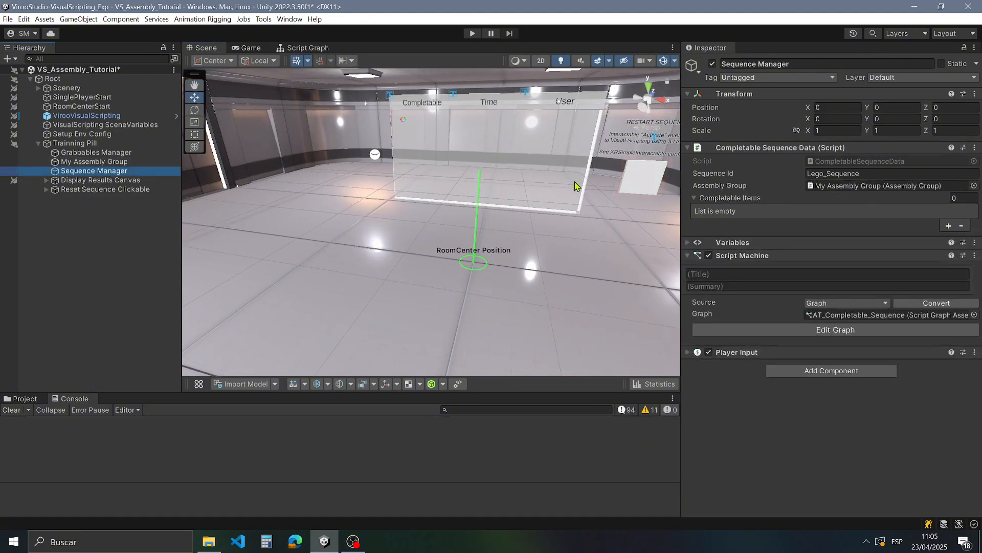
left_click(688, 256)
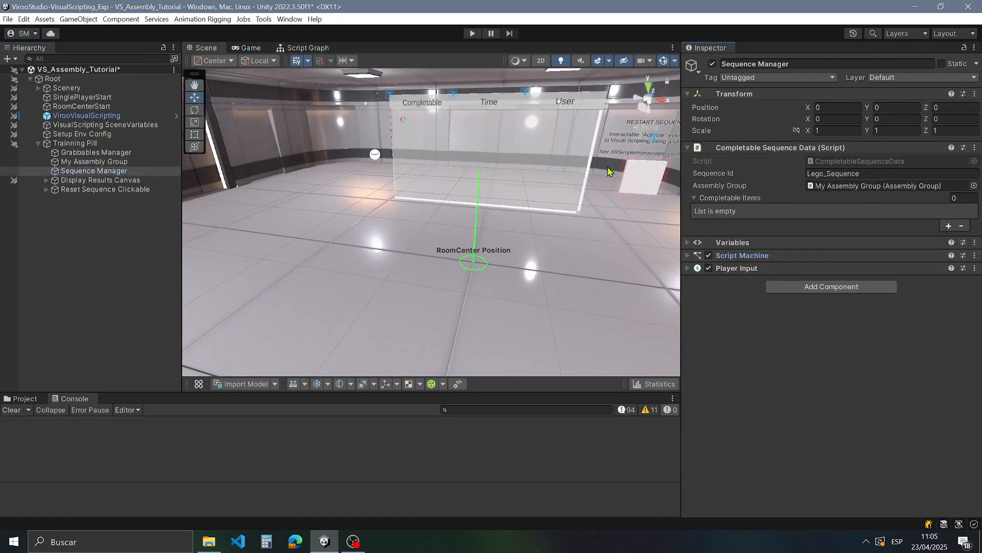
right_click_drag(563, 179, 510, 182)
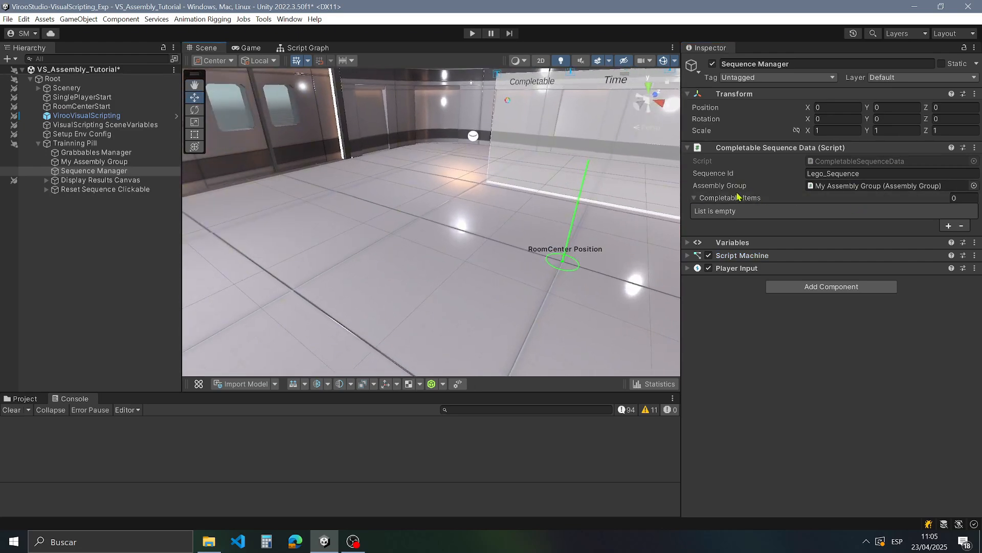
right_click_drag(443, 161, 624, 153)
middle_click_drag(535, 160, 578, 173)
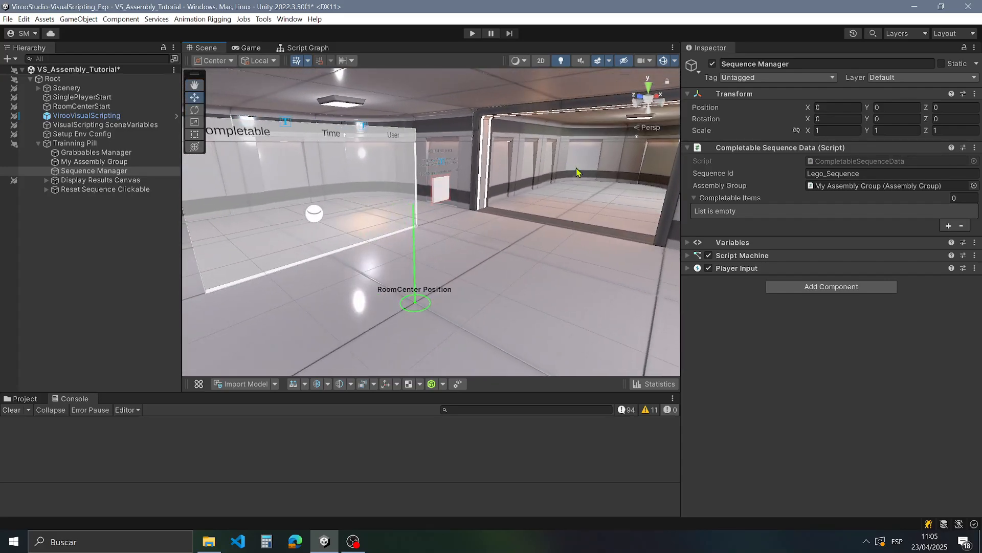
right_click_drag(566, 177, 614, 240)
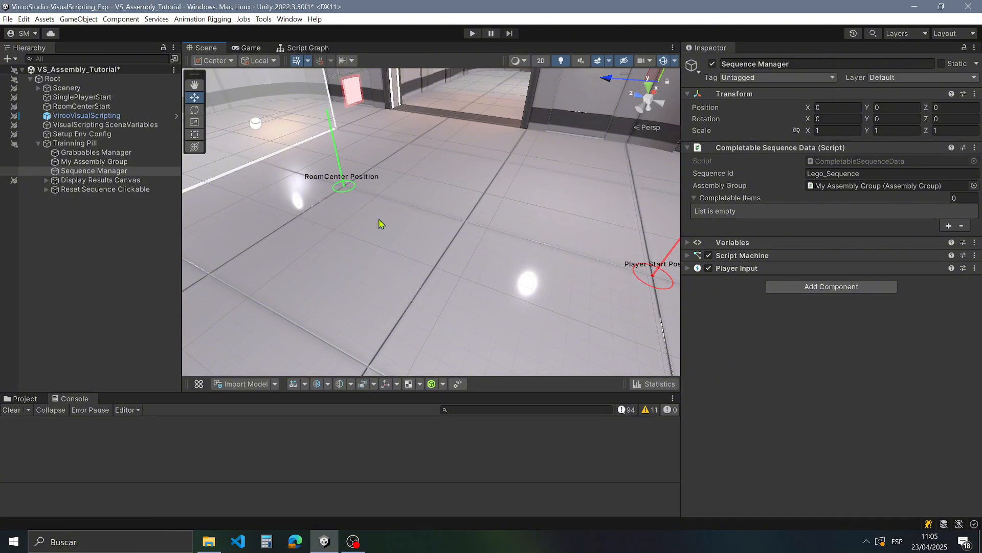
right_click_drag(380, 224, 290, 304)
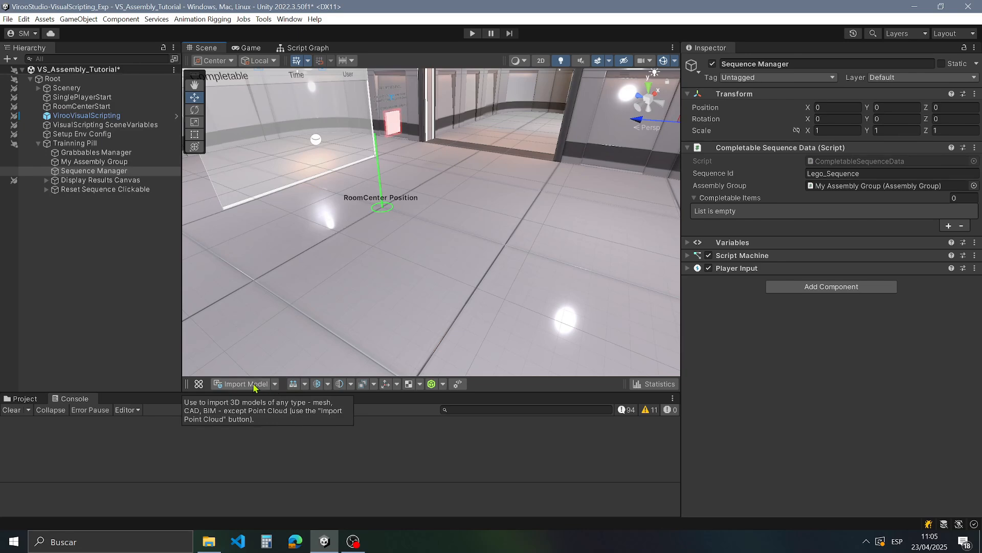
Step: Import the CAD model powertrain.x_t as a prefab with a scale of 0.01
left_click(275, 388)
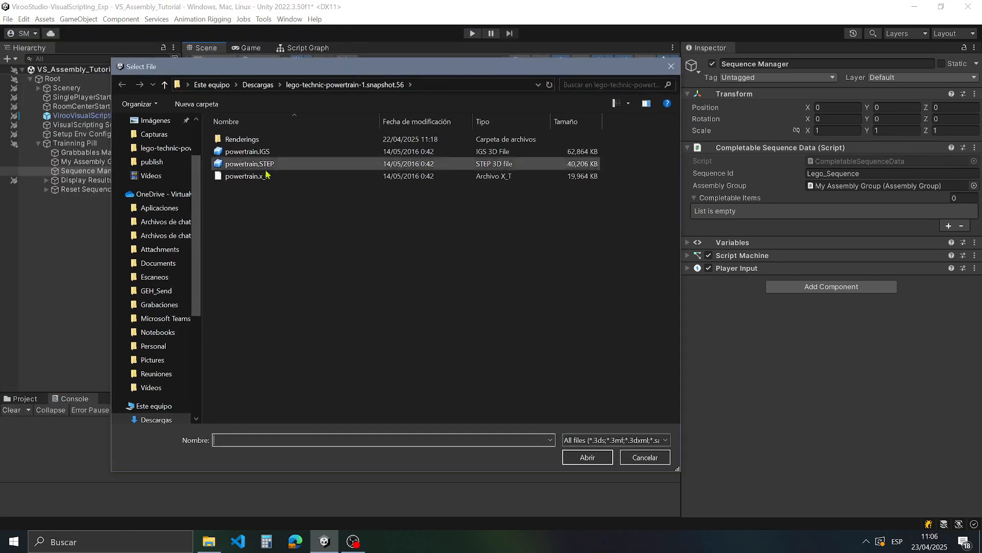
left_click(250, 177)
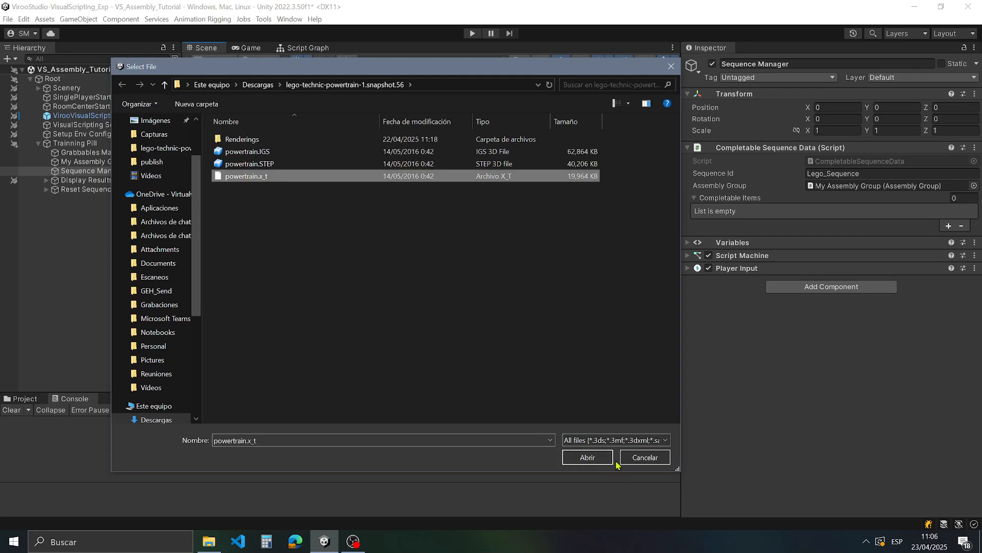
left_click(597, 455)
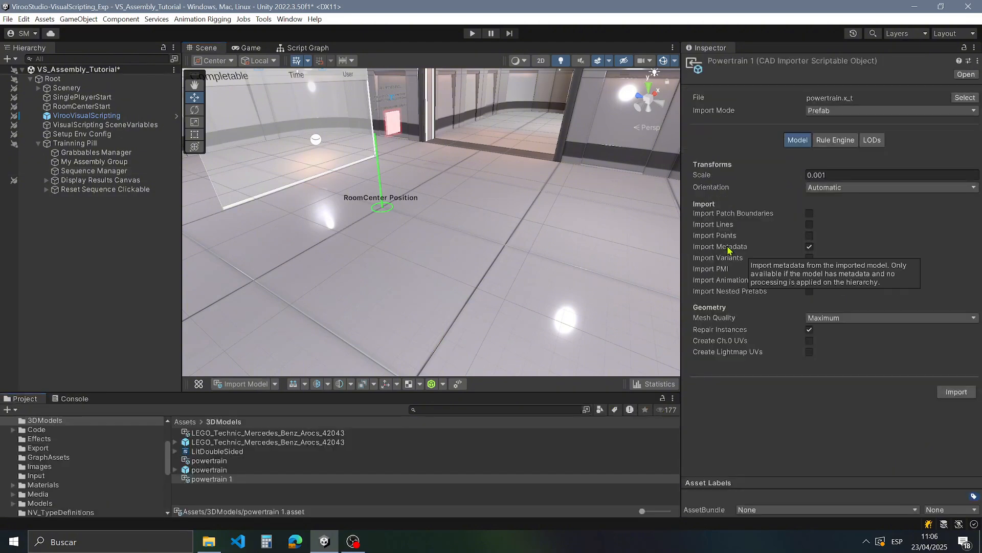
left_click(836, 176)
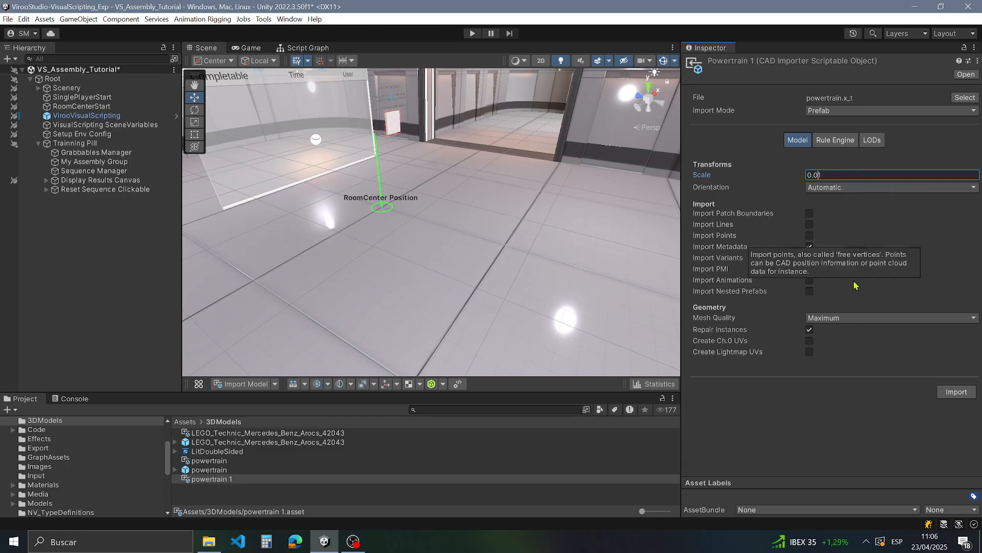
right_click_drag(502, 195, 500, 185)
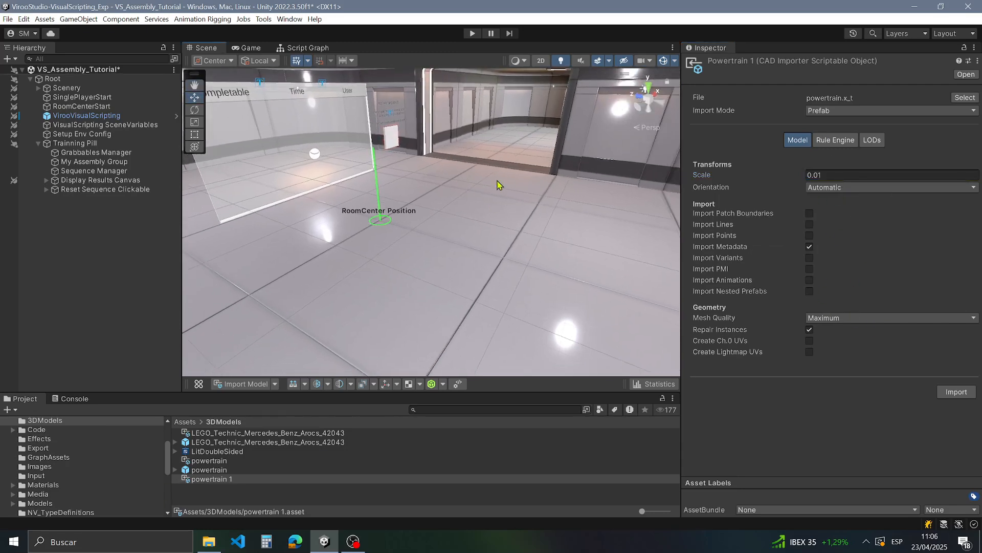
left_click(957, 392)
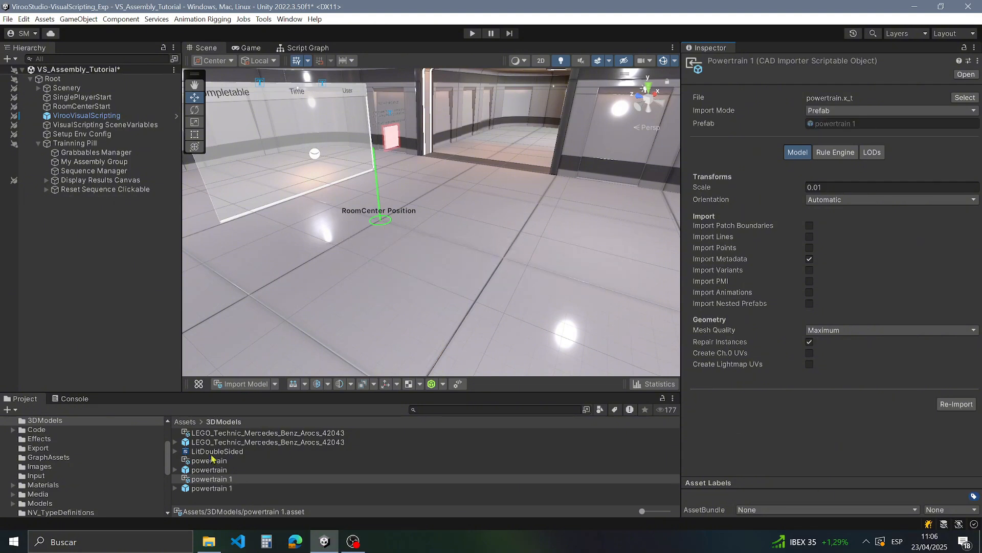
Step: Place the imported powertrain 1 prefab on the floor in front of the RoomCenter Position and frame it
left_click(216, 489)
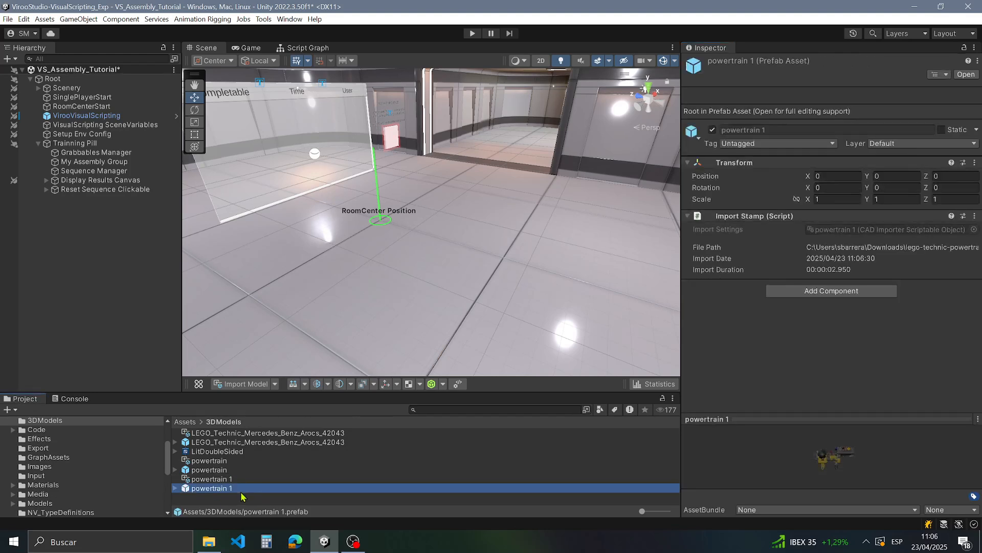
right_click_drag(418, 277, 402, 277)
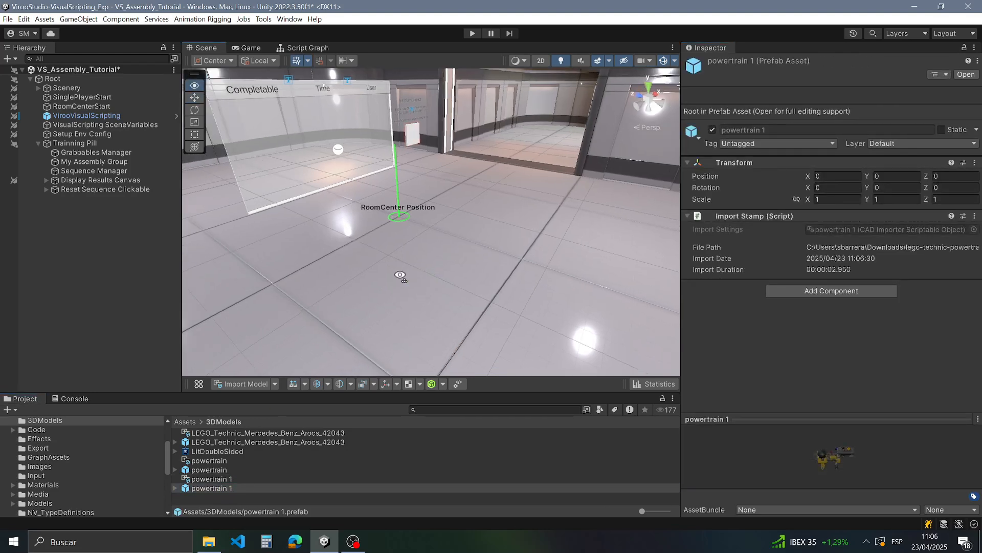
left_click_drag(231, 493, 360, 283)
key("f")
key("w")
right_click_drag(360, 283, 506, 271)
key("a")
key("s")
Step: Select a black sprocket on the model and expand the sprocket and bush nodes to inspect the part hierarchy
left_click(505, 268)
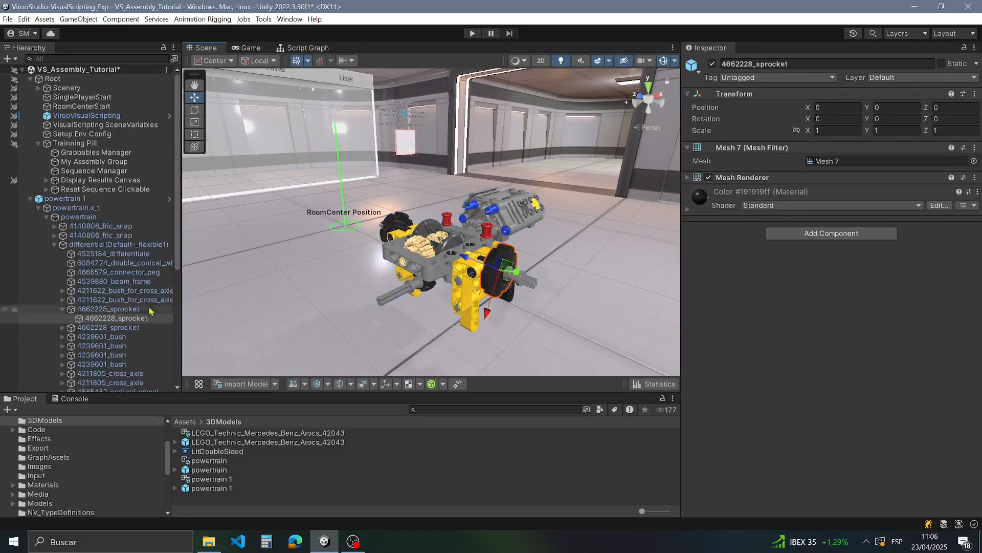
scroll(136, 284, "down", 3)
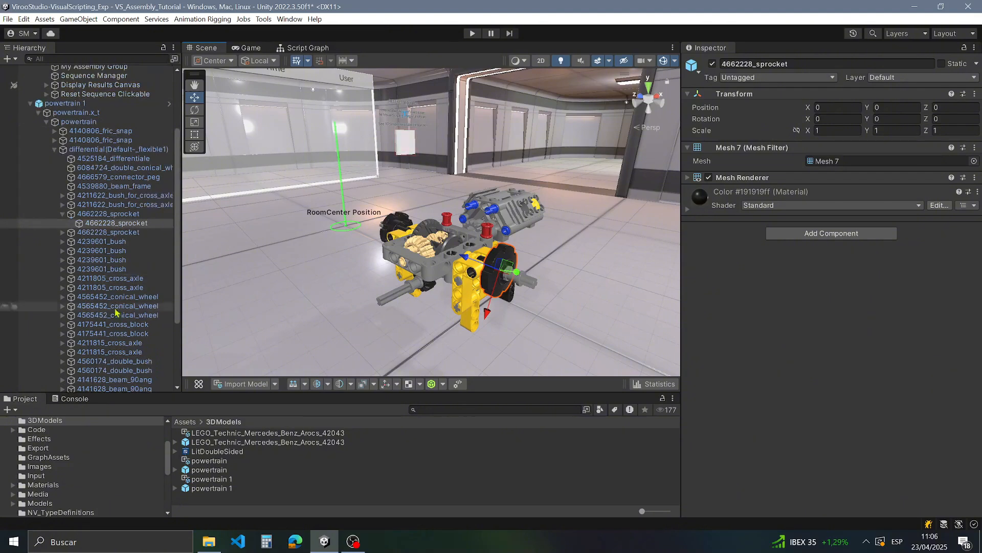
left_click(63, 233)
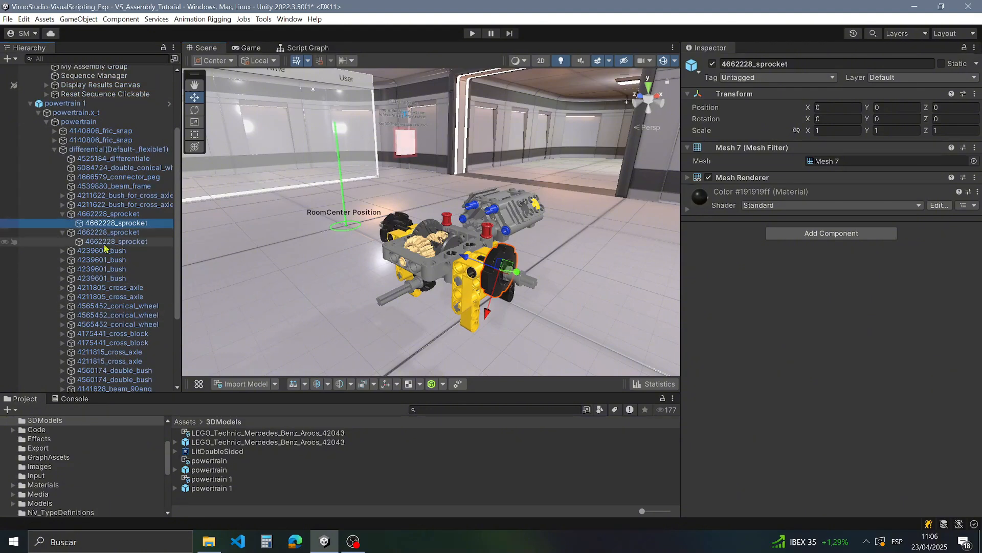
left_click(62, 205)
left_click_drag(205, 235, 233, 202, "alt")
Step: Try lifting the second 4140806_fric_snap part off the model, undo the move, and select the first one
left_click(95, 140)
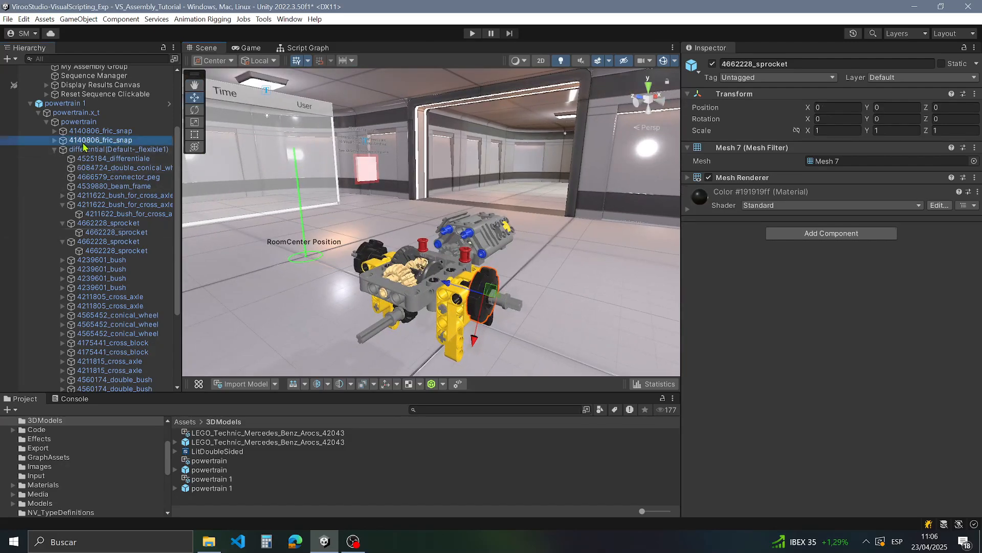
left_click_drag(414, 222, 415, 173)
key("ctrl+z")
left_click(120, 132)
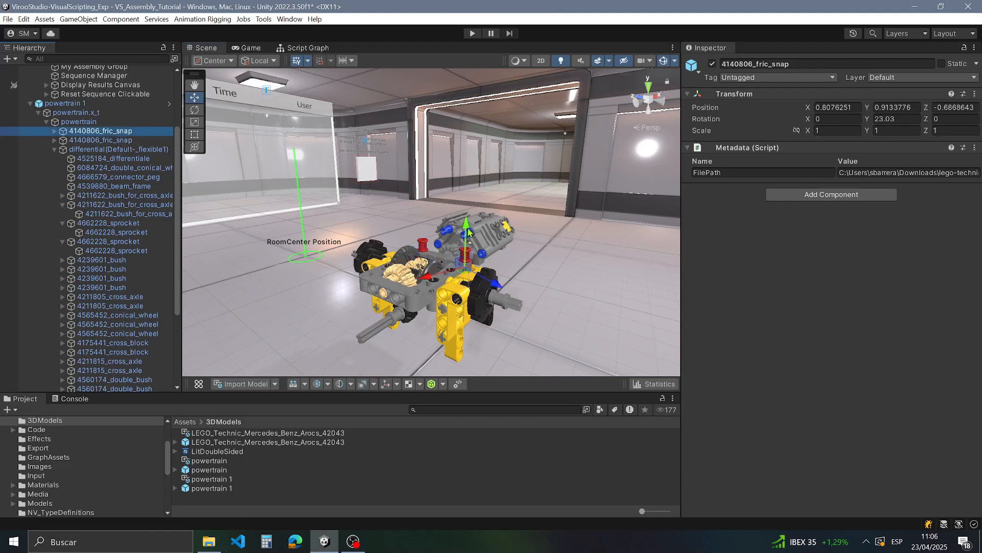
Step: Try lifting the whole differential(Default-_flexible1) group away from the powertrain, and undo the move
left_click(54, 149)
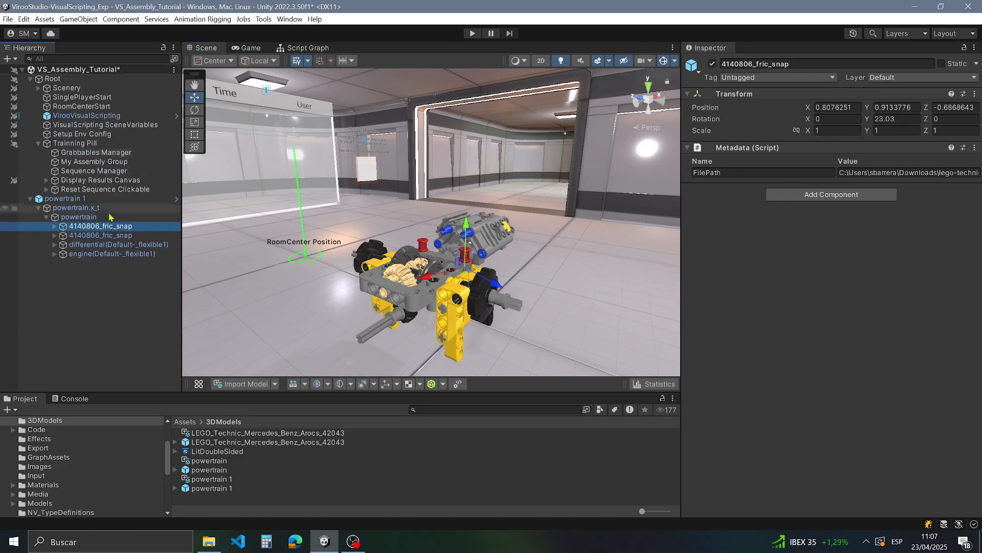
left_click(119, 245)
left_click_drag(420, 330, 413, 260)
key("ctrl+z")
Step: Expand the differential group, try pulling its 4525184_differentiale part out of the model, and undo the move
left_click(54, 244)
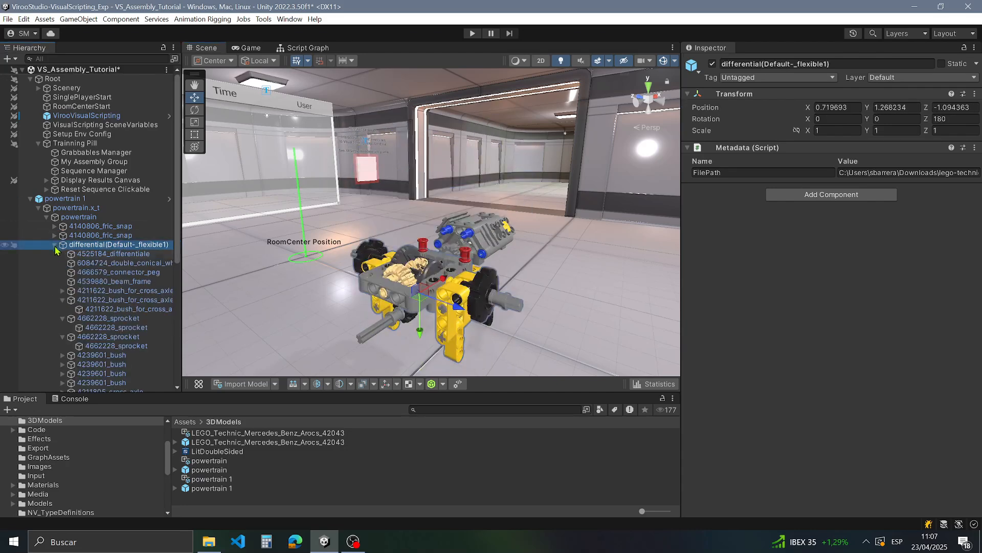
left_click(112, 254)
left_click_drag(446, 288, 558, 314)
key("ctrl+z")
Step: Examine the assembled powertrain up close and pick the 4662228_sprocket part on the front axle
left_click_drag(588, 226, 497, 241, "alt")
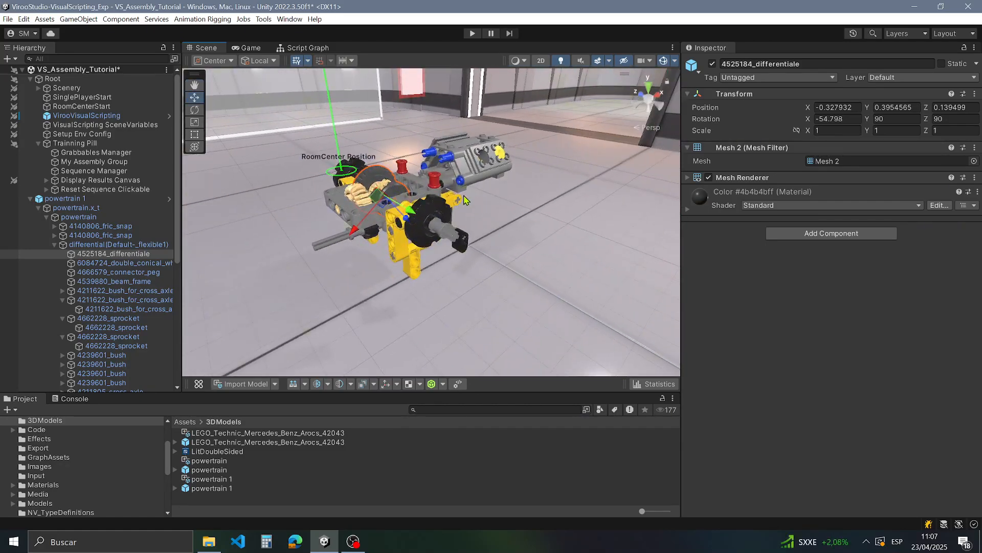
left_click_drag(462, 213, 535, 213, "alt")
scroll(534, 211, "up", 3)
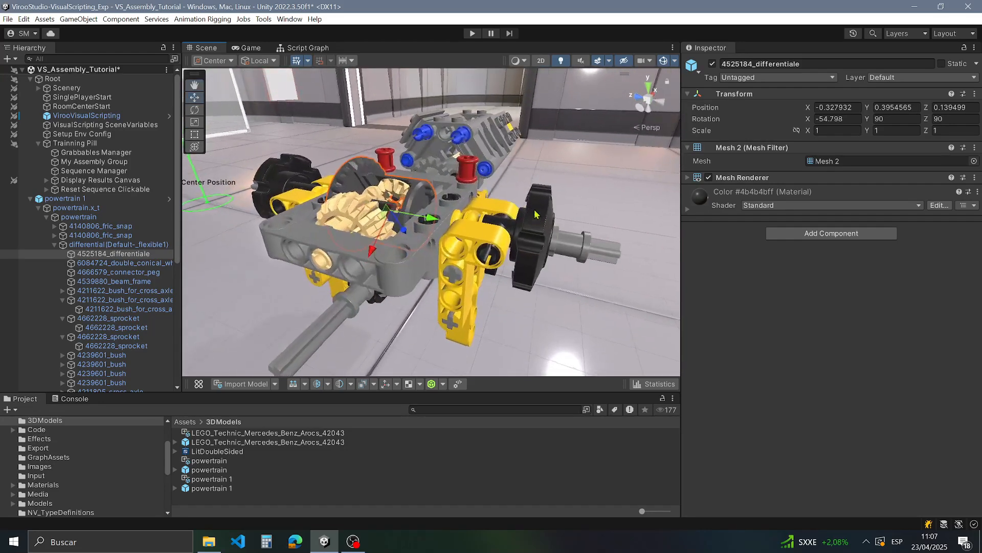
left_click(538, 222)
left_click(539, 221)
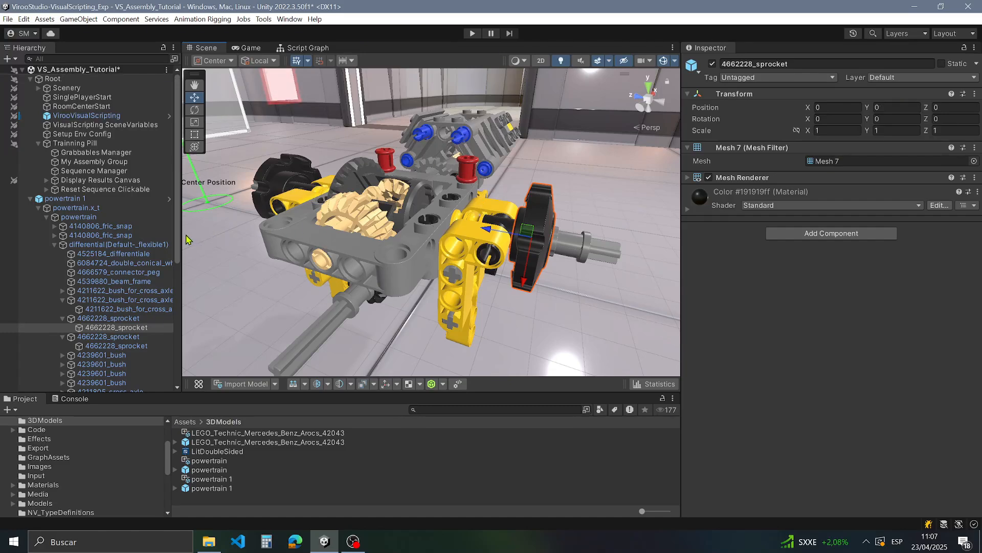
left_click_drag(421, 237, 362, 236, "alt")
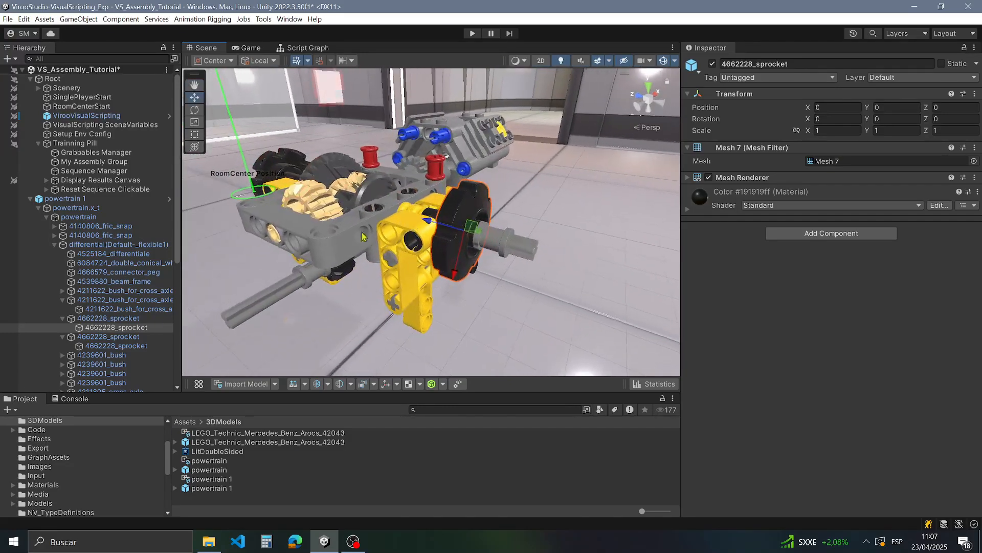
Step: Collapse the differential group and make powertrain 1 a child of My Assembly Group
left_click(54, 245)
scroll(428, 235, "down", 3)
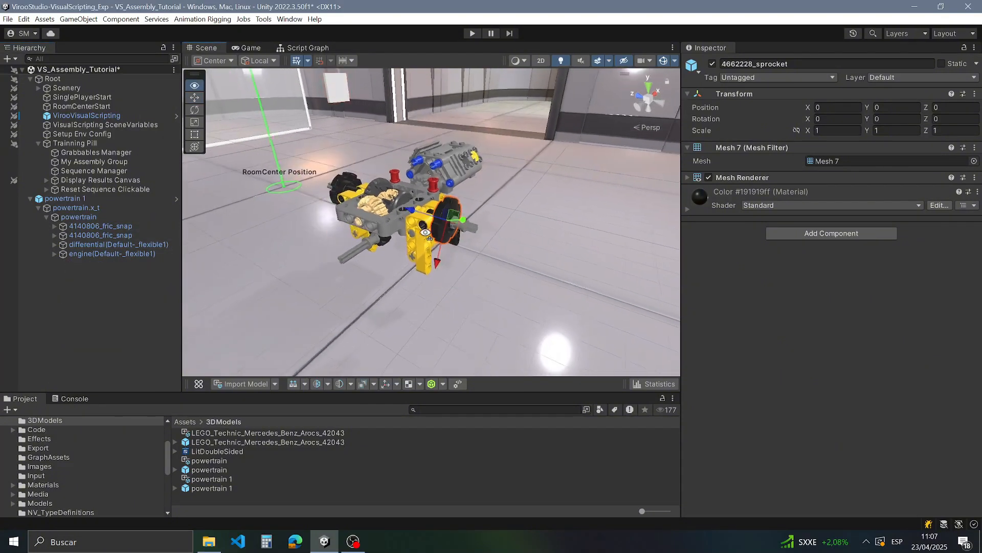
left_click_drag(428, 236, 422, 234, "alt")
left_click(69, 200)
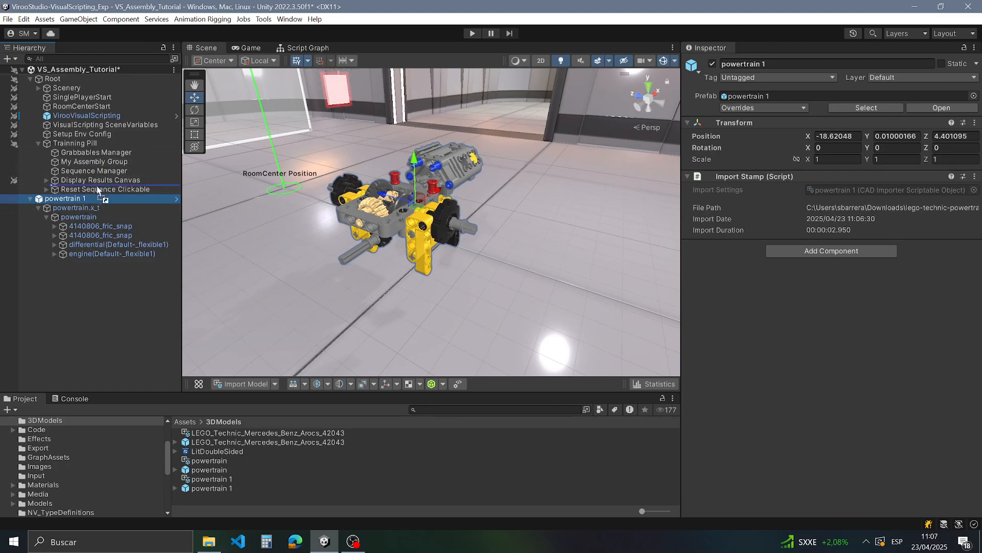
left_click_drag(108, 169, 112, 163)
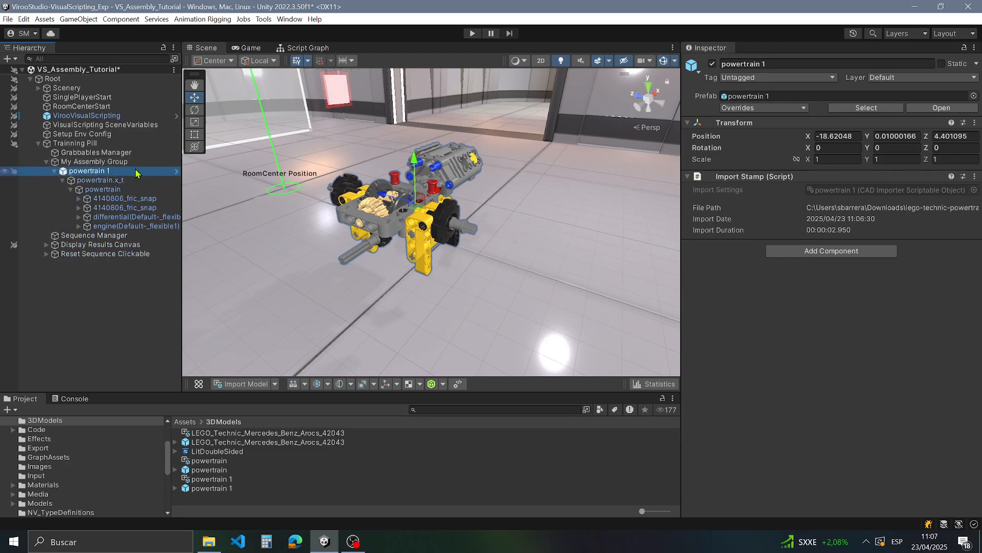
mouse_move(408, 221)
middle_mouse_down()
mouse_move(404, 207)
mouse_move(421, 215)
middle_mouse_up()
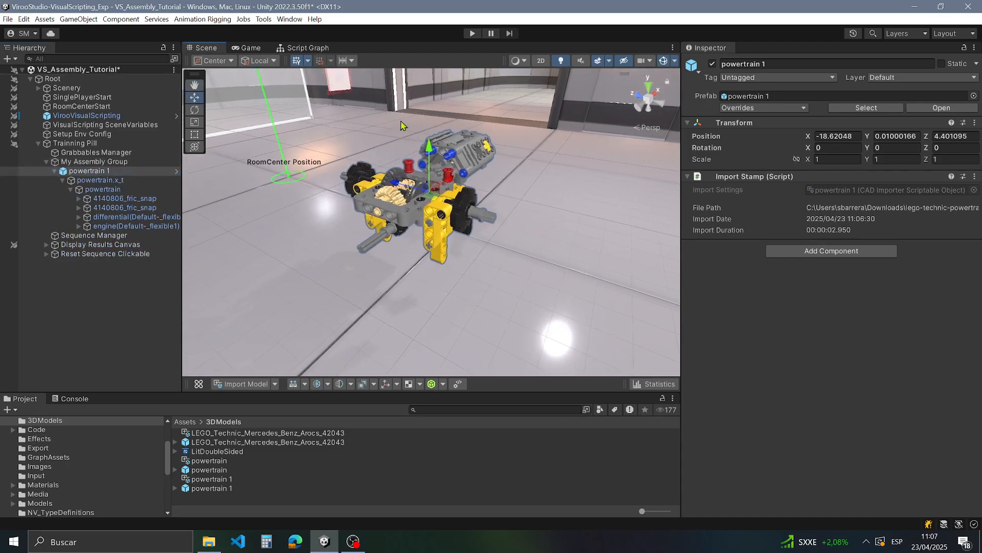
Step: Examine the powertrain in the scene and compare the Root and powertrain 1 objects' Transform settings
key("f")
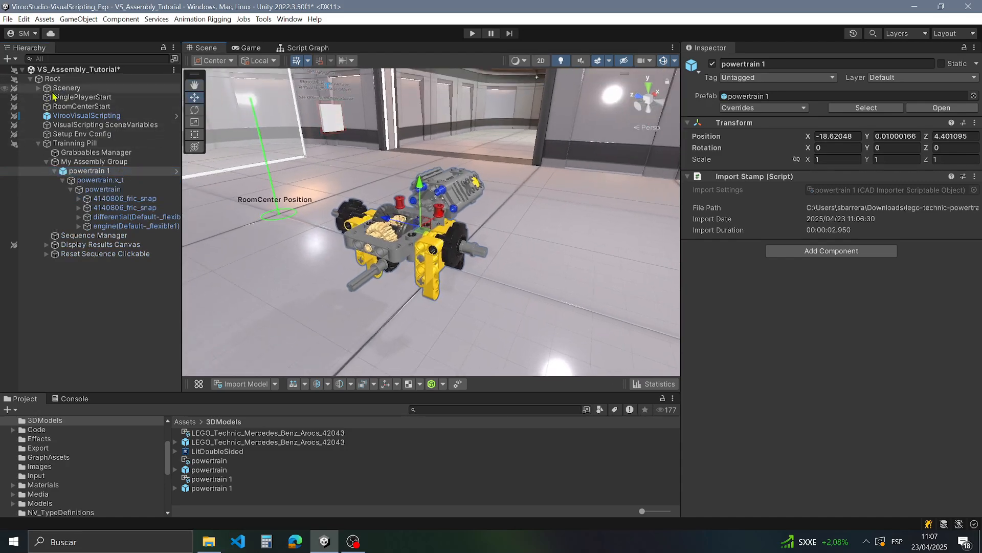
left_click(122, 174)
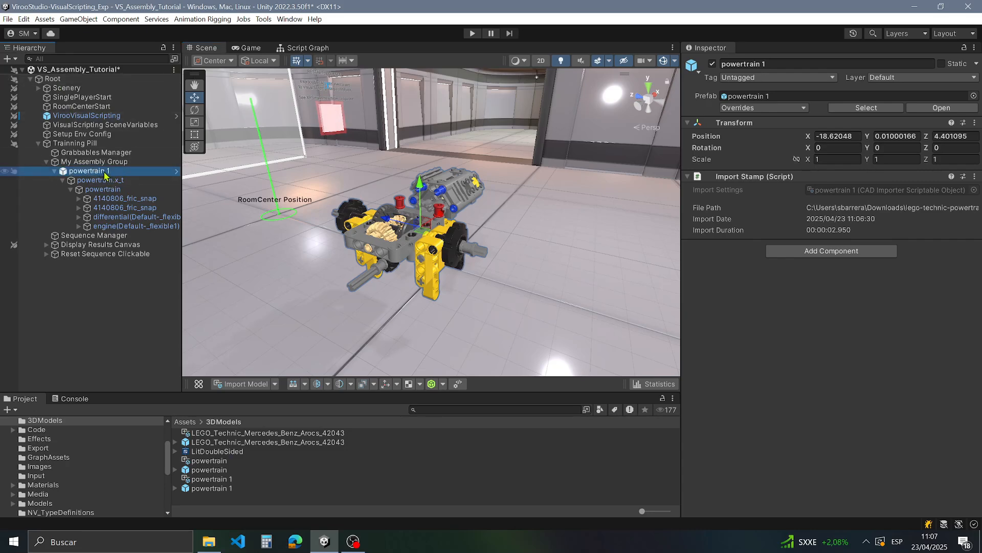
left_click(57, 79)
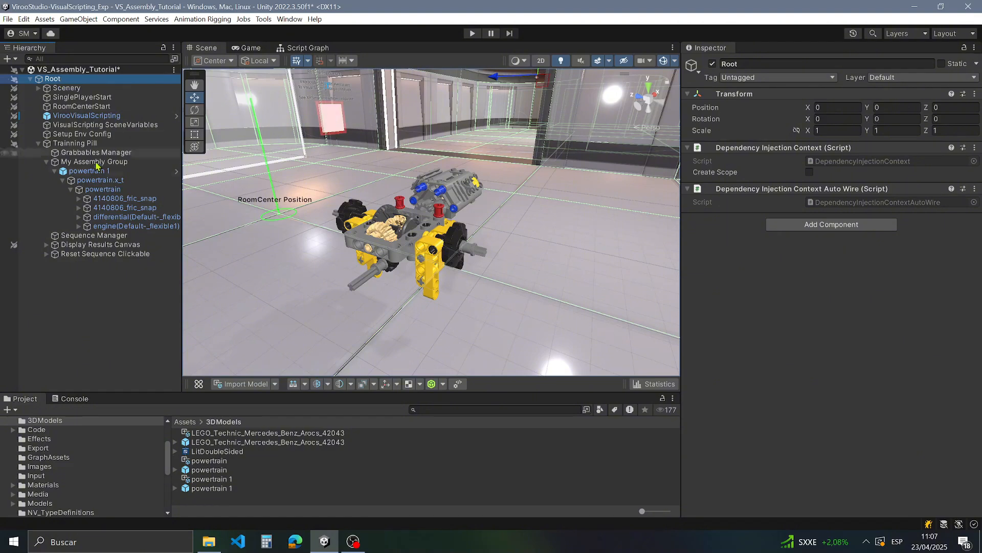
left_click(92, 173)
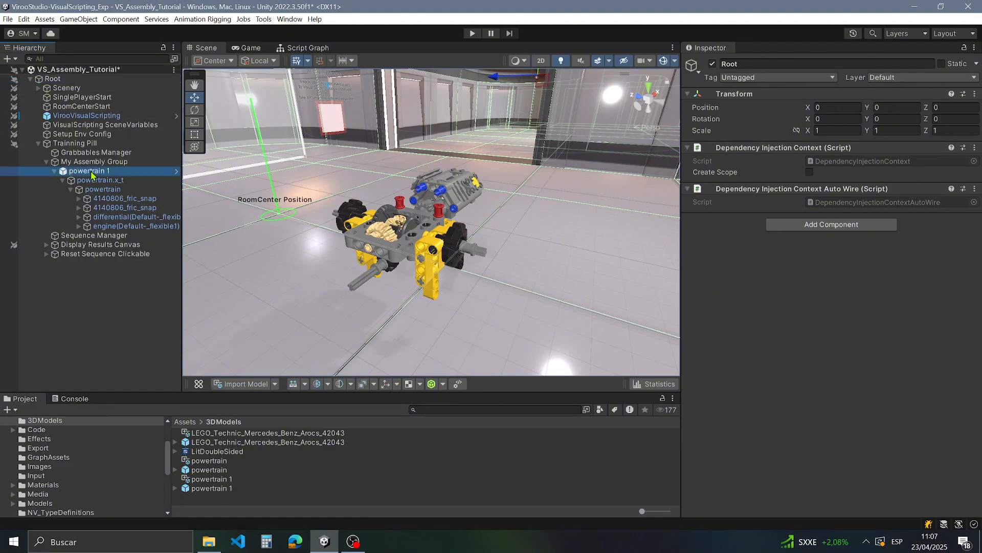
left_click(57, 79)
left_click(108, 173)
left_click_drag(270, 192, 470, 203, "alt")
right_click_drag(474, 192, 483, 163)
key("a")
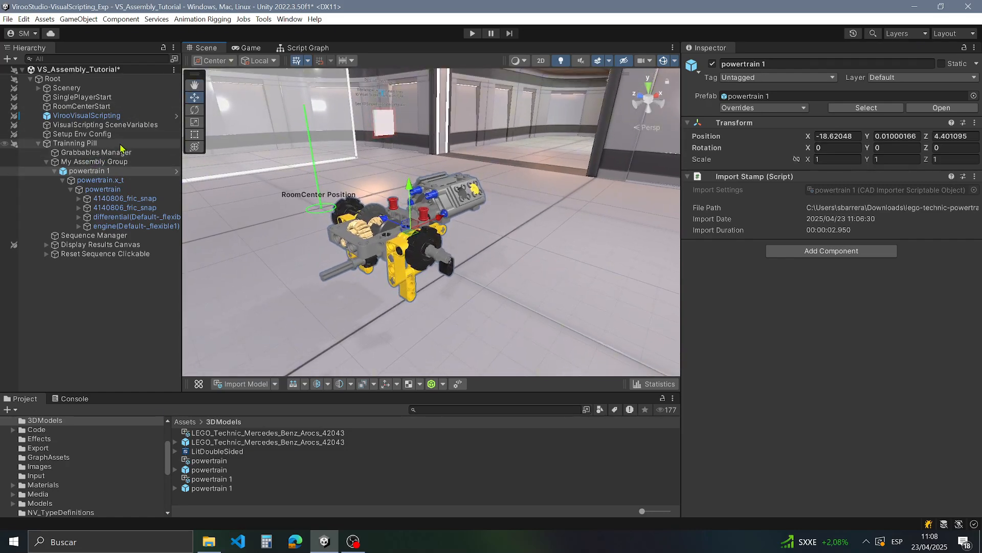
key("w")
right_click_drag(490, 177, 535, 183)
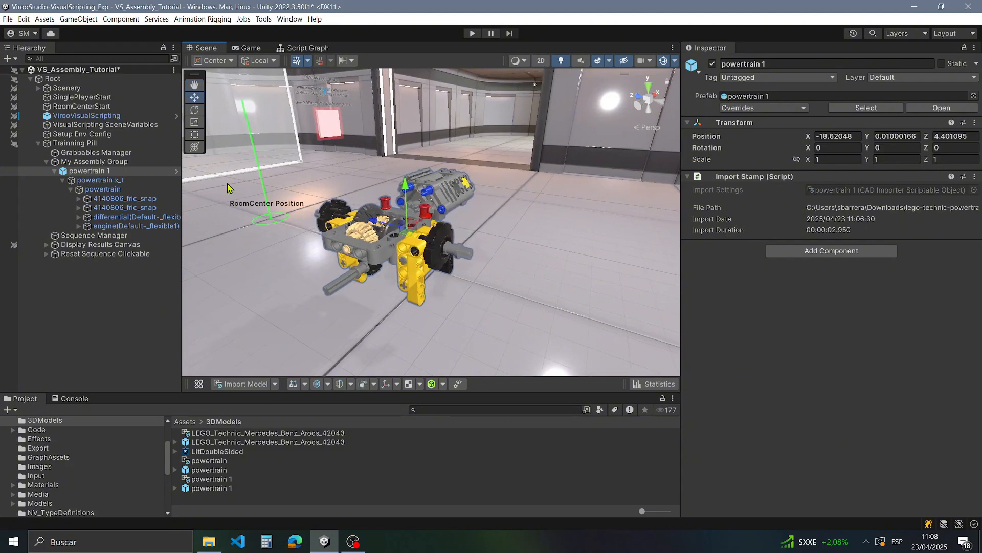
Step: Collapse powertrain 1 and inspect the Assembly Group component of My Assembly Group, including its Assembly Parts and Assembly Targets lists
left_click(54, 171)
left_click(99, 171)
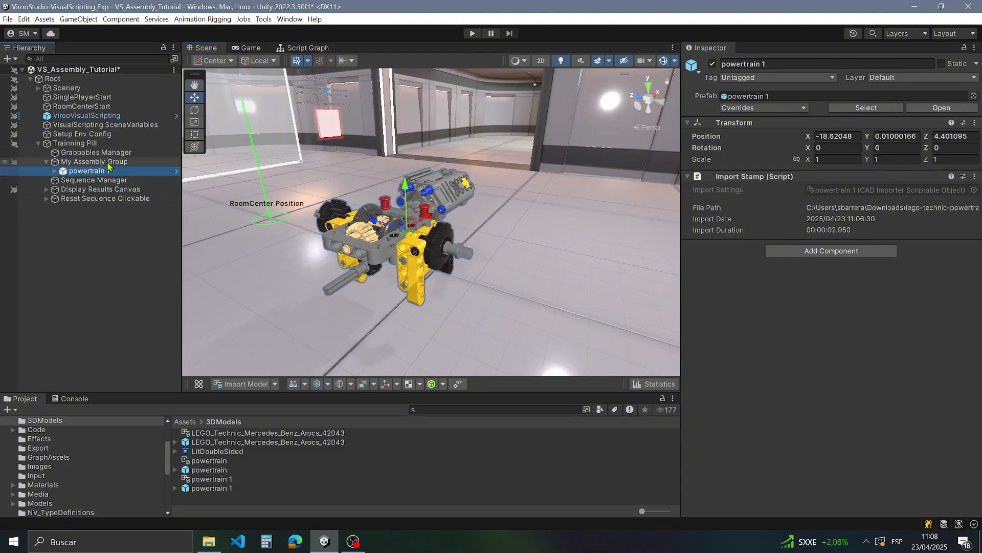
left_click(108, 163)
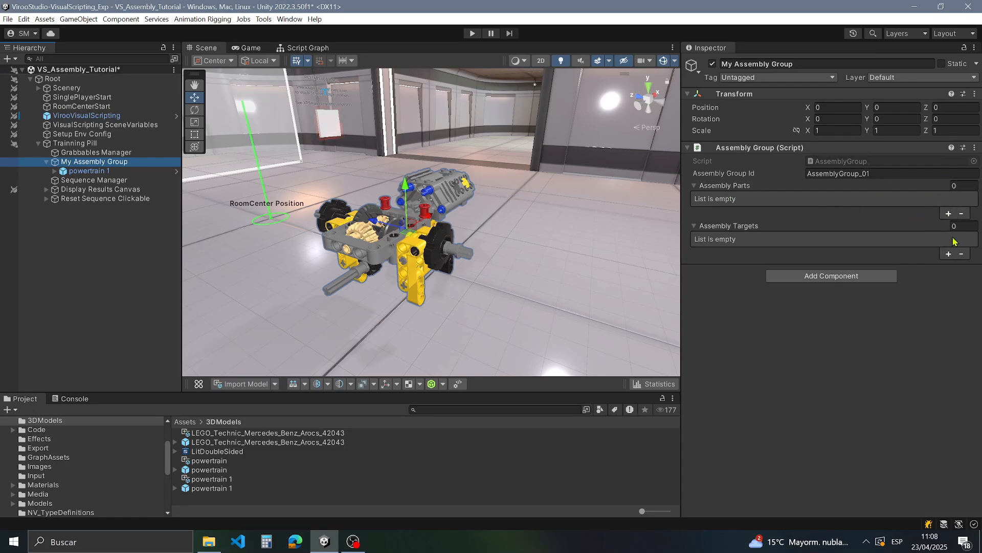
left_click_drag(601, 214, 453, 169, "alt")
Step: Open the Viroo Studio Assembly Group Editor and set My Assembly Group as its Target Assembly Group
left_click(290, 19)
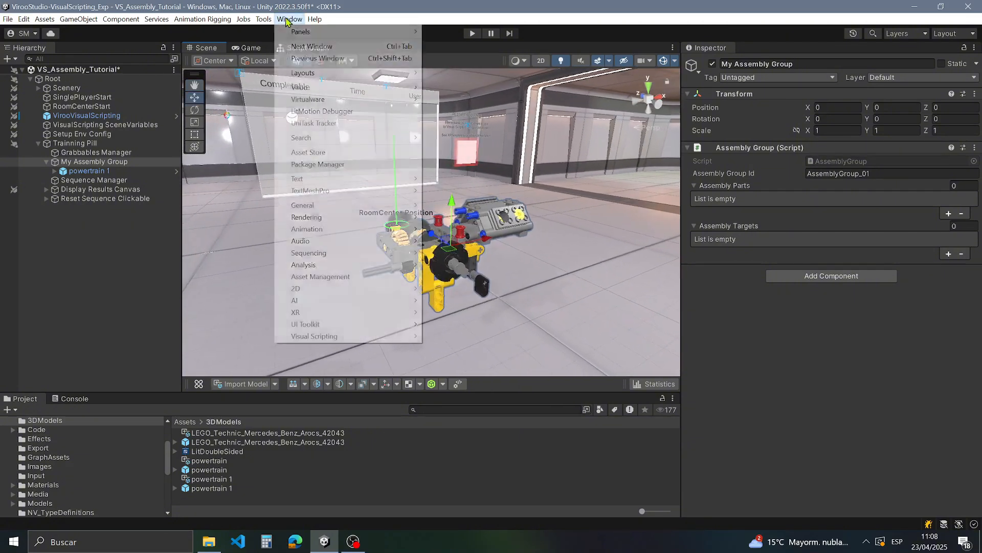
mouse_move(321, 89)
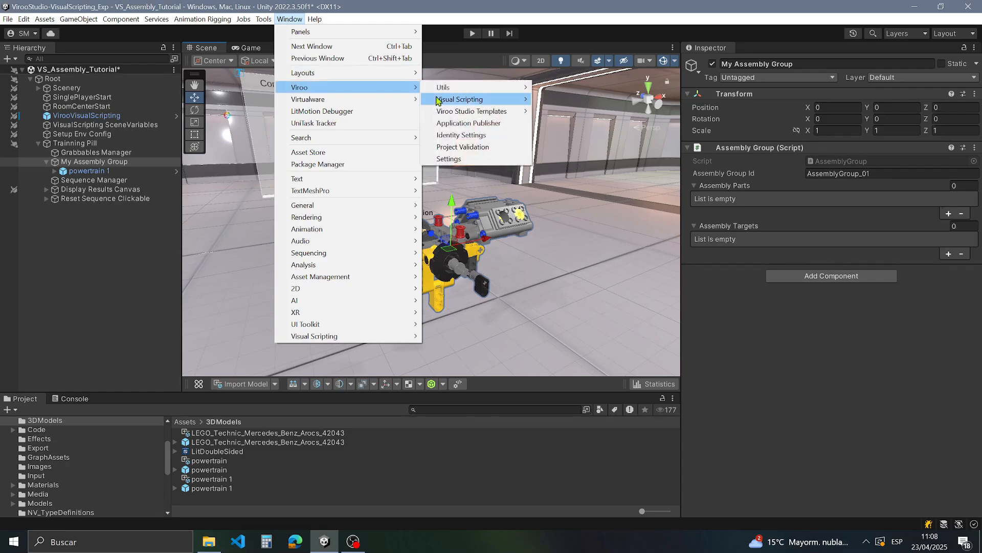
mouse_move(492, 111)
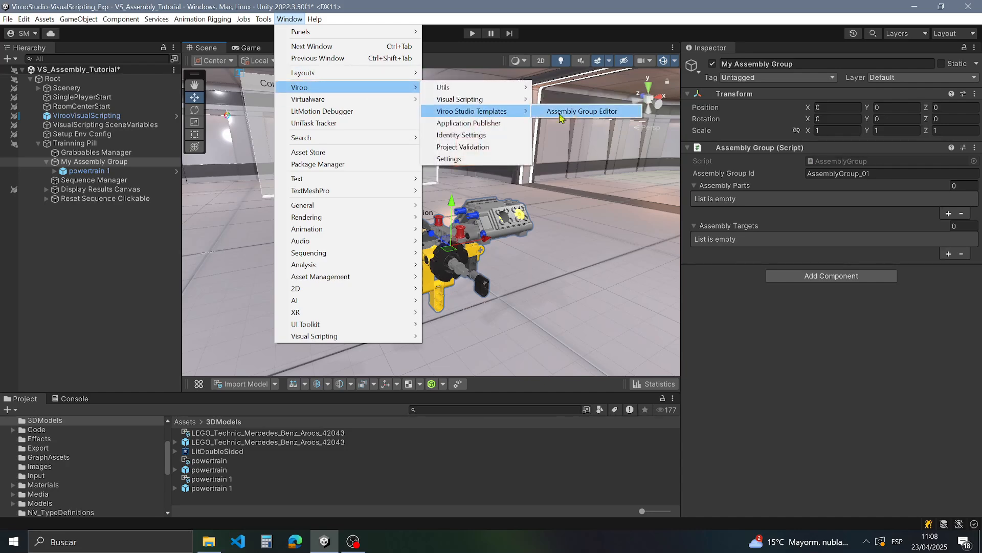
left_click(591, 112)
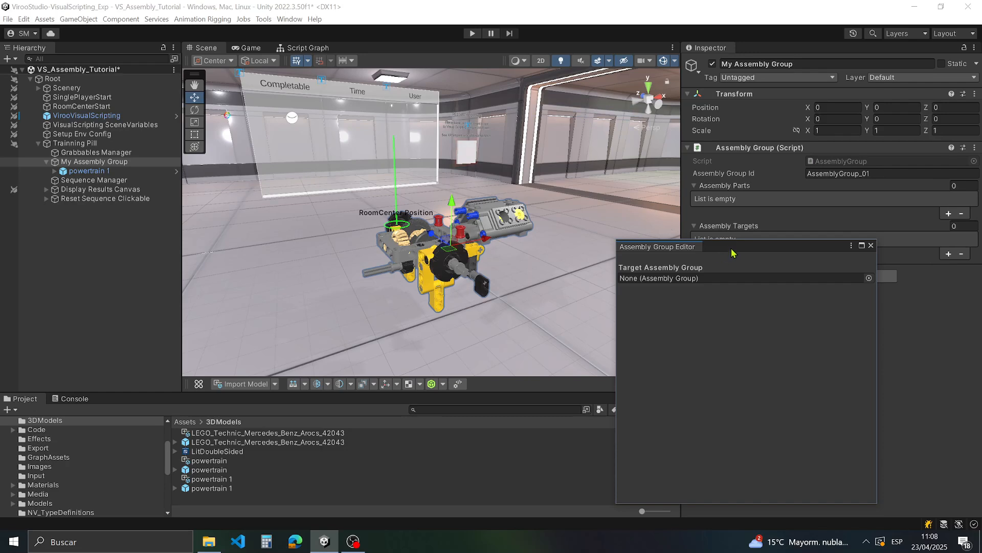
left_click_drag(731, 253, 730, 139)
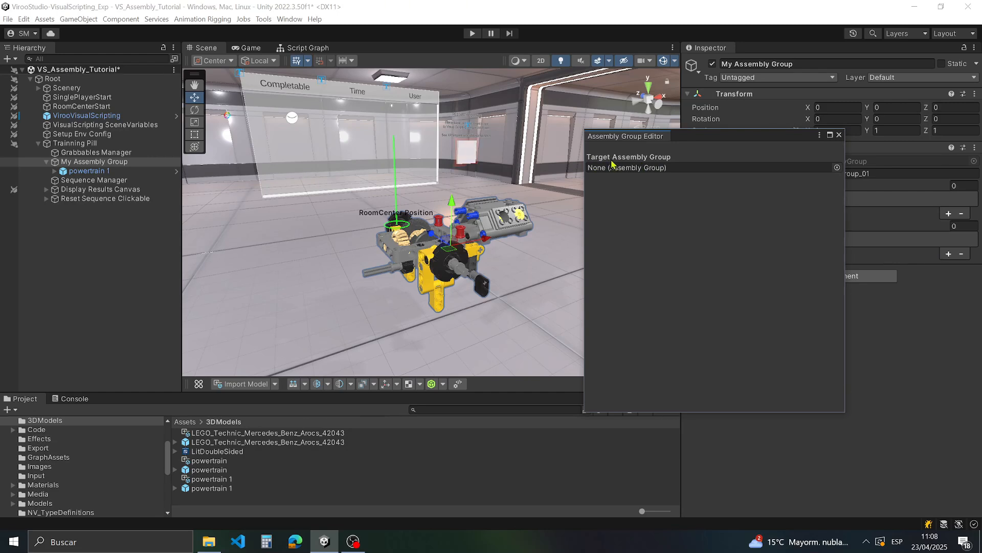
left_click(837, 167)
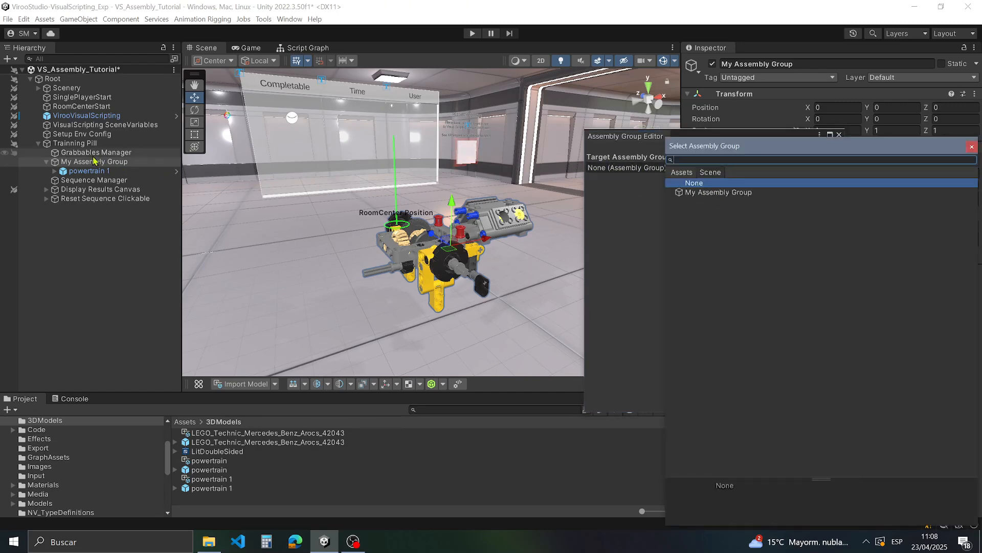
double_click(733, 193)
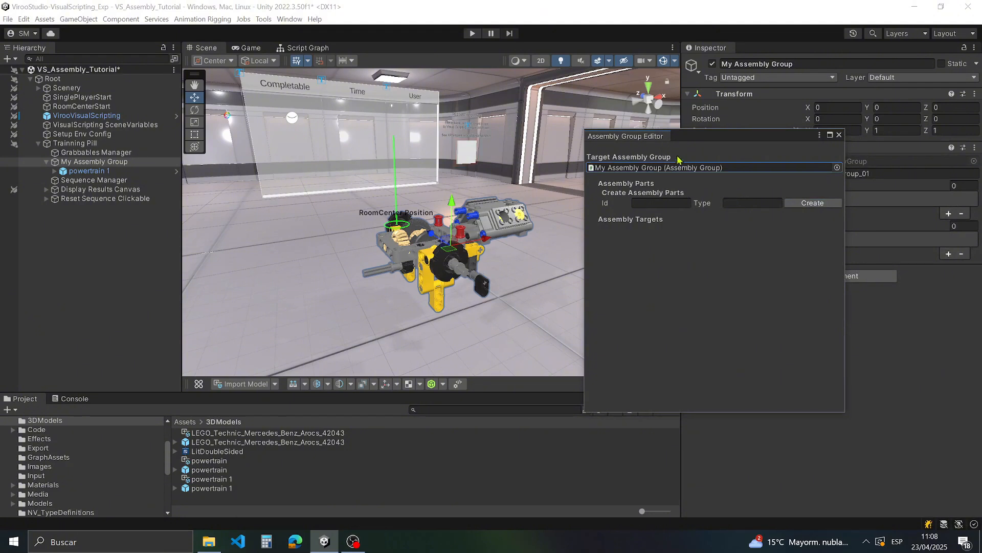
left_click_drag(713, 137, 803, 139)
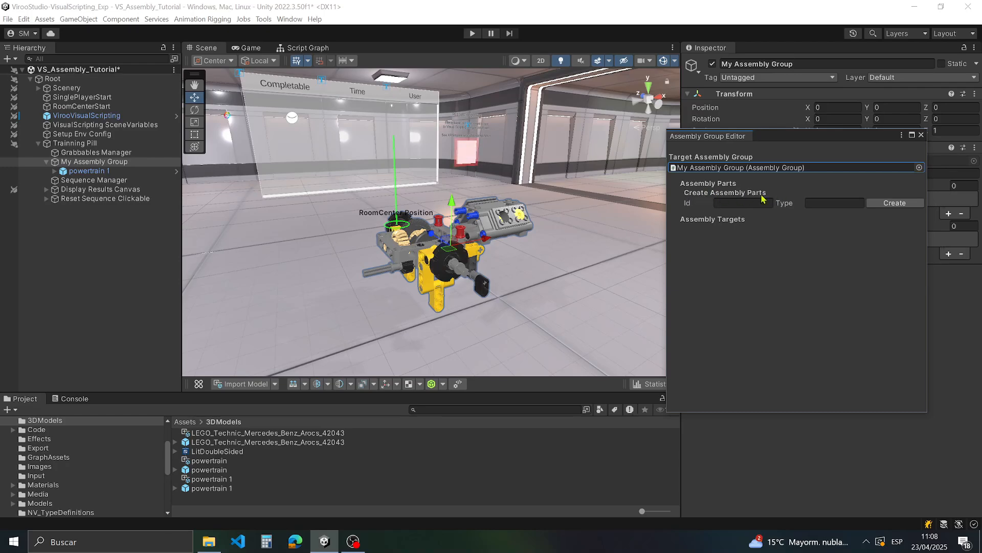
Step: Select the parent 4662228_sprocket object of the near black wheel on the powertrain and keep the wheel in clear view
right_click_drag(377, 238, 402, 229)
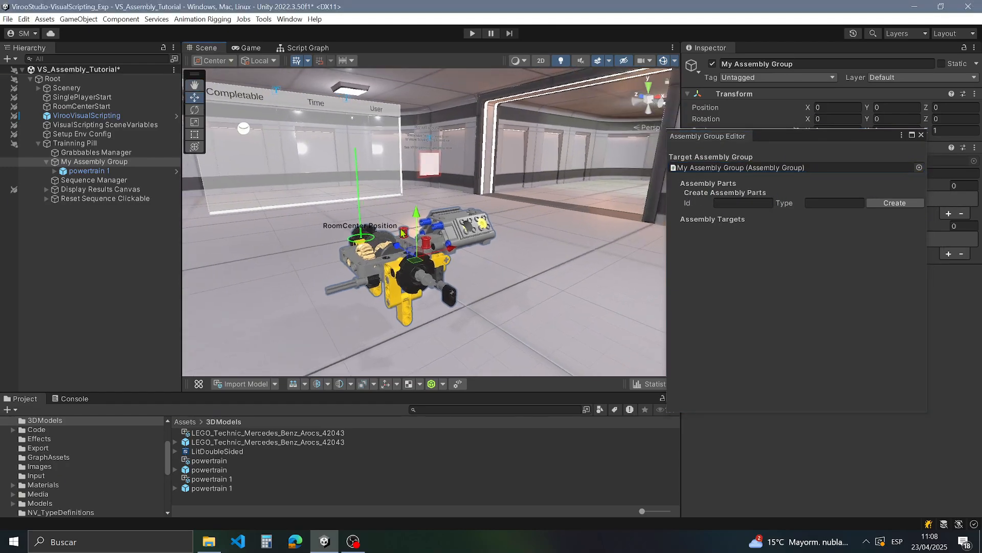
mouse_move(462, 218)
right_mouse_down()
mouse_move(522, 248)
mouse_move(563, 248)
mouse_move(466, 235)
right_mouse_up()
left_click(336, 240)
left_click(336, 237)
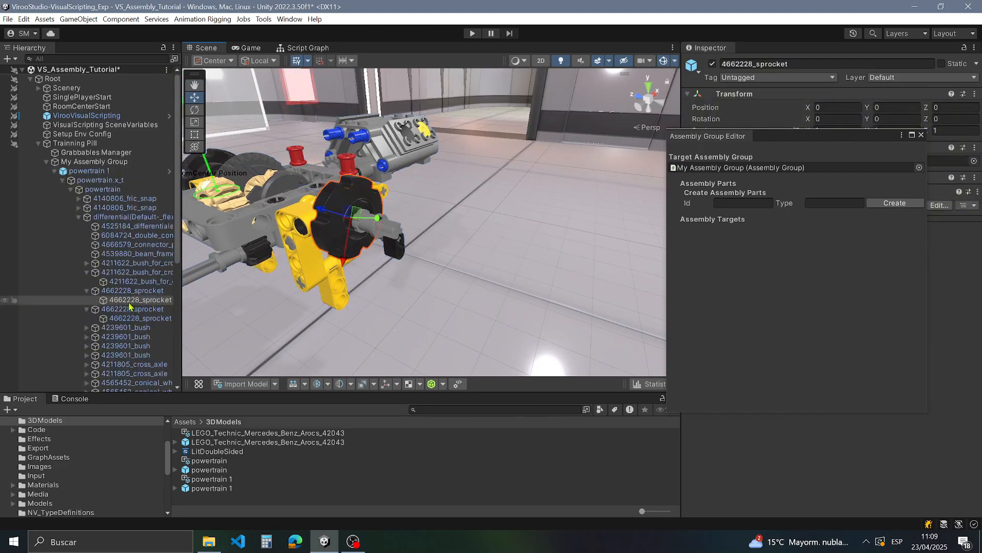
left_click(141, 290)
double_click(141, 291)
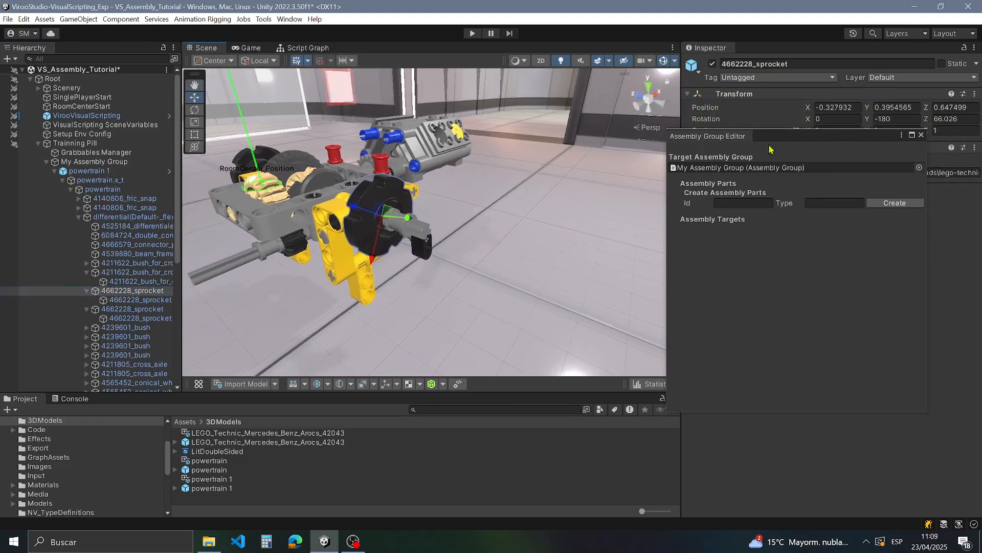
left_click_drag(787, 145, 660, 131)
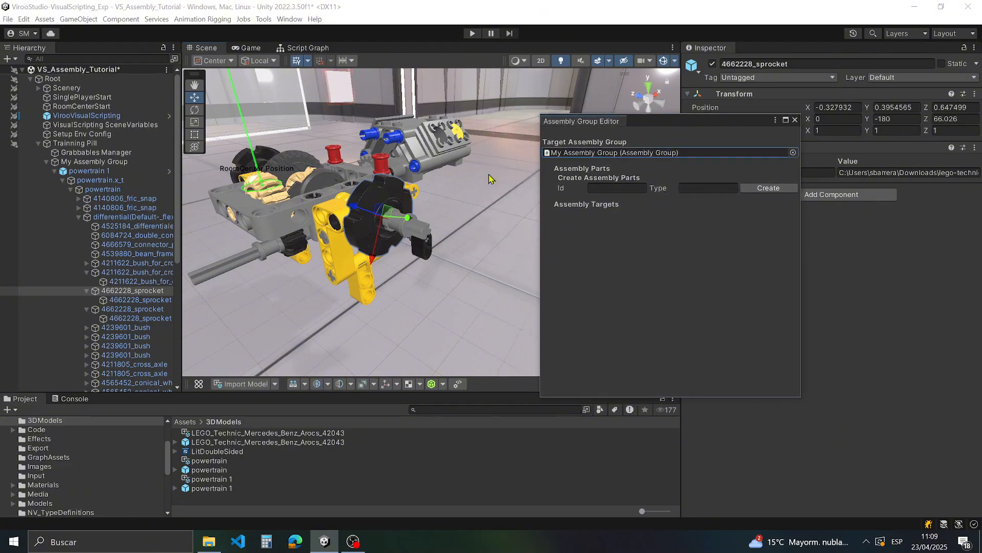
right_click_drag(417, 208, 457, 192)
key("a")
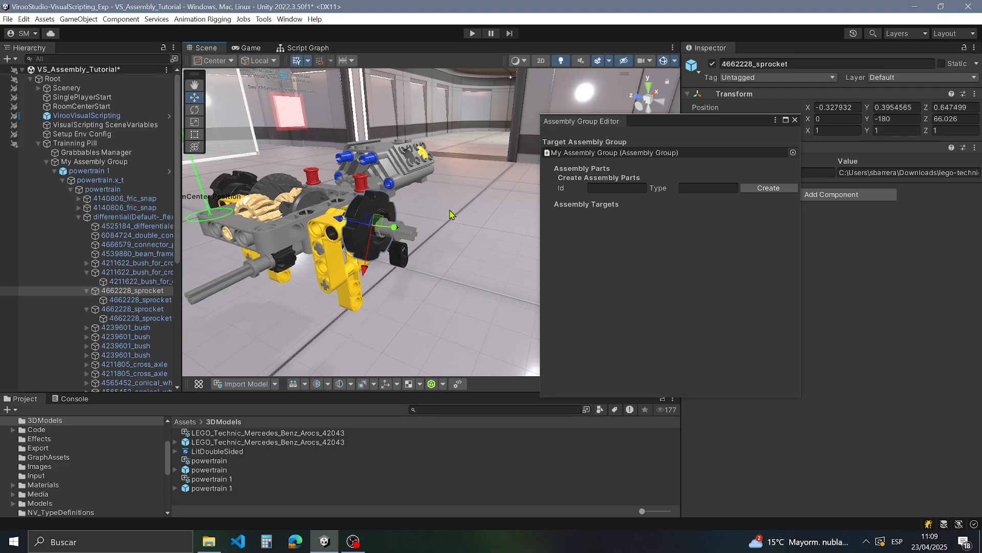
left_click_drag(652, 133, 636, 115)
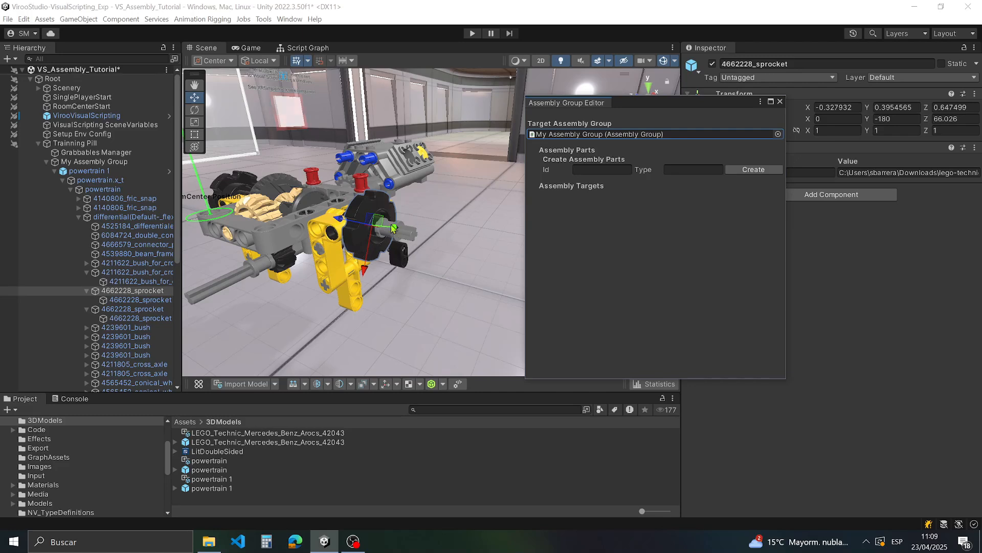
Step: Create a collider on the selected sprocket with the Axis aligned bounding box strategy and a Locally aligned bounding box
left_click(444, 385)
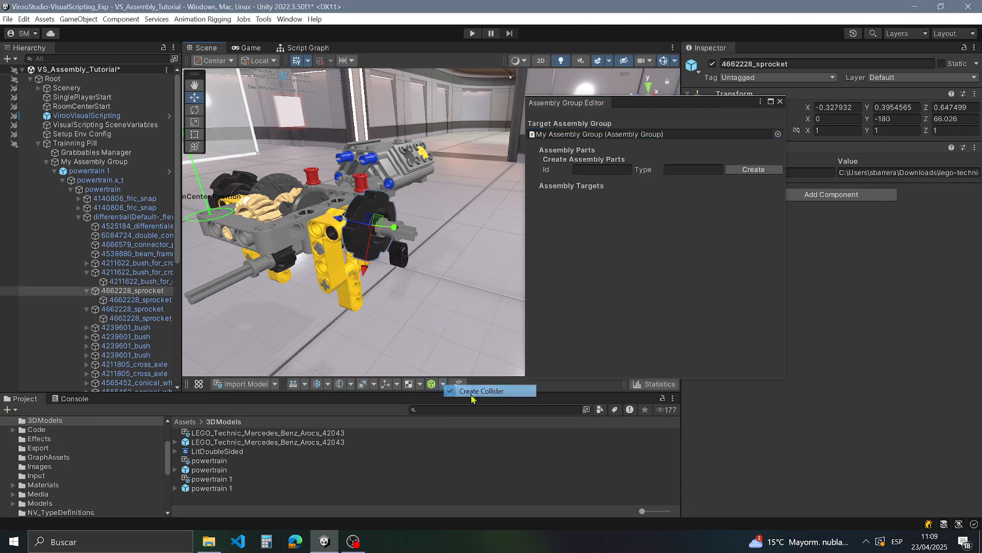
left_click(471, 394)
left_click_drag(430, 86, 429, 107)
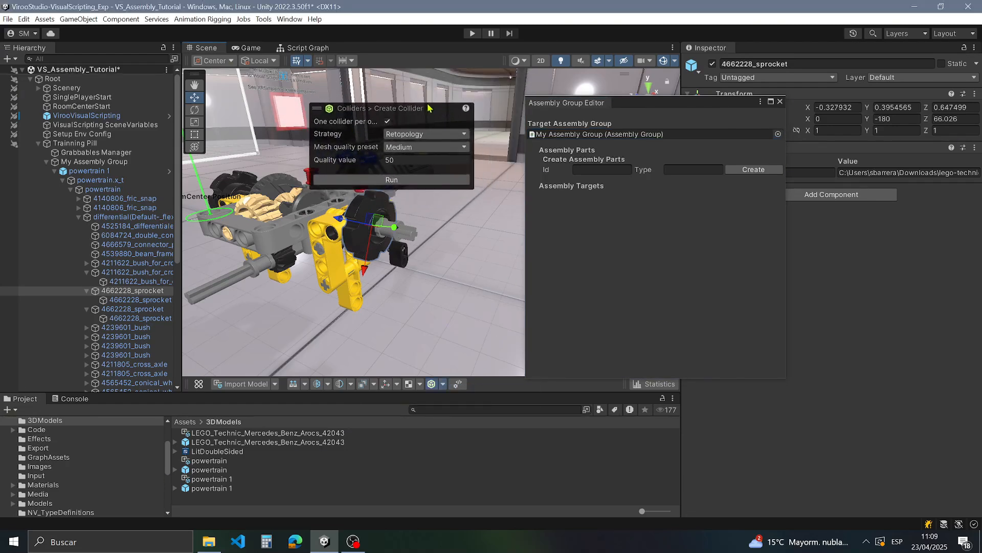
left_click(434, 135)
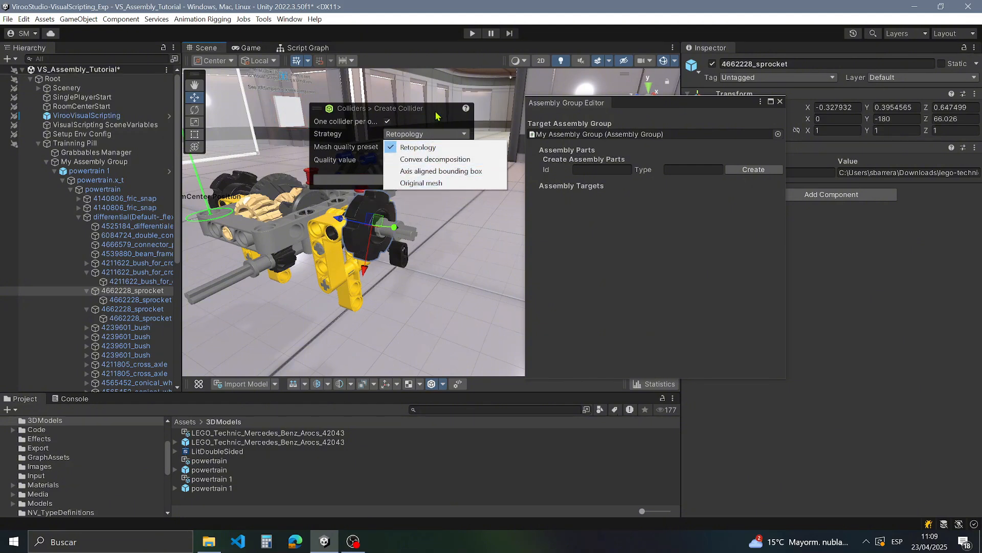
left_click(428, 172)
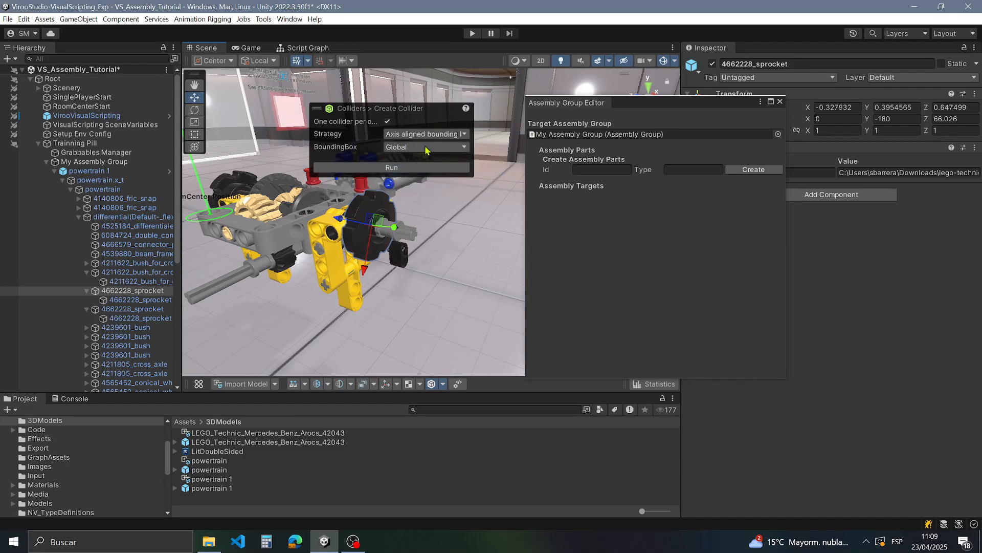
left_click(425, 149)
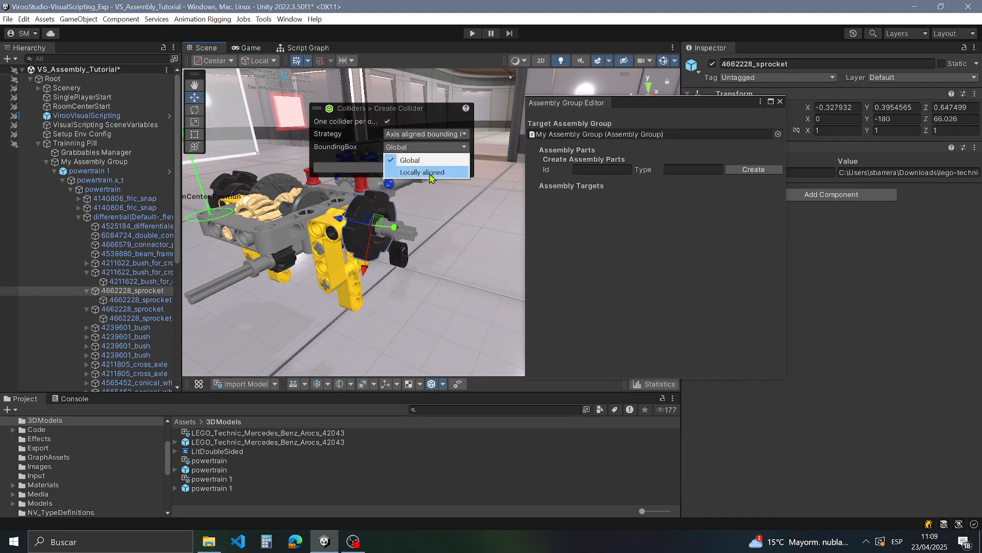
left_click(430, 173)
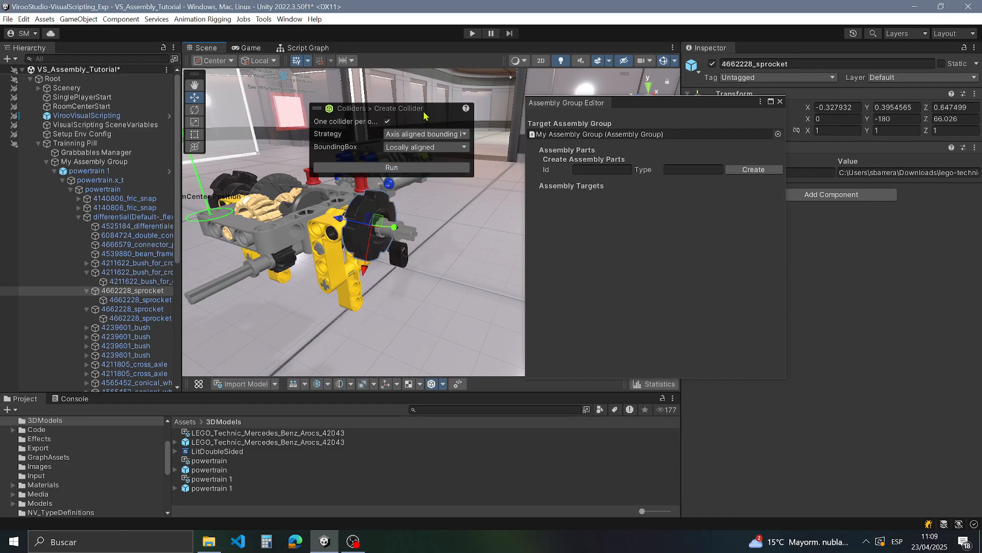
left_click_drag(424, 113, 434, 120)
left_click(412, 175)
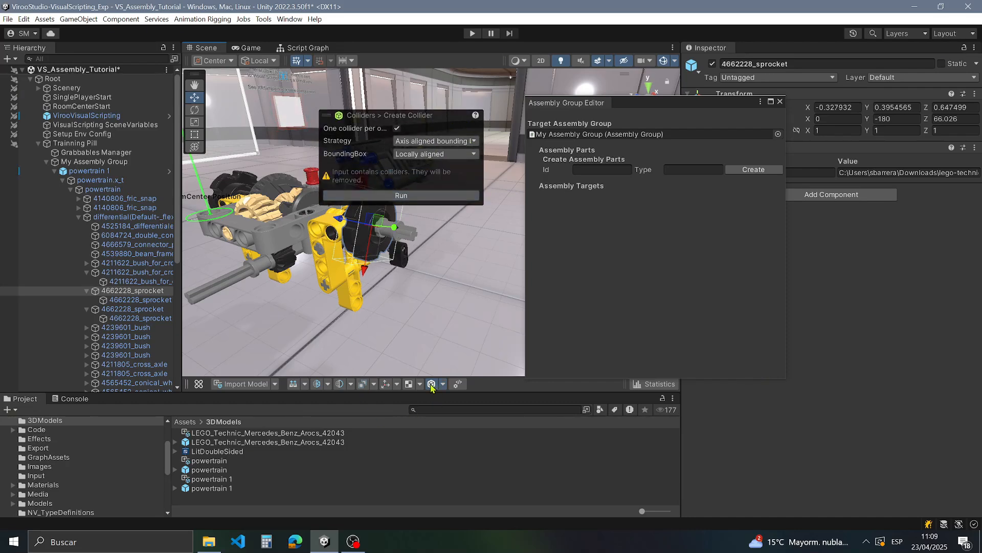
left_click(431, 384)
Step: Fill in the new assembly part's Id as Wheel_01 and its Type as Wheel in the Assembly Group Editor
left_click_drag(409, 287, 461, 227, "alt")
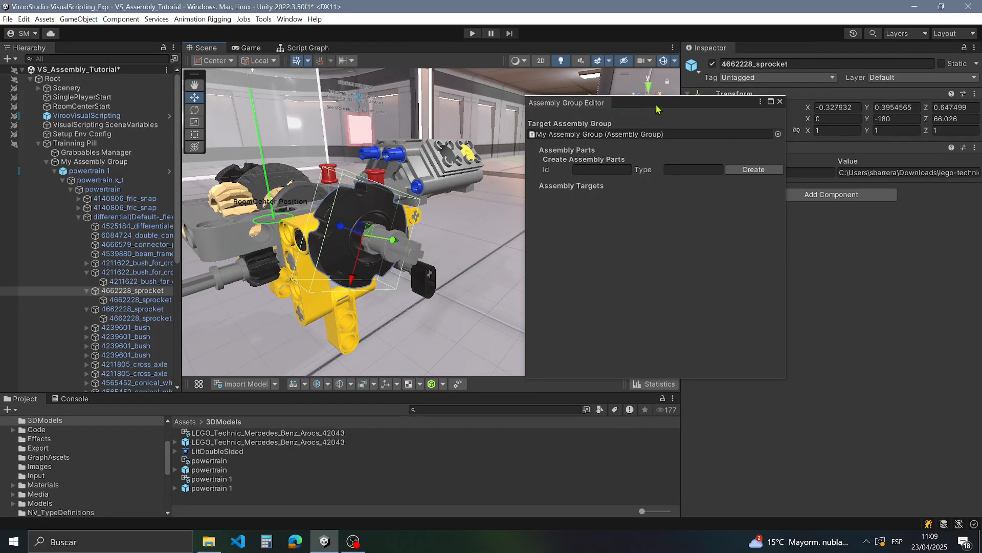
left_click_drag(659, 108, 754, 128)
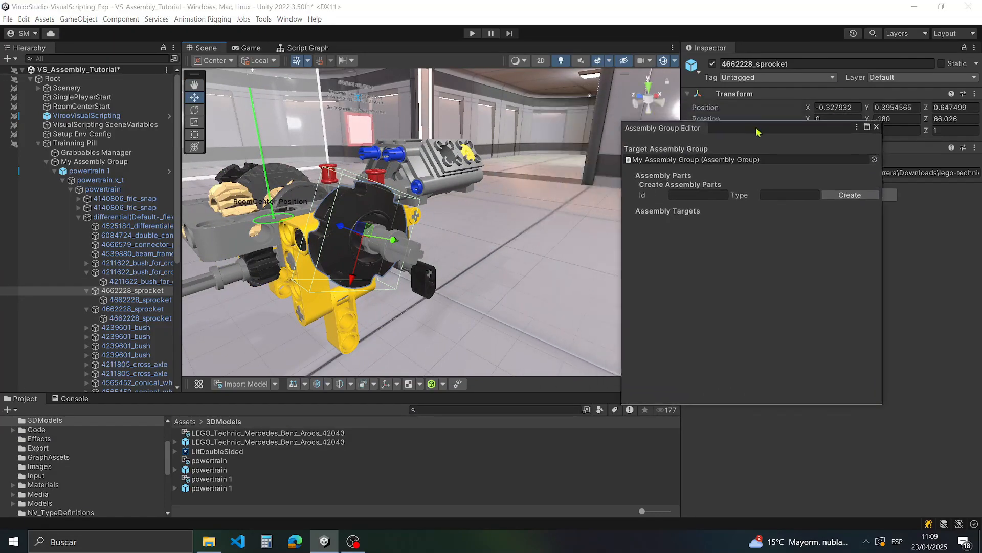
left_click(694, 189)
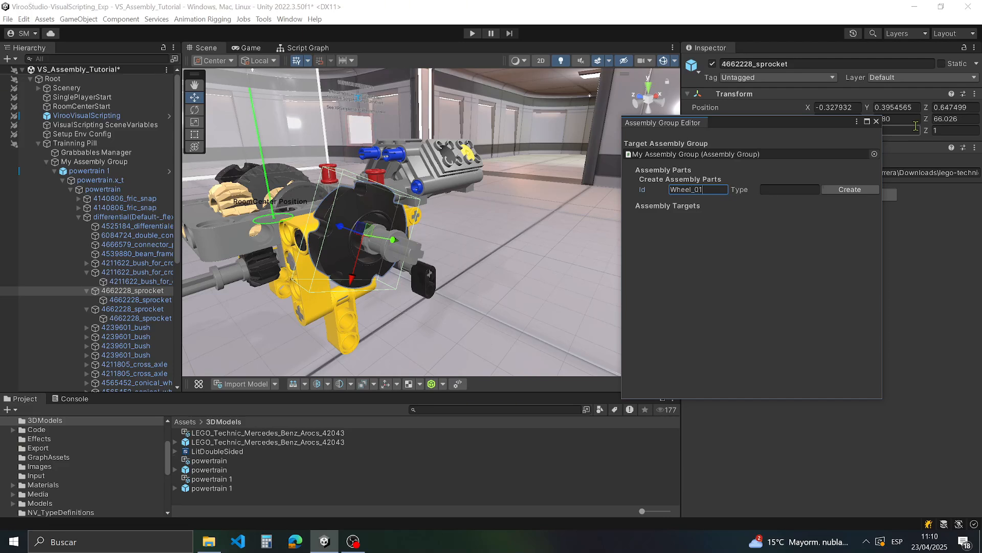
left_click(806, 190)
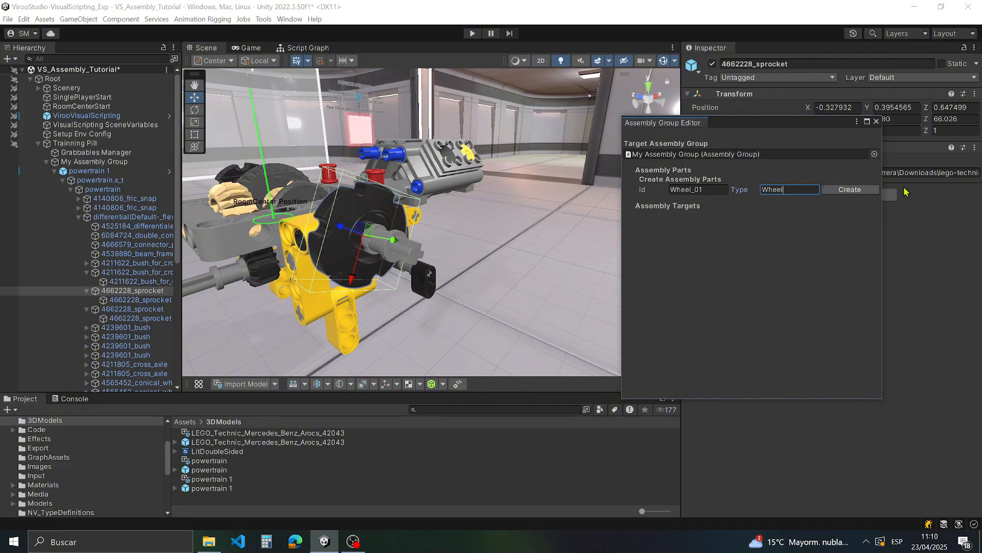
double_click(788, 190)
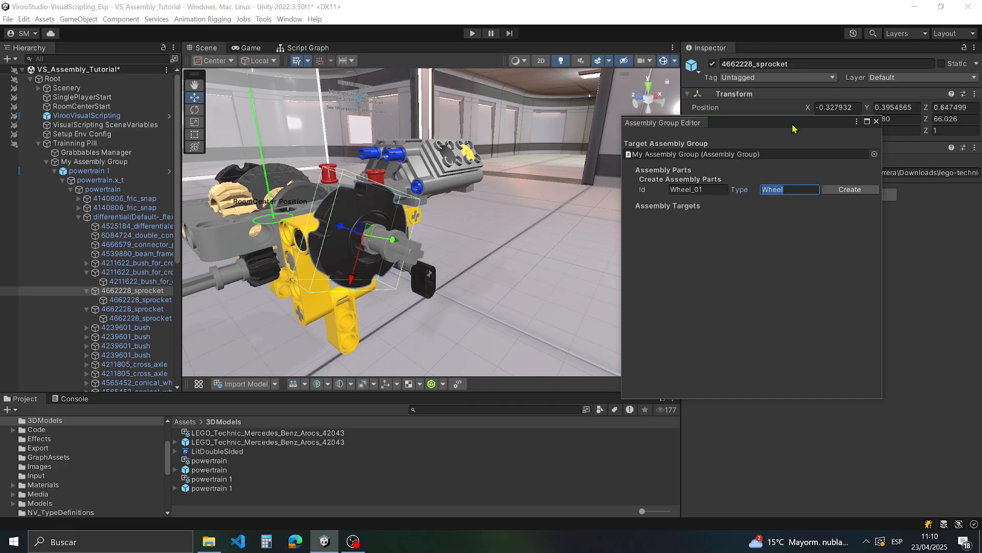
left_click_drag(747, 126, 733, 121)
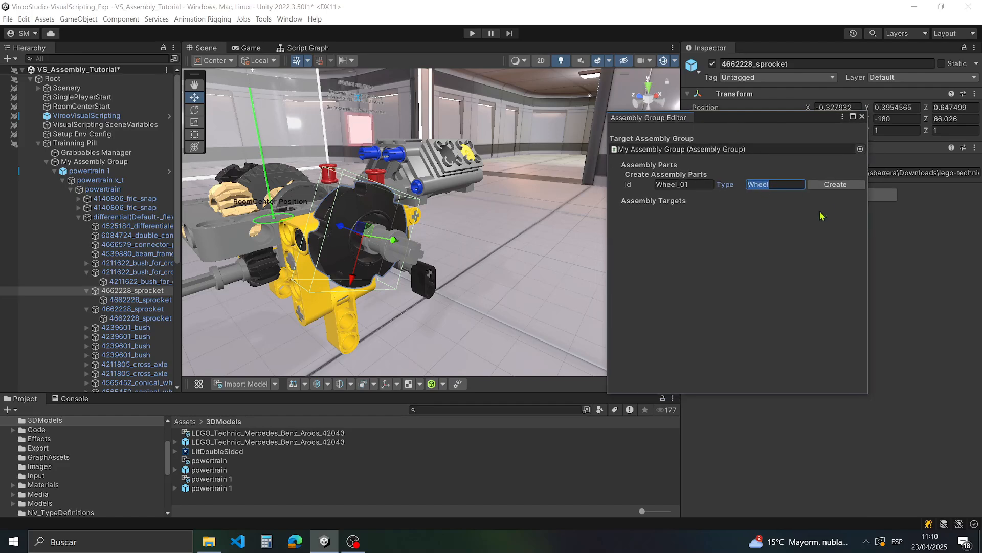
Step: Create the assembly part Wheel_01 of type Wheel from the selected sprocket and check the fields of its entry
left_click(833, 185)
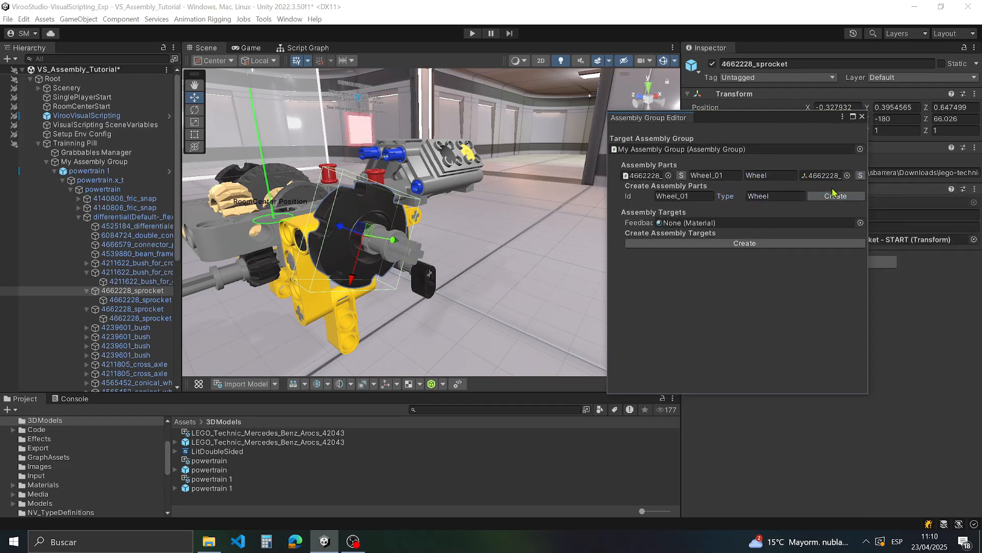
left_click_drag(726, 126, 738, 151)
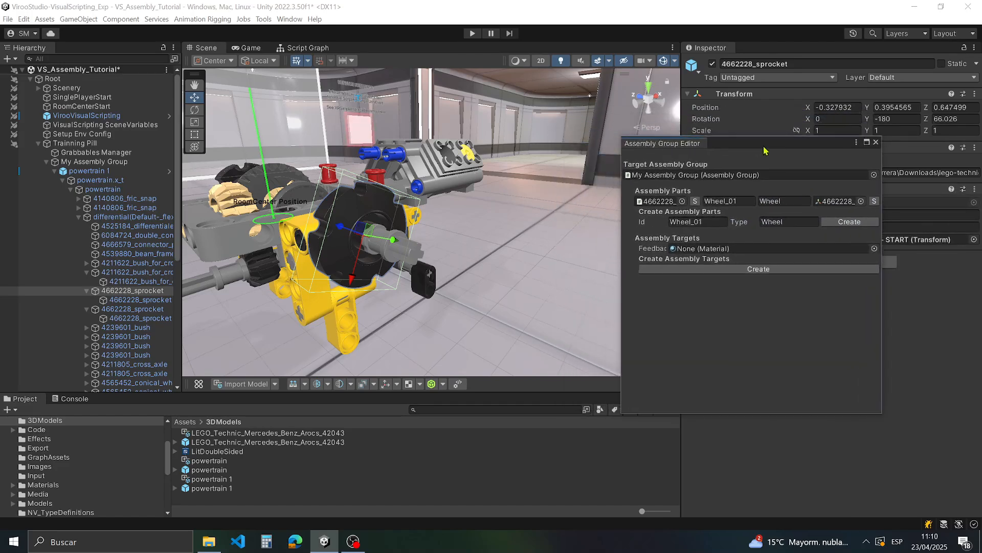
left_click(660, 203)
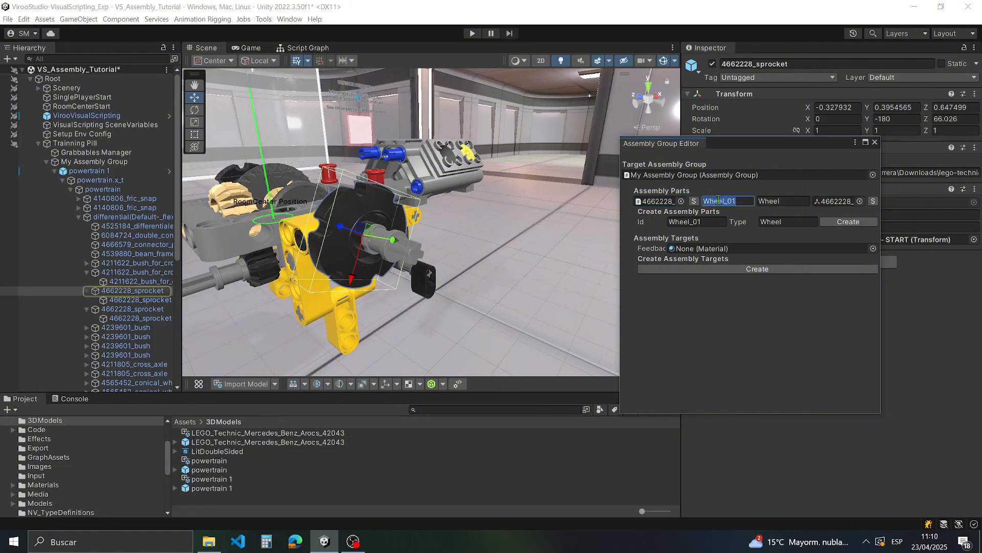
left_click(783, 201)
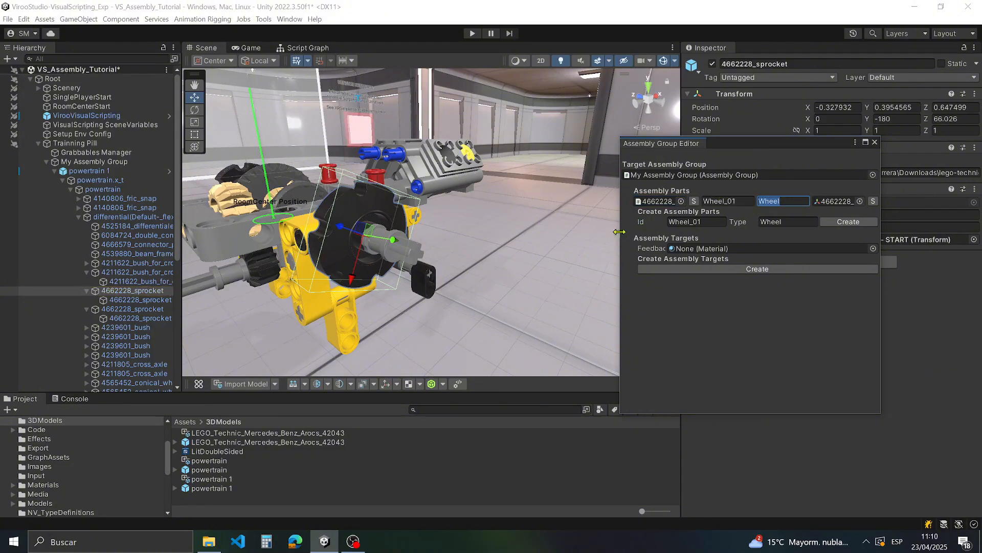
left_click(859, 202)
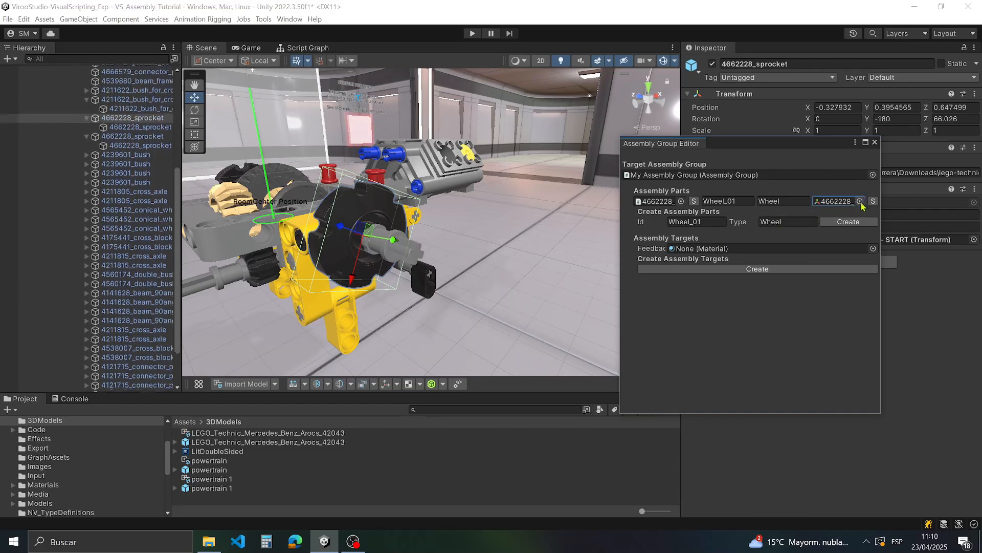
Step: Select the Wheel_01 part's start transform object and move it sideways off the powertrain to a Z position of about 1.366
left_click(874, 201)
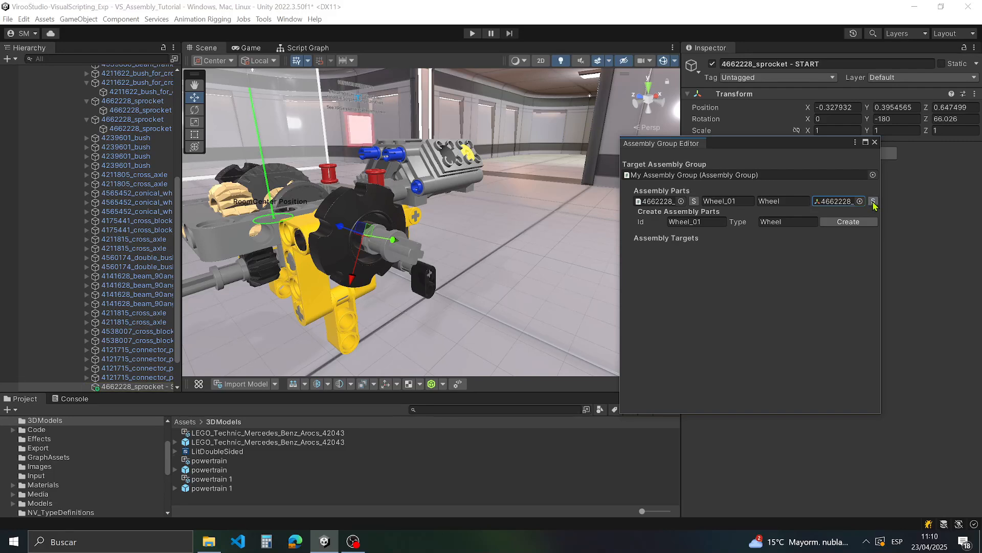
left_click_drag(815, 147, 858, 227)
mouse_move(510, 167)
right_mouse_down()
mouse_move(526, 179)
mouse_move(513, 180)
right_mouse_up()
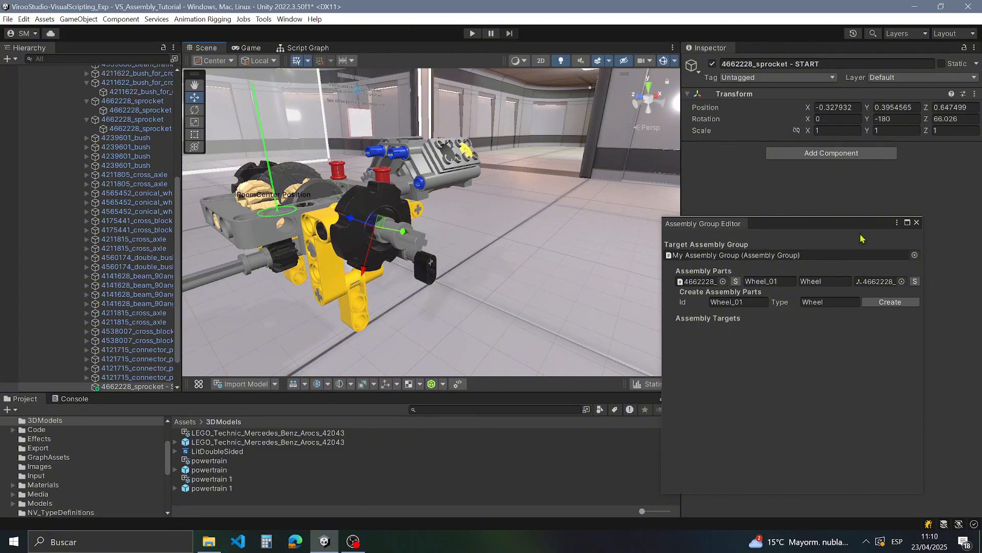
left_click_drag(853, 227, 851, 214)
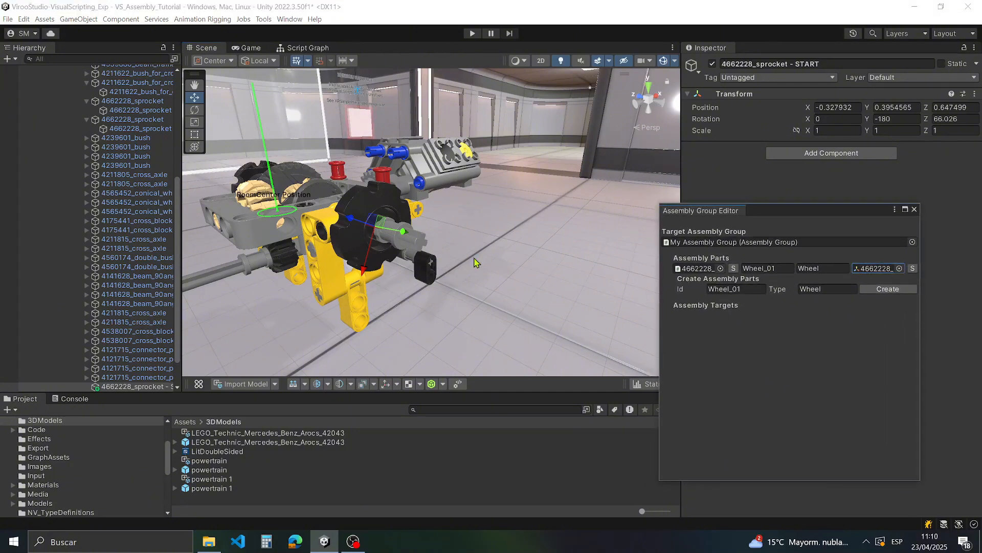
right_click_drag(474, 262, 467, 272)
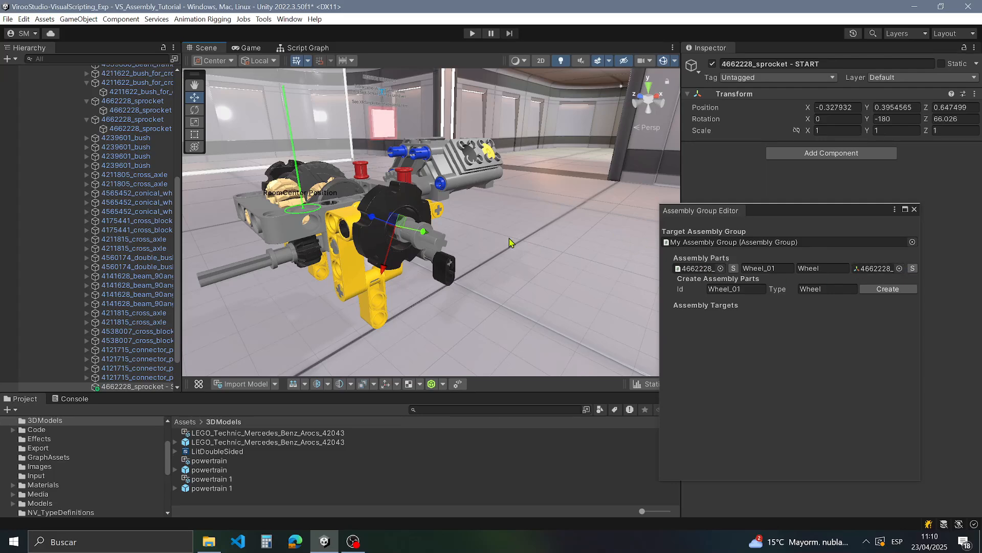
right_click_drag(511, 238, 538, 241)
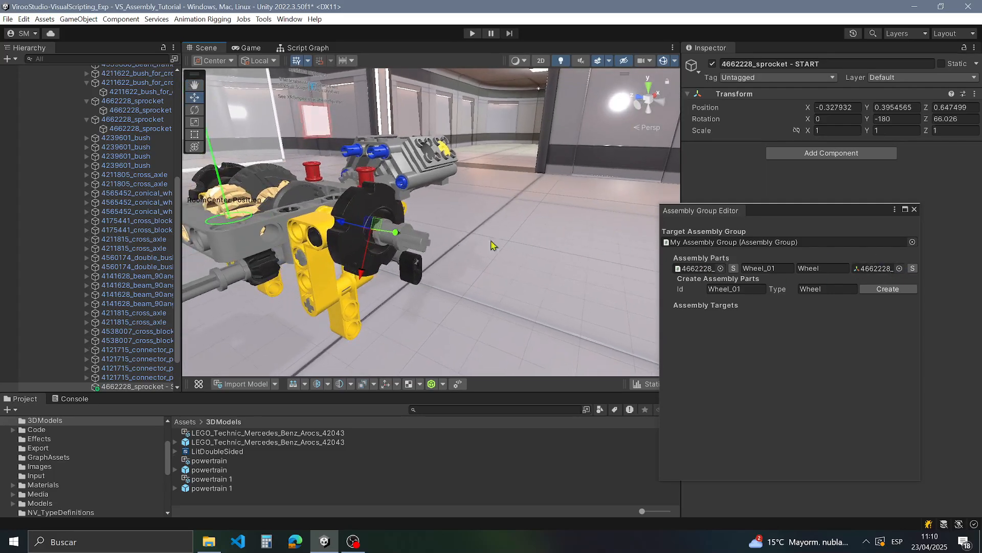
left_click_drag(494, 244, 524, 240, "alt")
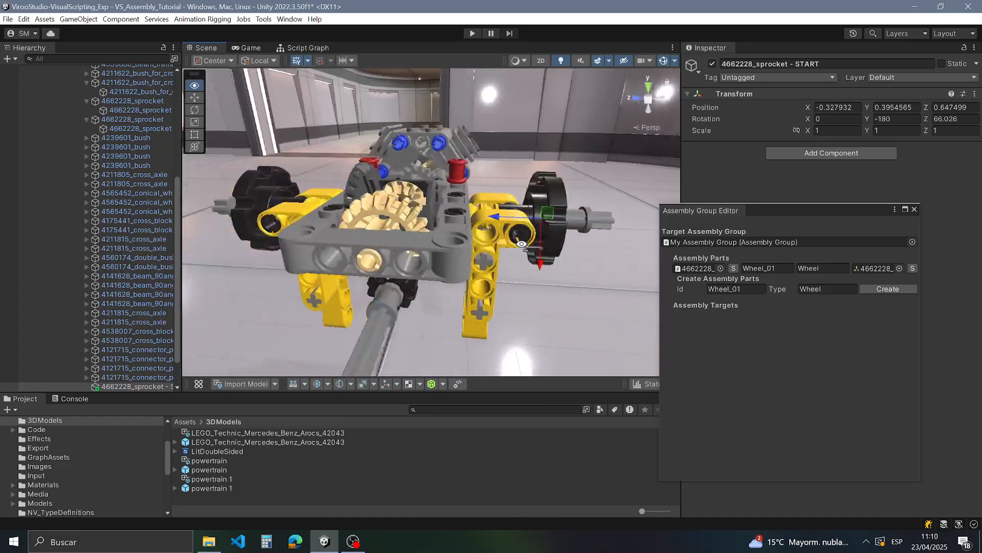
scroll(525, 246, "down", 4)
left_click_drag(452, 219, 625, 225)
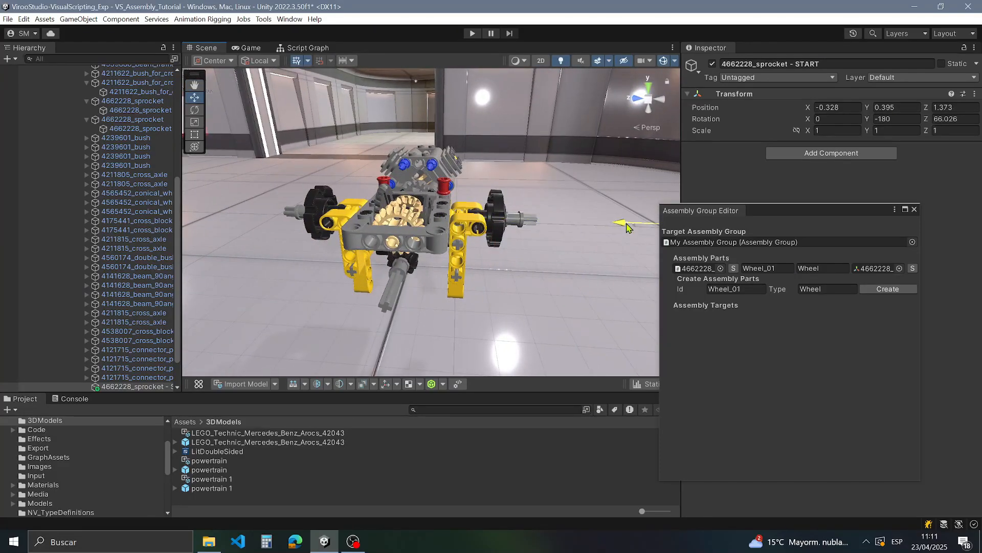
key("d")
right_click_drag(588, 227, 459, 119)
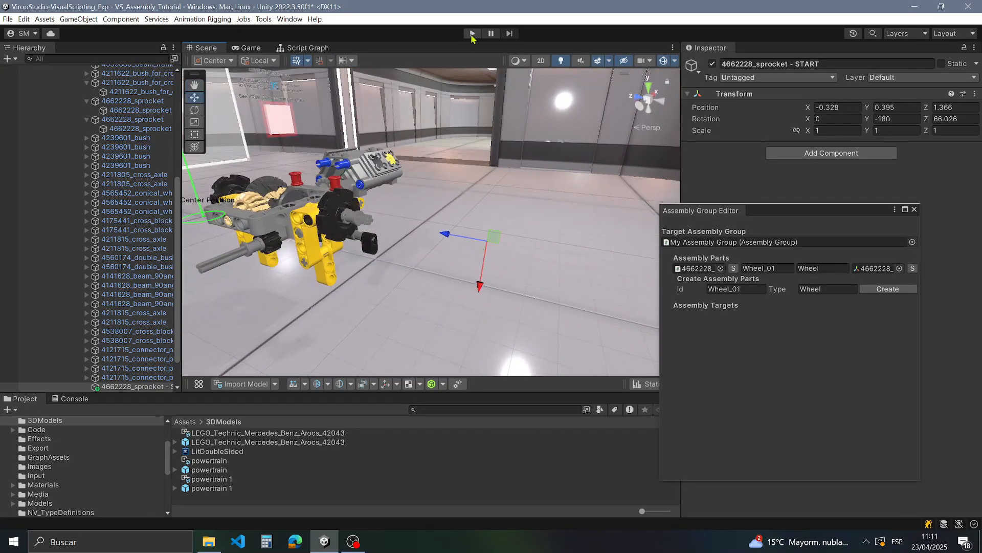
Step: Run the scene in Play mode to examine where the wheel starts relative to the powertrain, and stop the simulation
key("ctrl+p")
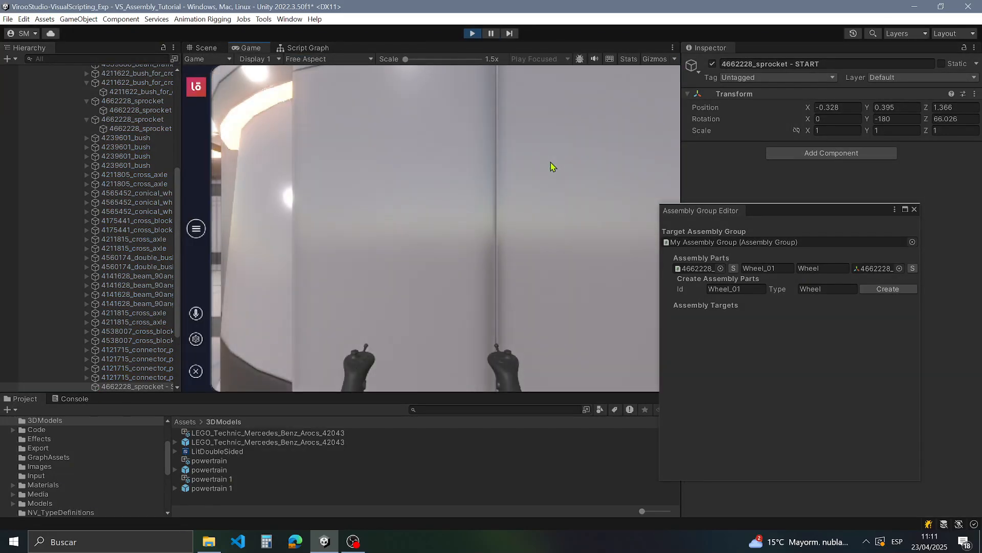
right_click_drag(561, 191, 427, 241)
left_click(432, 228)
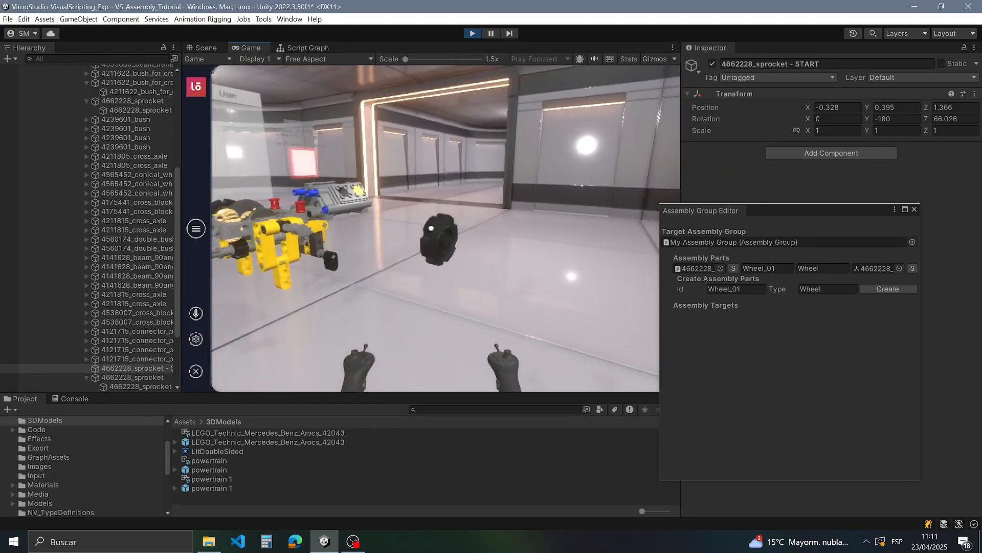
scroll(154, 255, "down", 3)
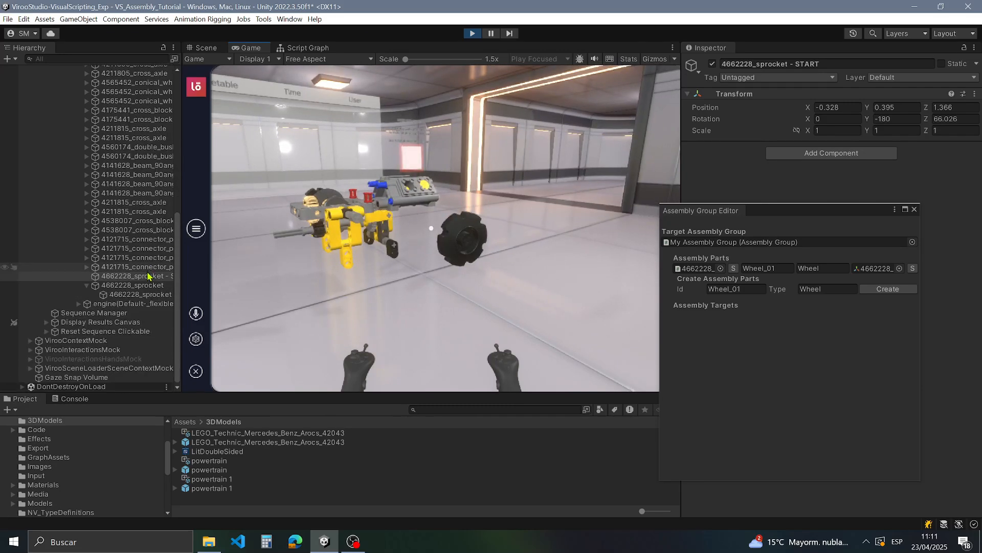
left_click(473, 34)
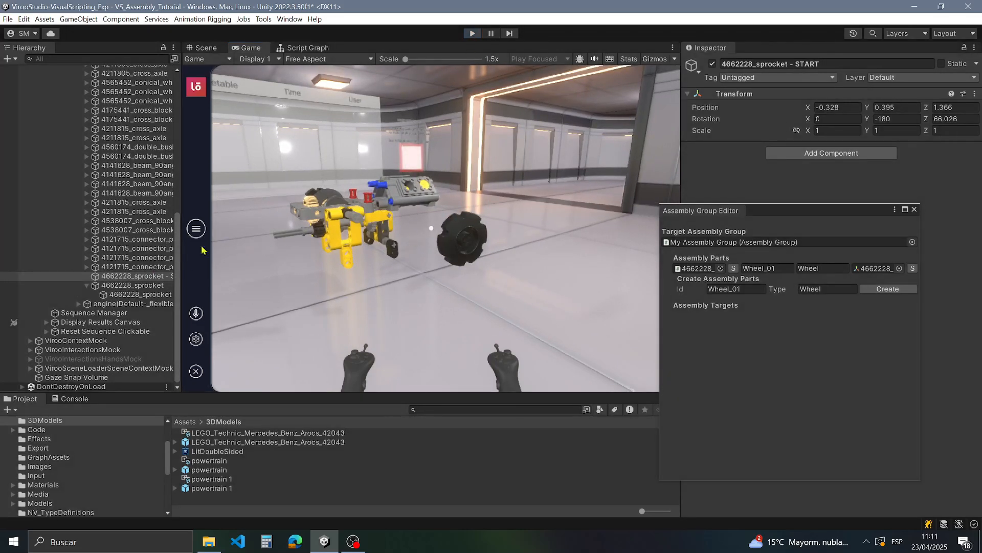
Step: Reassign My Assembly Group as the Target Assembly Group in the Assembly Group Editor
scroll(126, 283, "up", 7)
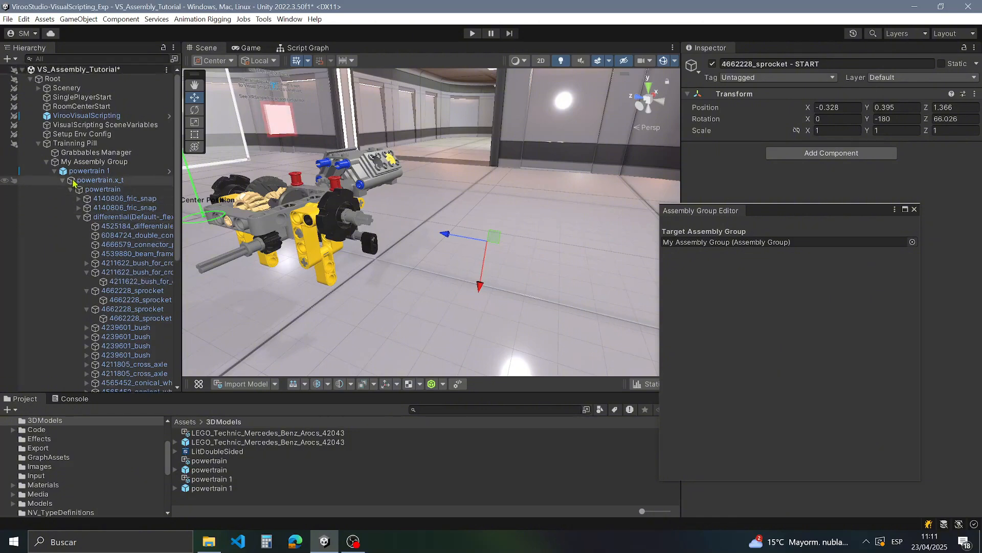
left_click(86, 171)
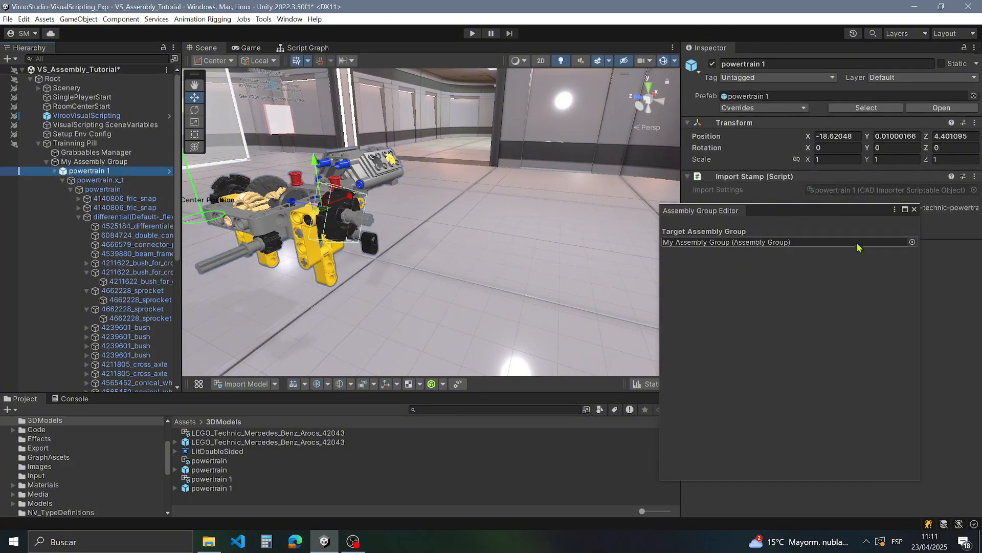
left_click(913, 242)
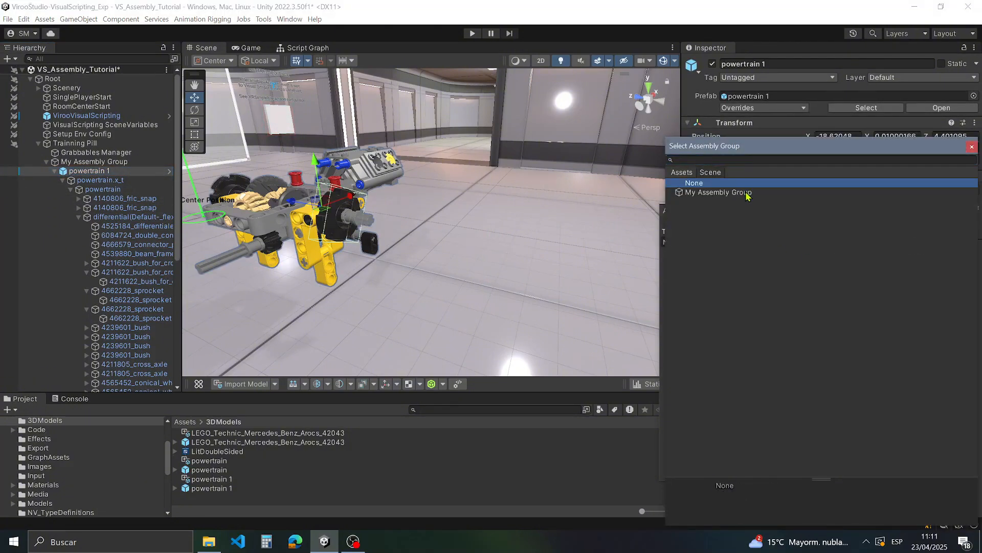
double_click(747, 195)
left_click_drag(788, 217, 767, 271)
Step: Select the sprocket object of the Wheel_01 part from its Assembly Parts entry to show the target creation options
scroll(333, 221, "up", 5)
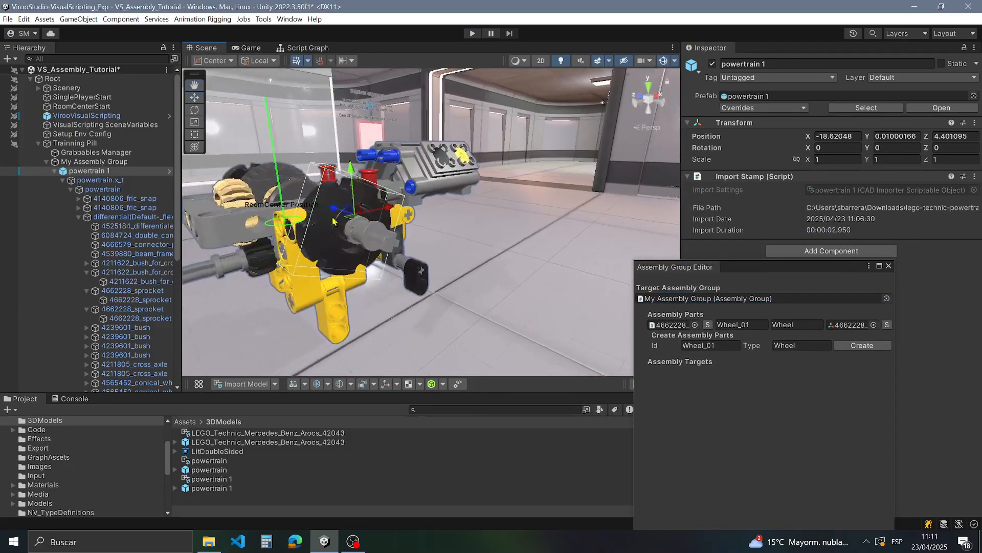
scroll(333, 221, "down", 5)
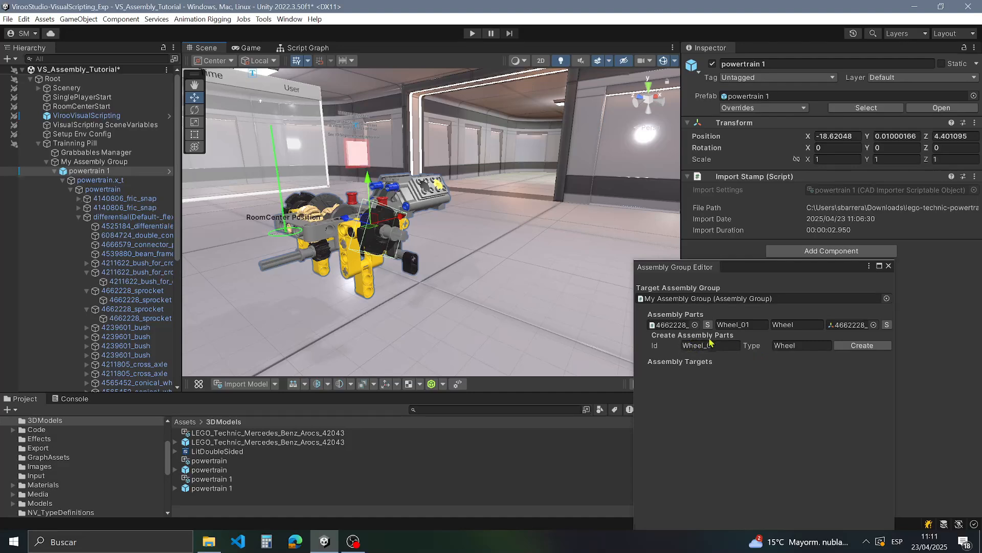
left_click(708, 325)
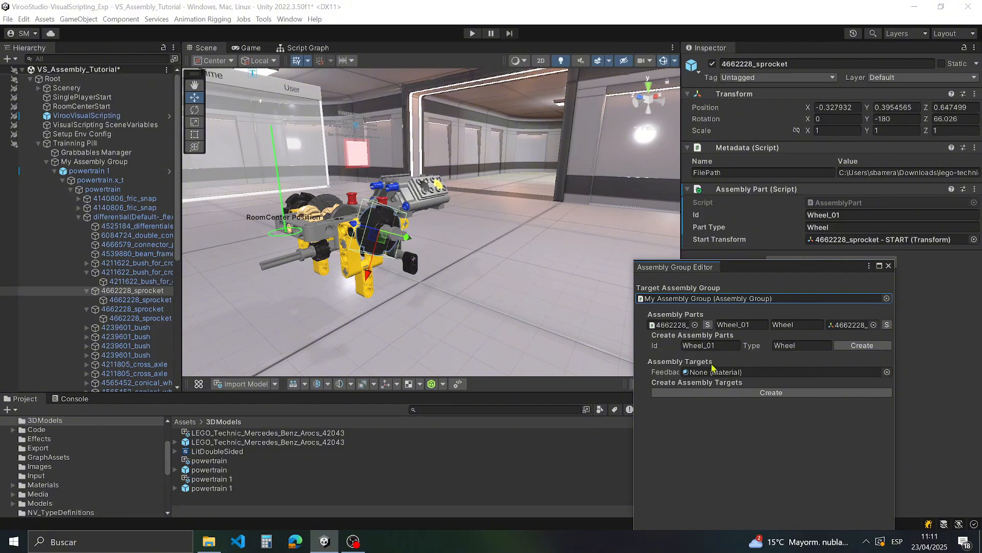
left_click(142, 275)
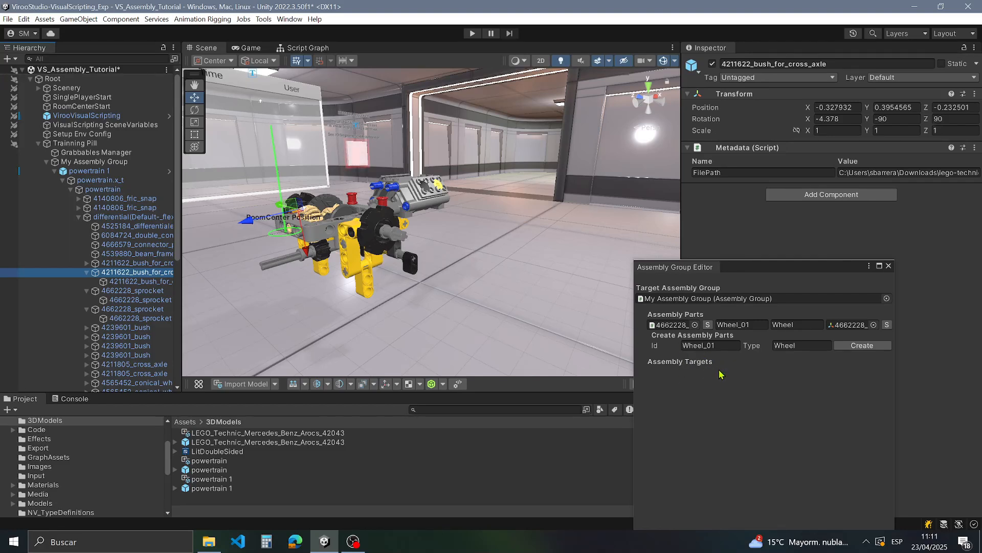
left_click(709, 325)
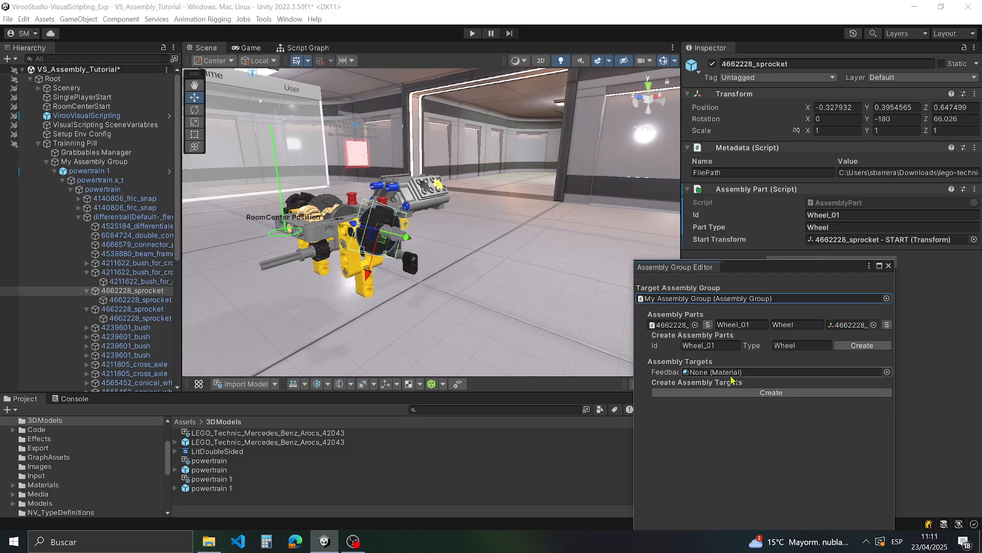
mouse_move(776, 270)
left_mouse_down()
mouse_move(775, 249)
mouse_move(775, 263)
mouse_move(792, 263)
left_mouse_up()
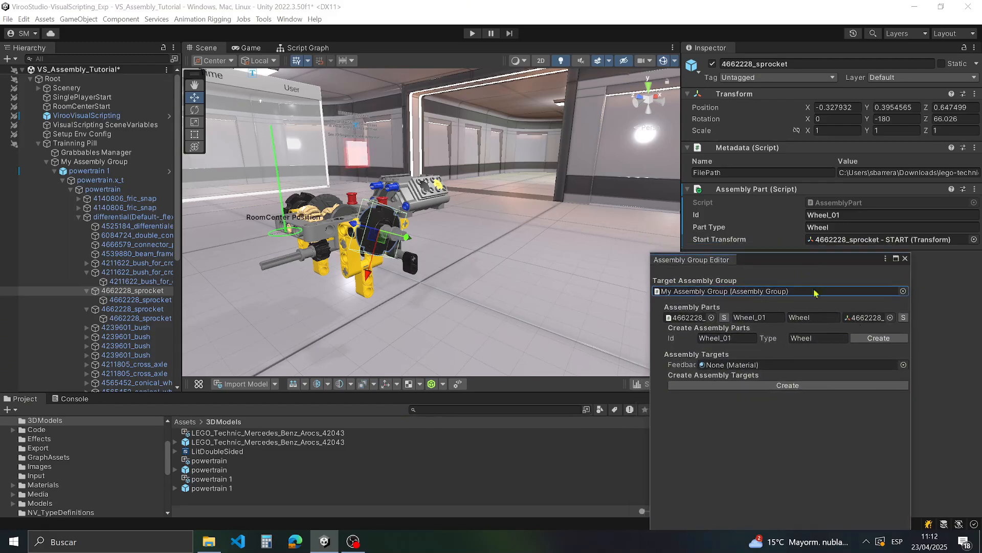
Step: Assign the Feedback material as the assembly target's feedback material and create an assembly target for the selected sprocket
left_click(904, 366)
left_click(731, 230)
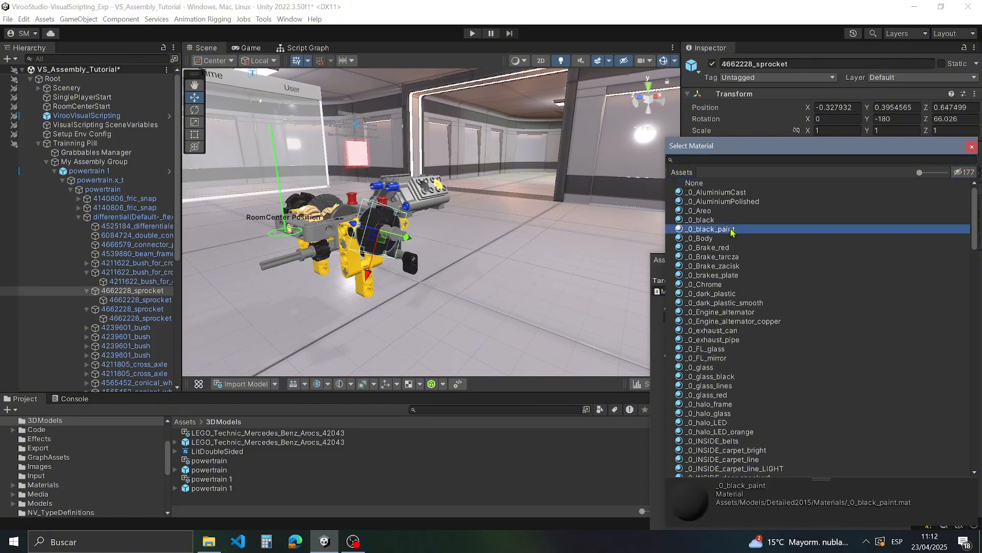
left_click(747, 248)
left_click(737, 294)
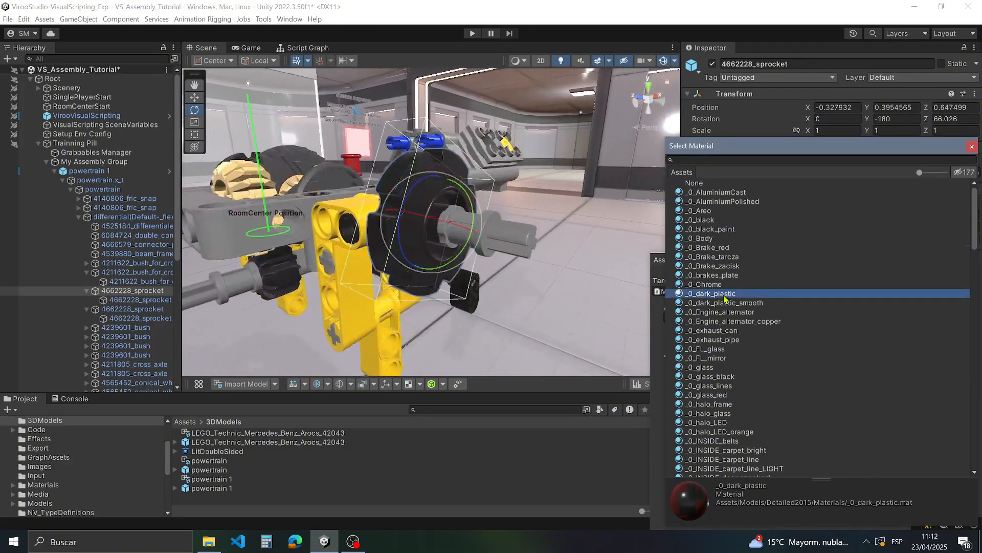
scroll(751, 324, "down", 6)
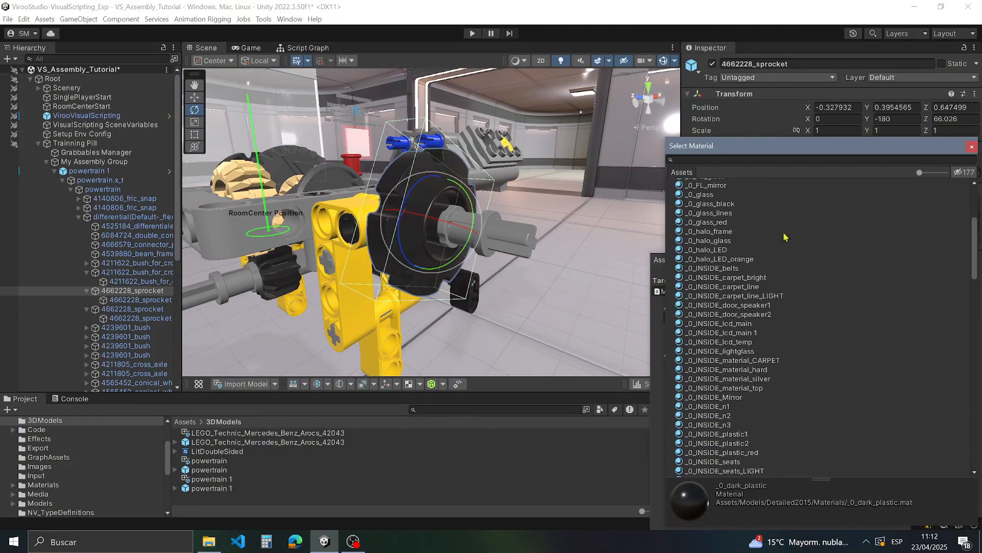
left_click(810, 244)
left_click(732, 277)
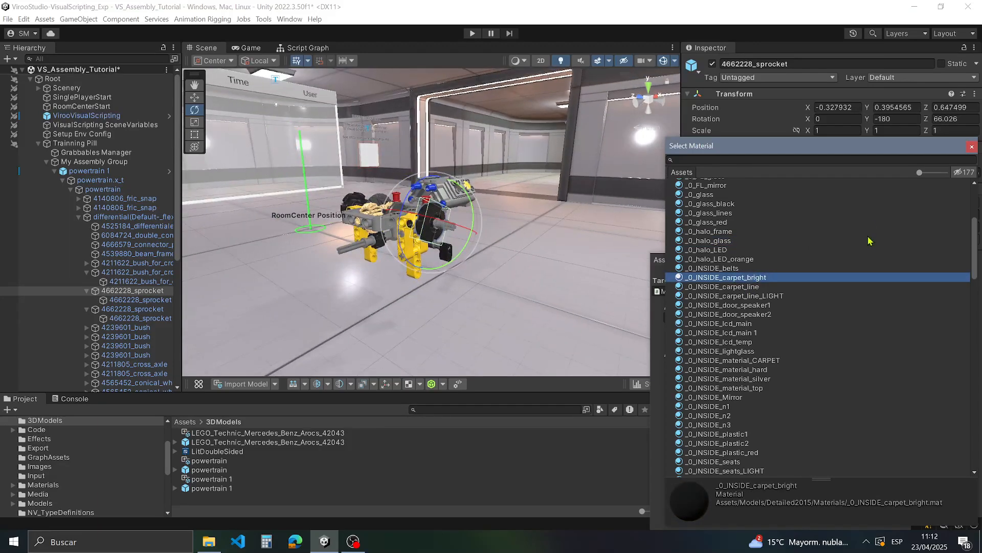
scroll(800, 274, "down", 15)
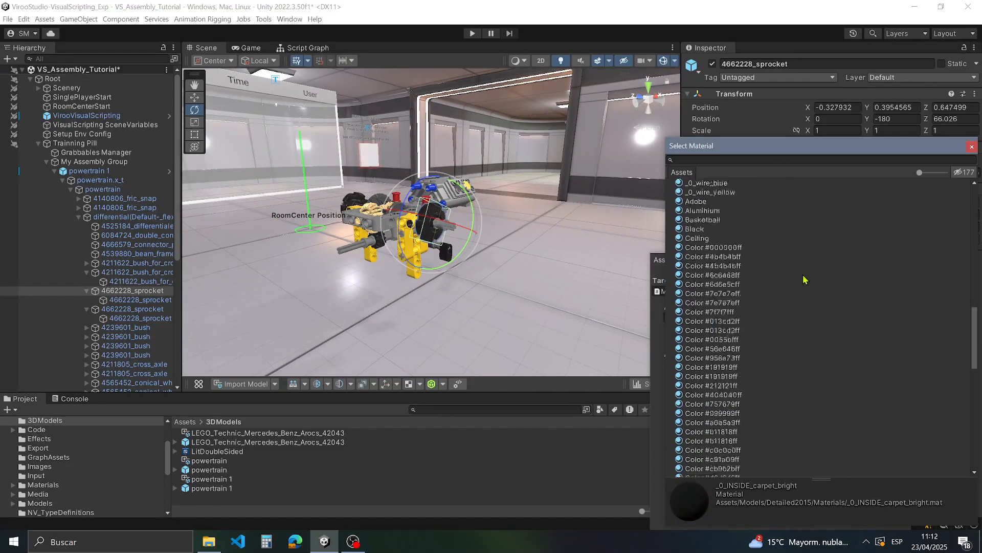
left_click(728, 265)
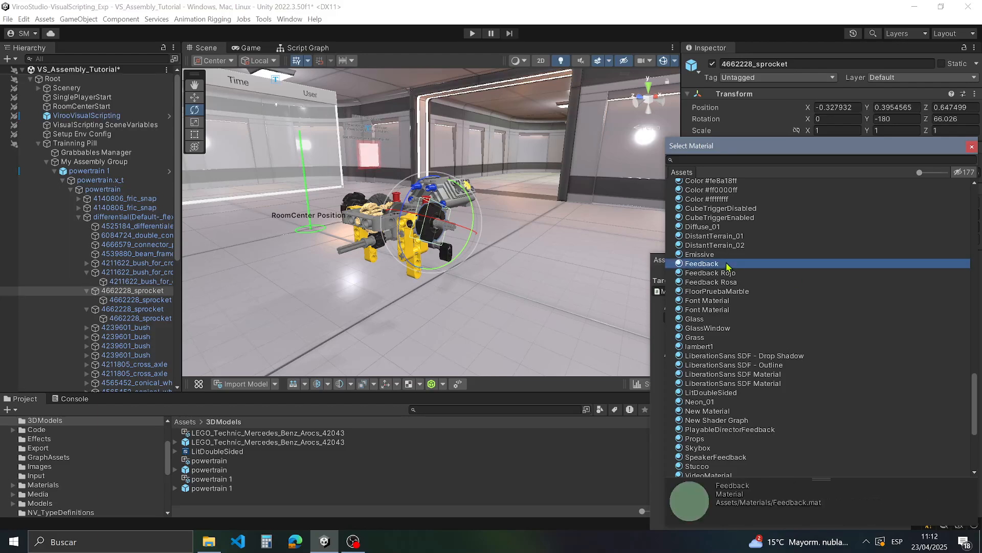
double_click(717, 265)
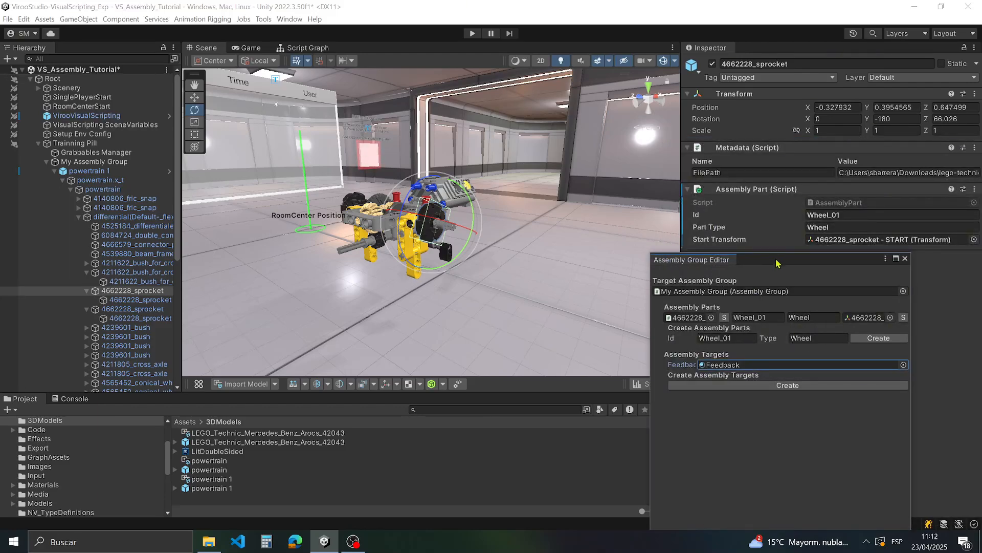
left_click_drag(776, 263, 834, 272)
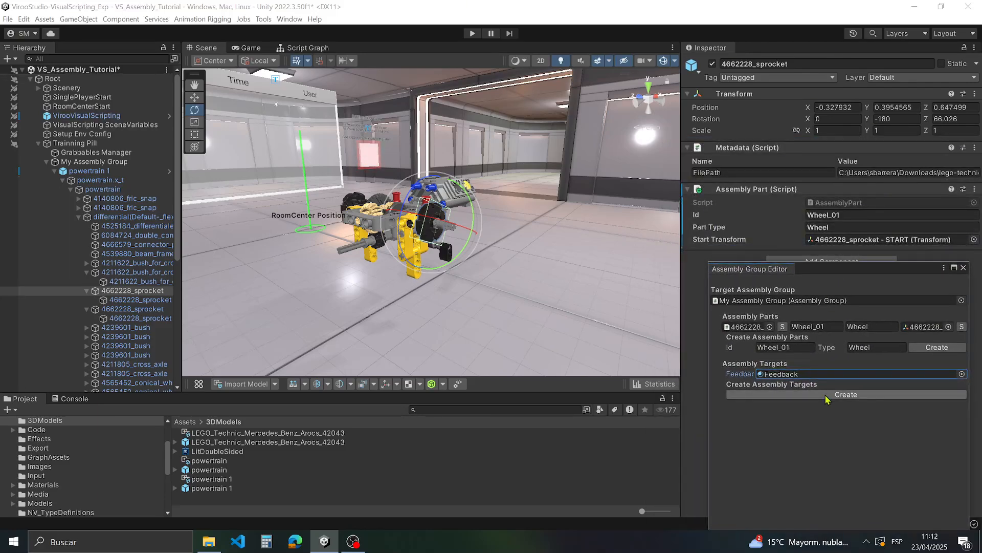
left_click(826, 398)
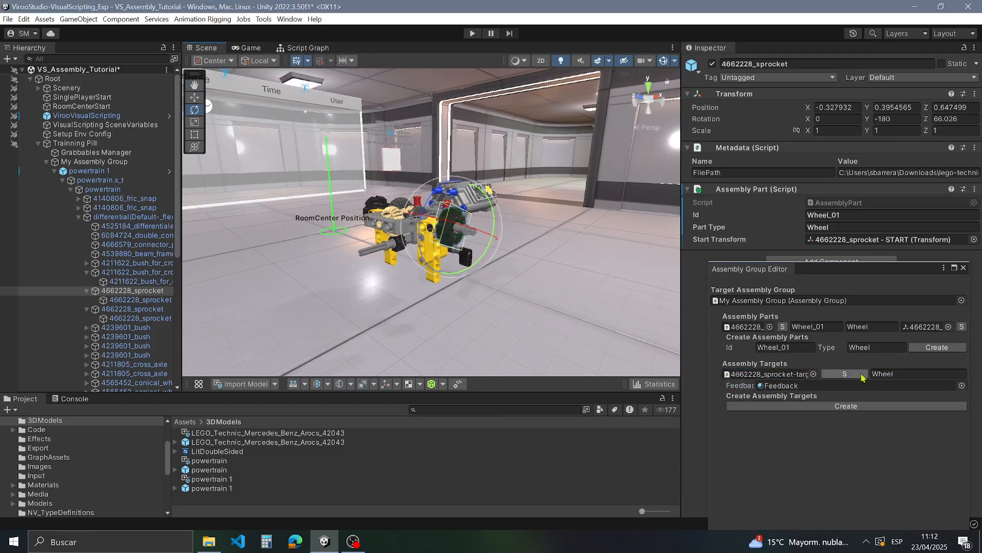
Step: Compare the type of the sprocket's assembly target with the part type of Wheel_01 in the Assembly Group Editor
left_click(922, 373)
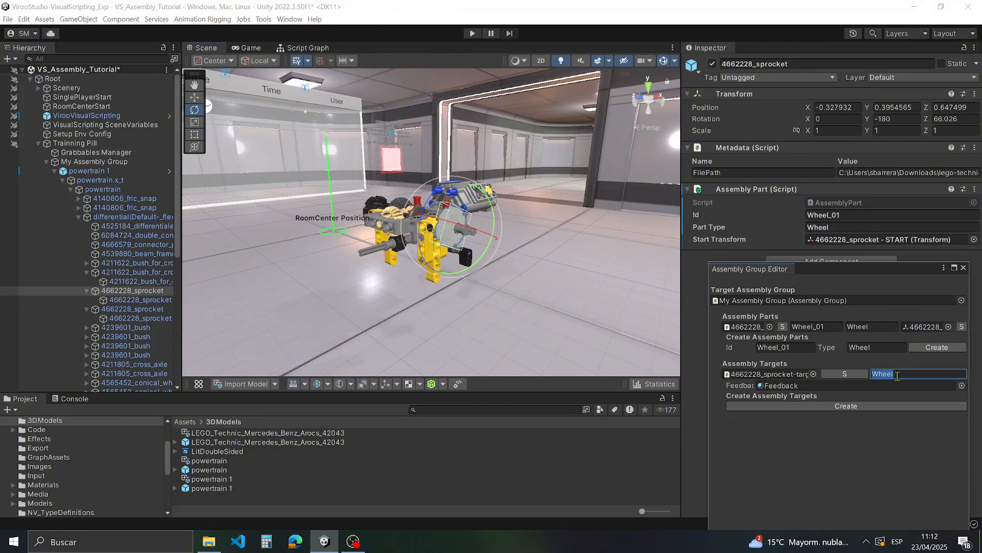
left_click(870, 326)
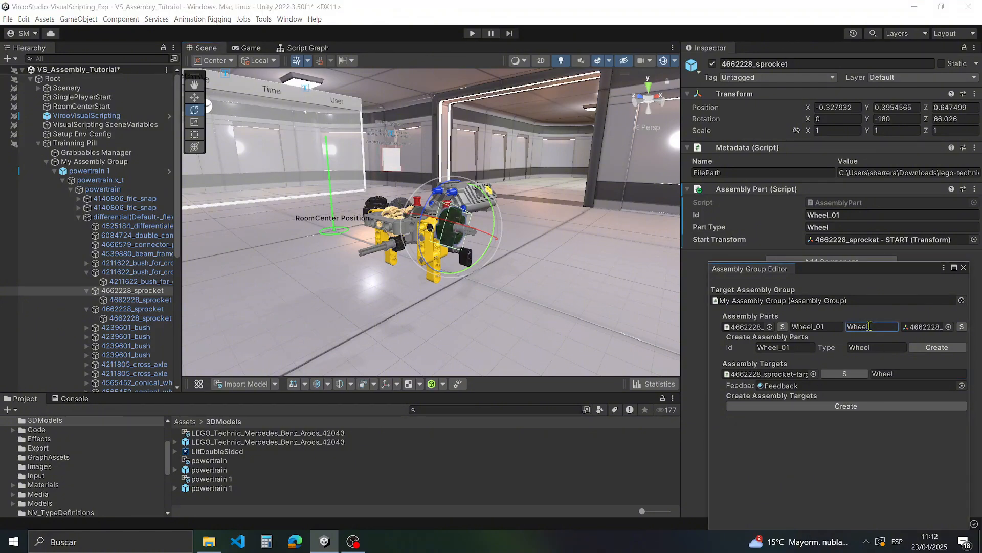
left_click(899, 373)
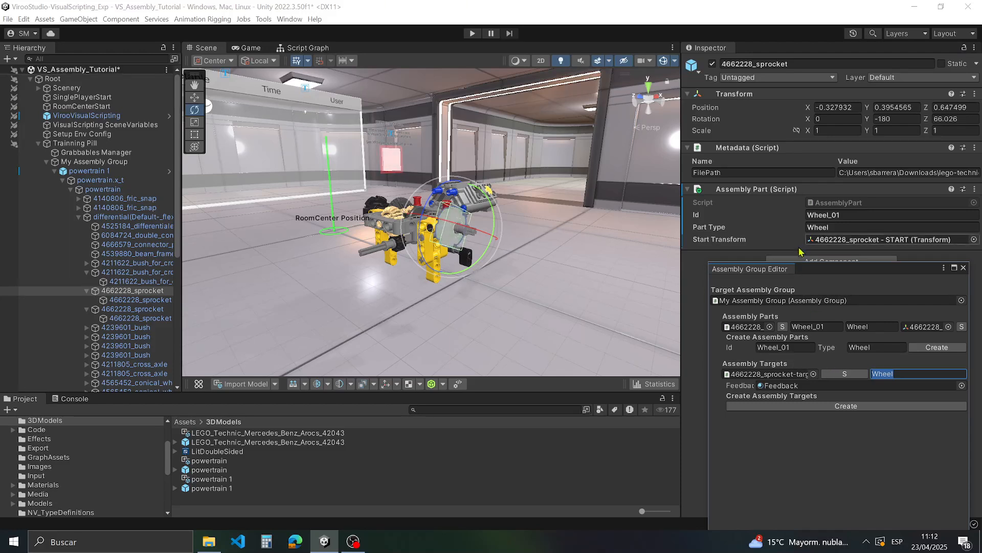
left_click_drag(831, 271, 832, 269)
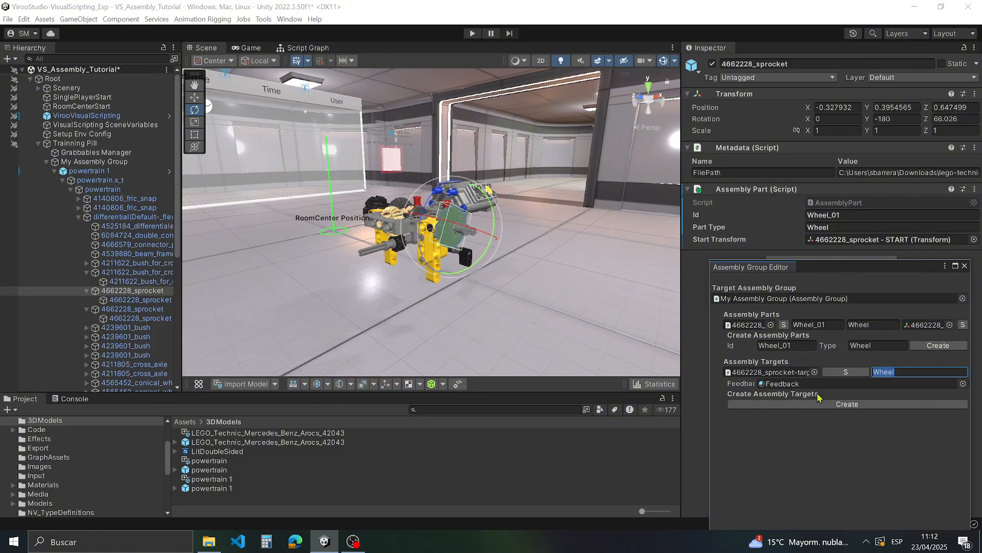
left_click_drag(851, 273, 850, 267)
Step: Run the scene in Play mode, carry the loose wheel to the powertrain and release it at its assembly target
right_click_drag(511, 214, 501, 82)
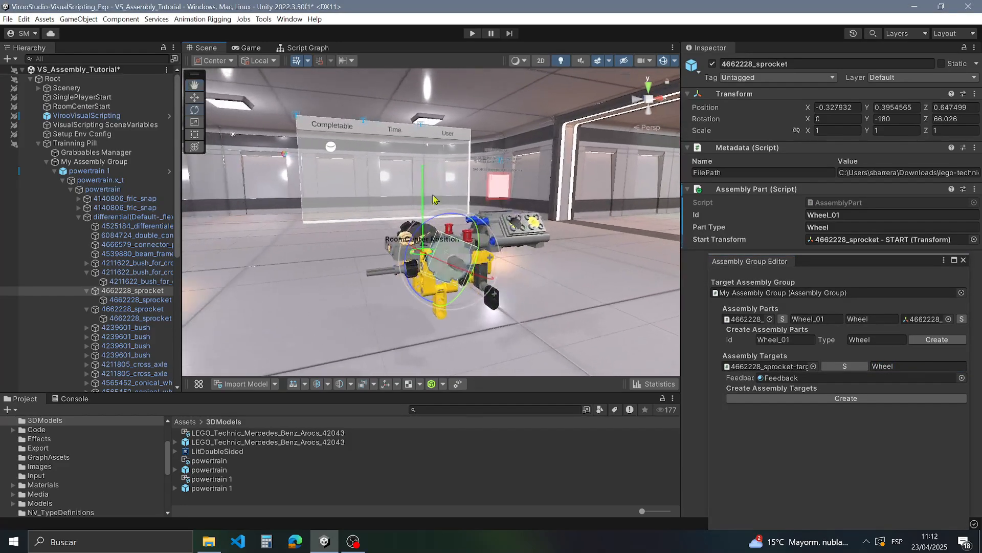
left_click(473, 34)
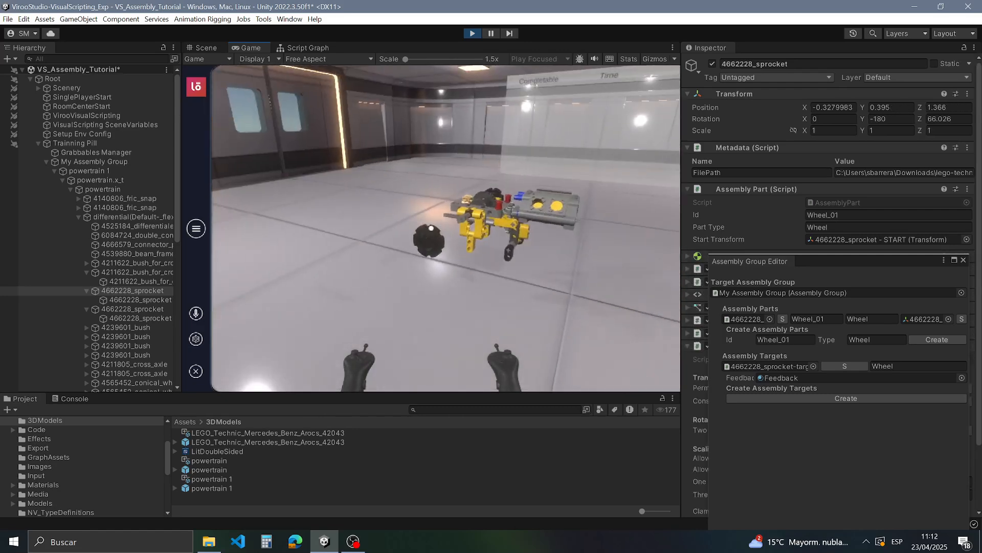
key("w")
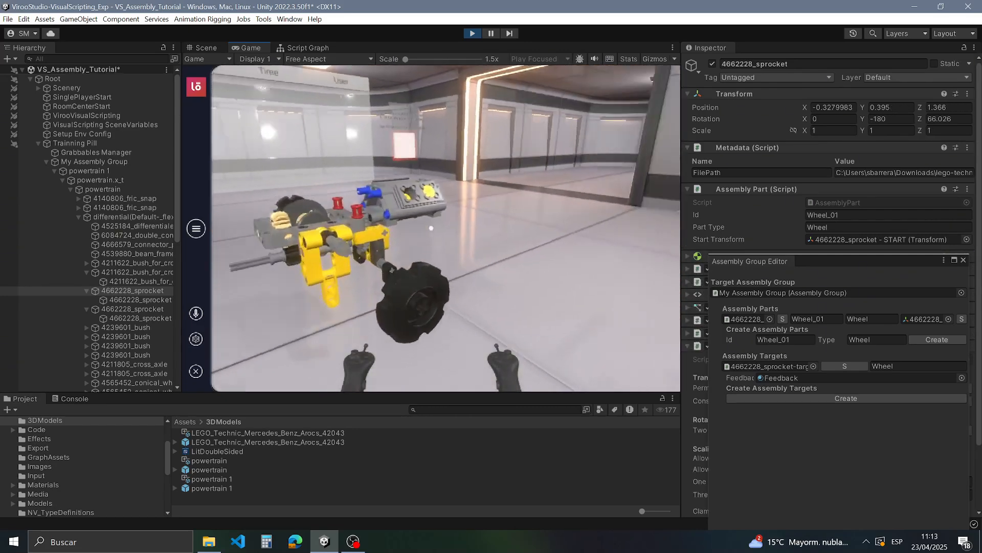
key("w")
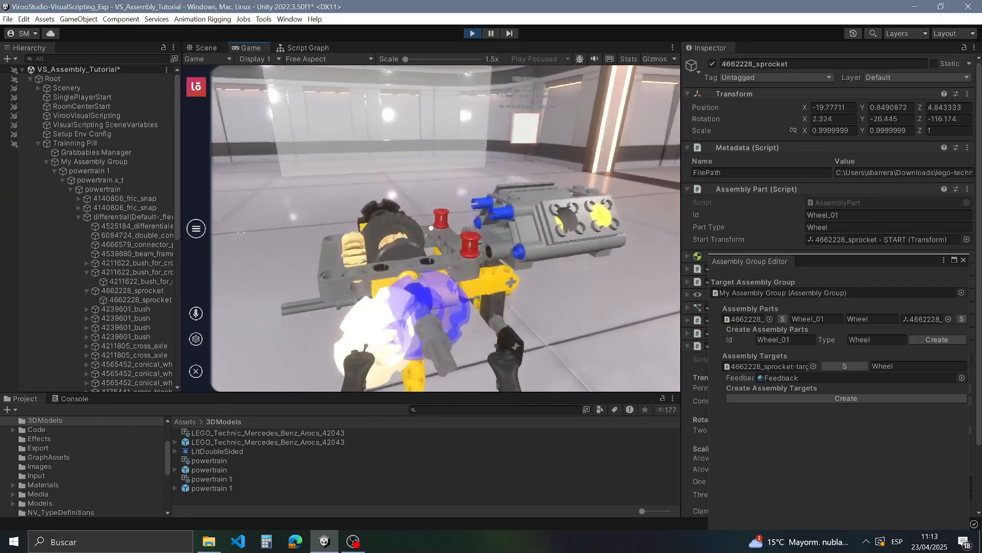
key("s")
key("w")
key("s")
key("w")
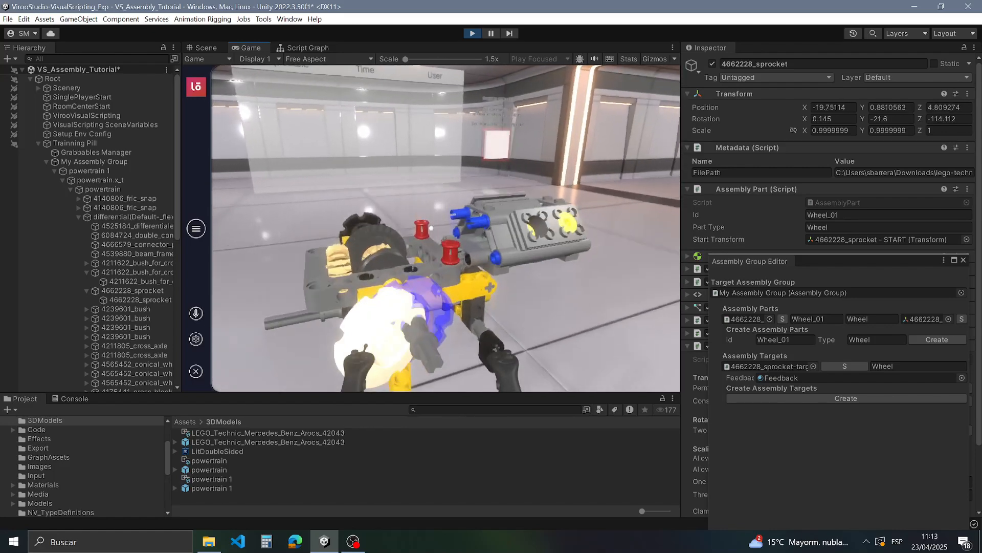
key("s")
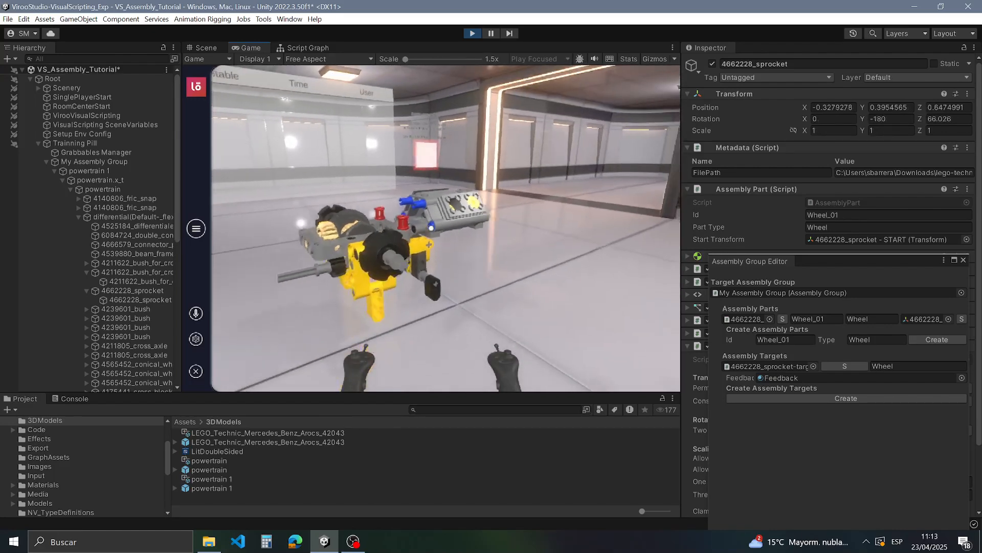
Step: Repeatedly pull the mounted wheel off and place it back at its target to test the snapping, and stop the simulation
key("a")
key("w")
key("w")
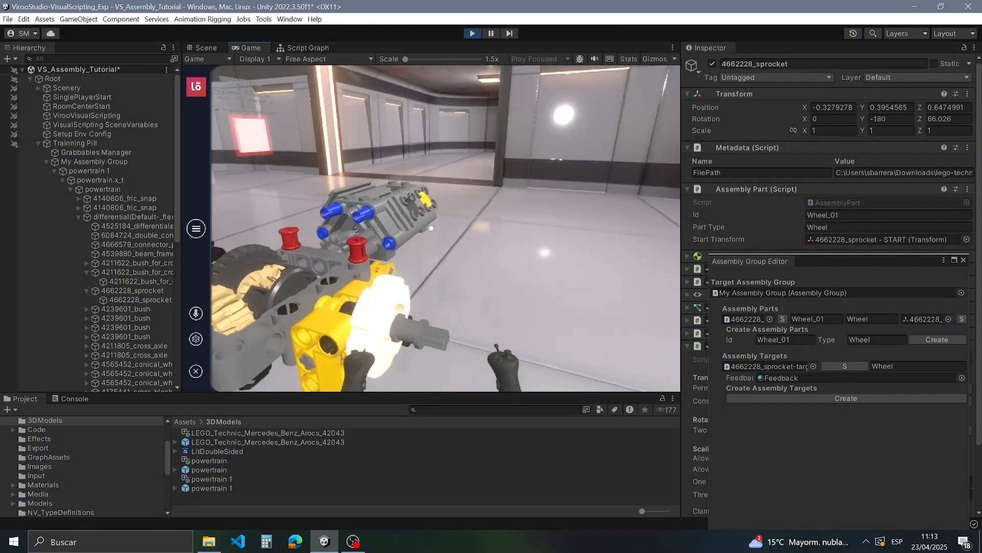
left_click(431, 228)
key("s")
key("w")
left_click(431, 228)
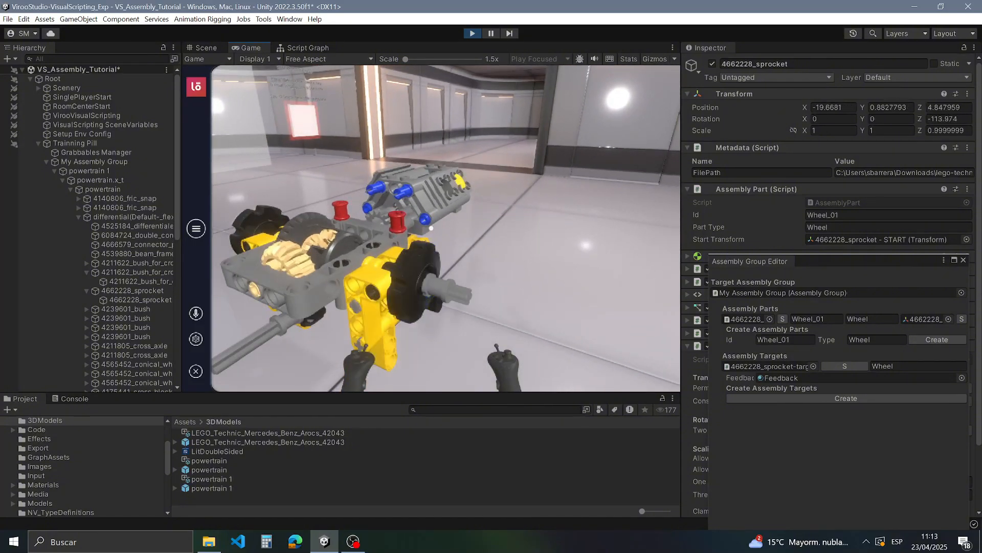
key("s")
key("w")
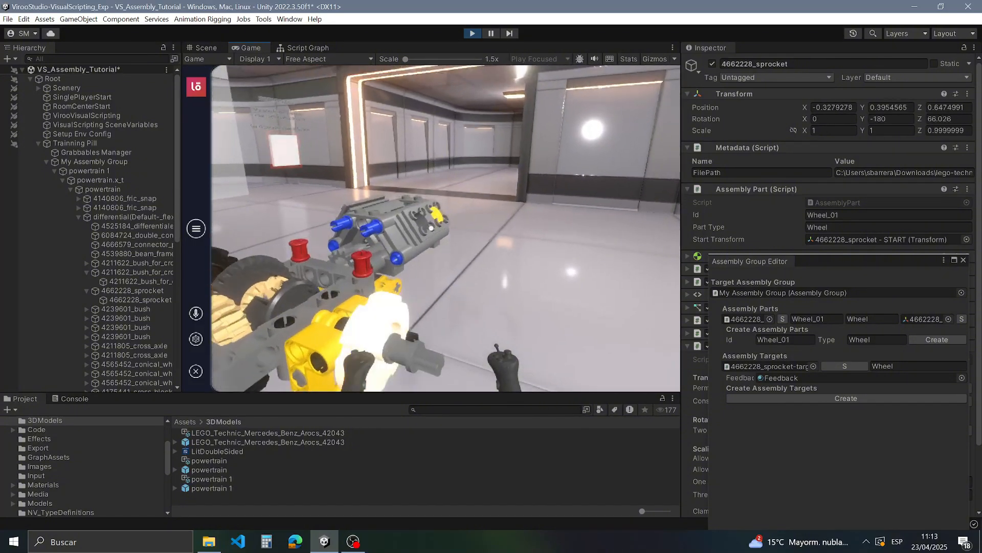
left_click(431, 228)
key("s")
key("w")
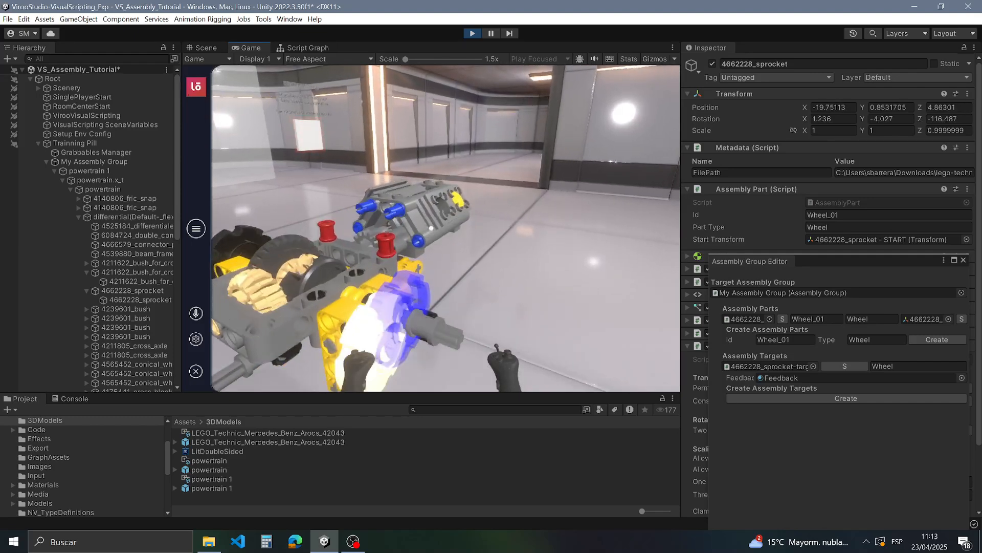
key("s")
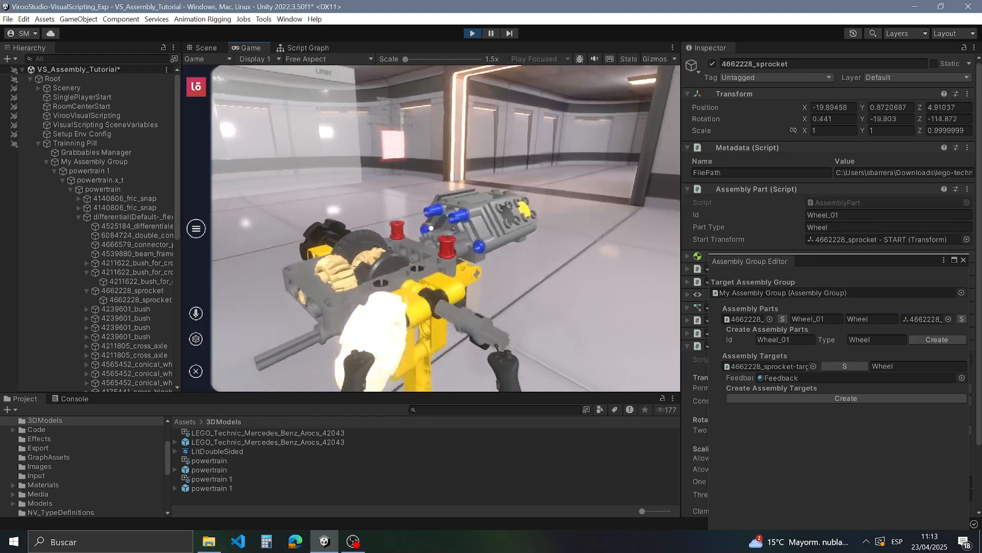
key("w")
left_click(430, 228)
key("s")
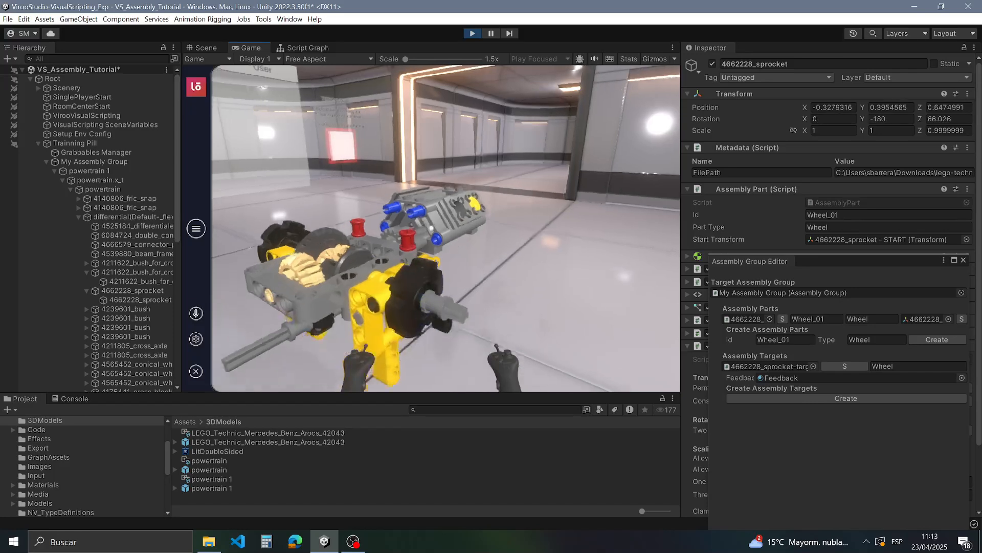
key("w")
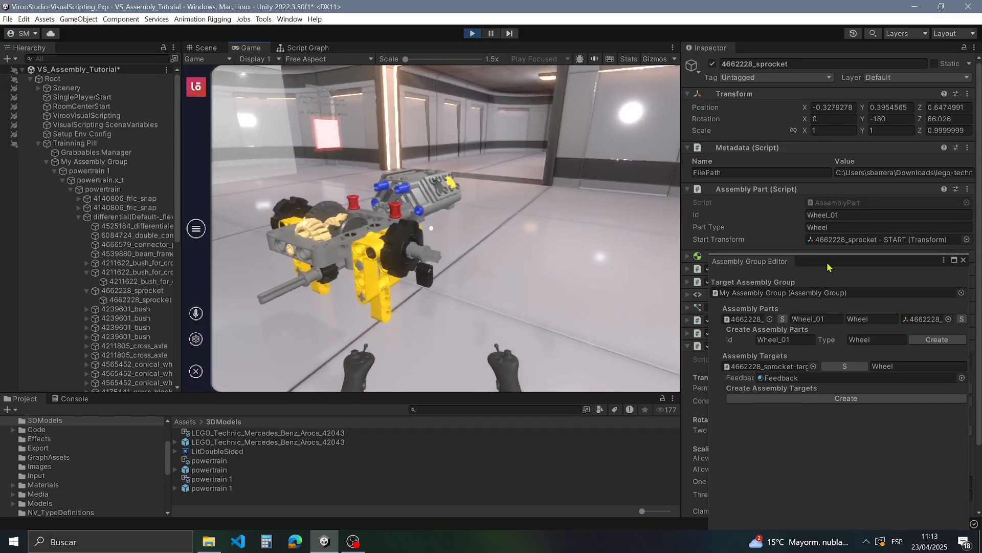
left_click_drag(826, 262, 768, 248)
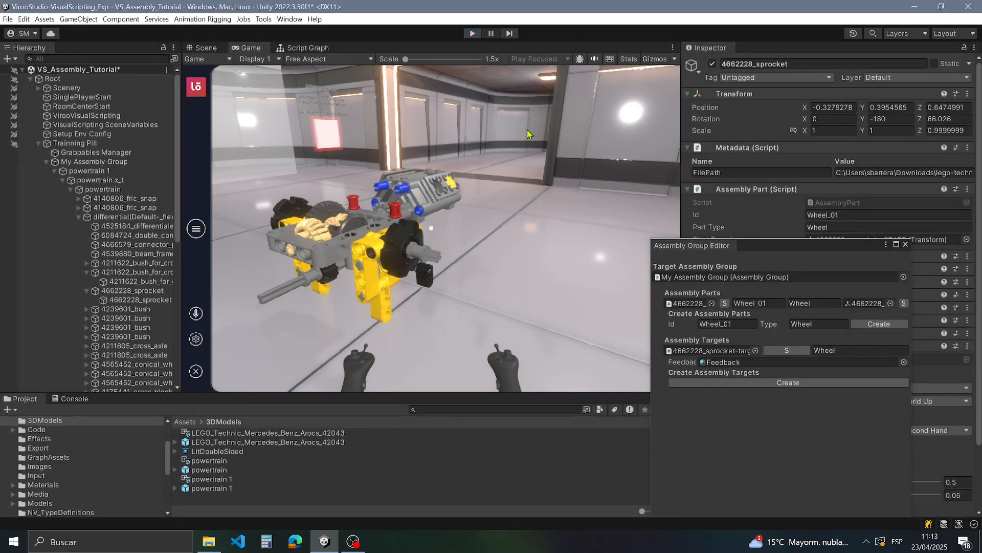
key("ctrl+p")
Step: Select the parent 4211805_cross_axle object of the axle that carries the wheel
left_click_drag(476, 158, 327, 215, "alt")
left_click(327, 215)
left_click_drag(412, 271, 443, 274, "alt")
left_click(444, 271)
left_click(444, 271)
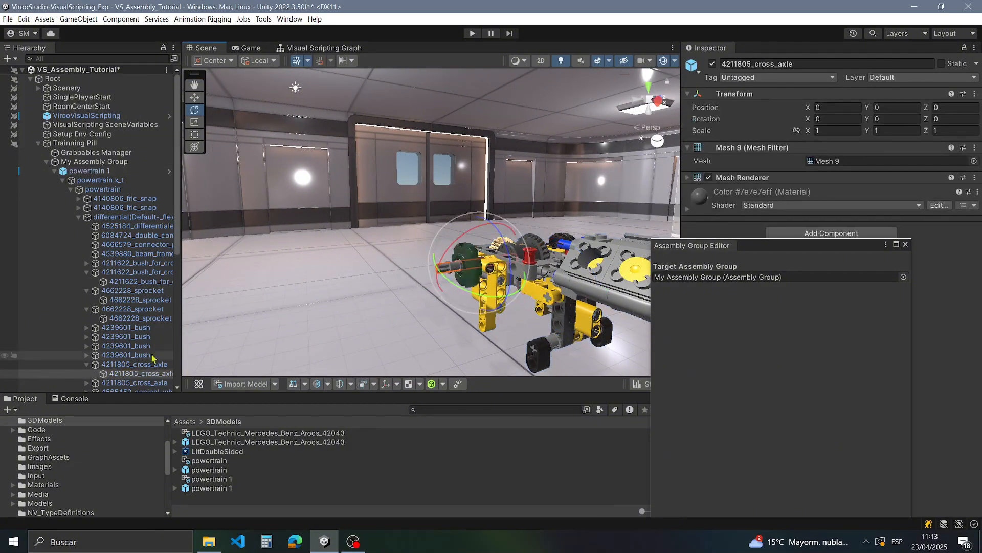
left_click(125, 367)
Step: Assign My Assembly Group as the Target Assembly Group again, with the Assembly Group Editor moved clear of the axle's components
left_click_drag(758, 247, 835, 217)
left_click(862, 268)
double_click(729, 194)
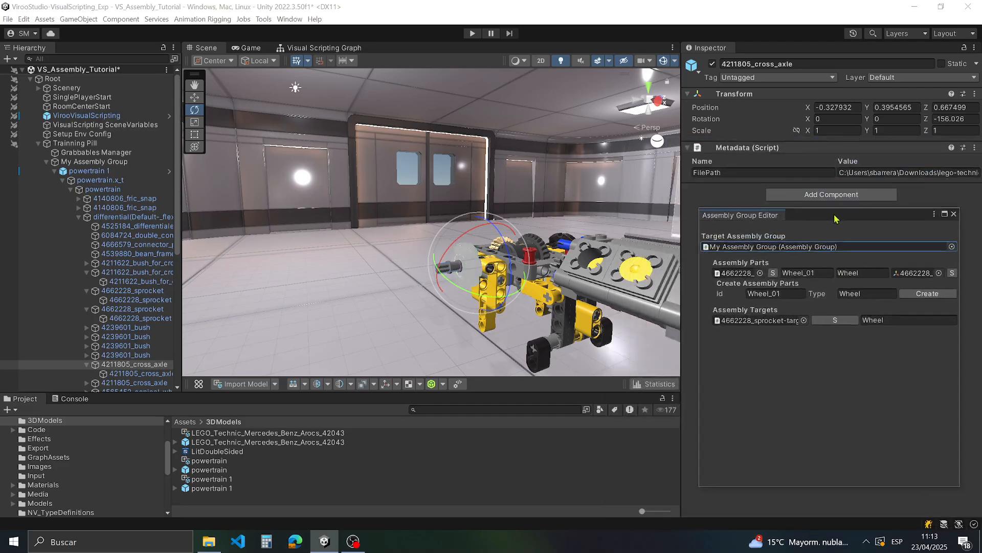
Step: Create a collider on the cross axle using the axis-aligned bounding box strategy, locally aligned, with one collider per object
left_click(432, 385)
left_click_drag(417, 113, 393, 114)
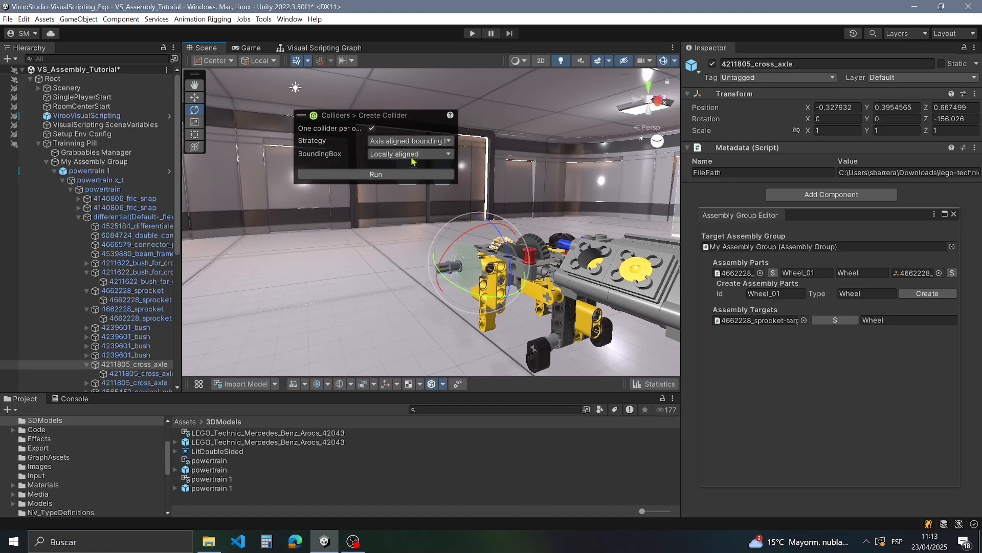
left_click(376, 174)
right_click_drag(430, 306, 439, 337)
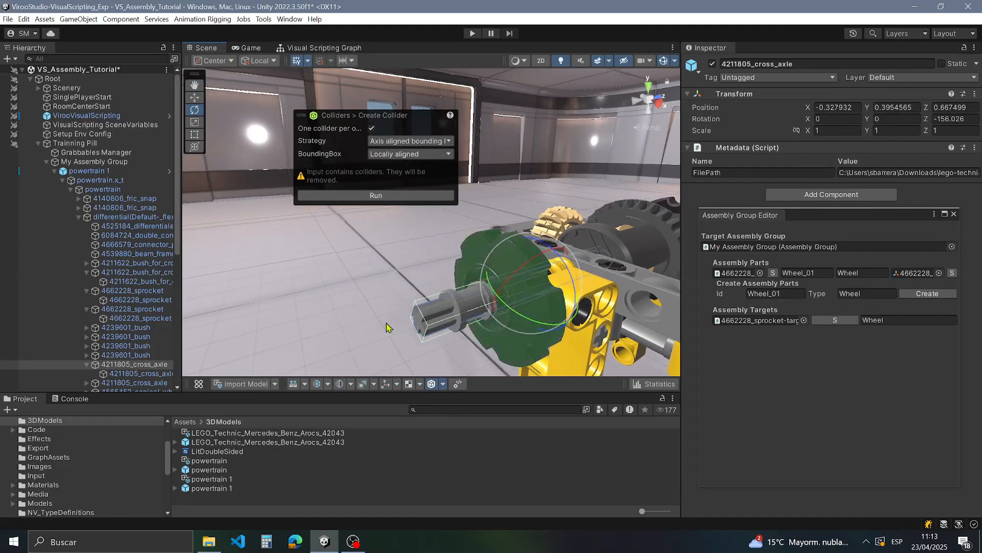
left_click(432, 384)
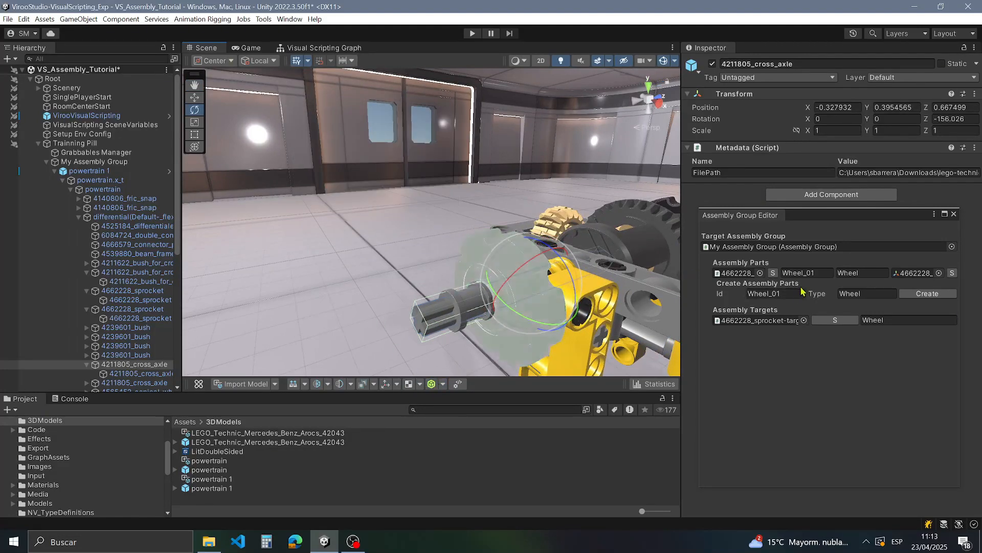
Step: Create an assembly part from the cross axle with Id Axle_01 and Type Axle
left_click(779, 293)
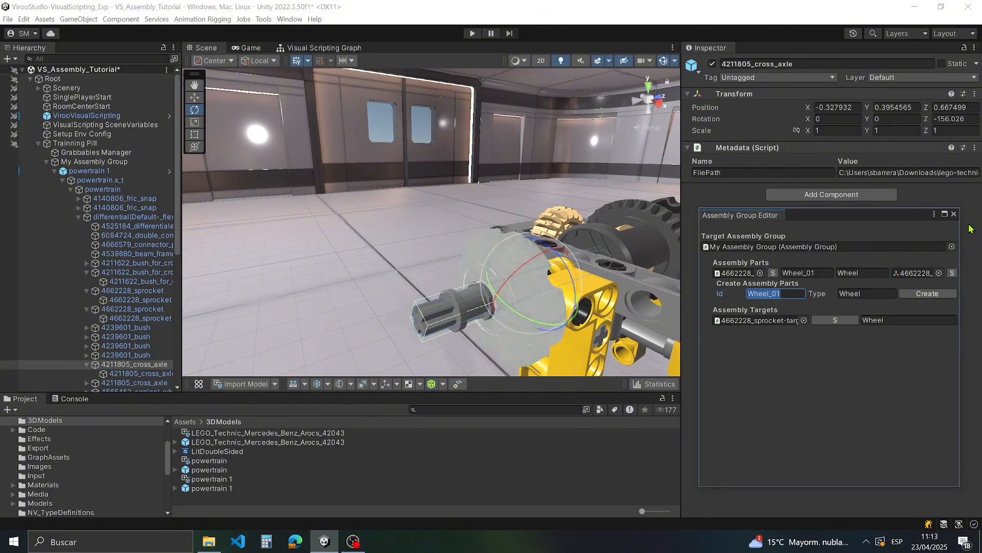
type("Axle_01")
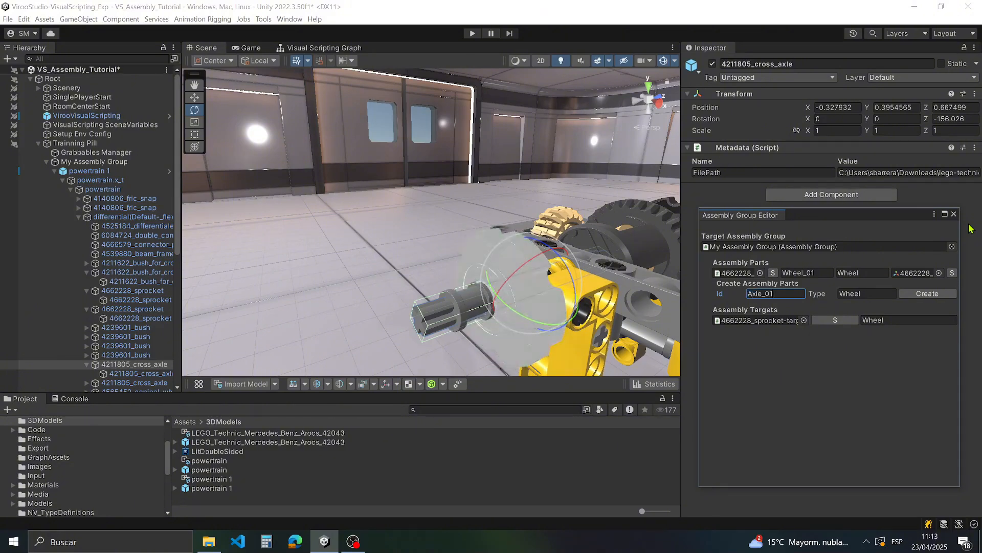
key("Tab")
type("A")
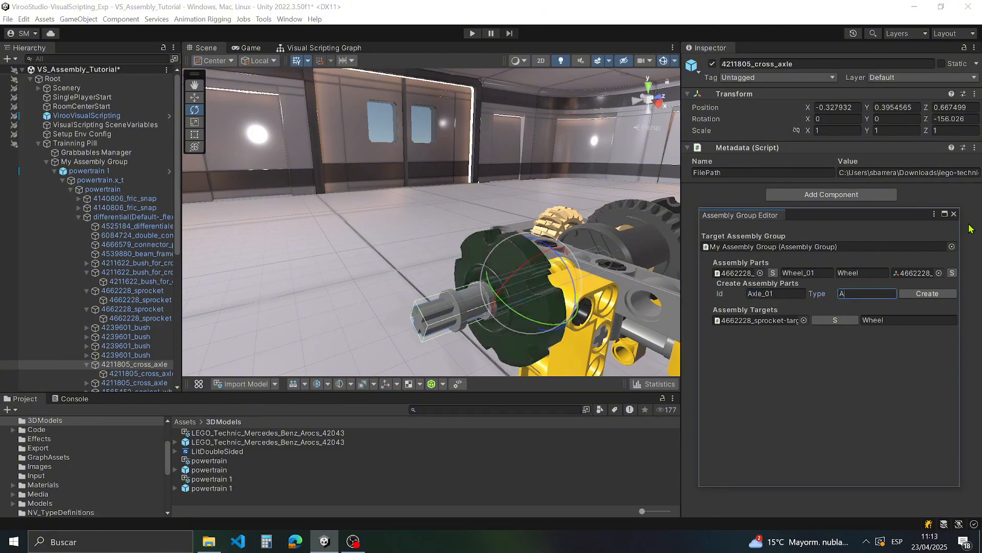
type("xle")
key("Tab")
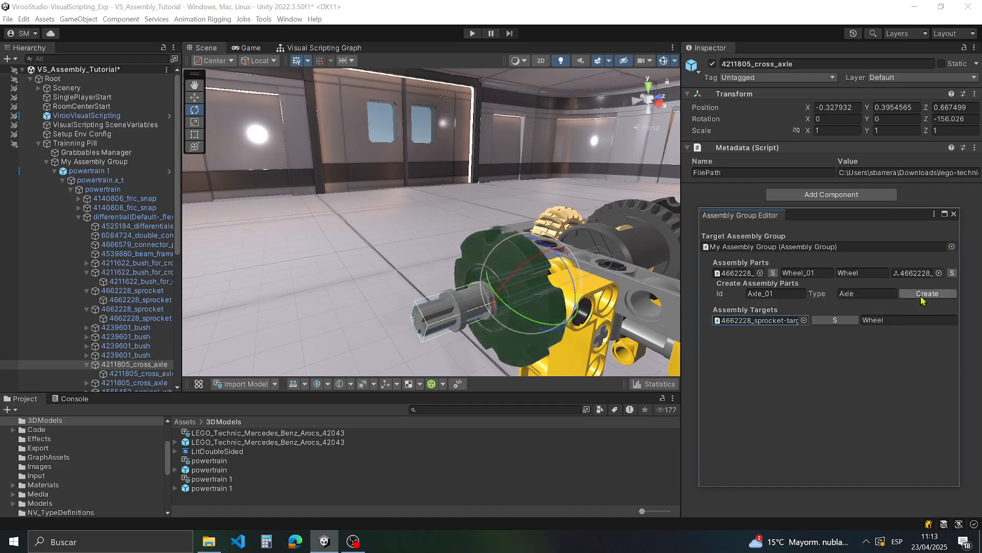
left_click(922, 295)
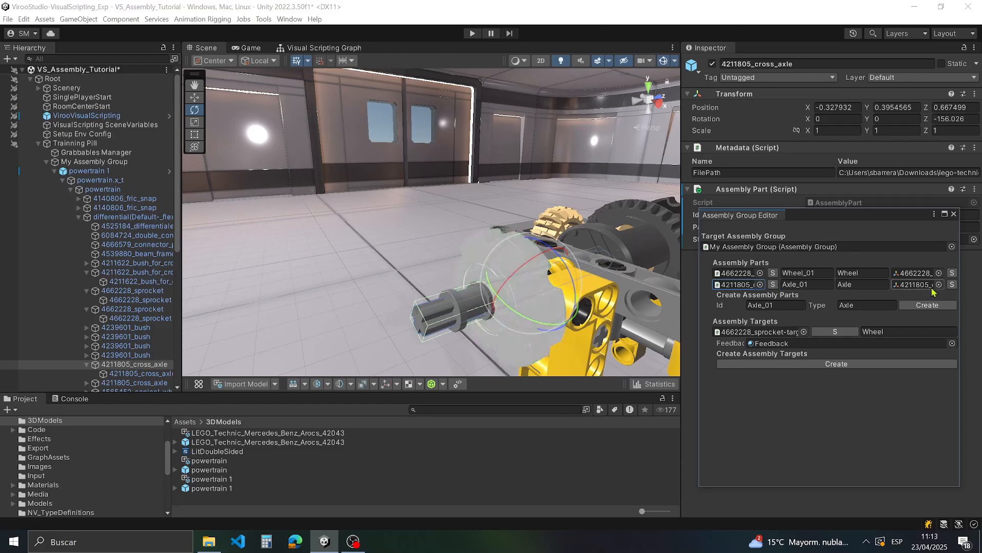
Step: Move the Axle_01 start transform away from the powertrain to about X 0.131, Y 0.47, Z 1.227
left_click(952, 284)
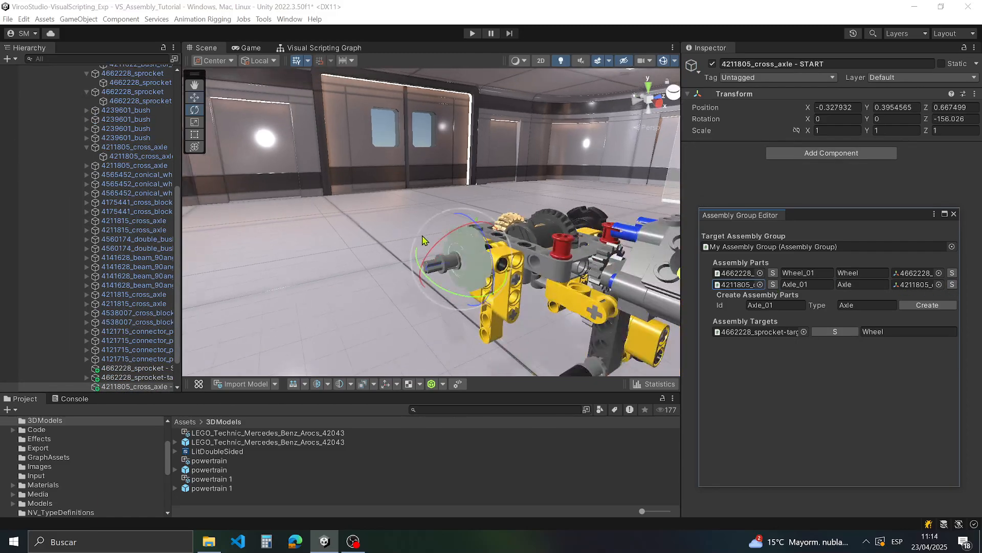
key("w")
left_click_drag(425, 243, 497, 311, "alt")
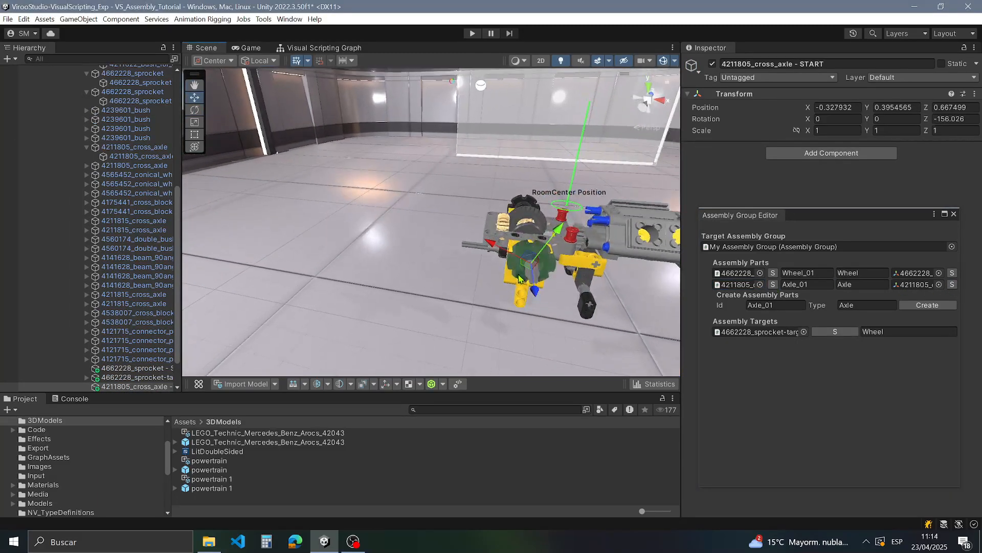
middle_click_drag(519, 279, 477, 256)
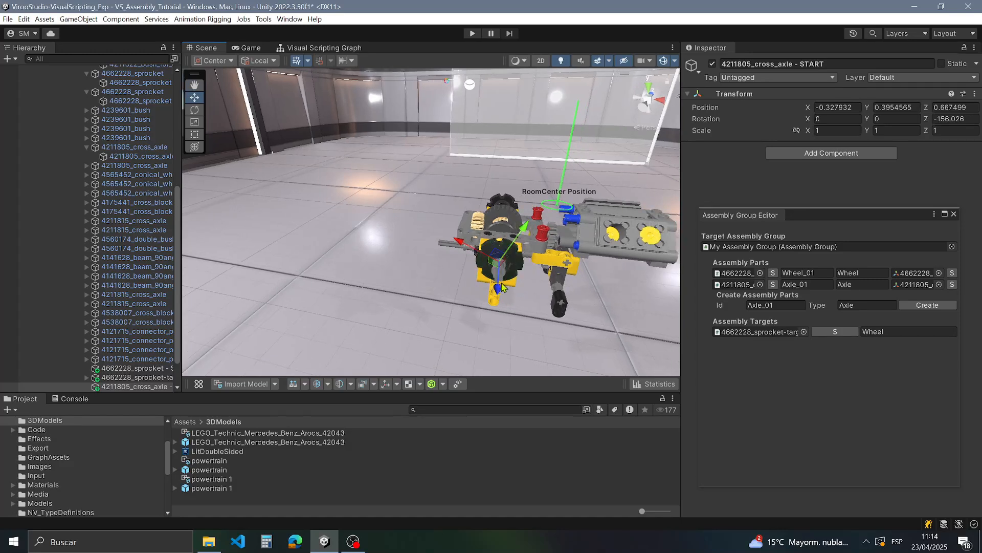
left_click_drag(500, 285, 495, 365)
middle_click_drag(540, 287, 538, 213)
left_click_drag(474, 207, 575, 252)
middle_click_drag(619, 279, 580, 292)
left_click_drag(575, 248, 598, 220)
middle_click_drag(640, 253, 477, 260)
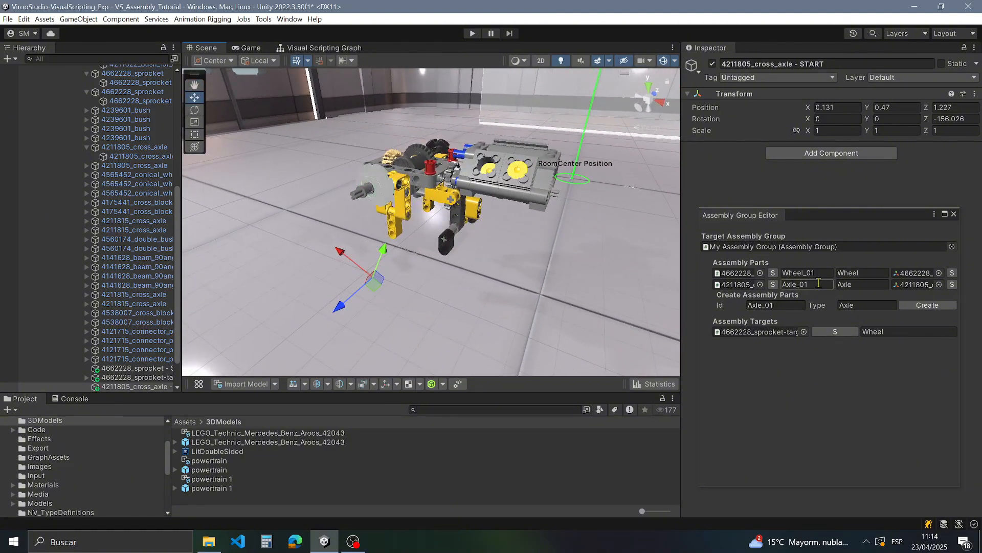
Step: Select the cross axle from the Axle_01 part entry and create its assembly target with the Feedback material, checking the target's type
left_click(774, 285)
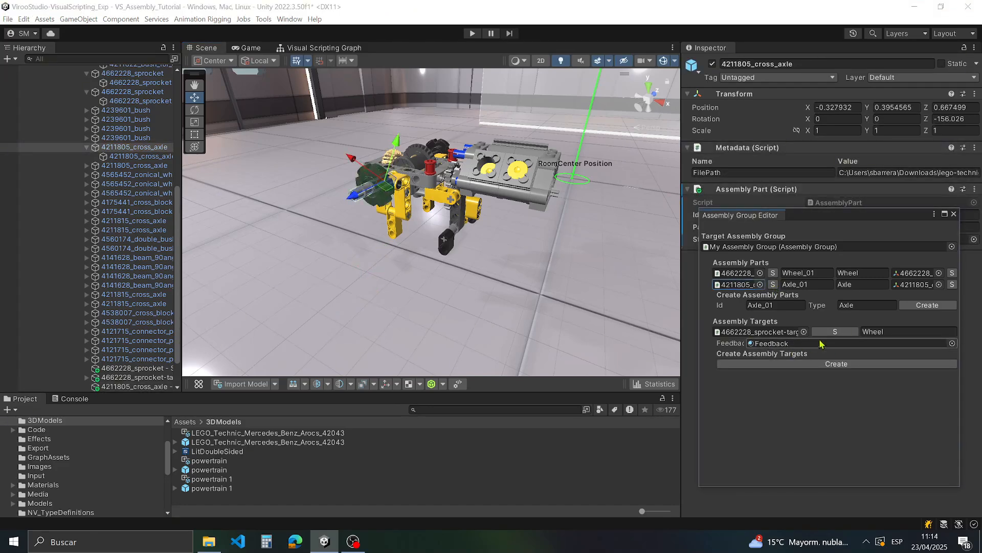
left_click(836, 364)
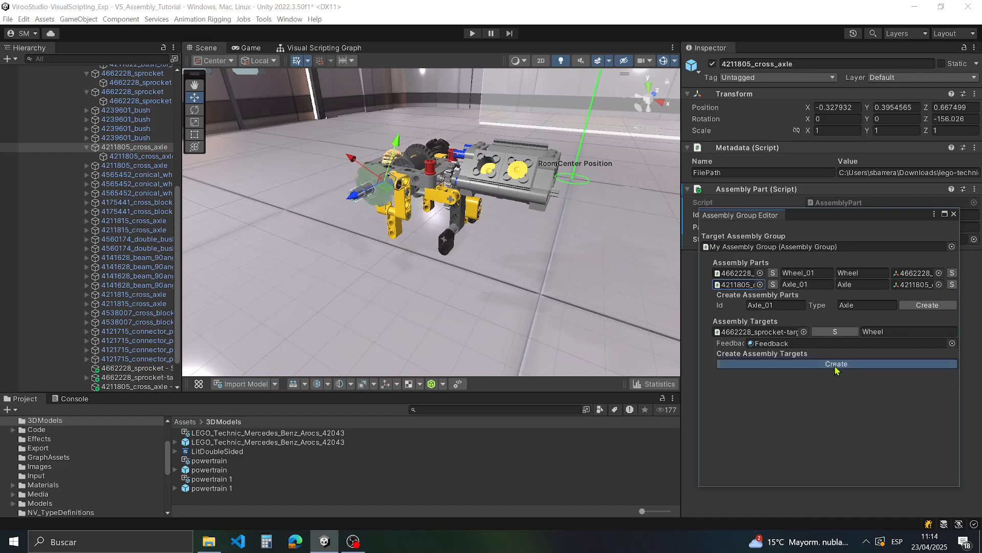
left_click(895, 344)
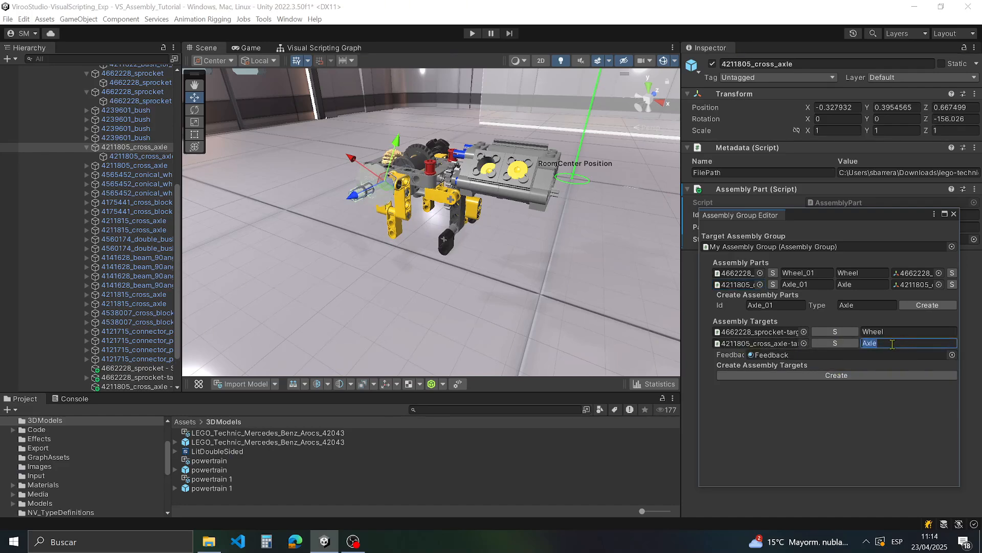
Step: Run the scene, test fitting the loose cross axle onto its target in the powertrain, and stop the test
key("Return")
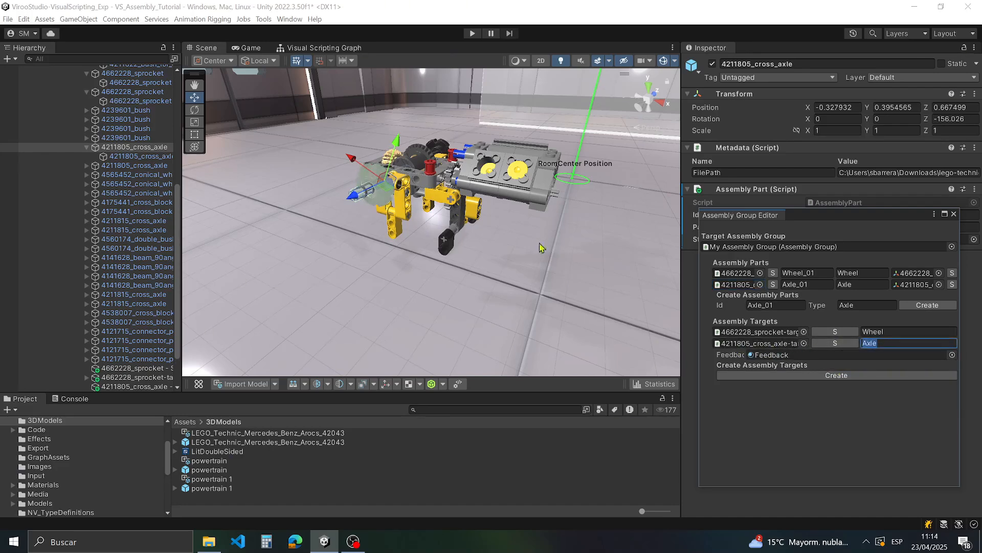
key("f")
left_click(473, 34)
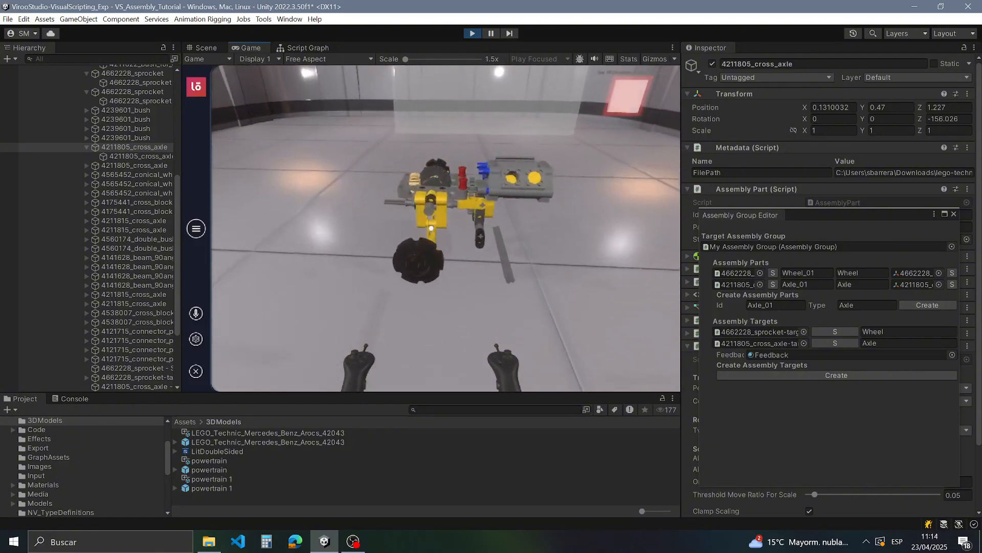
key("w")
key("f")
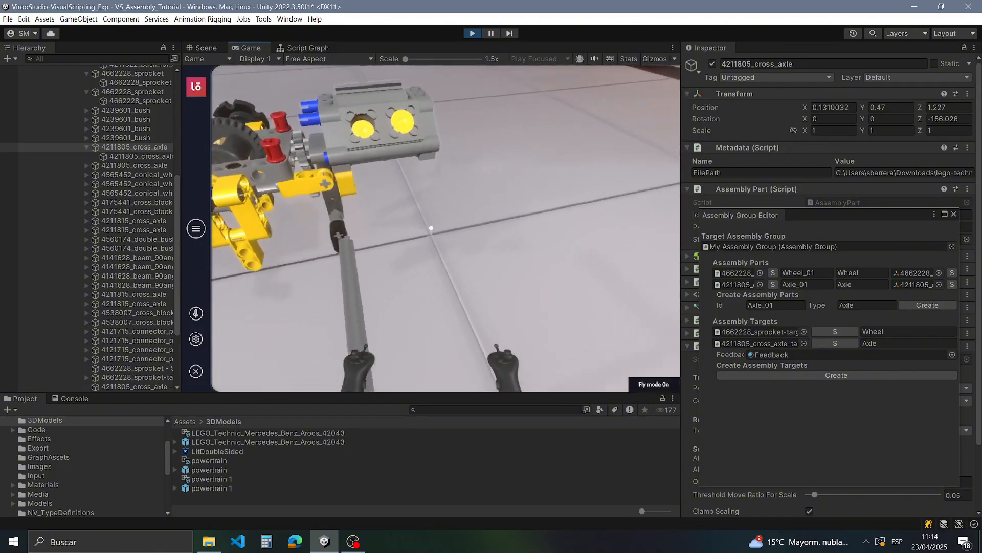
left_click_drag(432, 228, 432, 229)
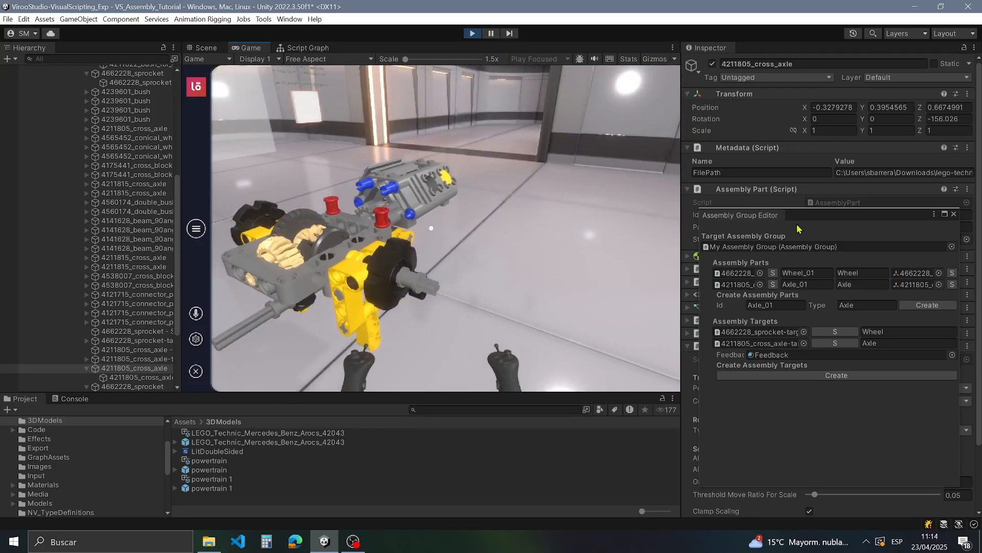
mouse_move(840, 219)
left_mouse_down()
mouse_move(761, 179)
mouse_move(771, 201)
mouse_move(852, 226)
mouse_move(837, 234)
left_mouse_up()
left_click(472, 34)
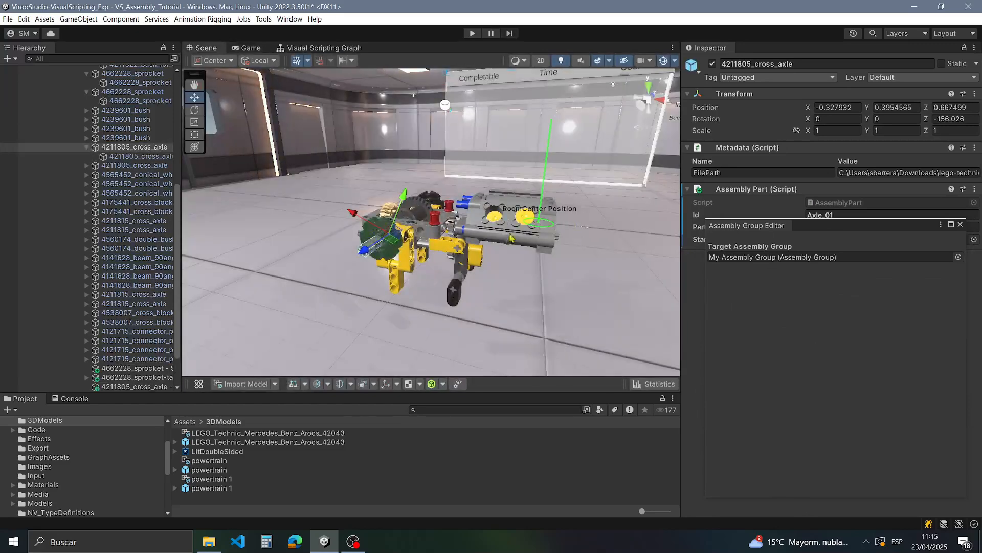
Step: Collapse the powertrain 1 hierarchy, close the Assembly Group Editor and fold the cross axle's Assembly Part component
right_click_drag(527, 181, 319, 231)
scroll(358, 233, "up", 4)
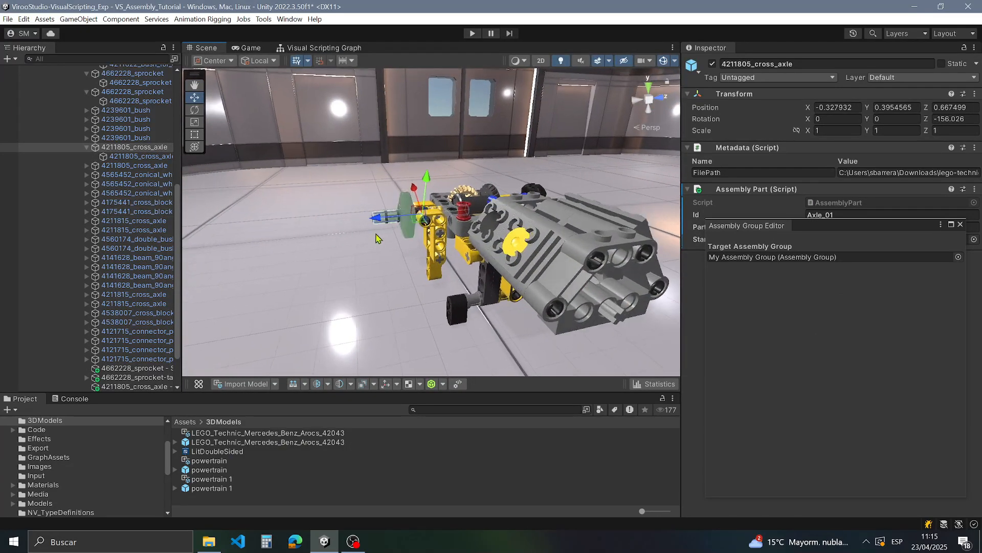
right_click_drag(409, 238, 483, 272)
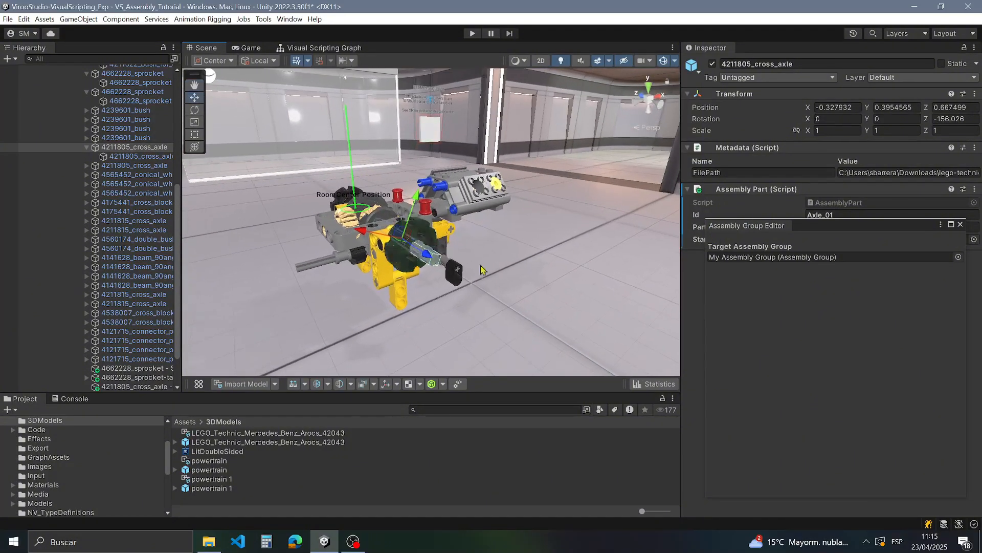
scroll(176, 276, "up", 10)
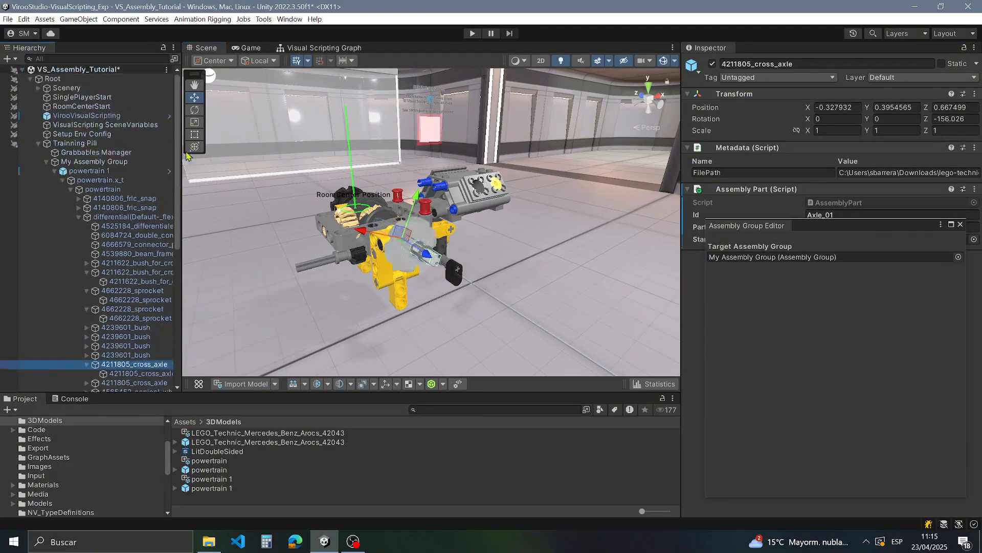
left_click(55, 171)
right_click_drag(451, 233, 299, 212)
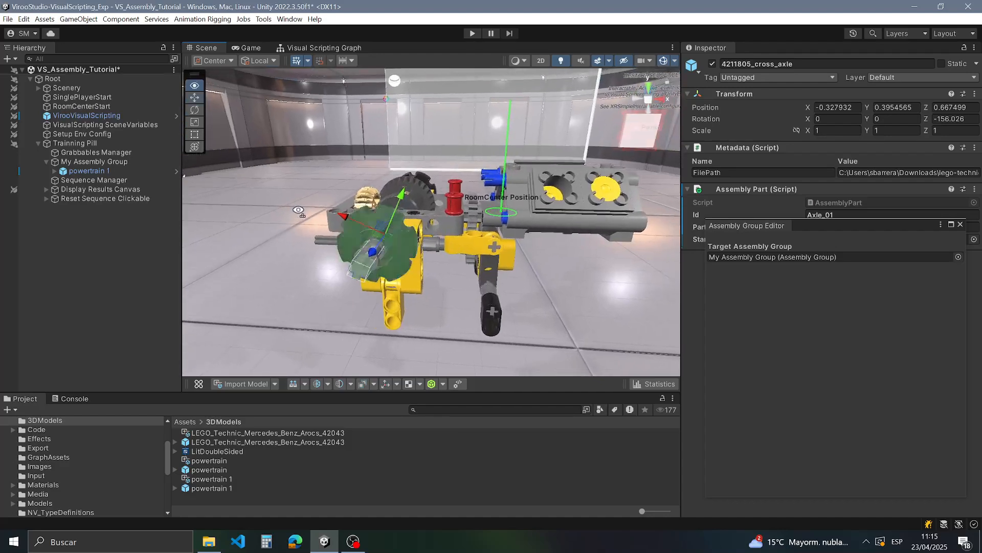
left_click_drag(350, 214, 695, 223, "alt")
left_click_drag(921, 234, 574, 215)
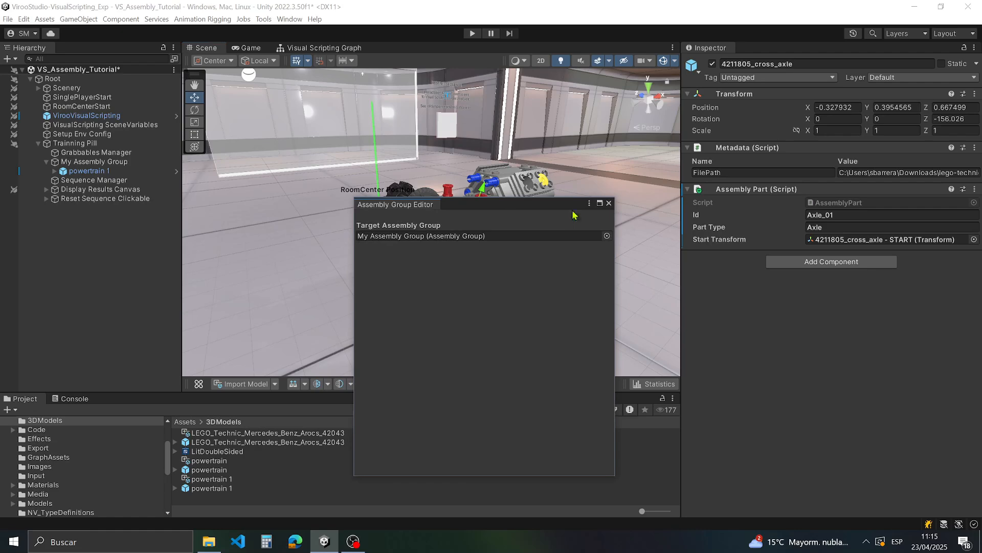
left_click(609, 203)
left_click(688, 189)
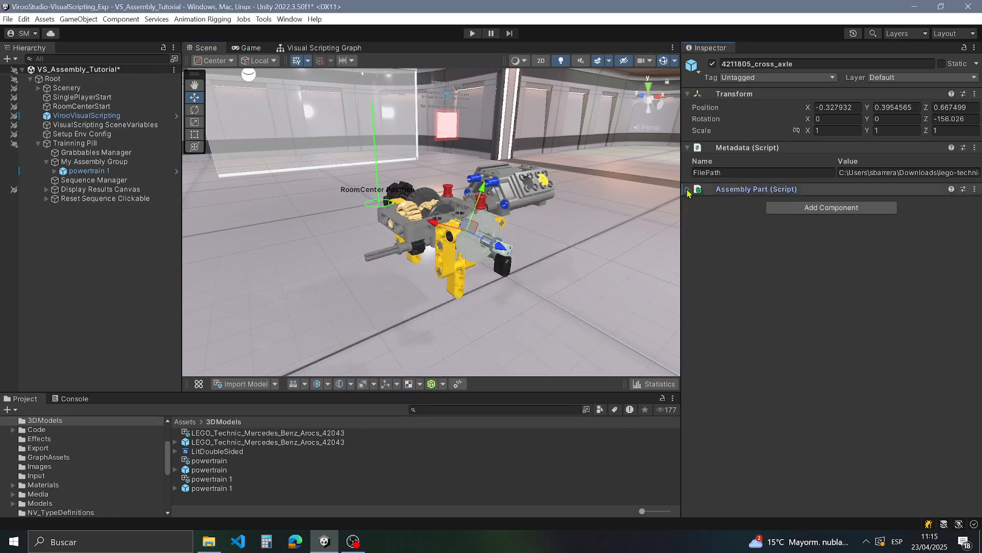
Step: Select the Sequence Manager and examine its Completable Sequence Data, including the sequence Id, assembly group and completable items
right_click_drag(450, 197, 484, 215)
key("w")
key("s")
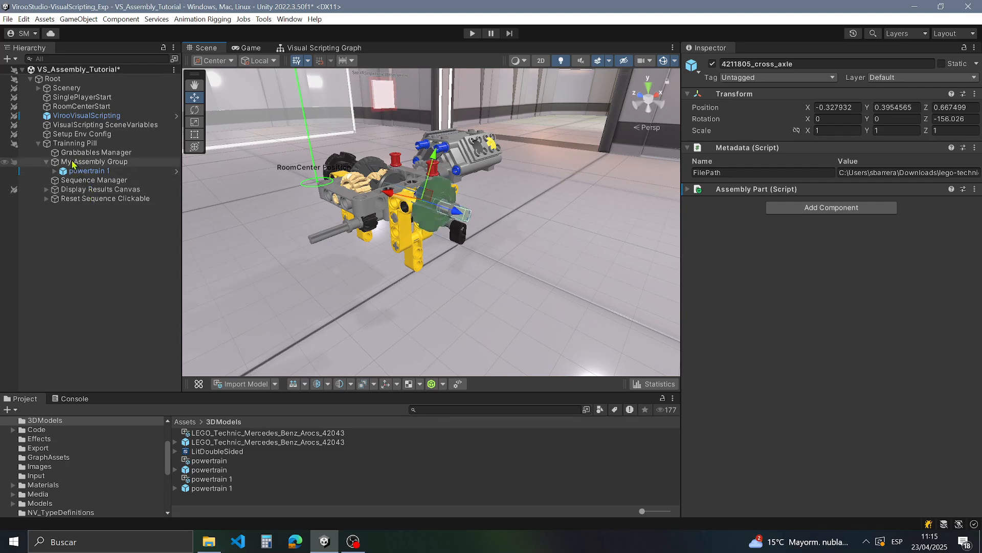
left_click(91, 180)
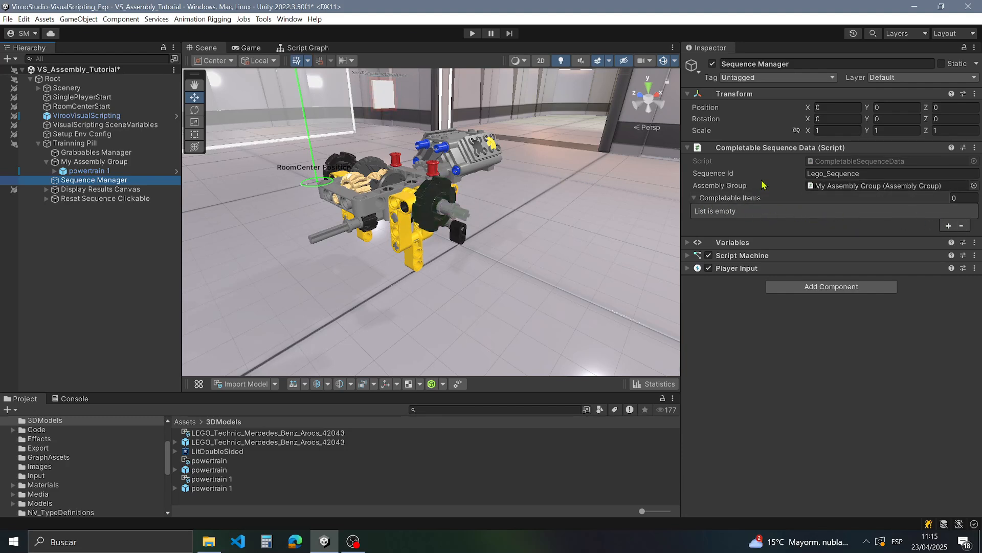
right_click_drag(548, 190, 522, 189)
key("d")
right_click_drag(609, 180, 405, 194)
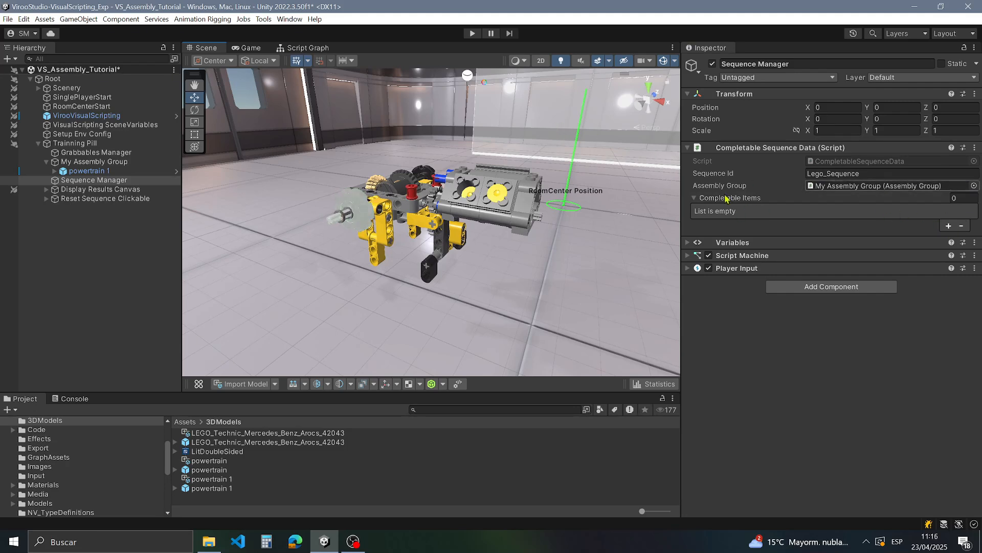
right_click_drag(435, 154, 415, 155)
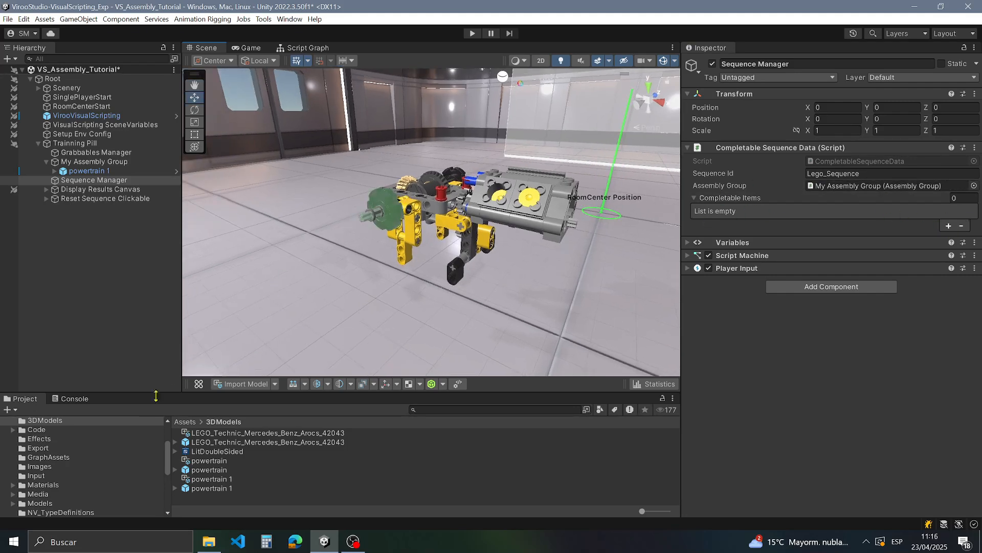
Step: Enlarge the project browser area and open the Completables folder inside Prefabs
left_click_drag(118, 393, 118, 358)
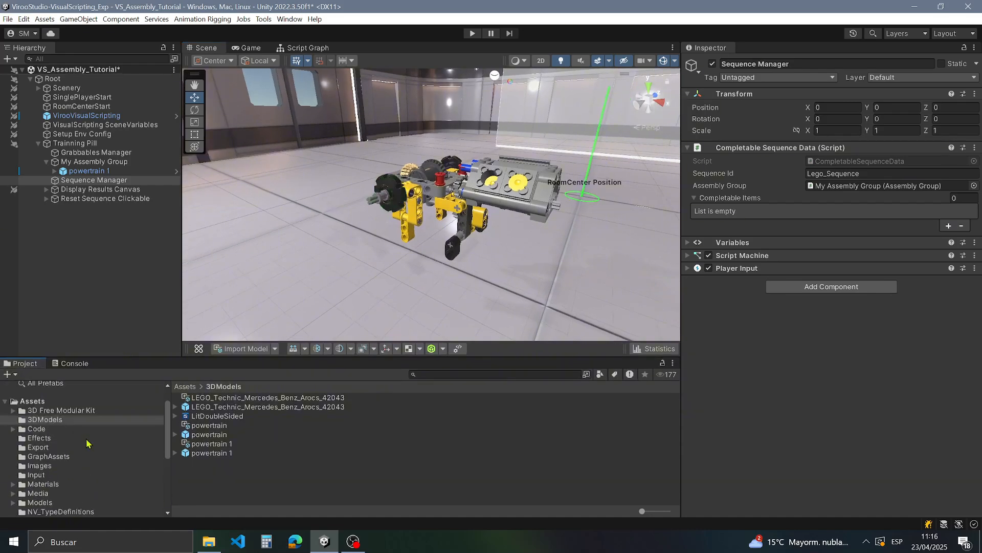
scroll(45, 476, "down", 3)
left_click(41, 461)
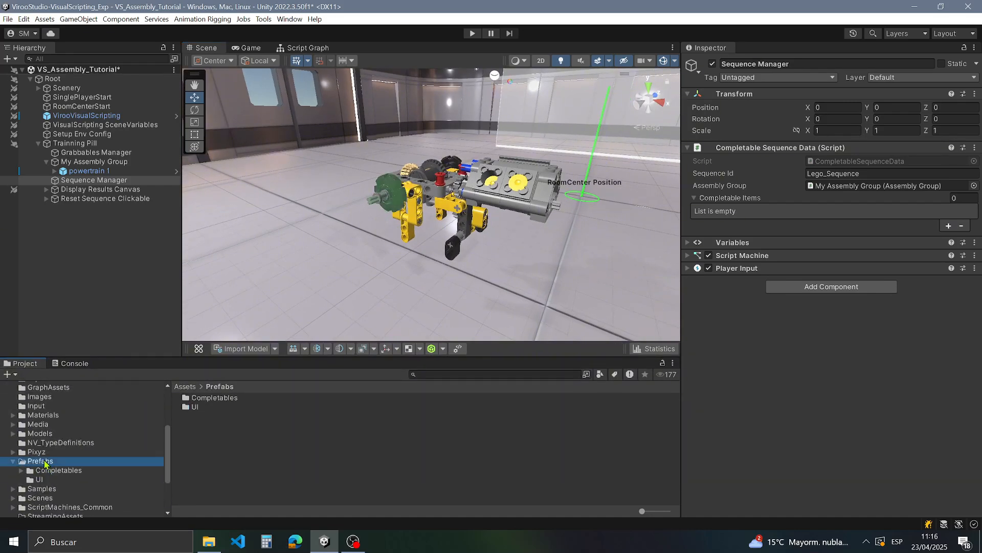
double_click(231, 399)
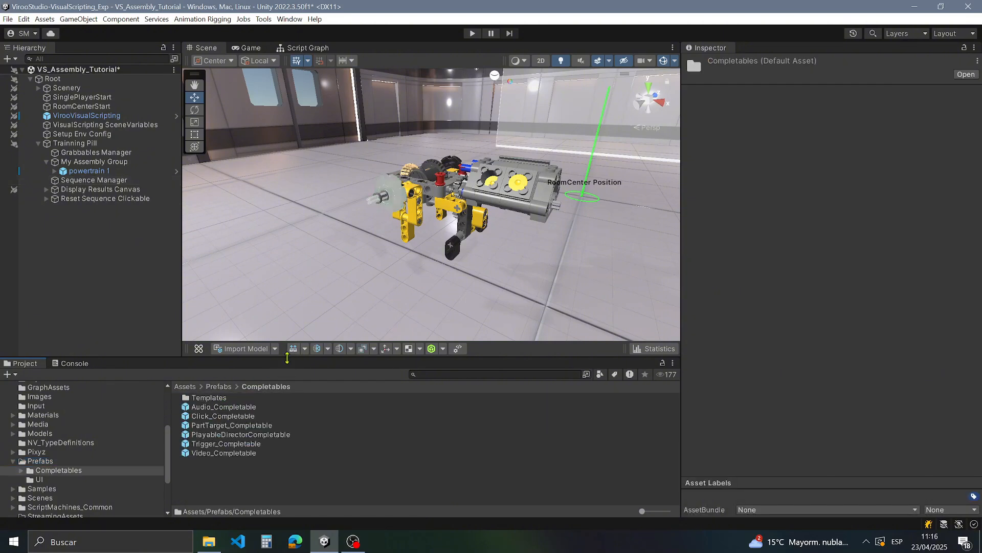
left_click_drag(287, 357, 289, 347)
Step: Inspect the components of the Audio_Completable, Click_Completable and PartTarget_Completable prefabs
left_click(248, 397)
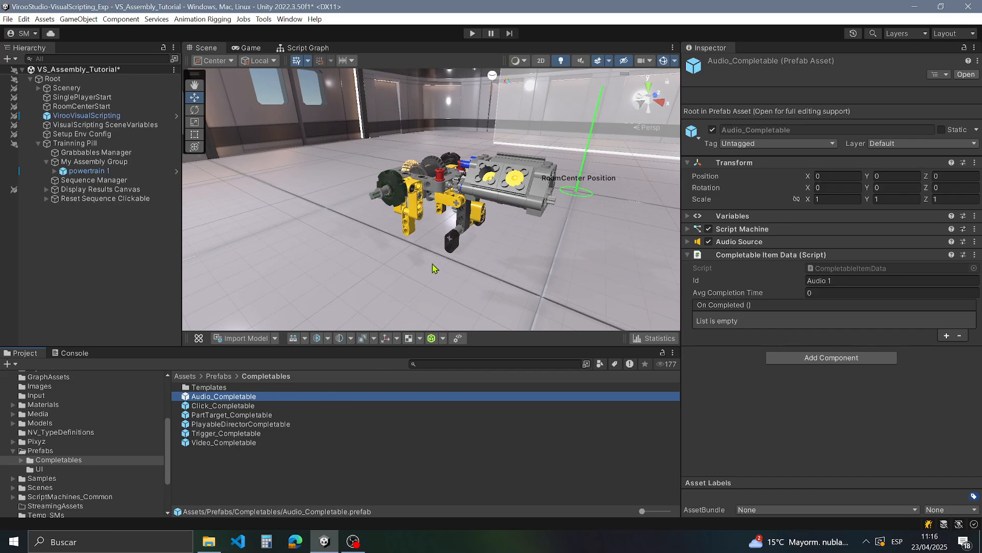
left_click_drag(435, 269, 543, 231, "alt")
scroll(502, 259, "up", 5)
scroll(502, 259, "down", 5)
left_click(256, 407)
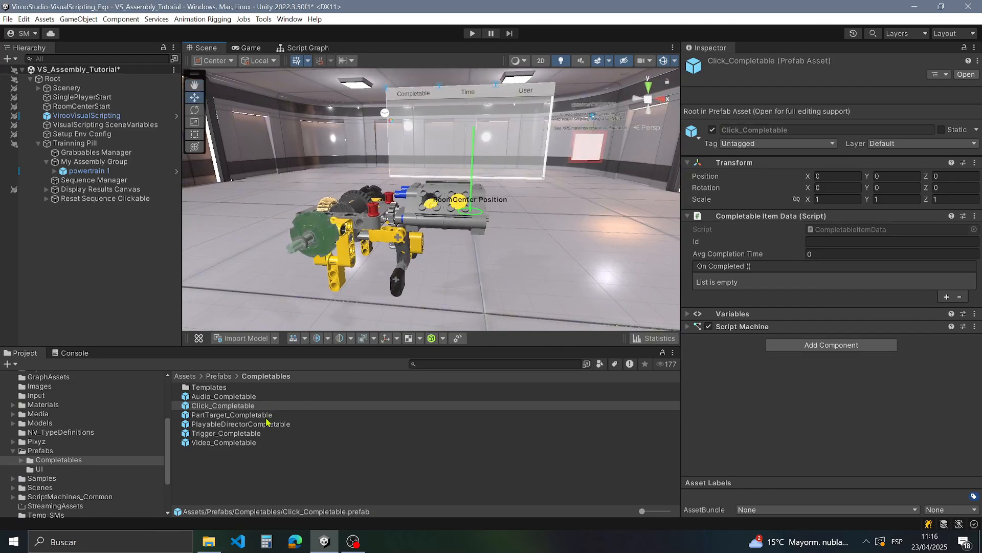
left_click(231, 415)
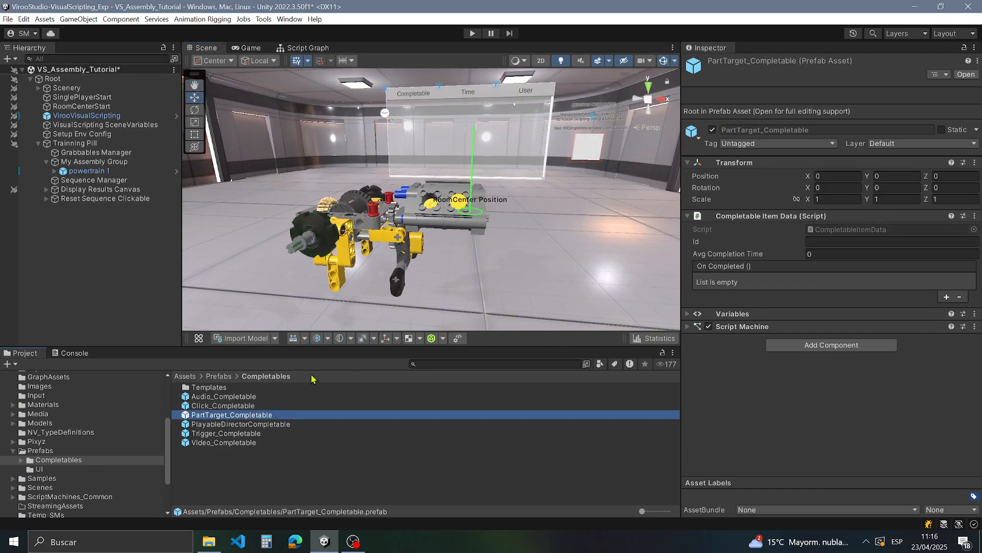
left_click_drag(452, 304, 497, 235, "alt")
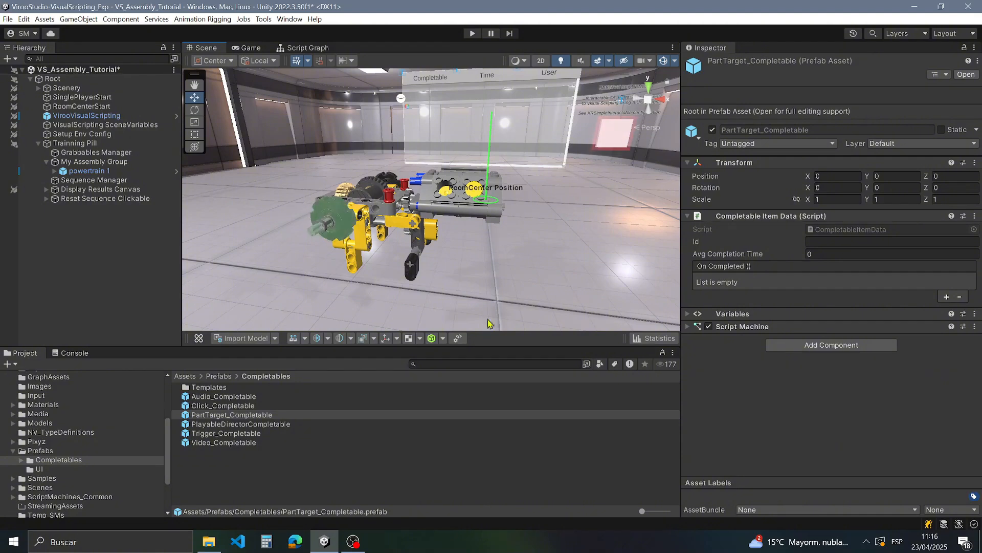
left_click_drag(367, 213, 378, 233, "alt")
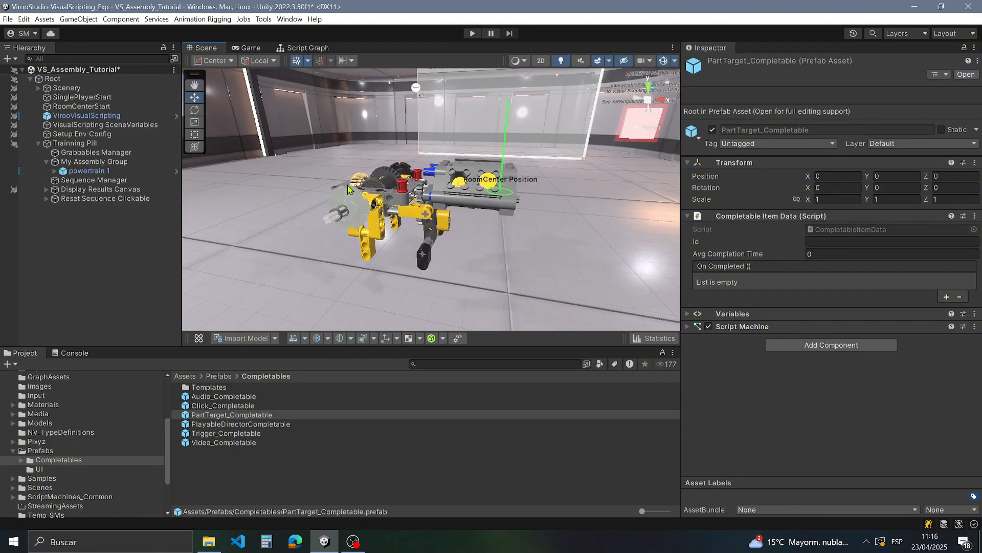
left_click_drag(358, 297, 361, 229, "alt")
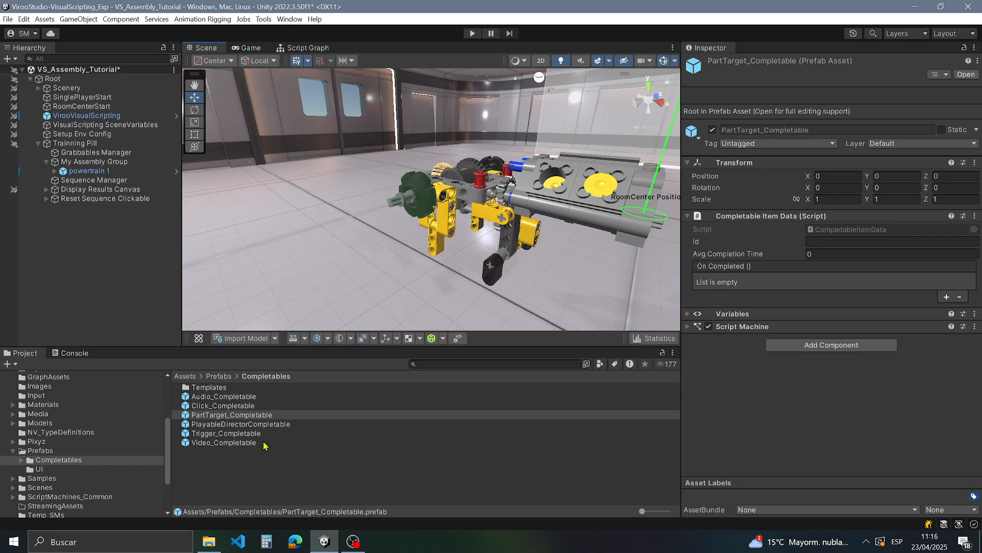
Step: Inspect the components of the PlayableDirectorCompletable and Trigger_Completable prefabs
left_click(233, 425)
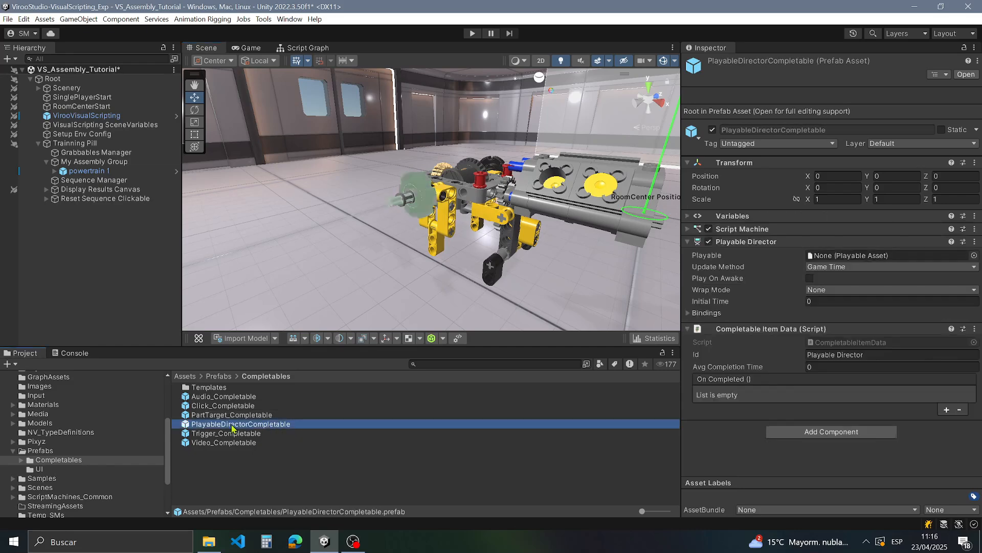
left_click_drag(370, 264, 585, 223, "alt")
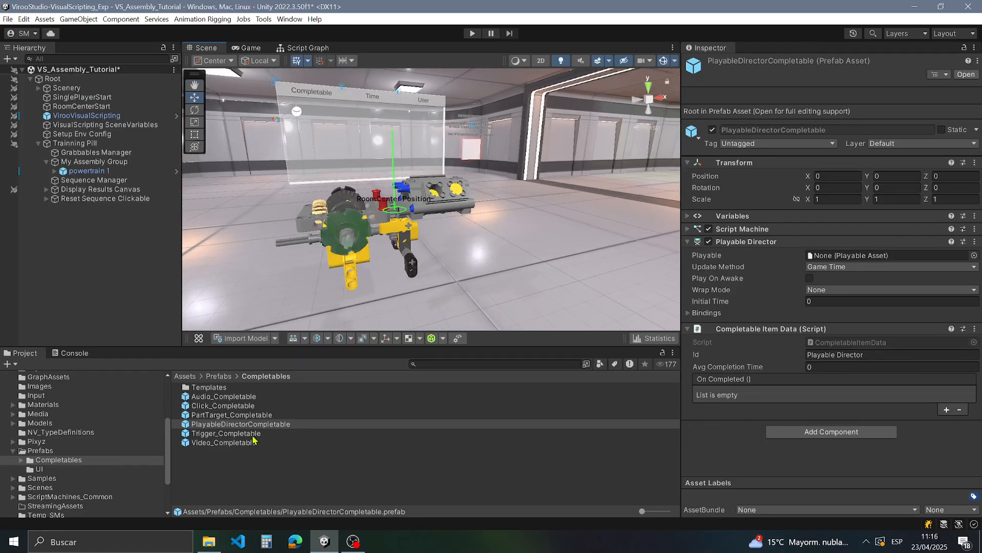
left_click_drag(476, 281, 614, 278, "alt")
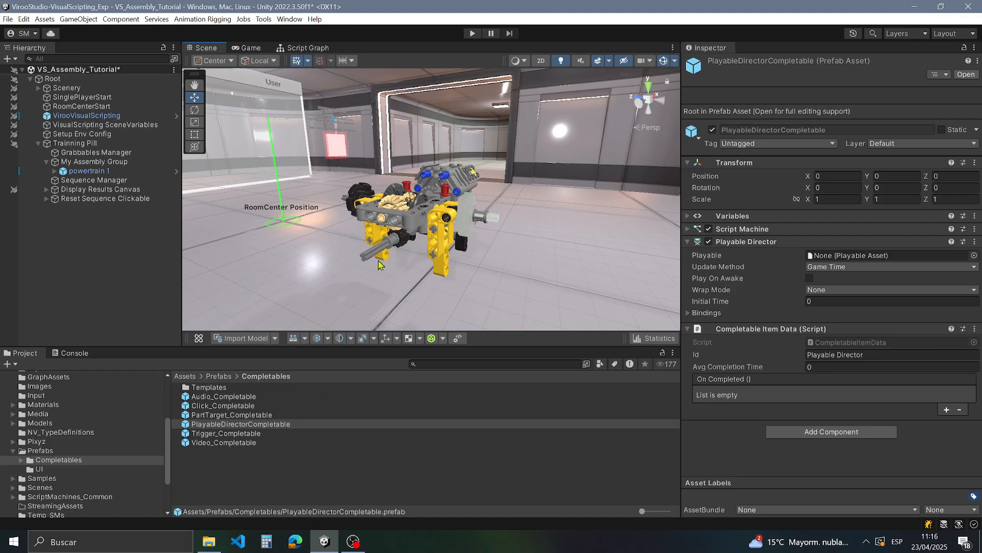
left_click_drag(378, 263, 333, 312, "alt")
left_click(241, 434)
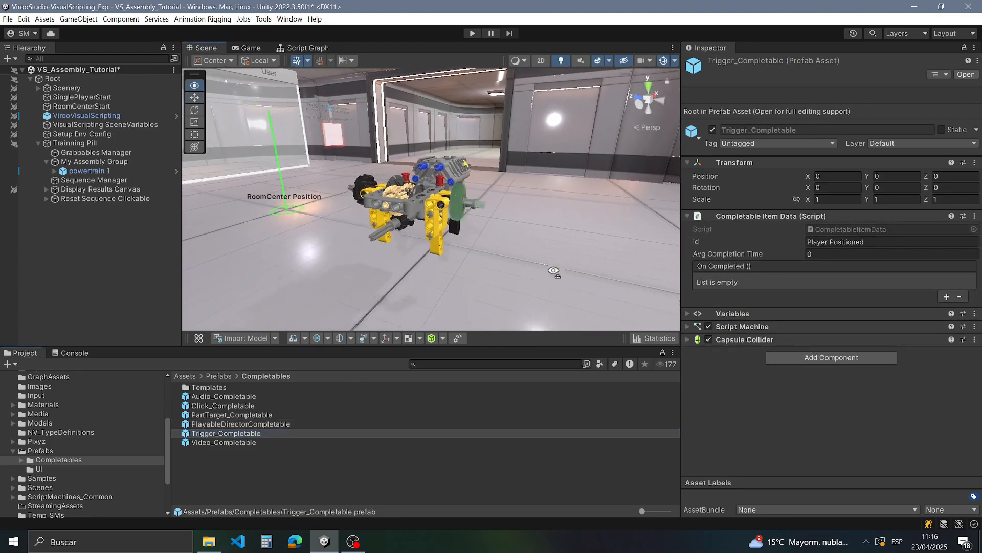
left_click_drag(554, 271, 556, 252, "alt")
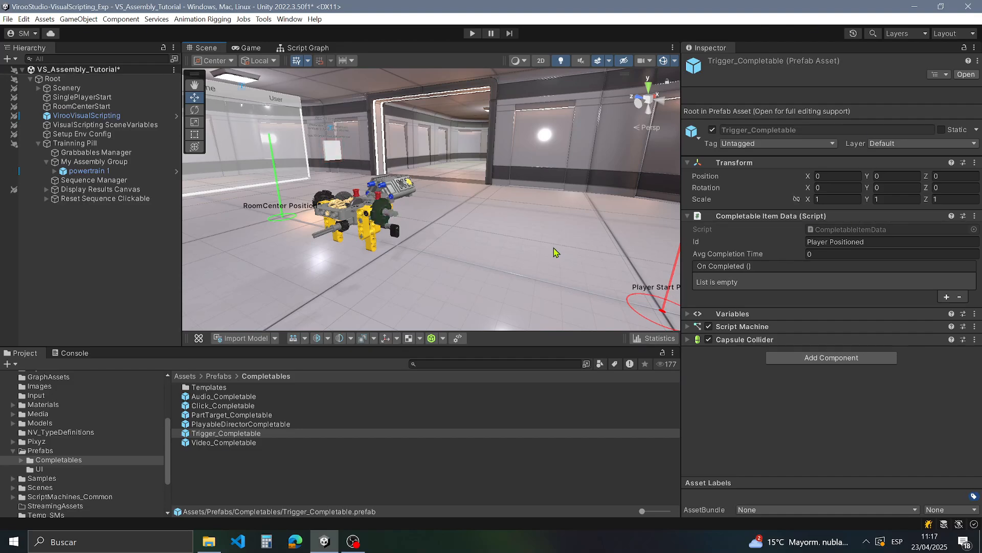
left_click_drag(560, 263, 476, 273, "alt")
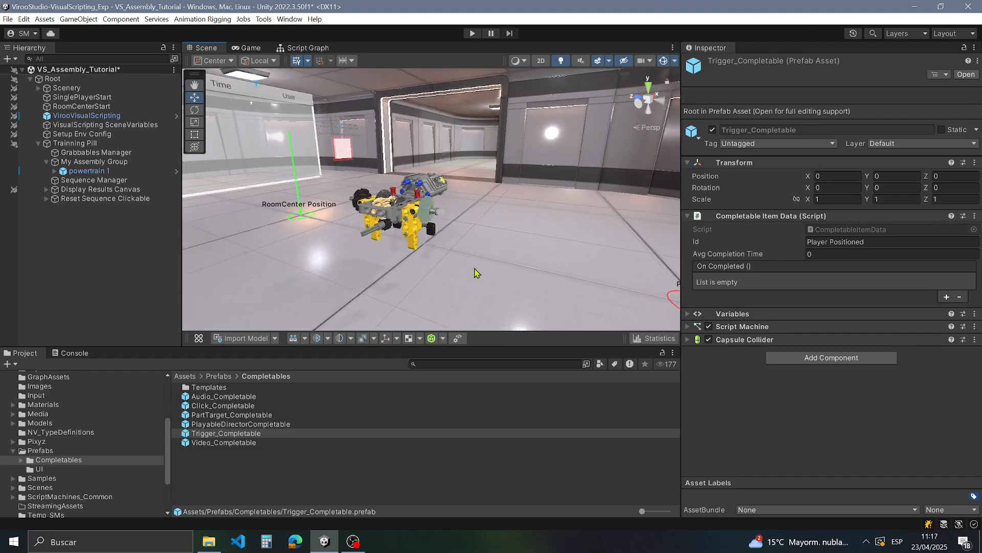
Step: Inspect the Video_Completable prefab, folding its Completable Item Data and Video Player components, and select the PartTarget_Completable prefab
left_click(255, 443)
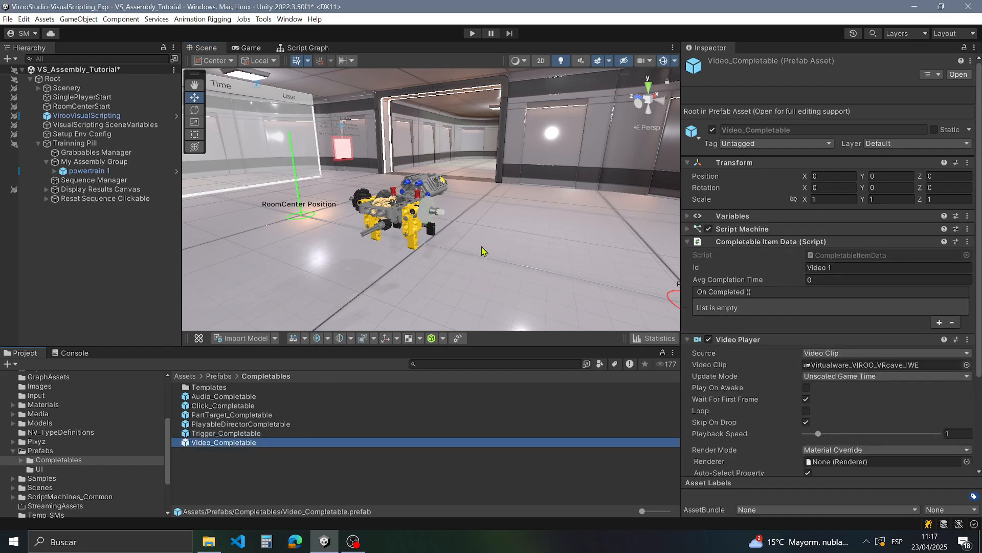
left_click(770, 242)
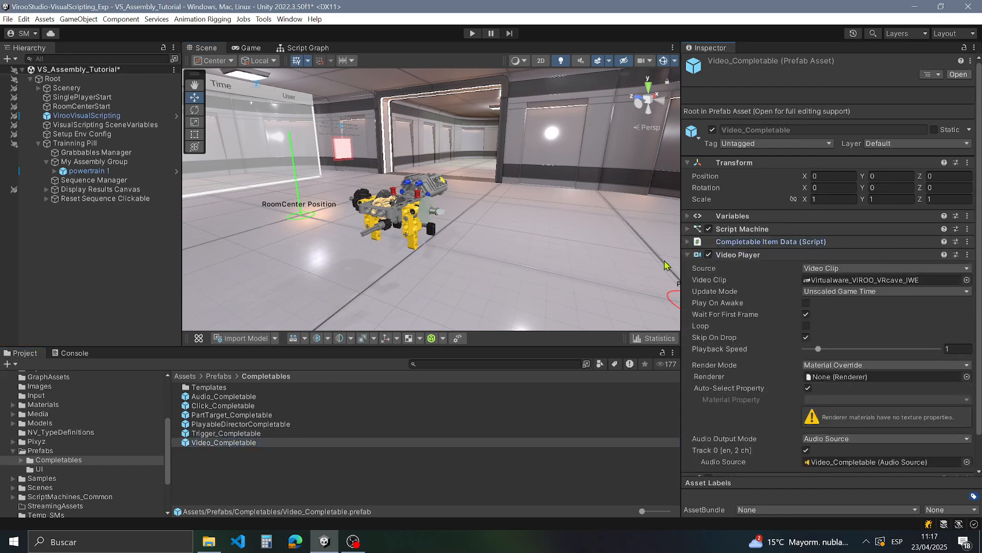
left_click(689, 256)
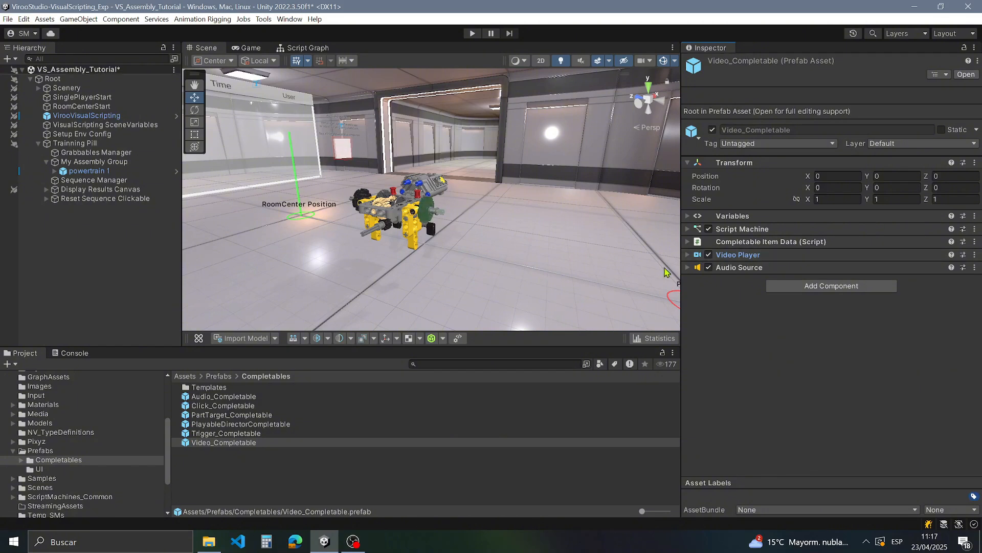
left_click_drag(505, 250, 452, 239, "alt")
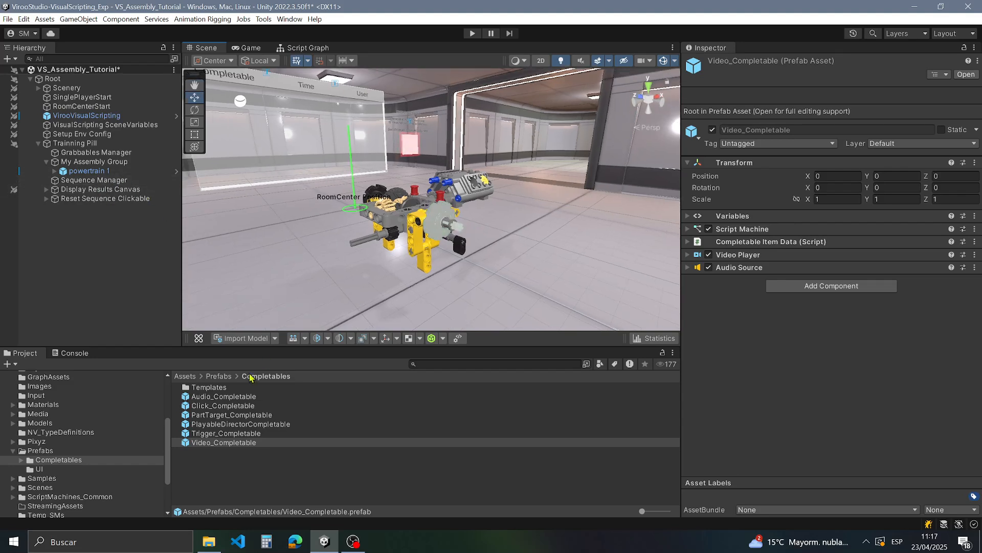
left_click(266, 415)
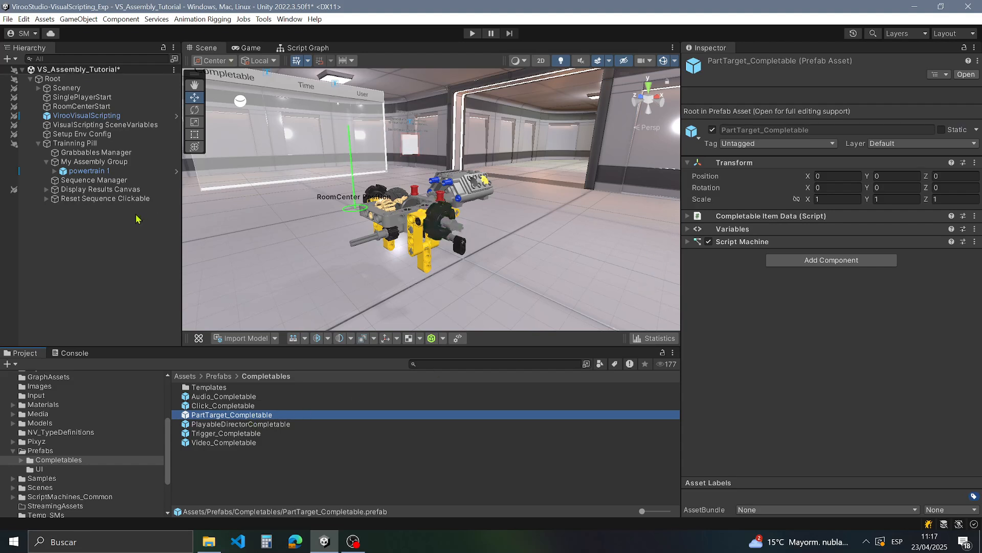
Step: Open the Viroo Assembly Group Editor and set its target assembly group to My Assembly Group
left_click(117, 182)
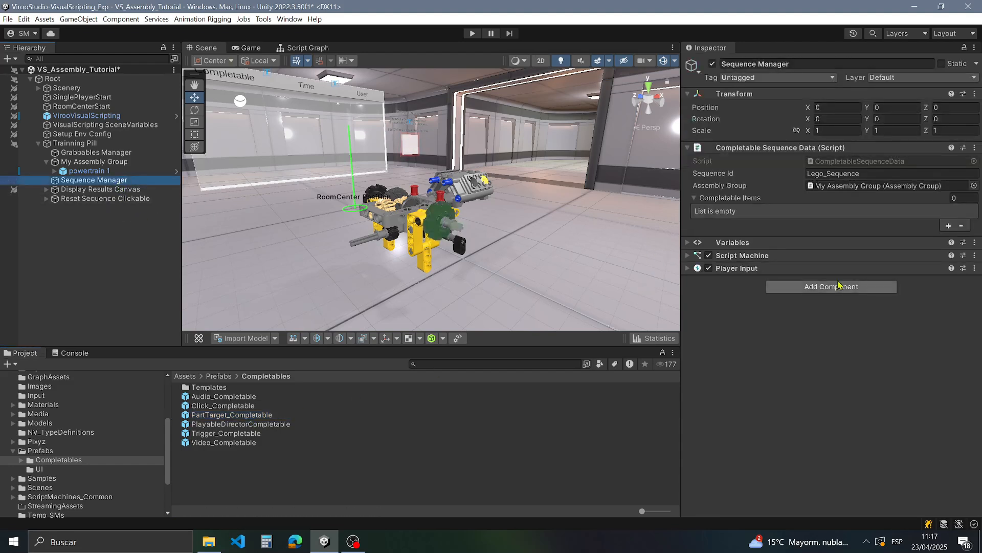
right_click_drag(641, 183, 516, 192)
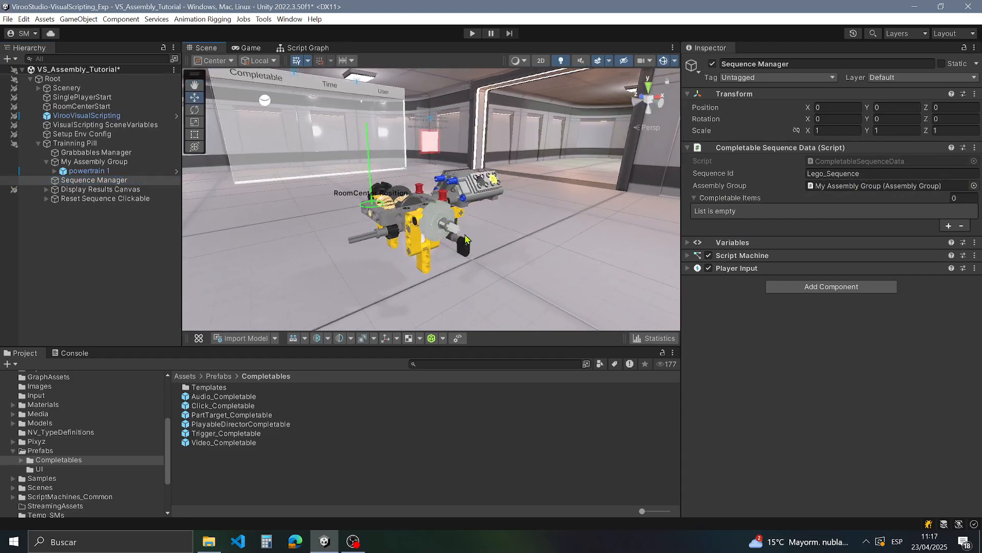
right_click_drag(466, 239, 531, 212)
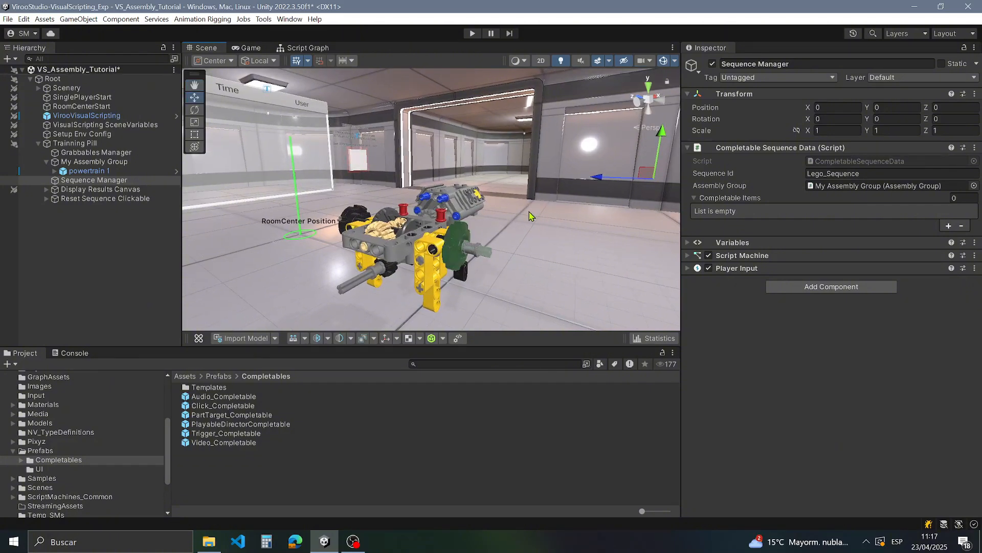
left_click(290, 19)
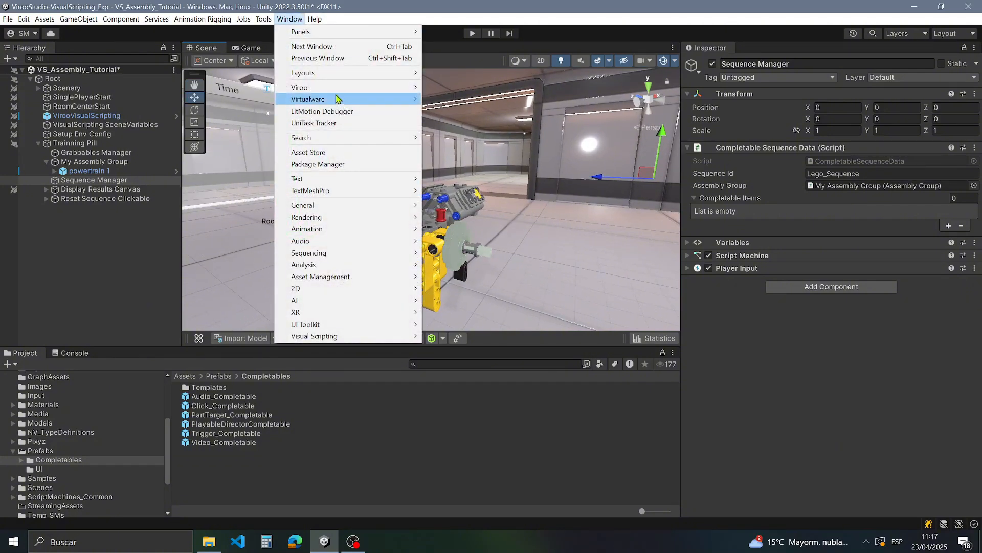
mouse_move(325, 88)
mouse_move(509, 111)
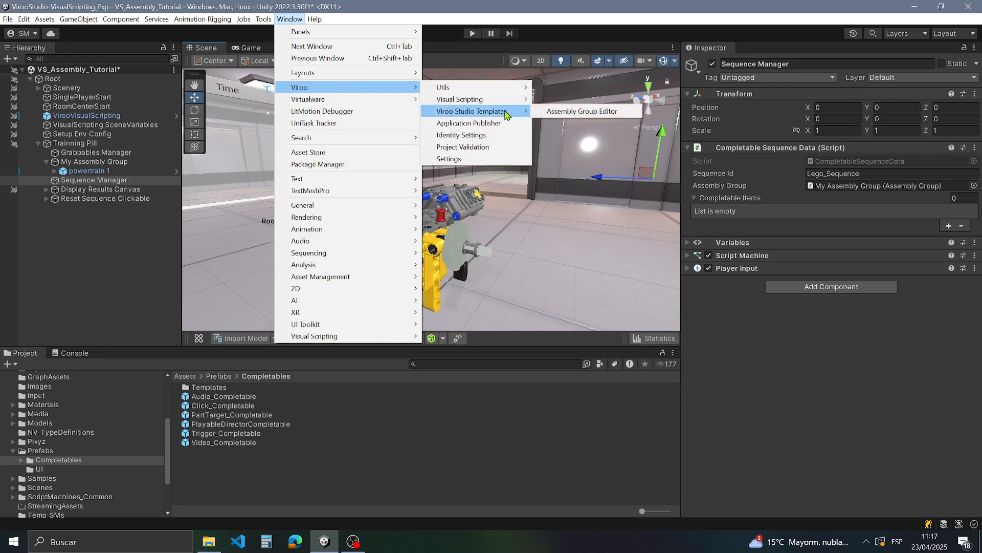
left_click(568, 111)
left_click(607, 236)
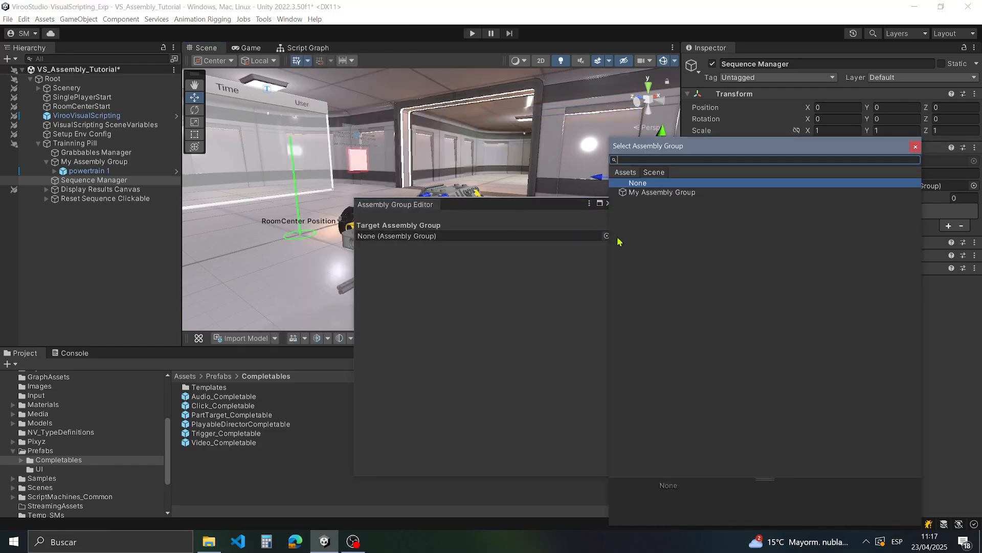
double_click(657, 193)
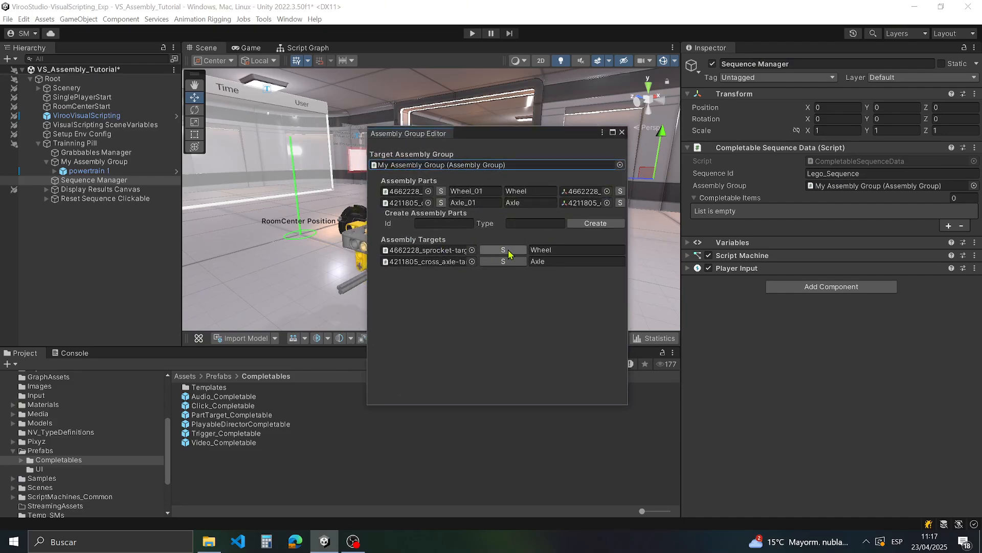
Step: Locate the objects of the Wheel and Axle assembly targets in the hierarchy from the Assembly Group Editor
left_click(503, 250)
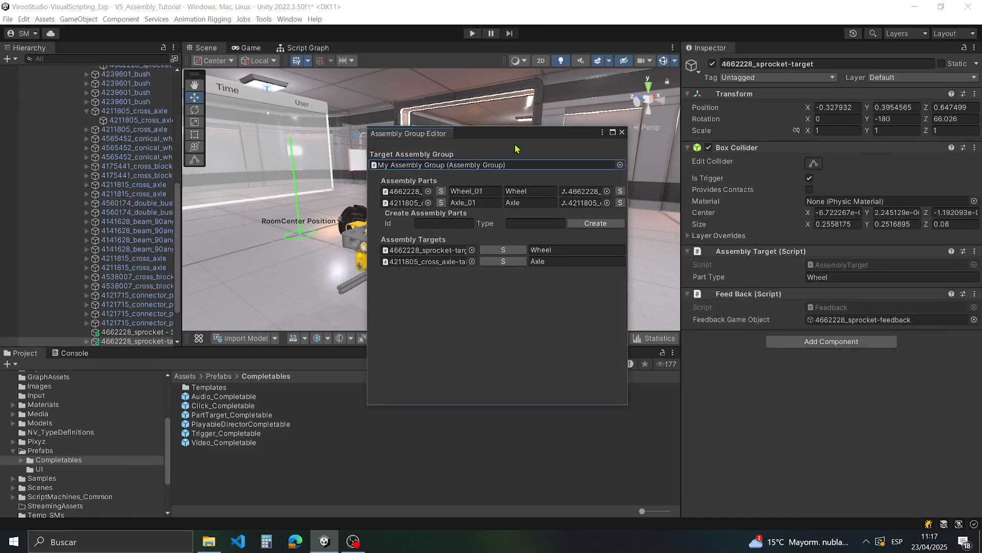
scroll(153, 303, "down", 3)
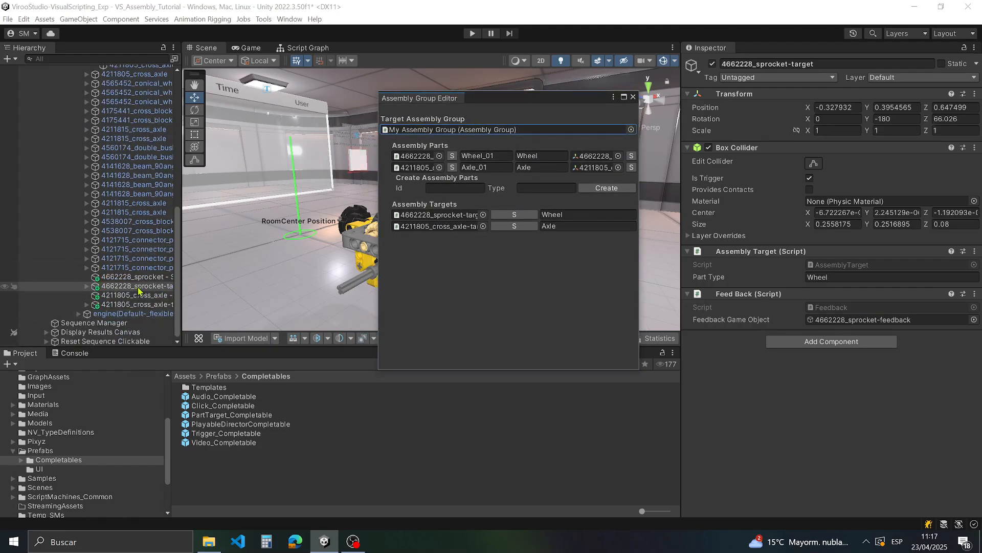
left_click(158, 287)
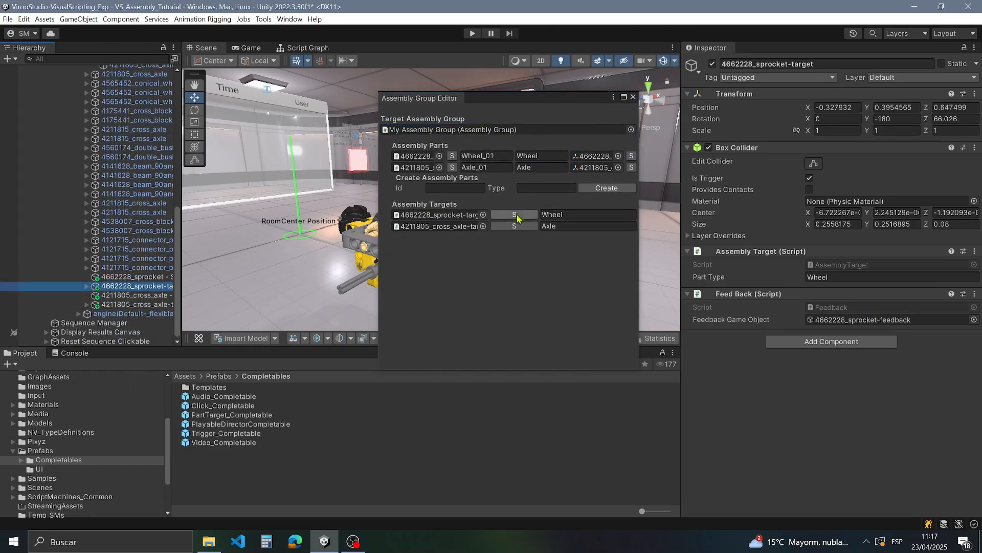
left_click(517, 216)
left_click(516, 226)
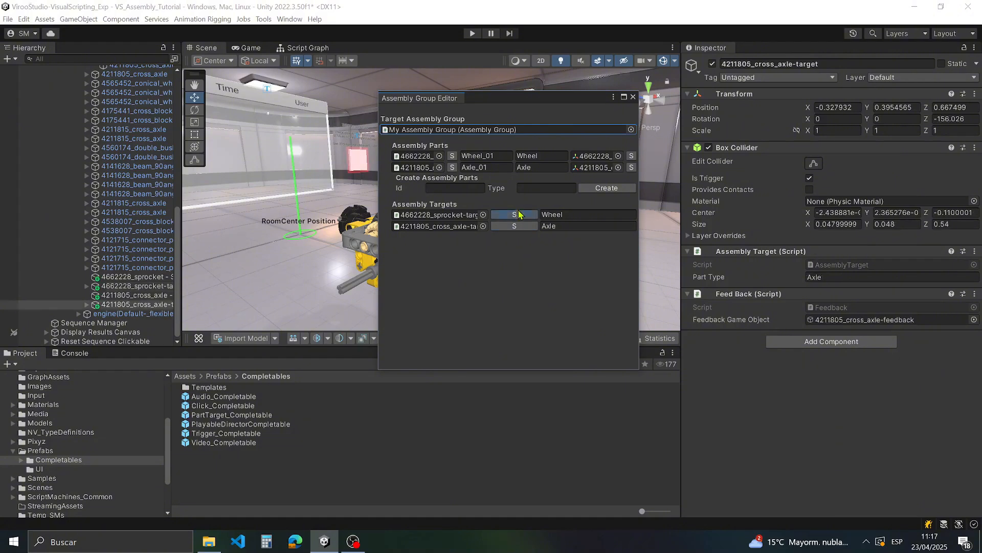
left_click(518, 217)
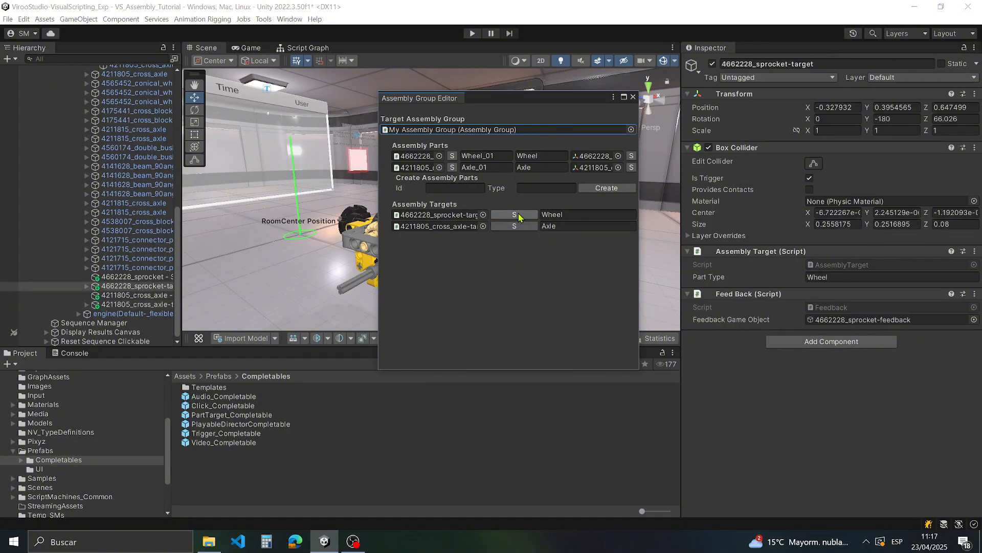
Step: Add the PartTarget_Completable prefab as a child of 4662228_sprocket-target and rename it Wheel_01_PartTarget_Completable
left_click_drag(534, 105, 637, 134)
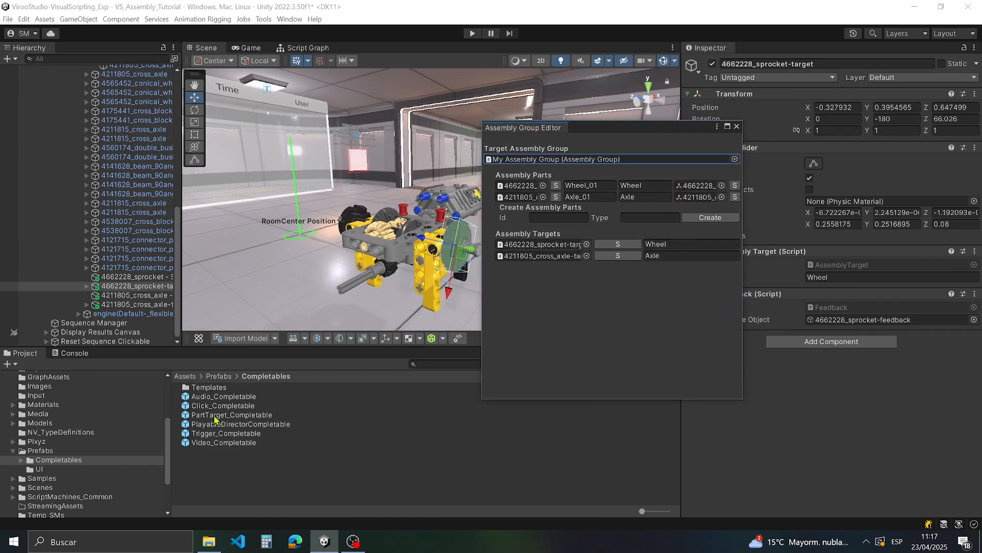
left_click_drag(215, 420, 134, 290)
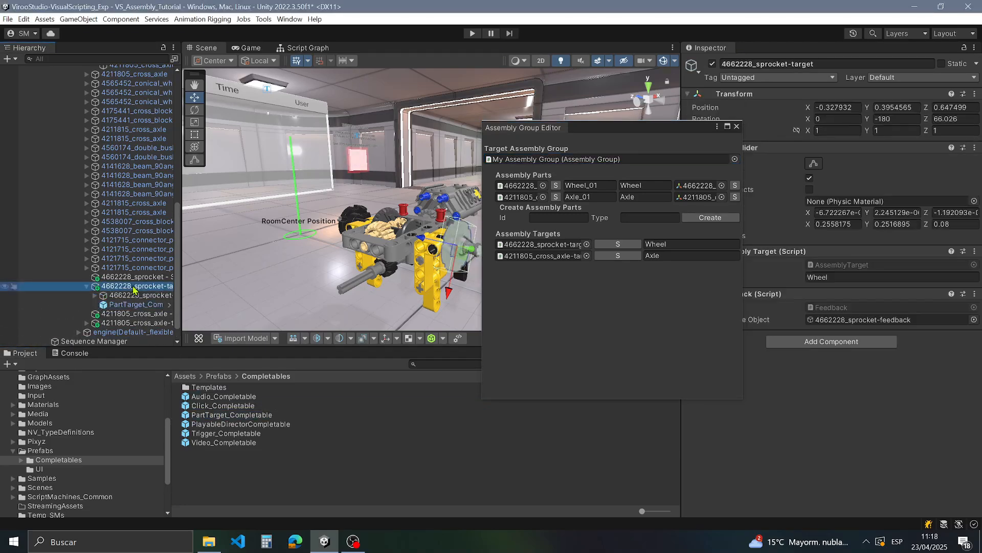
left_click(140, 305)
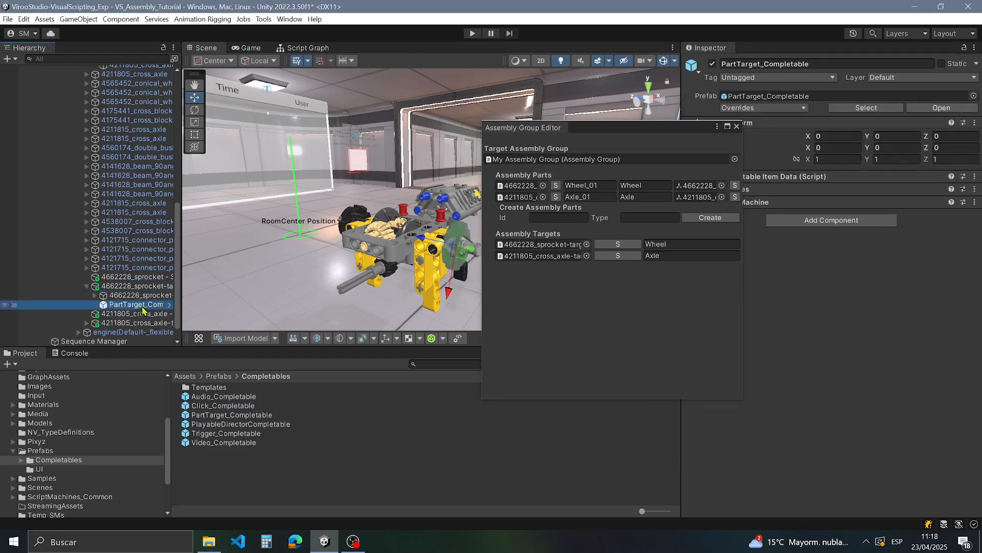
key("F2")
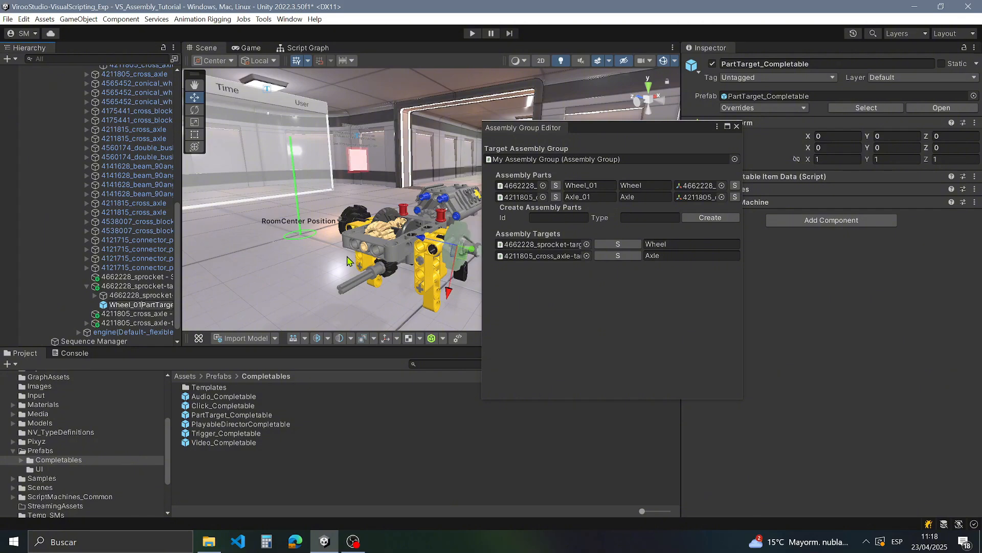
key("Return")
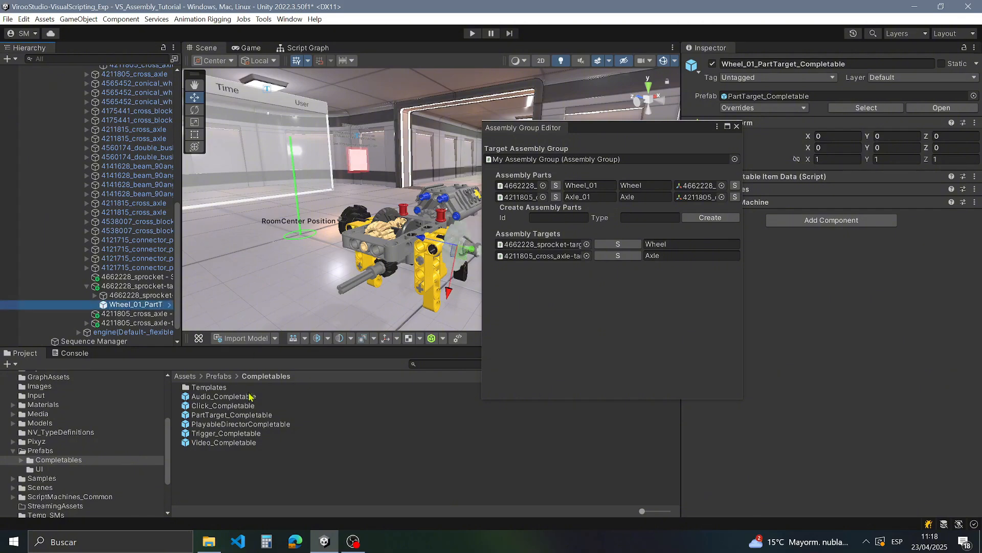
Step: Add the PartTarget_Completable prefab under 4211805_cross_axle-target, rename it Axle_01_PartTarget_Completable, and widen the hierarchy to show full names
mouse_move(358, 210)
right_mouse_down()
mouse_move(388, 207)
mouse_move(377, 210)
right_mouse_up()
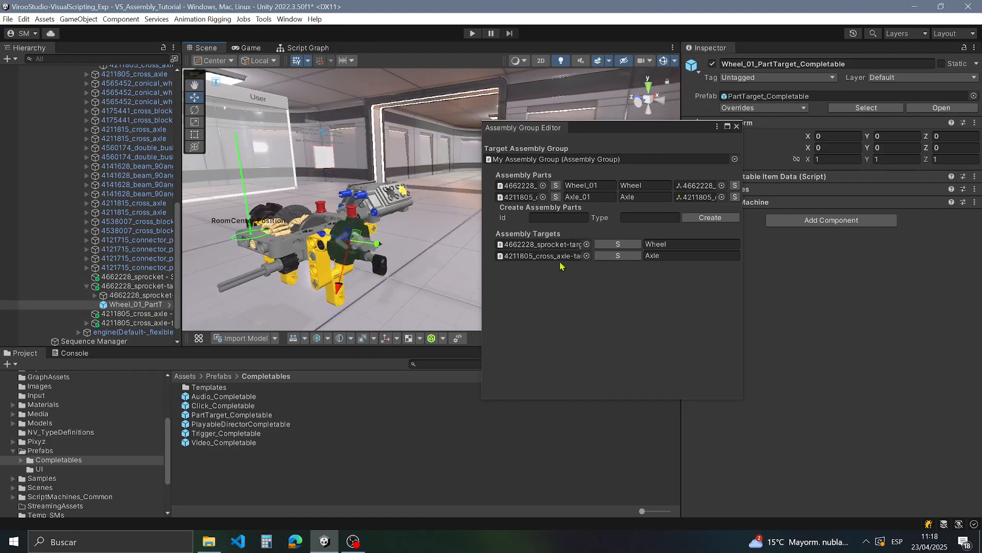
left_click(612, 257)
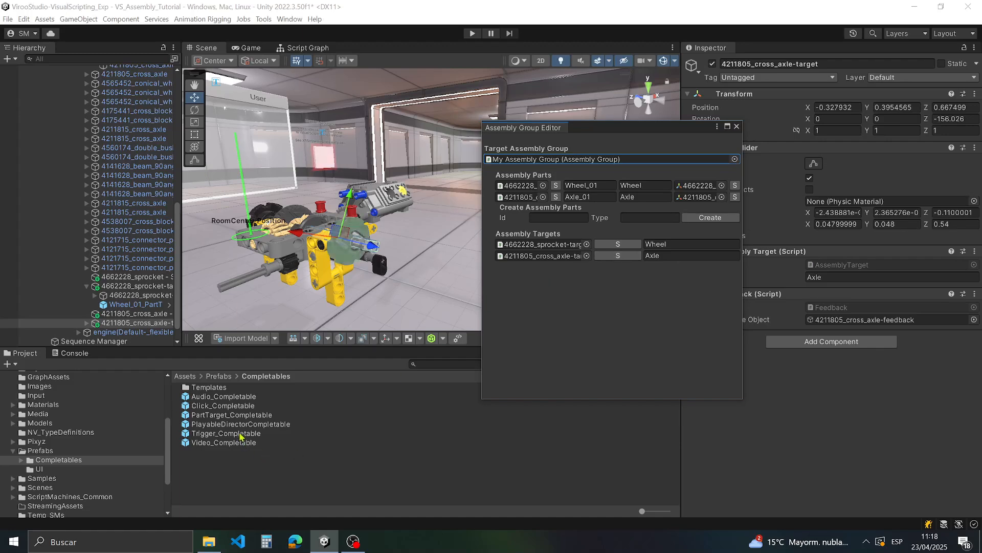
left_click_drag(231, 416, 144, 307)
key("F2")
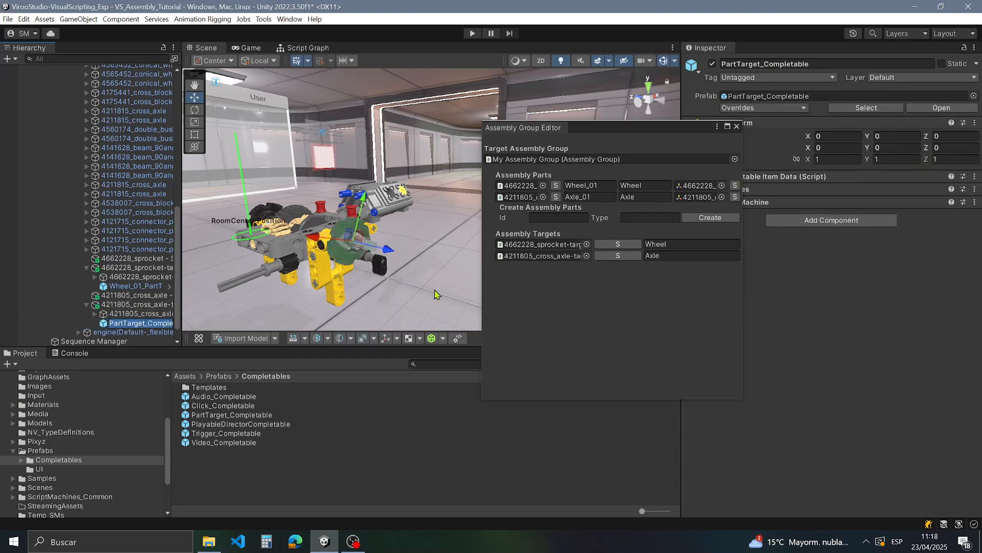
key("Home")
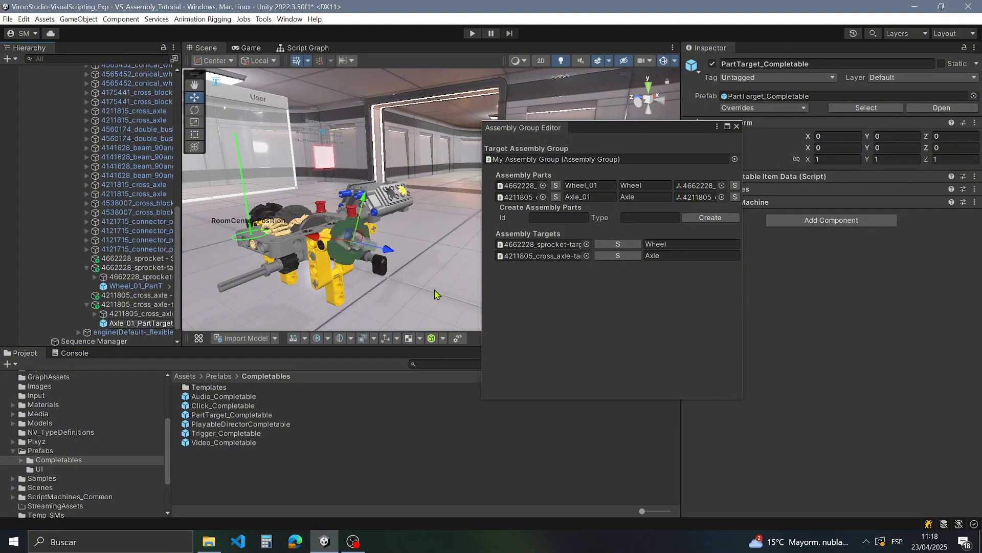
key("Return")
left_click_drag(183, 282, 203, 283)
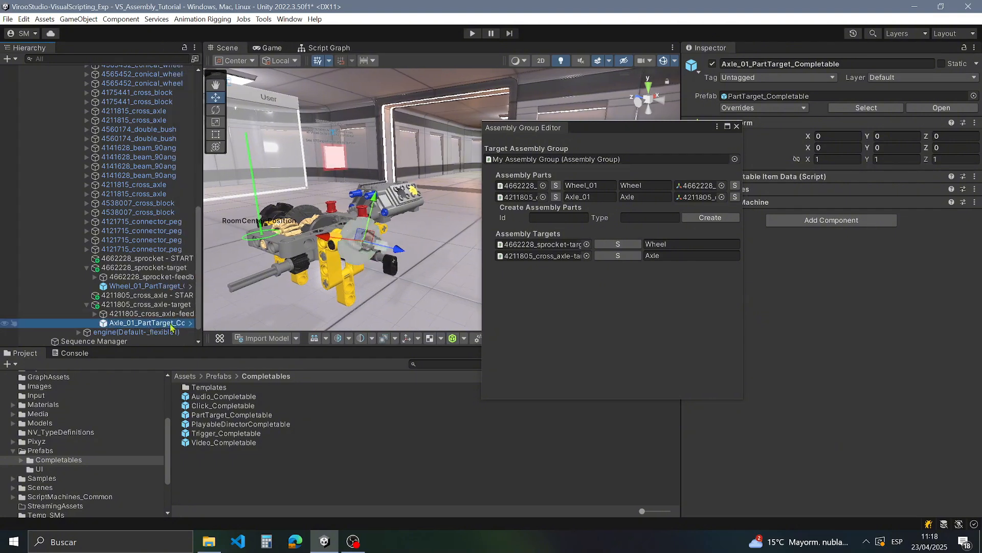
Step: Add Axle_01_PartTarget_Completable as Element 0 and Wheel_01_PartTarget_Completable as Element 1 of the Sequence Manager's completable items
left_click_drag(640, 128, 546, 130)
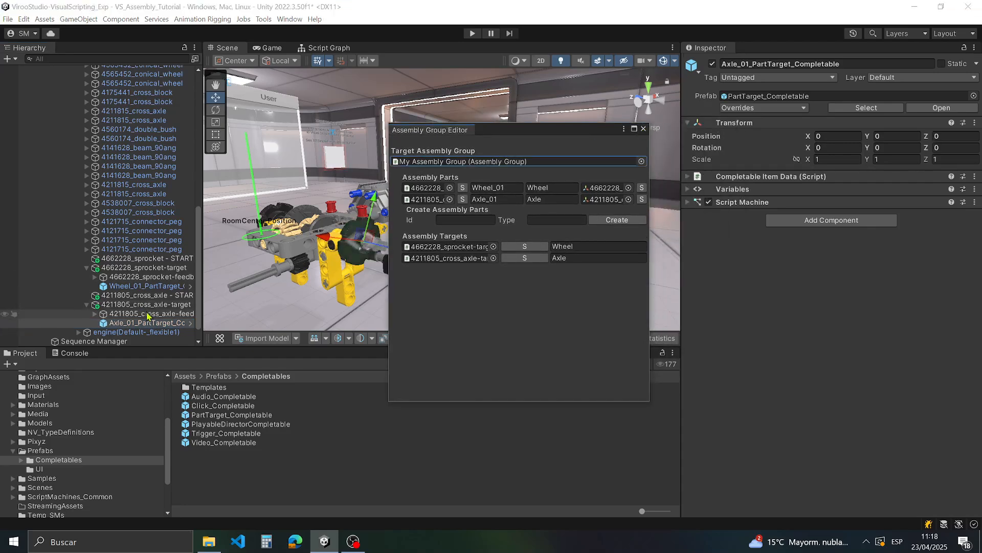
scroll(185, 319, "down", 1)
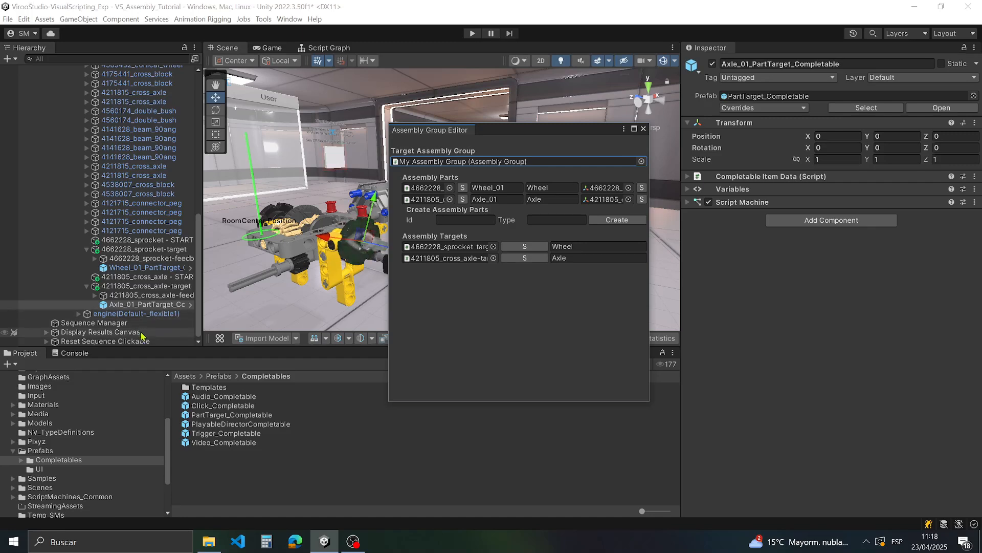
left_click(129, 323)
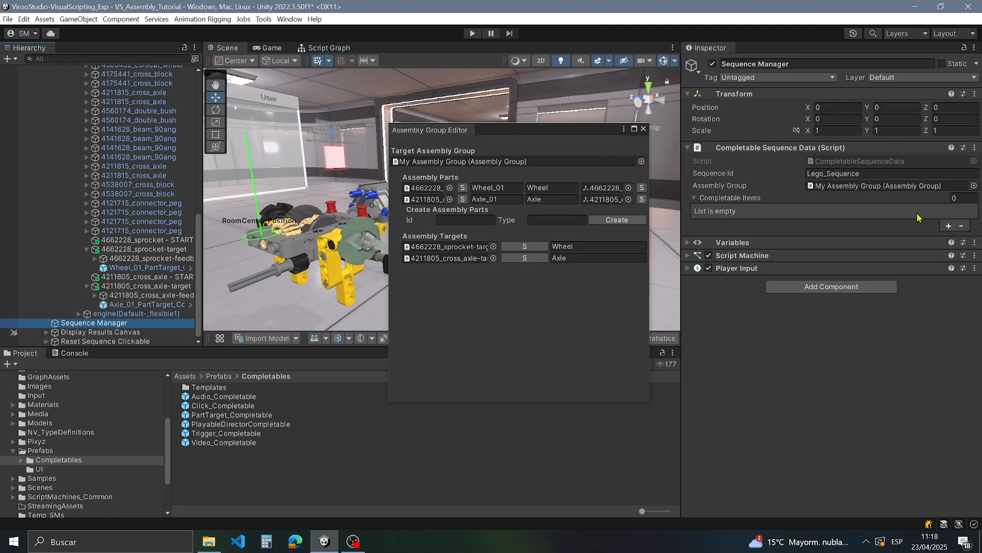
left_click(948, 226)
left_click(974, 211)
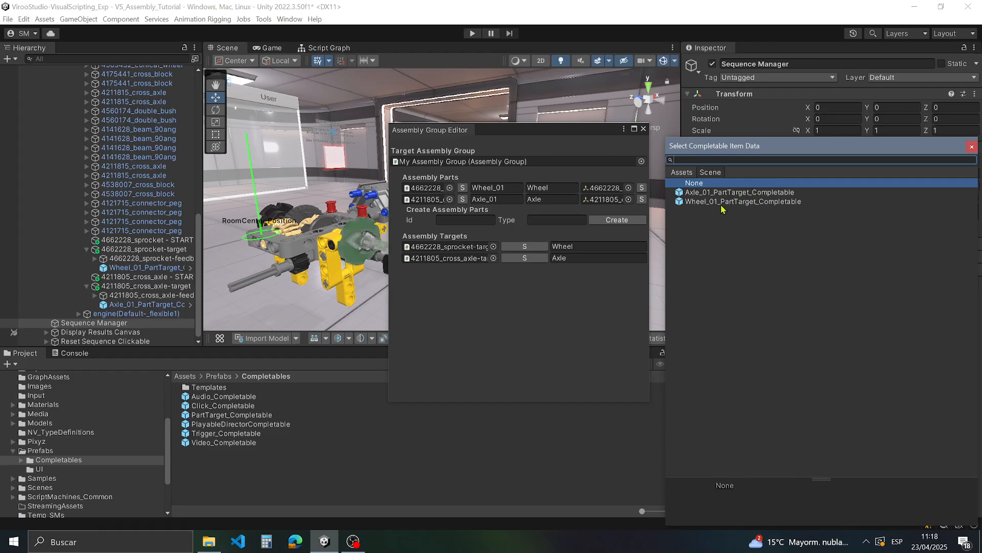
double_click(759, 193)
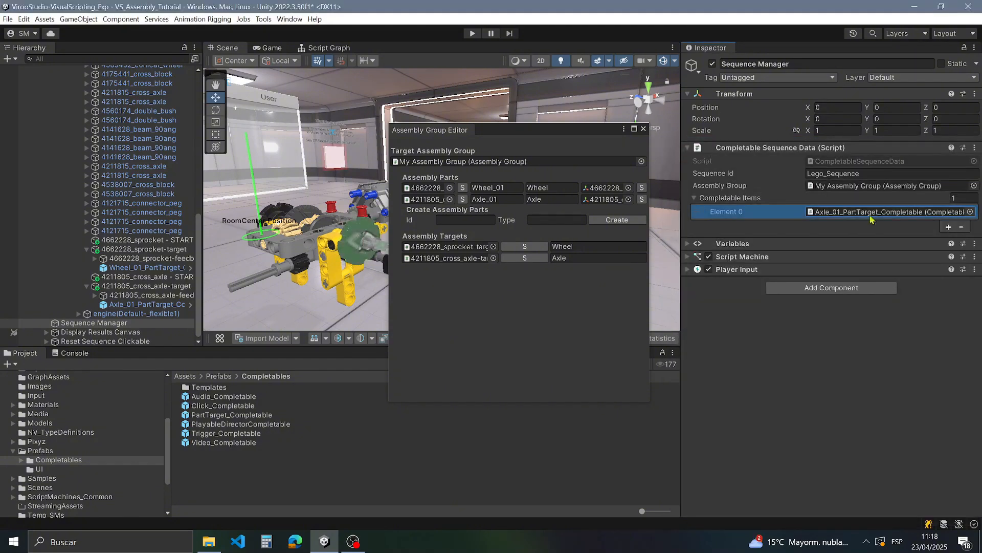
left_click(950, 227)
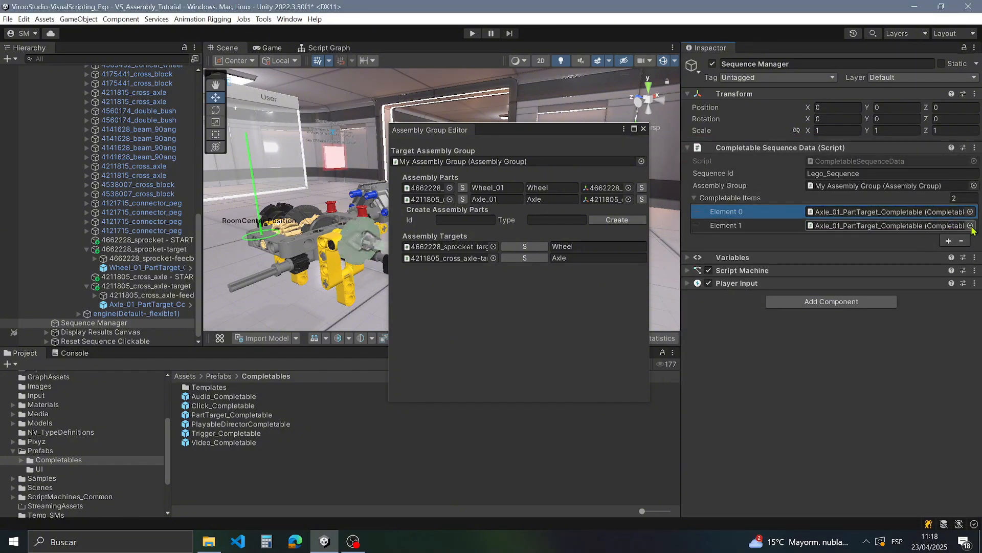
left_click(971, 226)
double_click(742, 202)
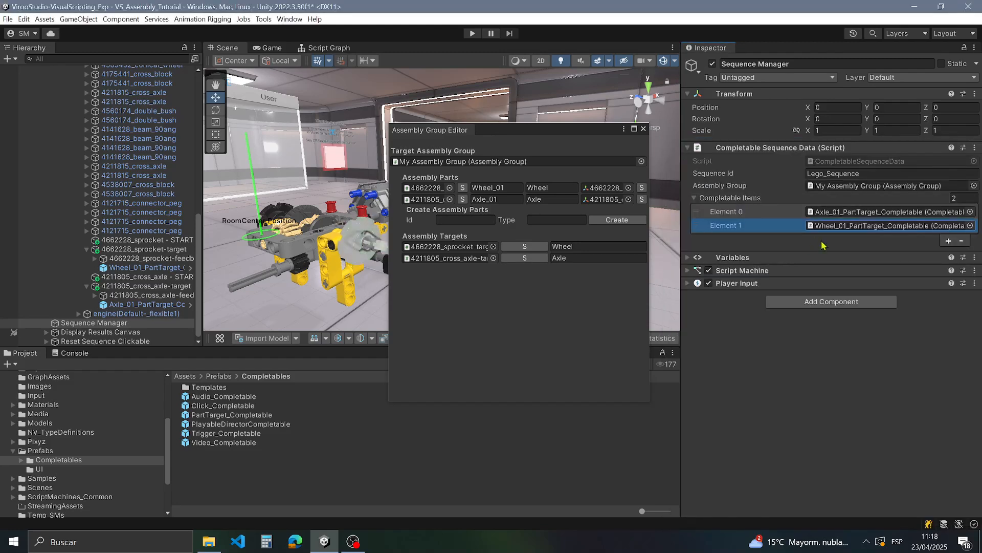
Step: Check which hierarchy objects Element 0 and Element 1 of the completable items refer to
left_click(833, 215)
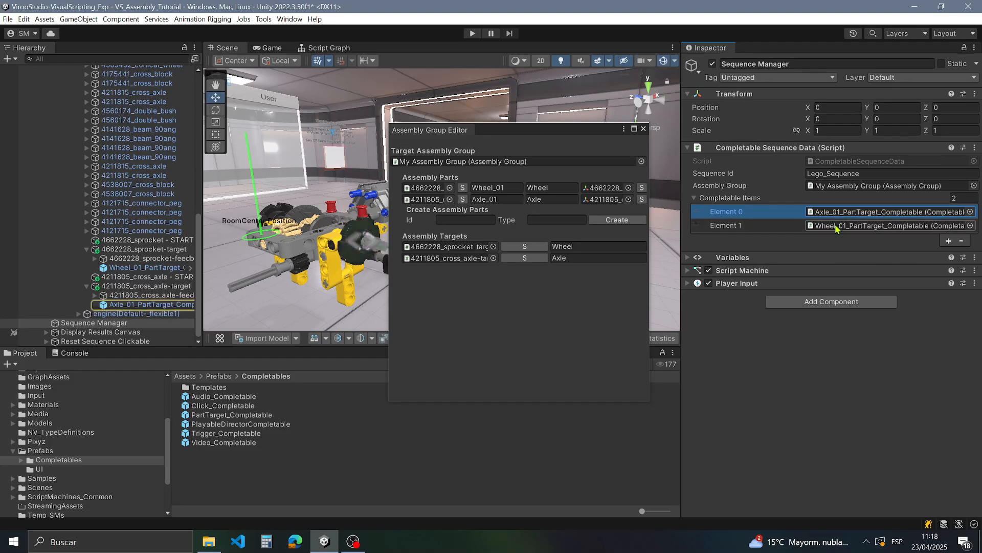
left_click(838, 229)
left_click(836, 214)
left_click(838, 227)
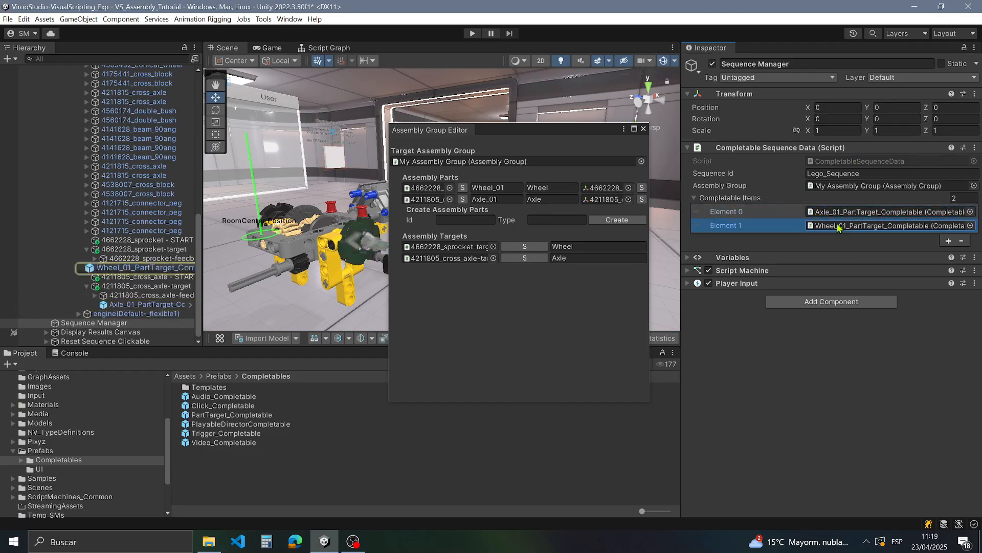
left_click(839, 213)
left_click(838, 226)
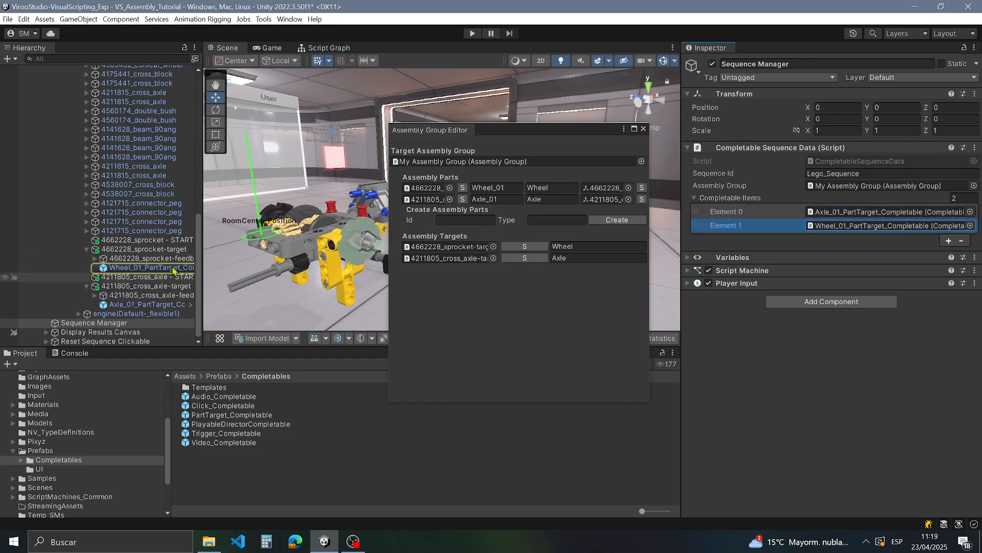
left_click(851, 213)
left_click(854, 226)
left_click(853, 214)
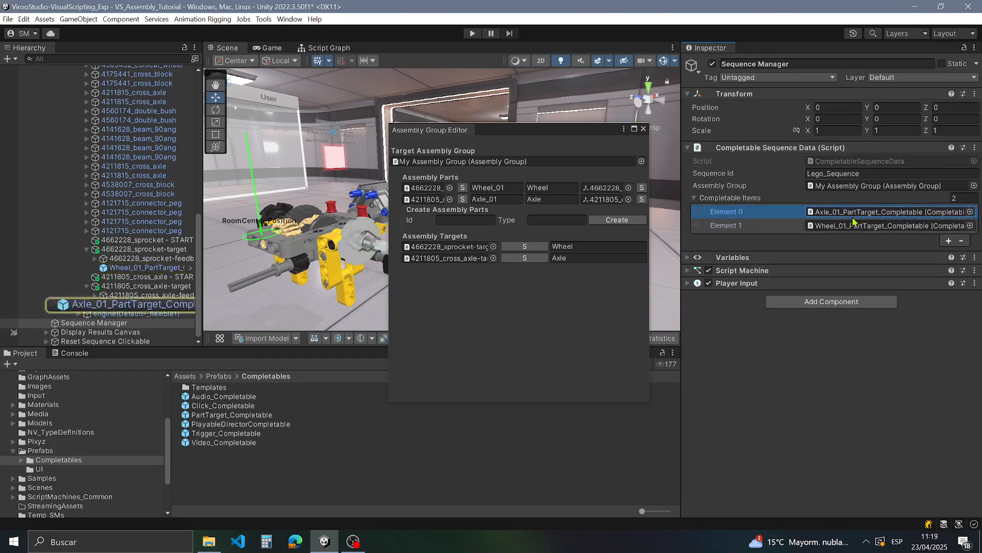
left_click(851, 225)
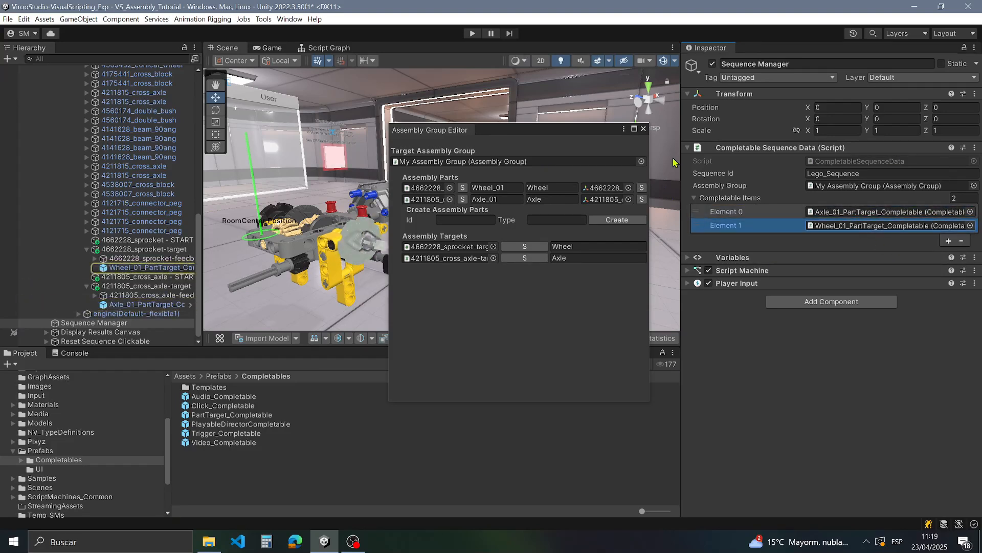
Step: Move the Assembly Group Editor aside and review the scene completables available for Element 1 and Element 0 of the Sequence Manager
left_click_drag(595, 137, 546, 104)
left_click(970, 226)
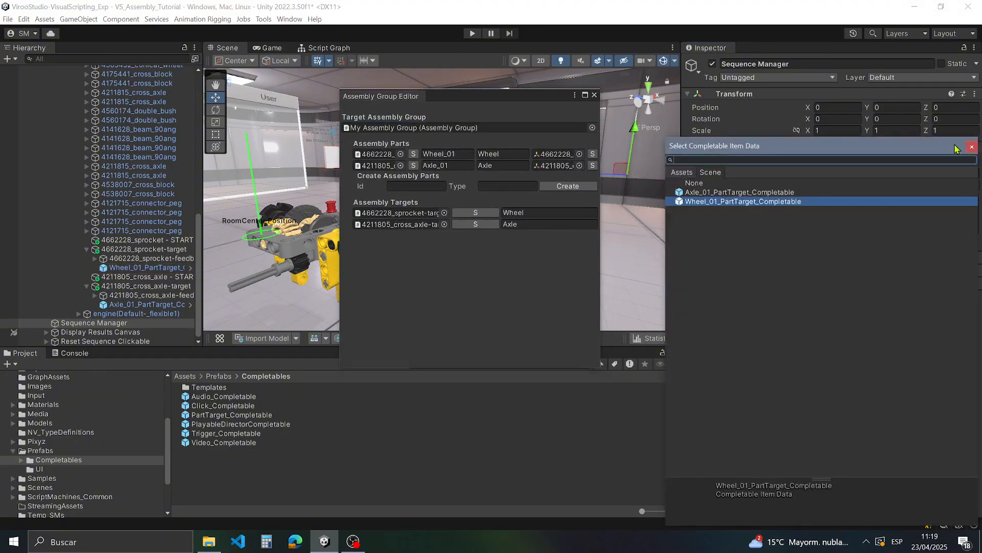
left_click(973, 148)
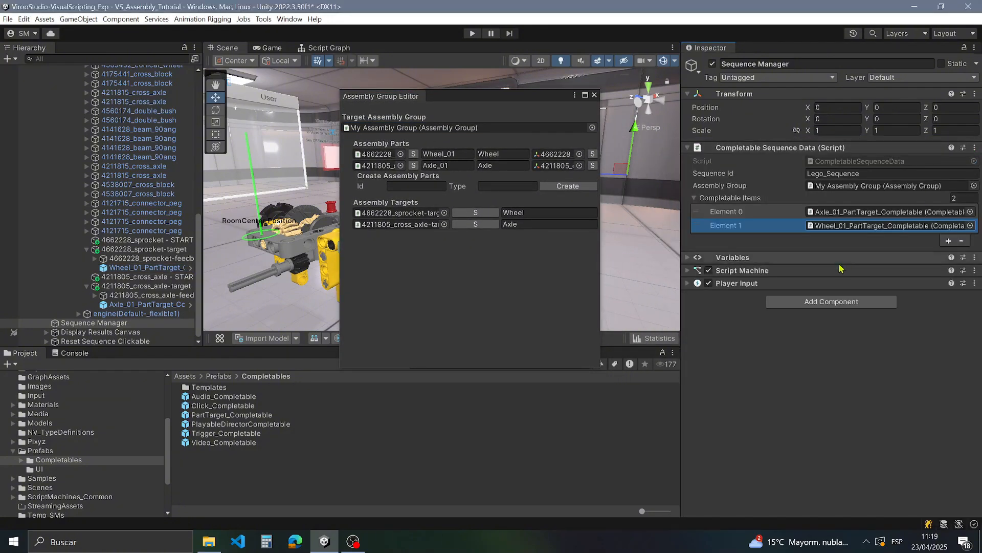
left_click(759, 213)
left_click(770, 225)
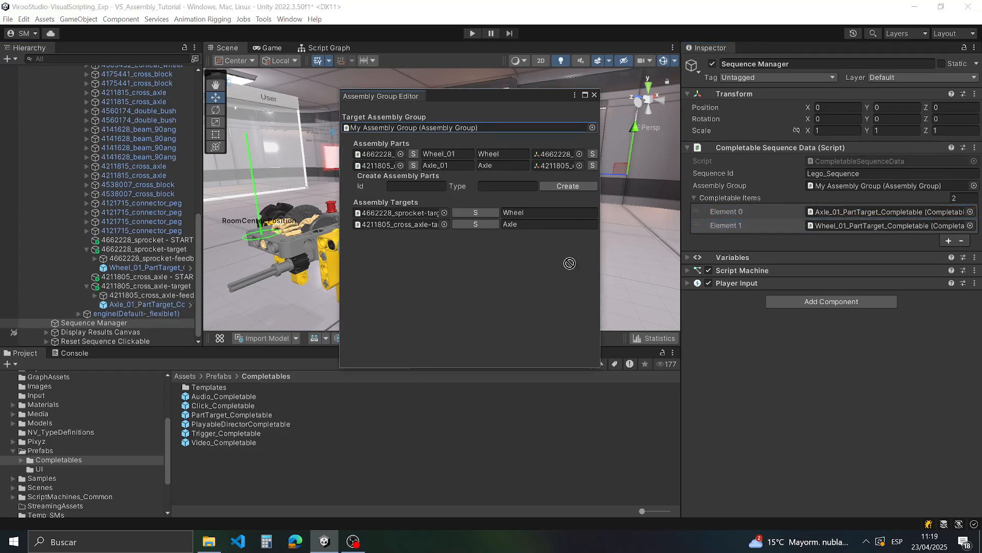
left_click(835, 215)
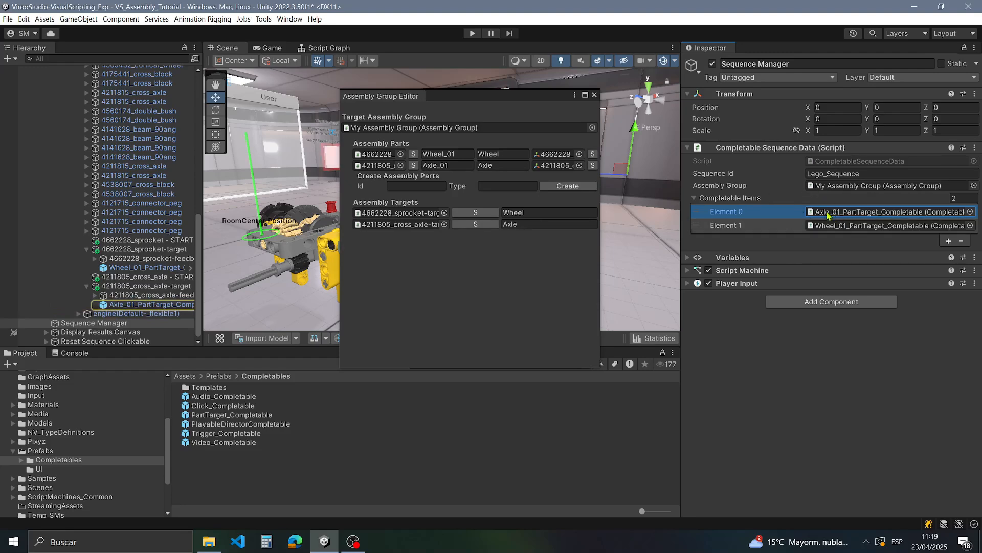
left_click(971, 212)
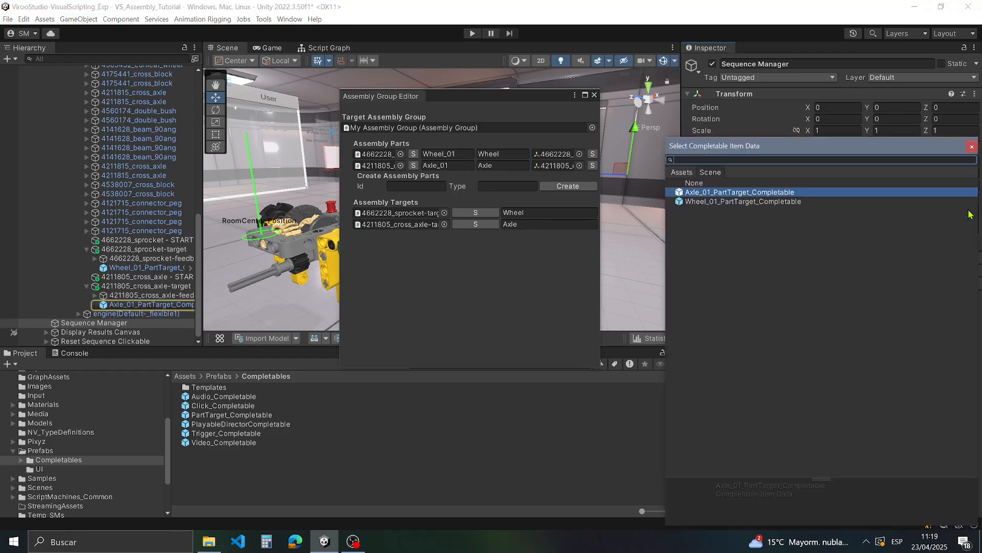
left_click(971, 147)
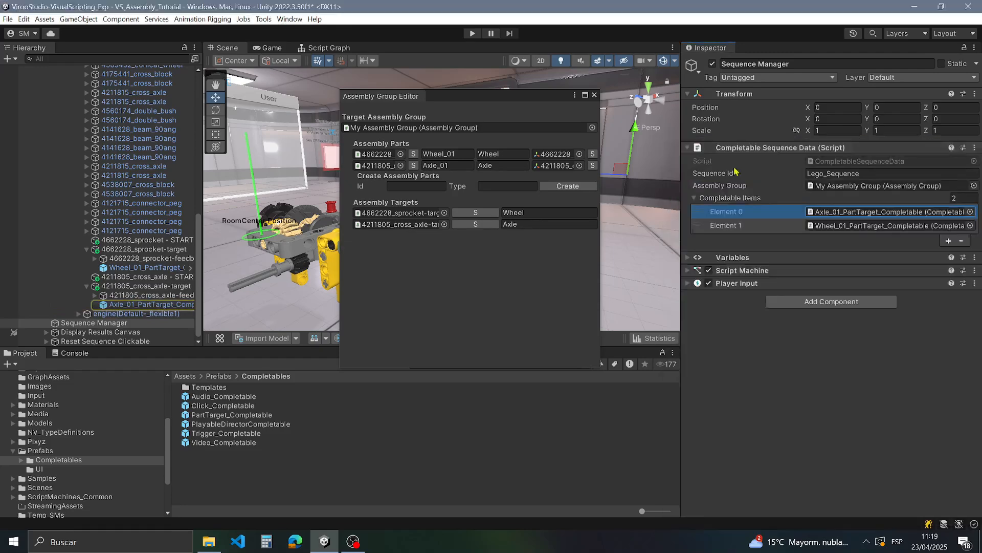
Step: Close the Assembly Group Editor and run the scene, moving in fly mode close to the powertrain's loose axle and wheel
left_click(595, 95)
key("ctrl+p")
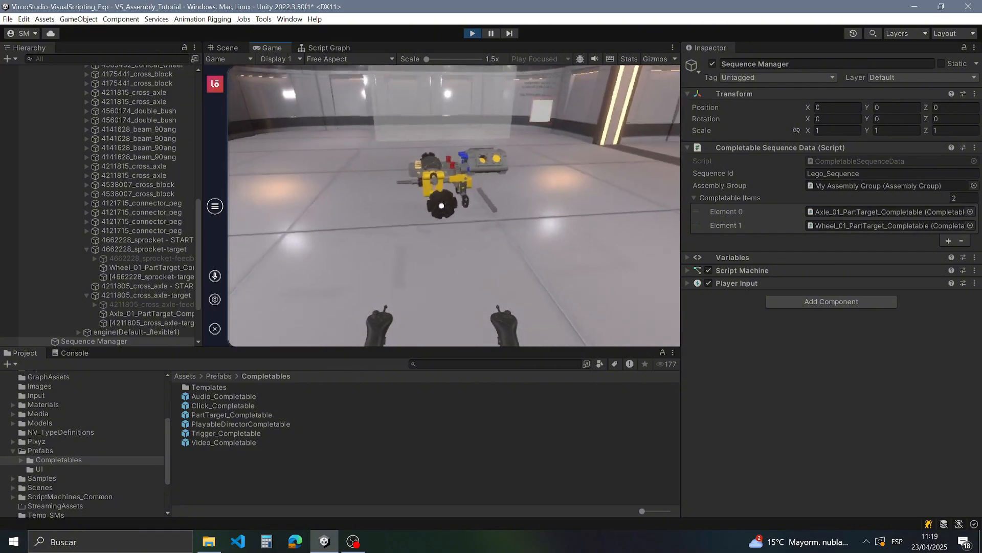
key("w")
key("f")
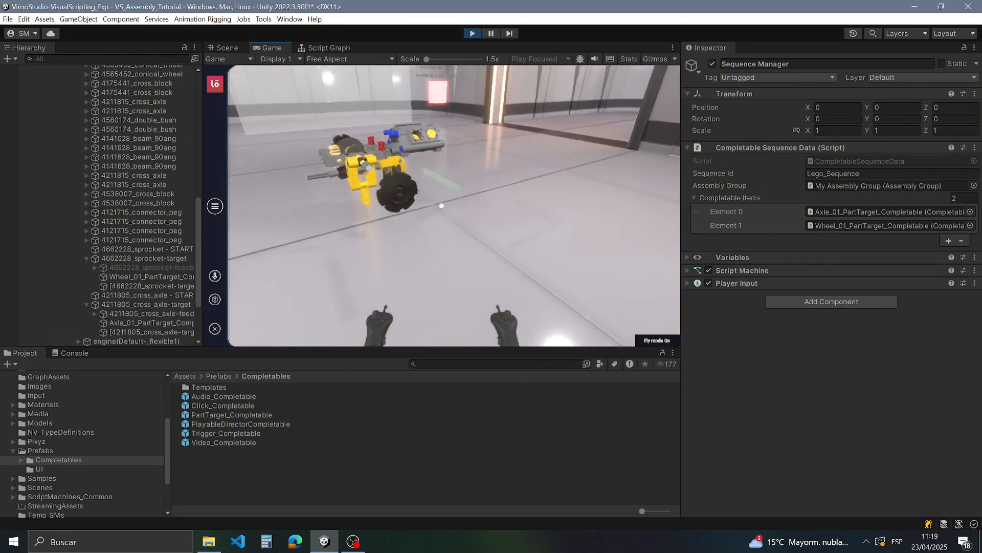
key("w")
key("d")
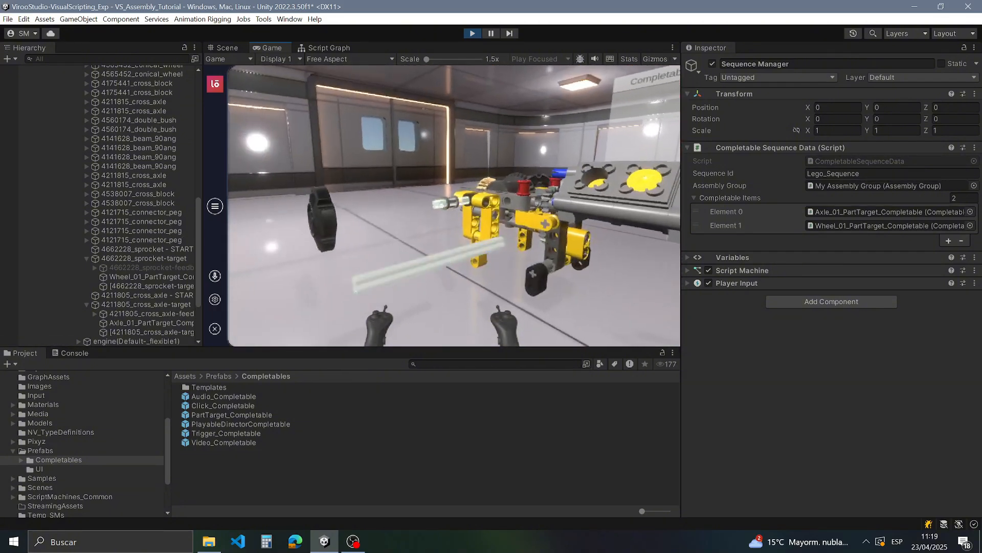
key("w")
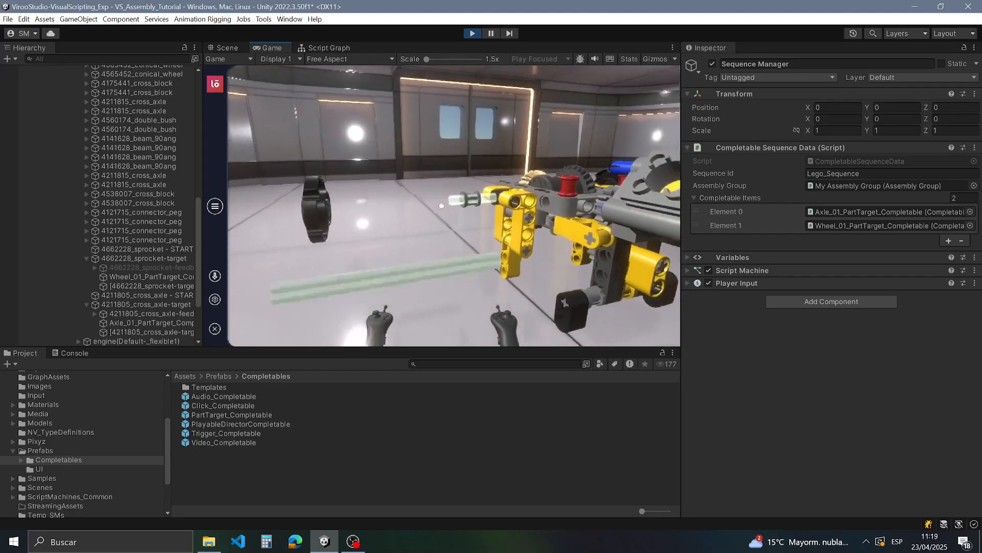
Step: In the running simulation, carry the loose cross axle to the assembly and attach it at its highlighted target
key("a")
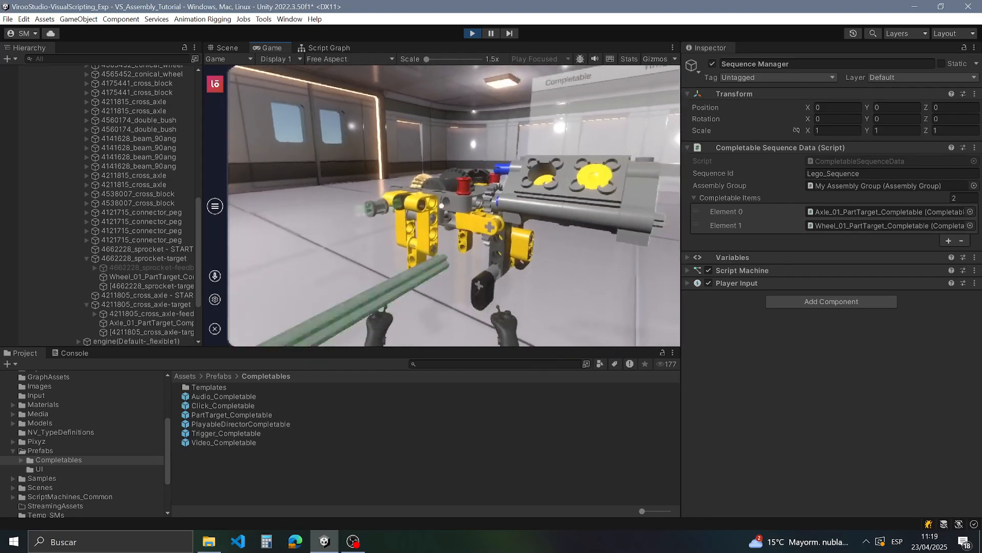
key("s")
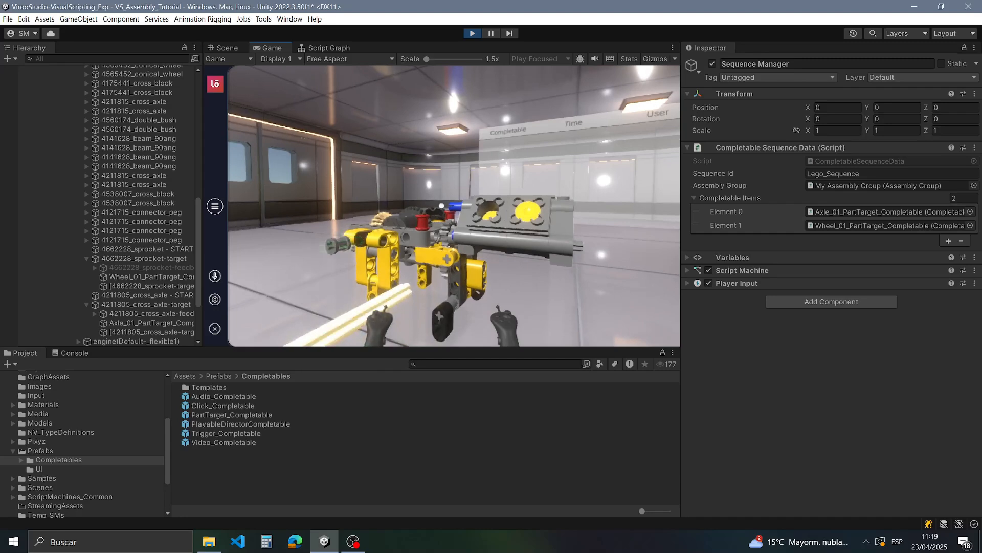
key("w")
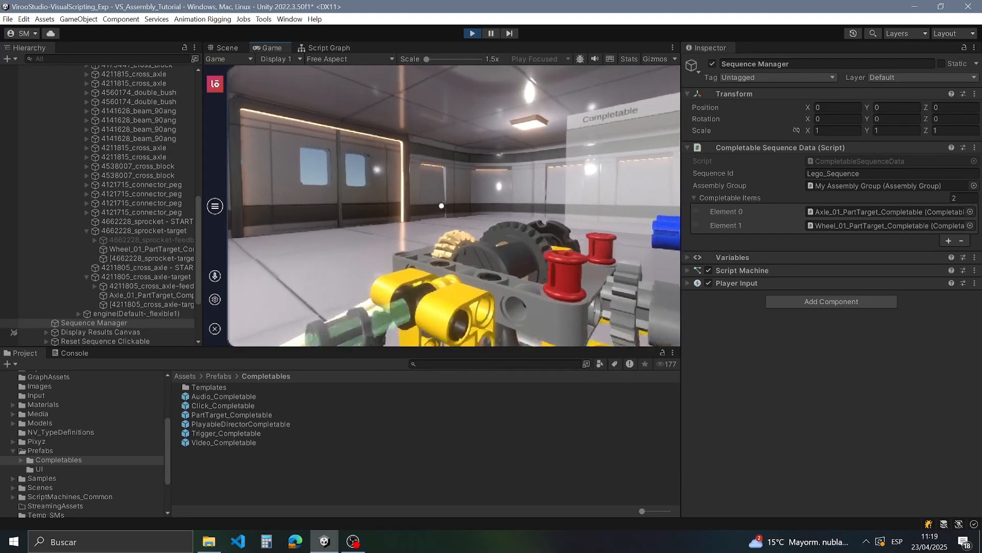
key("s")
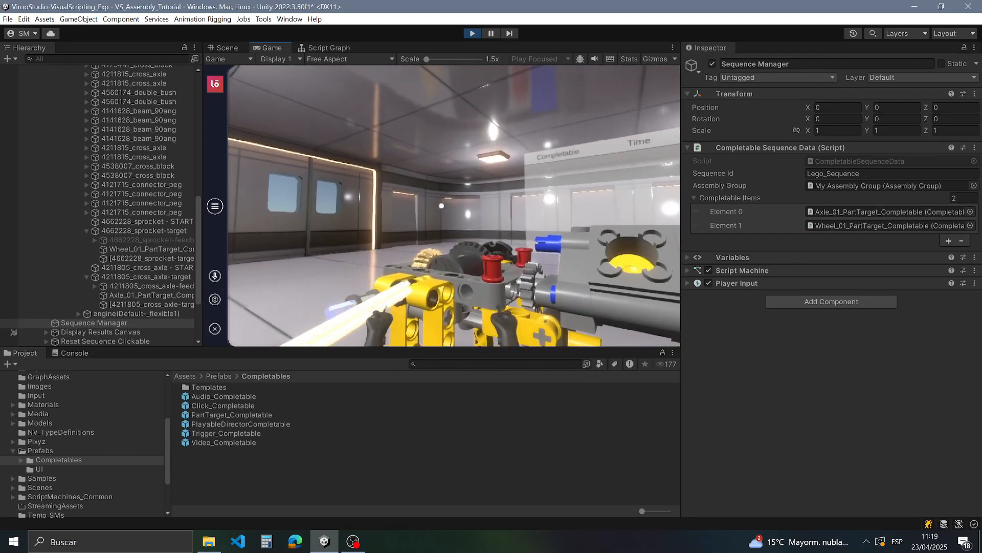
right_click_drag(442, 205, 458, 168)
Step: Carry the sprocket wheel to the assembly and mount it on the attached axle
key("s")
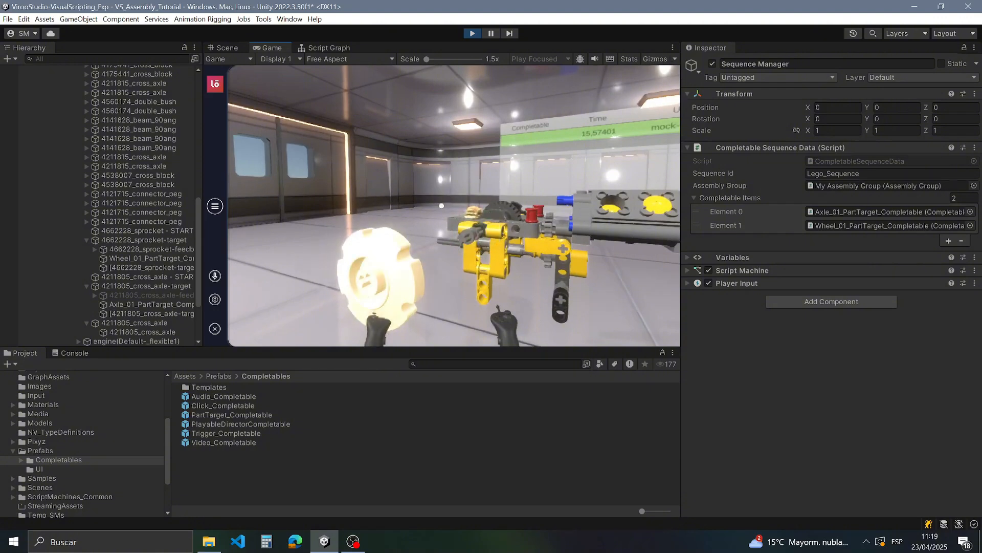
key("w")
right_click_drag(442, 206, 479, 183)
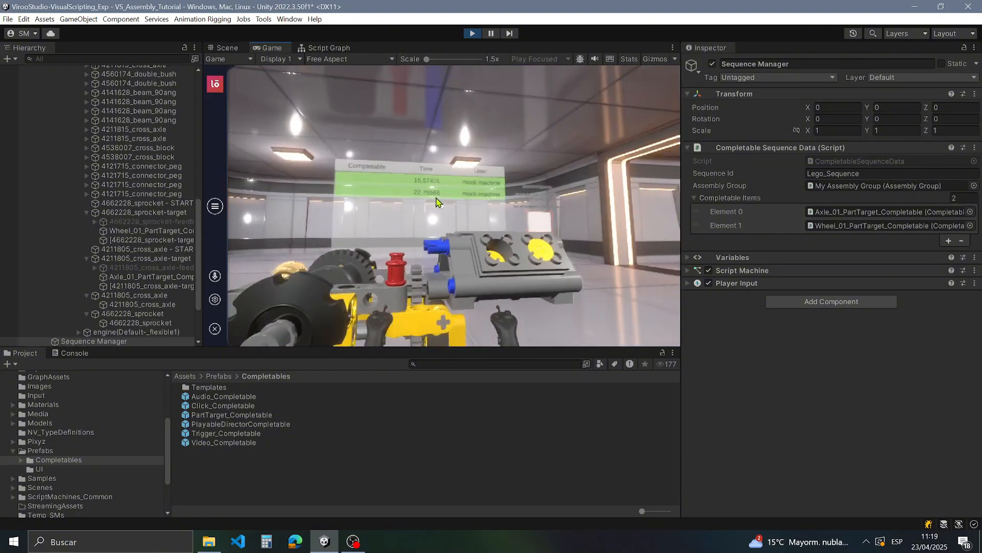
Step: Examine the Completable, Time and User columns on the results board, and stop the simulation
right_click_drag(383, 185, 453, 203)
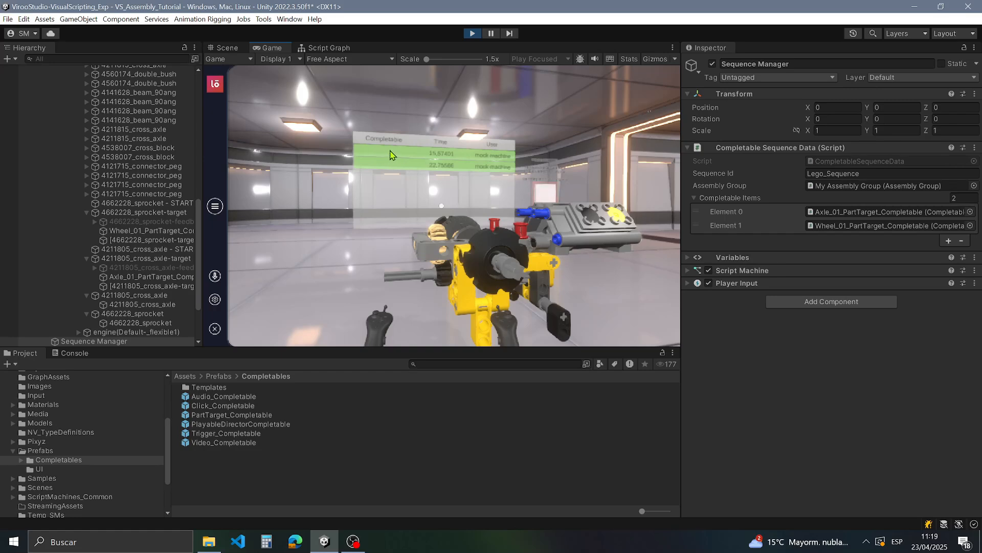
key("s")
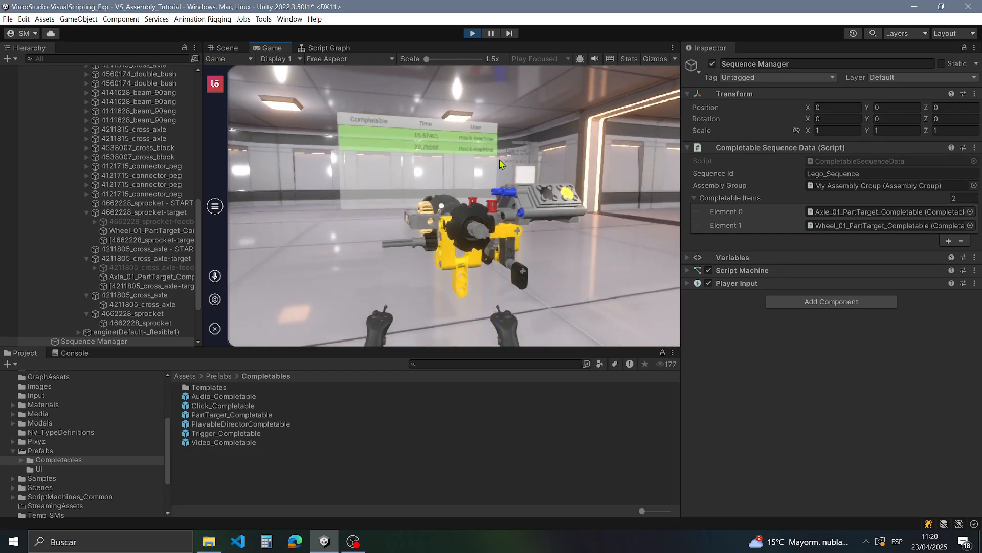
left_click(472, 34)
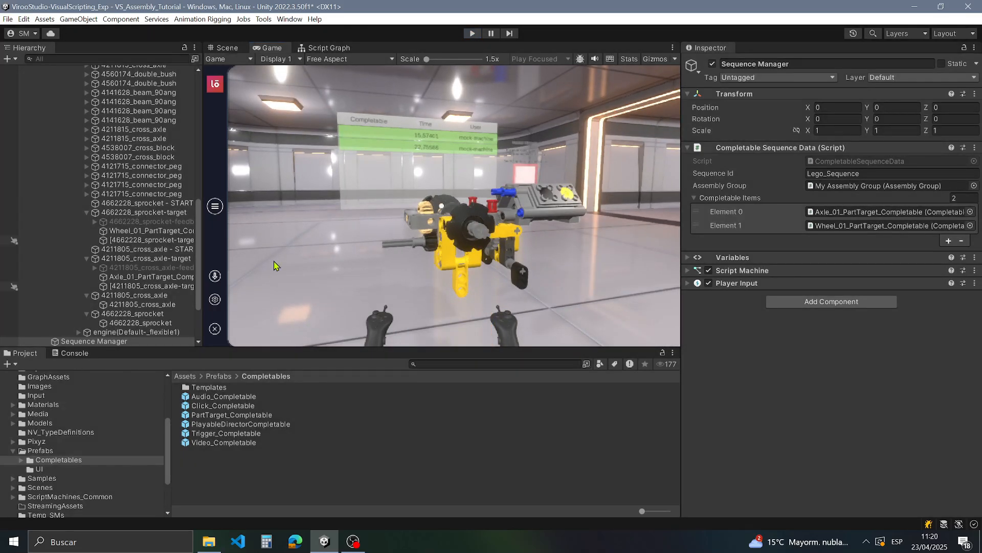
Step: Set the Completable Item Data Id of Axle_01_PartTarget_Completable to "Axle 01 Complete"
left_click(830, 213)
double_click(830, 214)
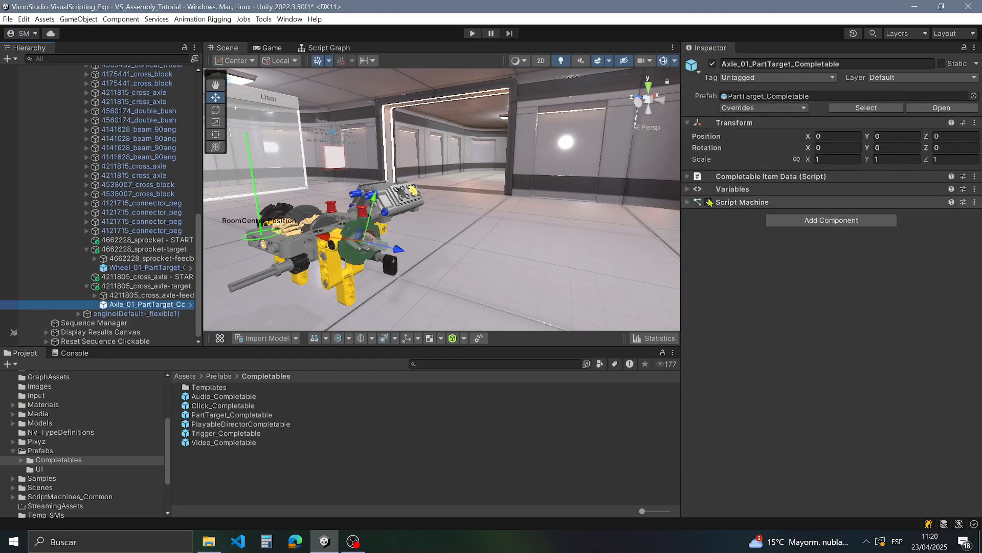
left_click(788, 177)
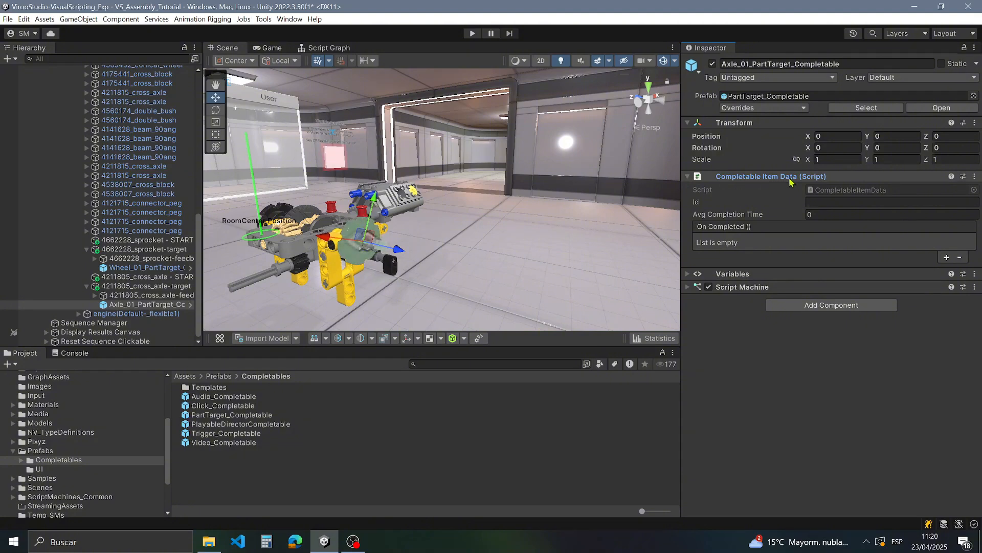
left_click(825, 203)
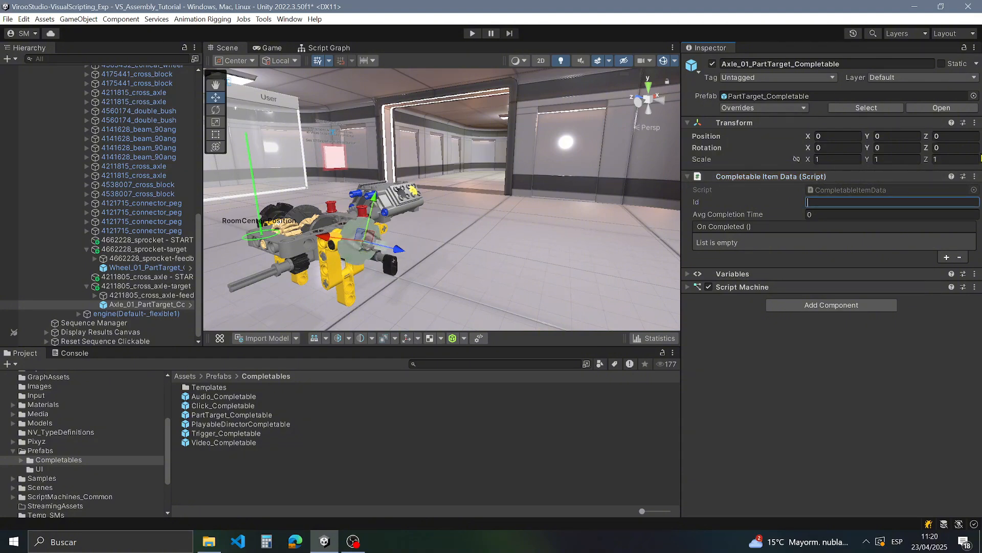
right_click_drag(386, 142, 296, 135)
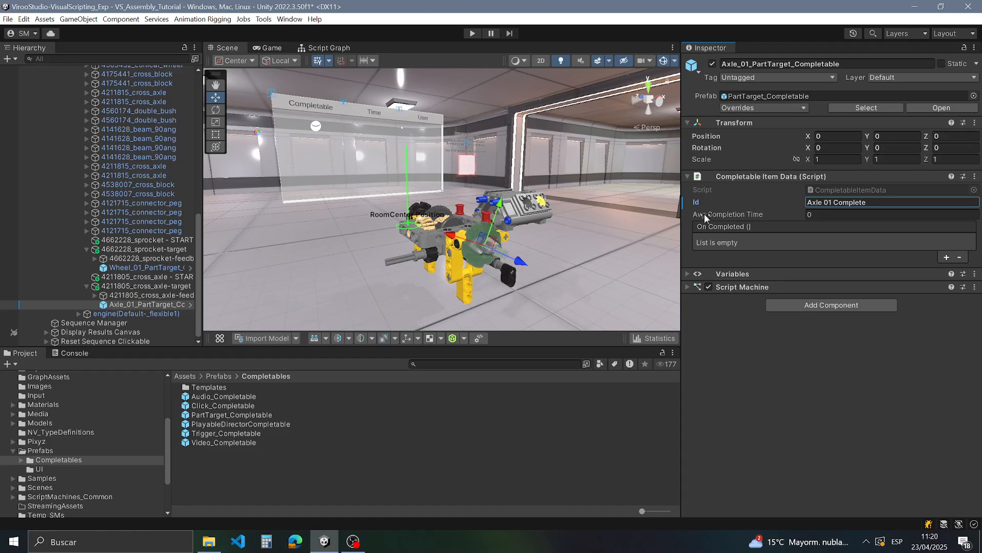
Step: Set the Completable Item Data Id of Wheel_01_PartTarget_Completable to "Wheel 01 Complete"
left_click(124, 323)
left_click(844, 226)
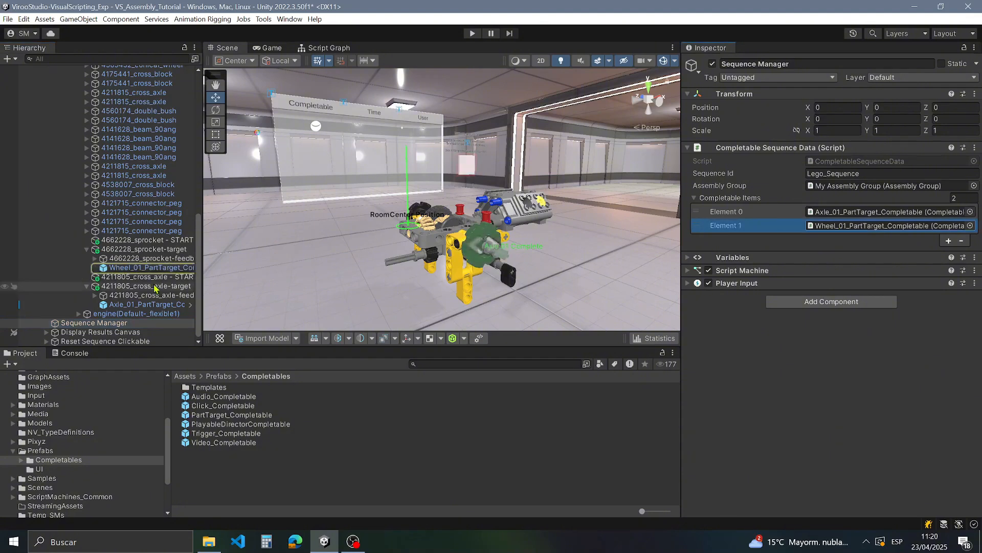
left_click(159, 268)
left_click(824, 203)
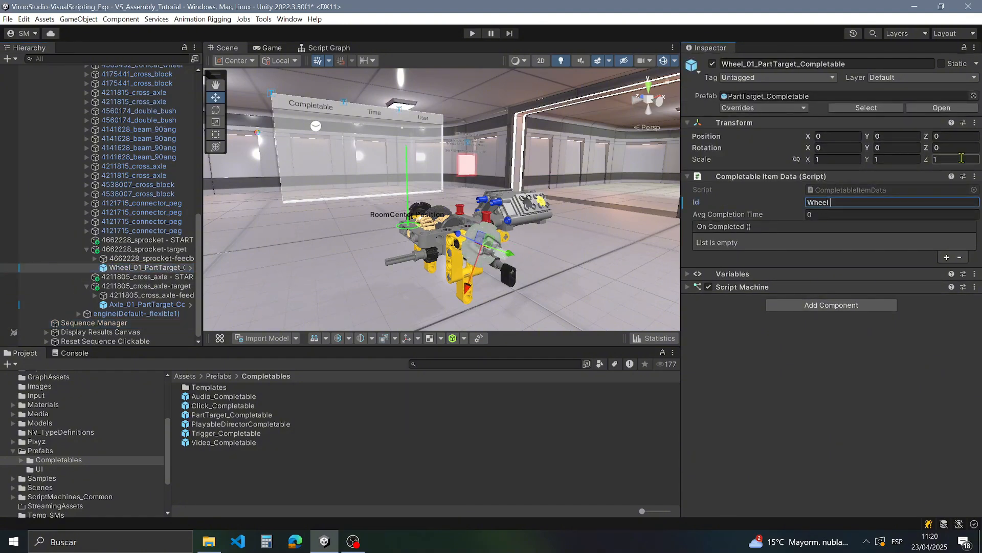
type("Wheel 01 Complete")
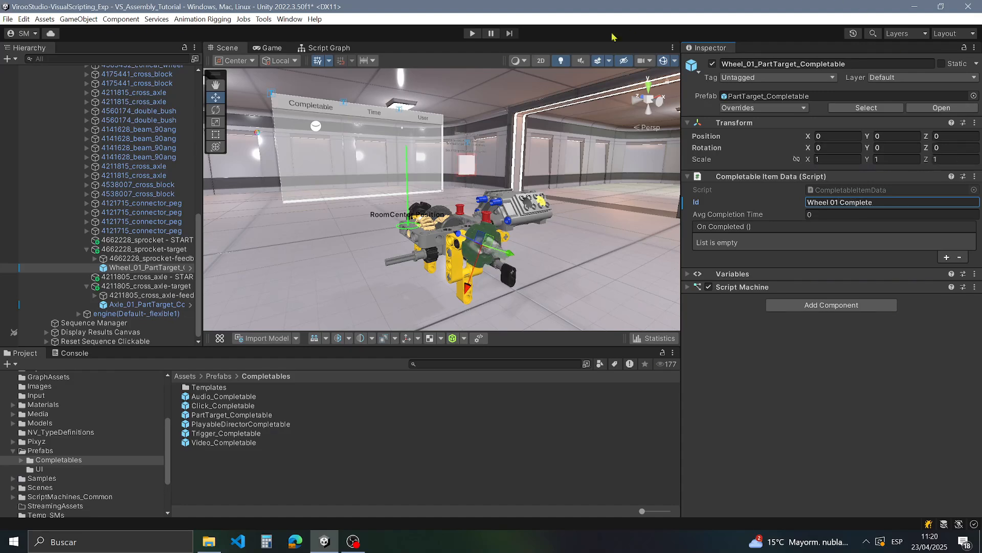
Step: Run the scene to test attaching the axle first and check its name on the results board, ending play mode
left_click(470, 34)
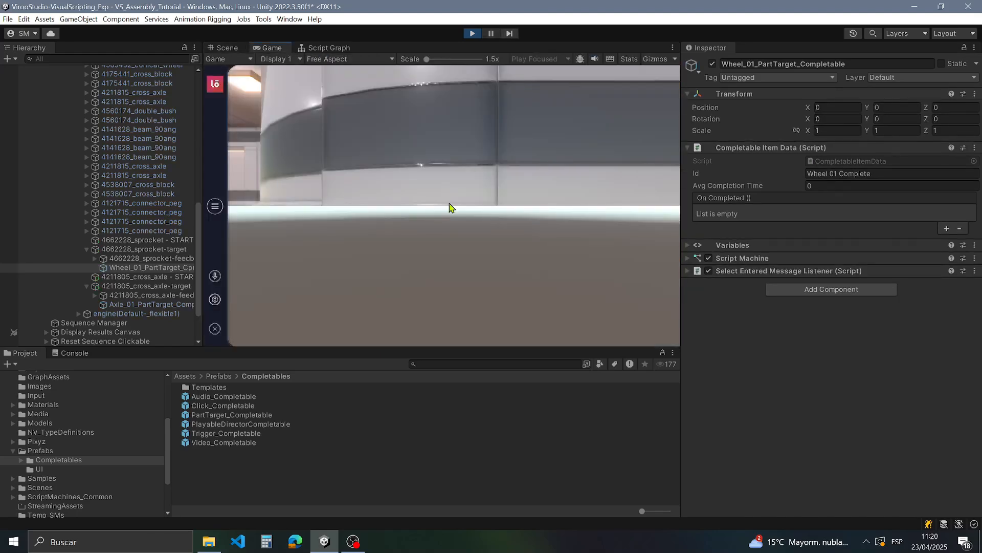
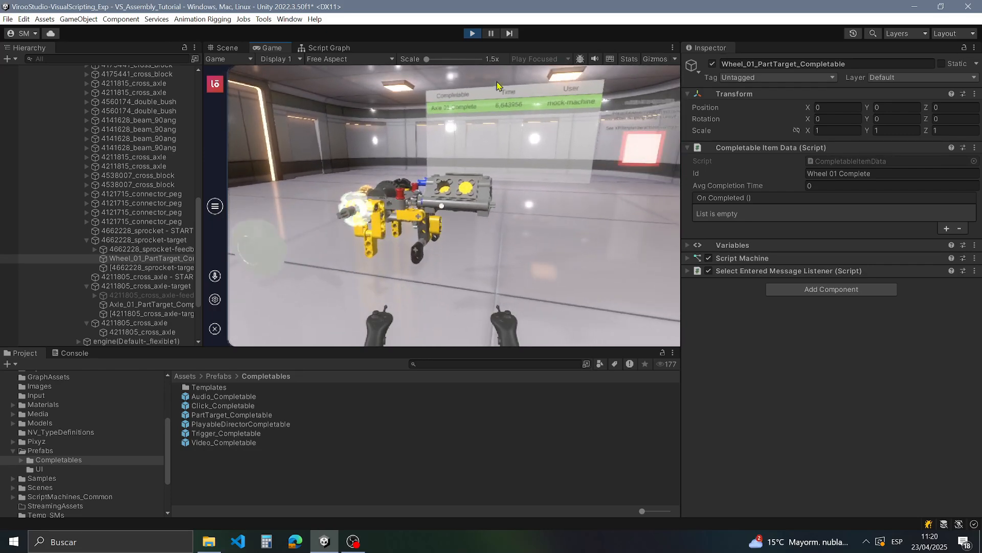
left_click(473, 34)
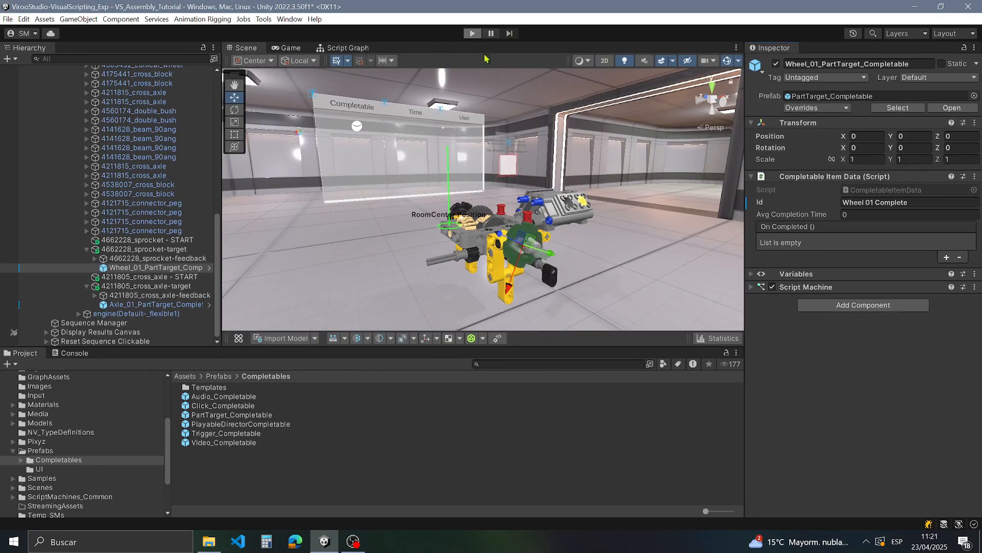
Step: Run the scene again to test mounting the wheel before the axle, check the results board, and stop the simulation
key("ctrl+p")
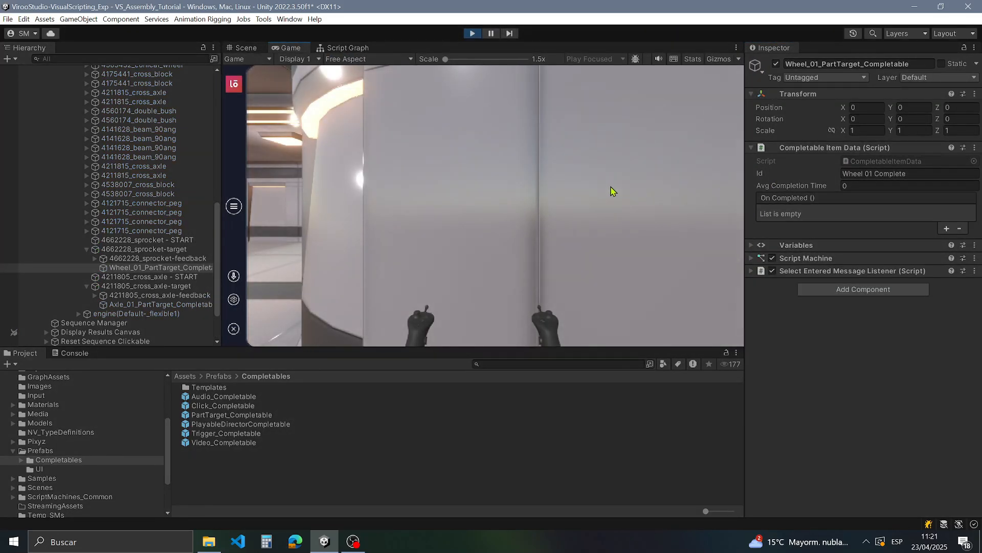
right_click_drag(607, 187, 532, 184)
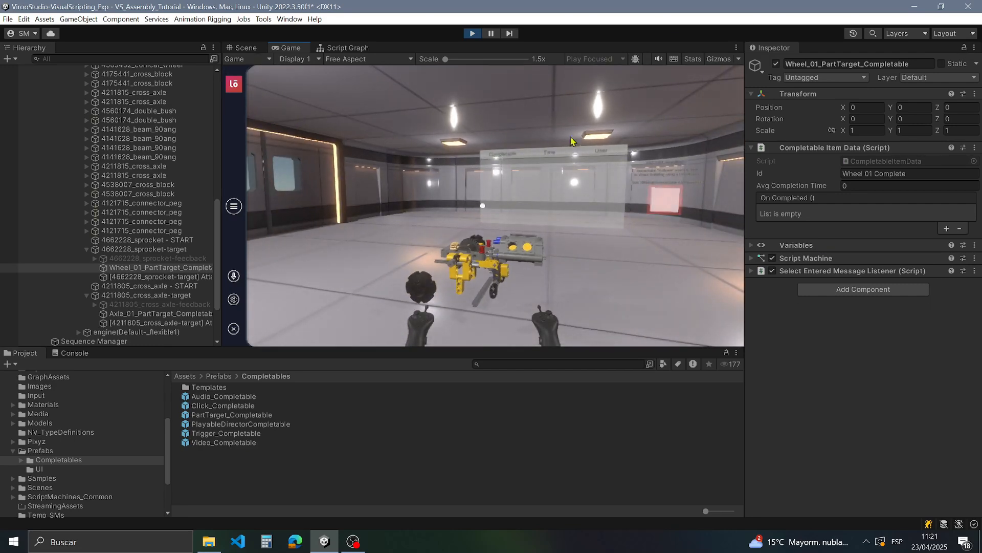
right_click_drag(572, 140, 443, 150)
key("w")
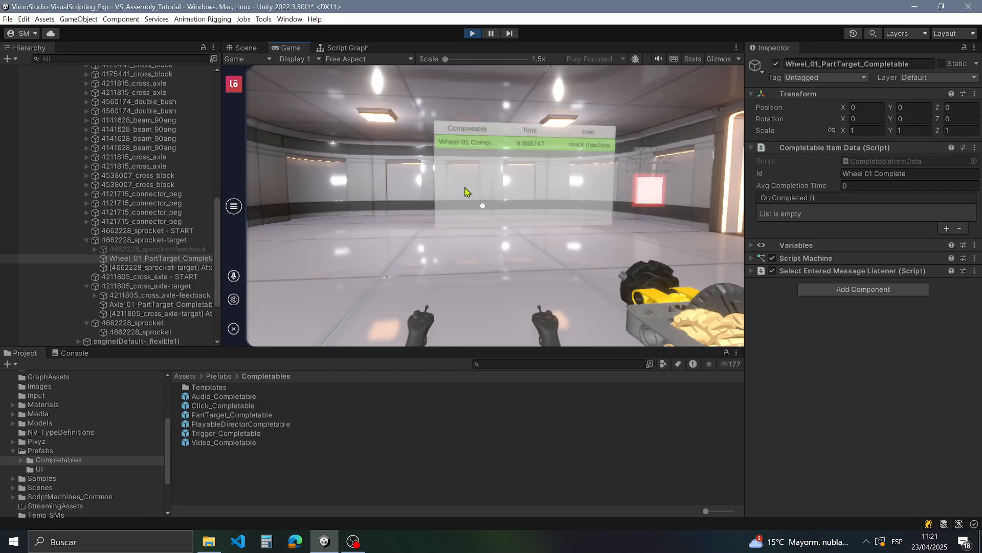
mouse_move(466, 191)
right_mouse_down()
mouse_move(516, 197)
mouse_move(461, 194)
right_mouse_up()
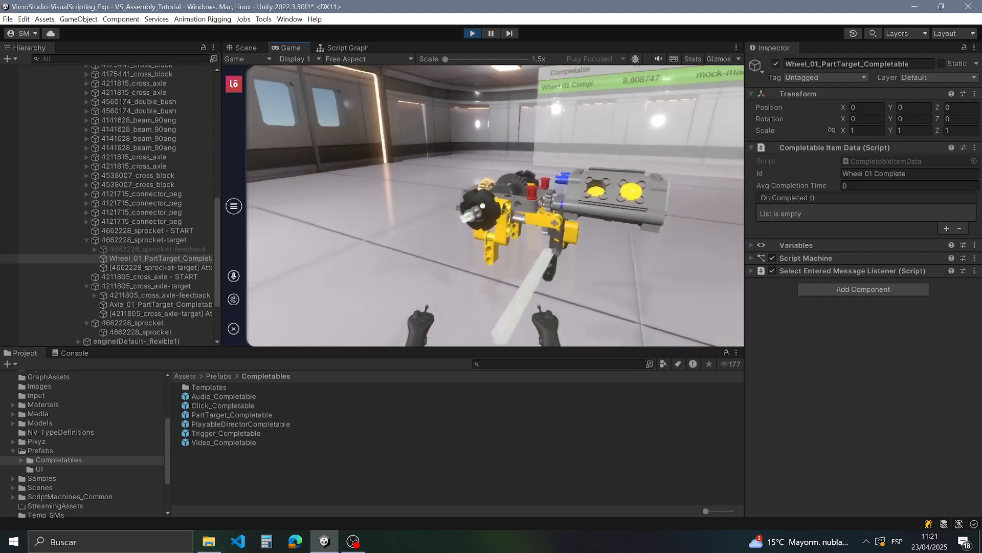
left_click(473, 33)
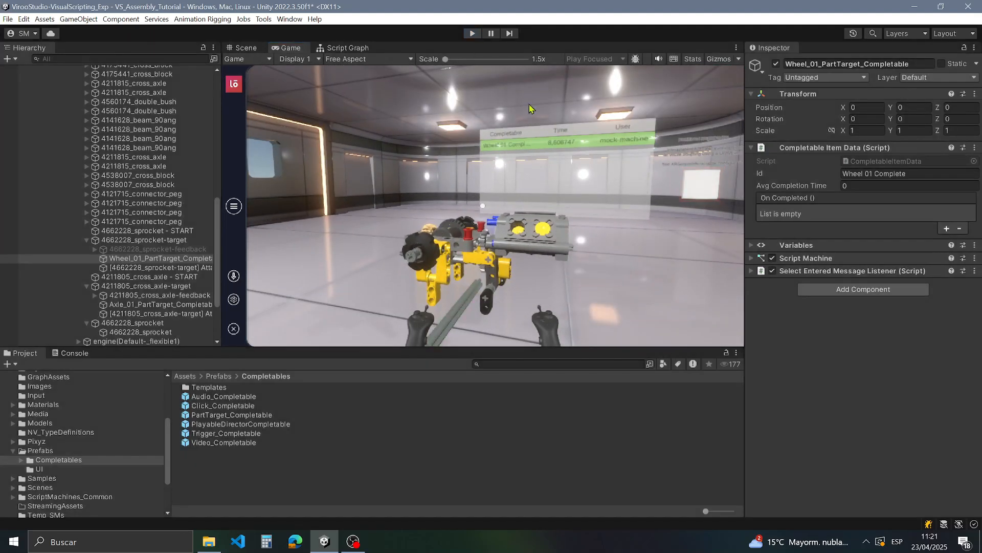
Step: Reorder the Sequence Manager's Completable Items so Wheel_01_PartTarget_Completable comes before Axle_01_PartTarget_Completable
right_click_drag(536, 93, 529, 245)
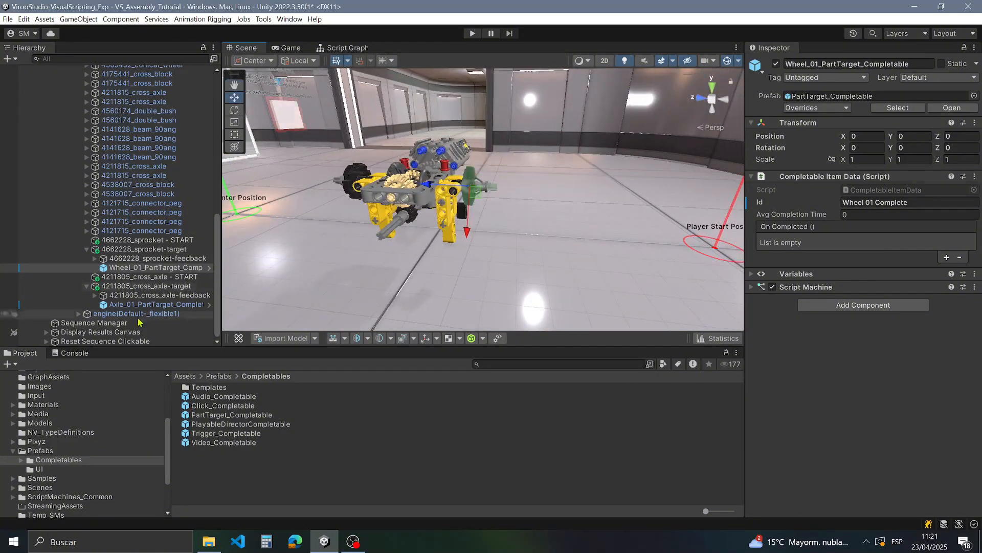
left_click(118, 325)
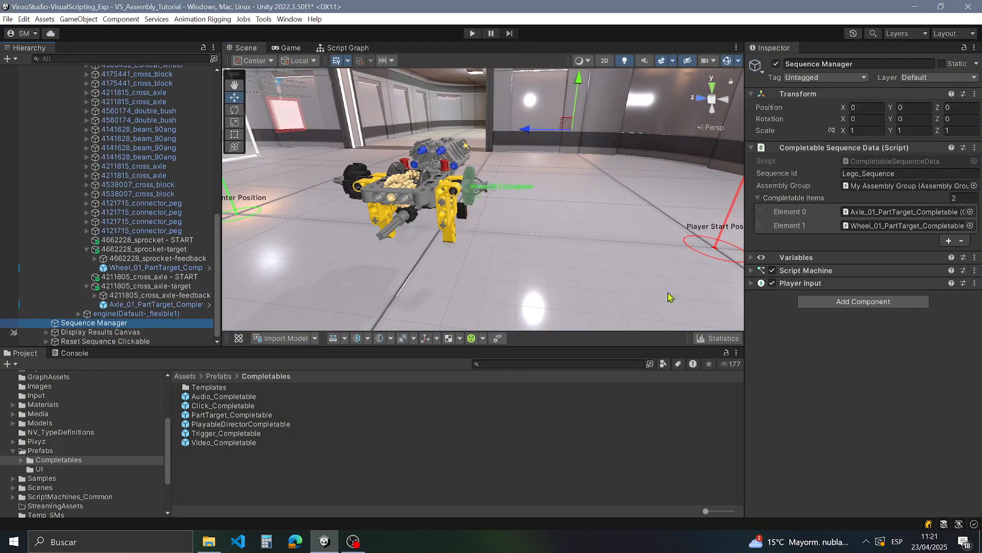
left_click(811, 229)
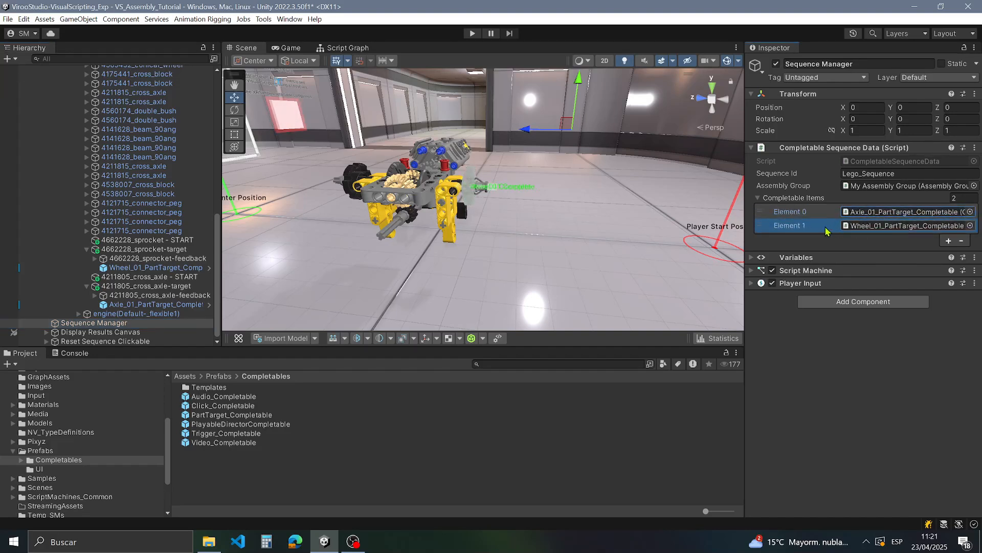
left_click_drag(826, 231, 824, 218)
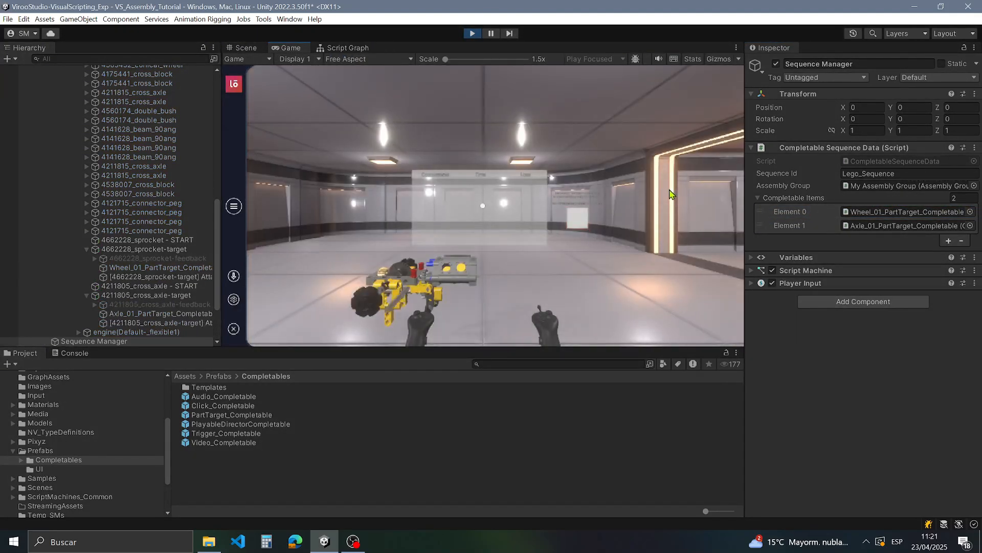
Step: Test the reordered sequence in the running scene by picking up the wheel, and stop the simulation
key("w")
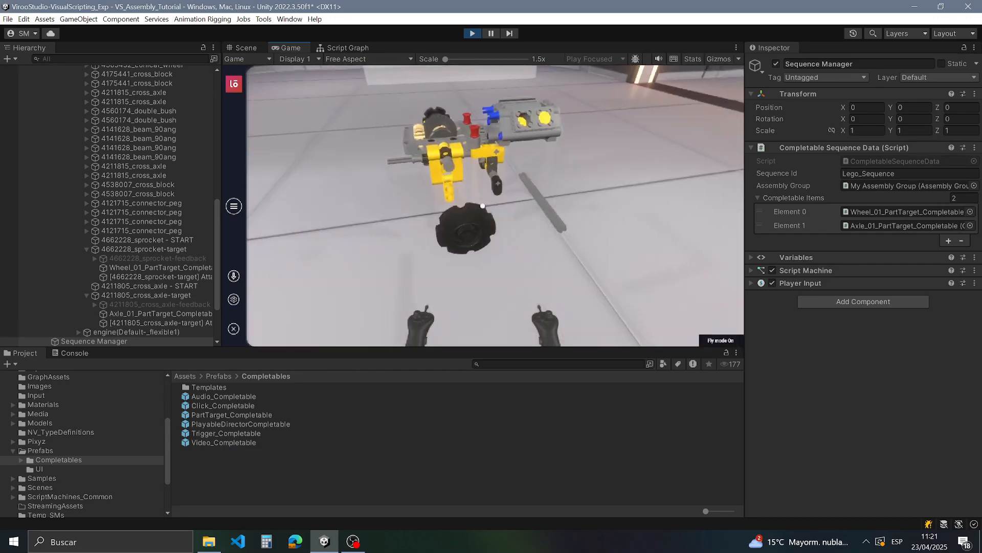
key("a")
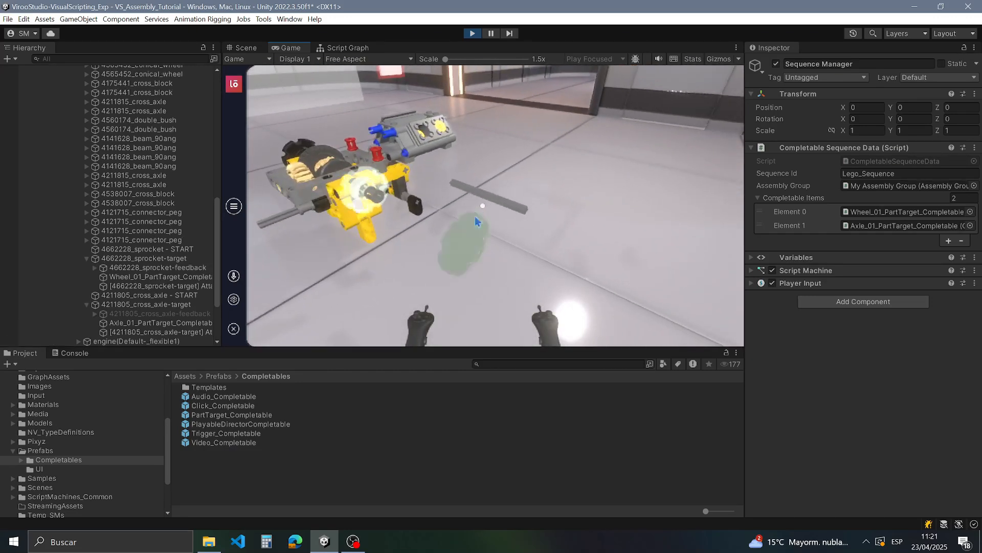
left_click(473, 35)
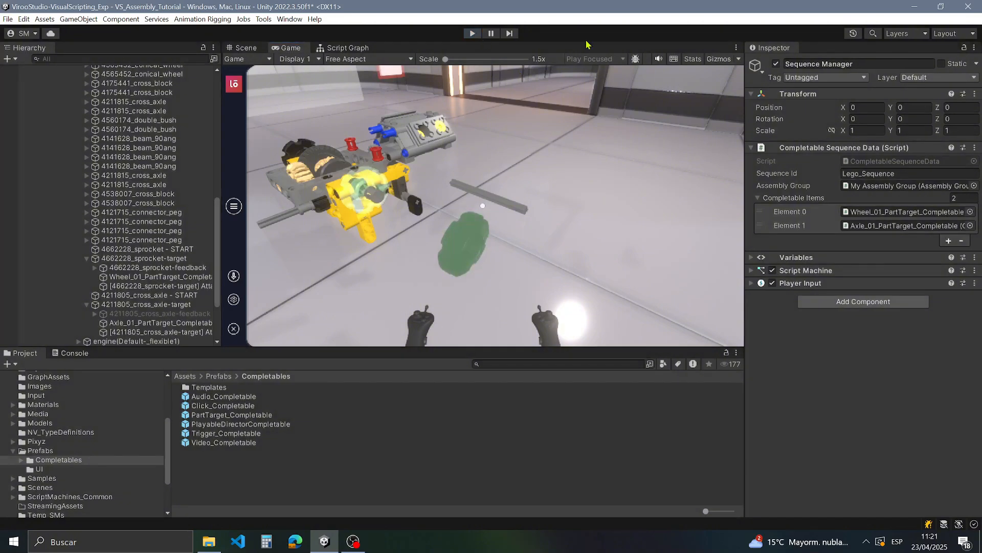
Step: Place the Audio_Completion prefab from Completables/Templates on the floor in front of the assembly, and collapse powertrain 1 in the hierarchy
left_click_drag(585, 179, 514, 176, "alt")
left_click_drag(429, 198, 521, 203, "alt")
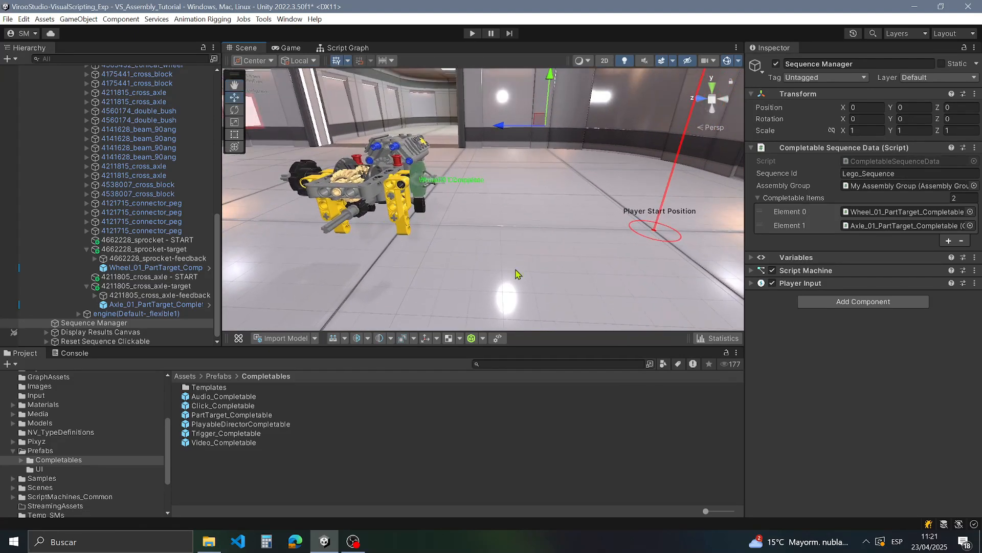
double_click(223, 389)
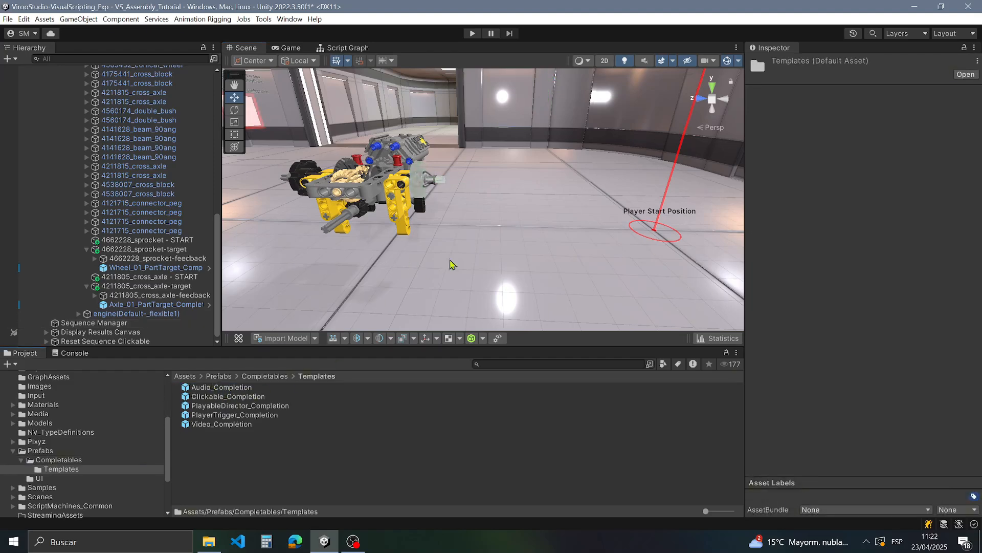
right_click_drag(479, 249, 466, 271)
left_click_drag(240, 389, 353, 225)
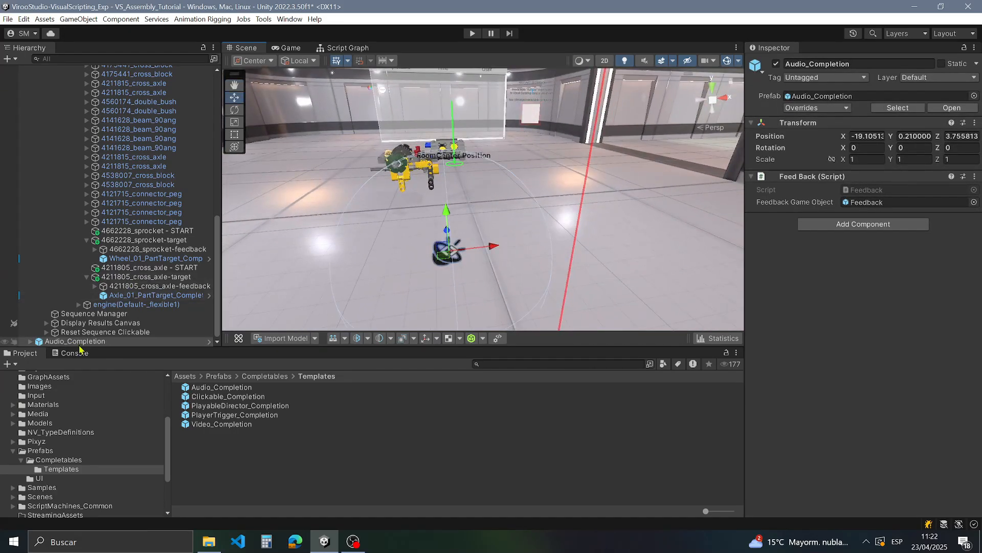
scroll(161, 269, "up", 10)
left_click(54, 170)
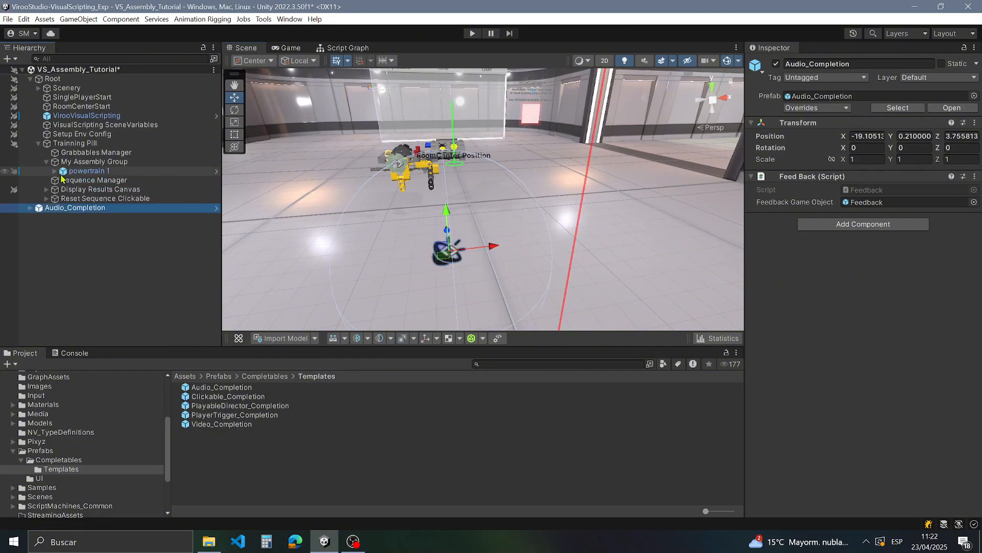
Step: Nest Audio_Completion under My Assembly Group and set the Id of its child 1. Audio_Completable to "Feedback Audio"
left_click_drag(90, 208, 72, 176)
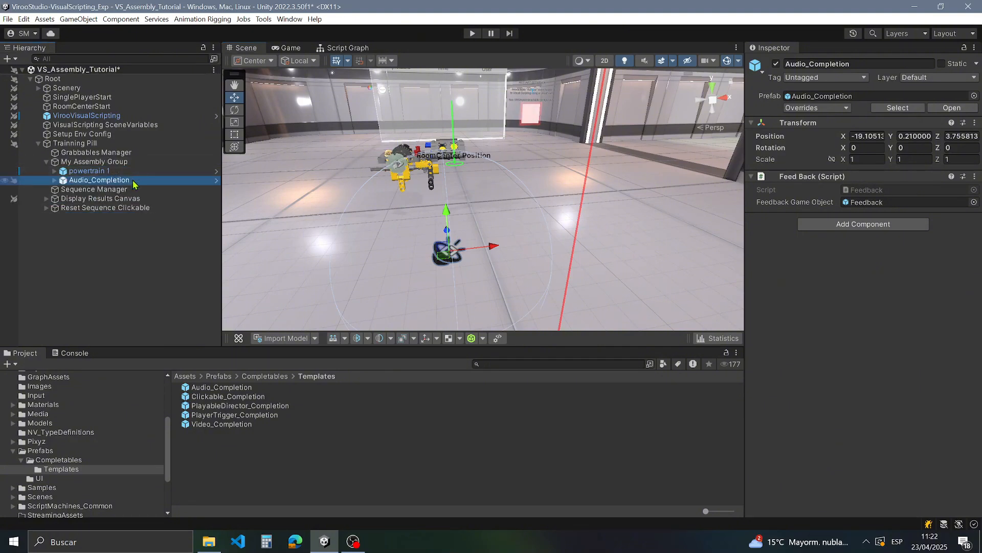
left_click(55, 181)
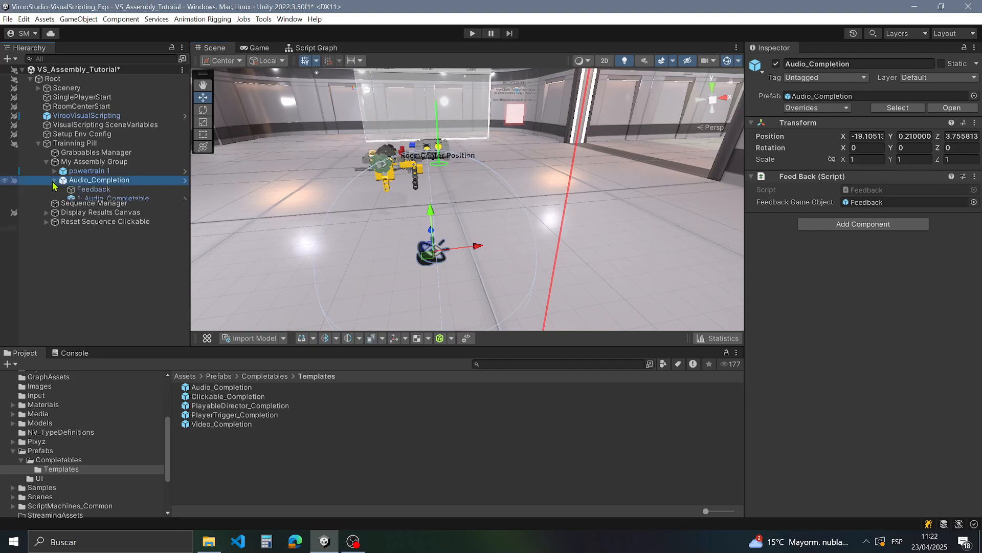
left_click(53, 182)
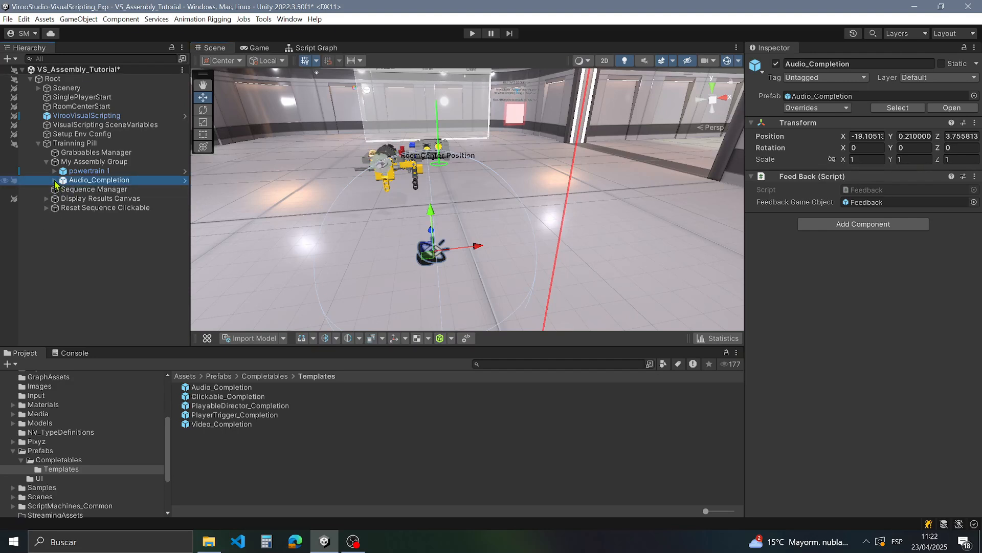
left_click(55, 180)
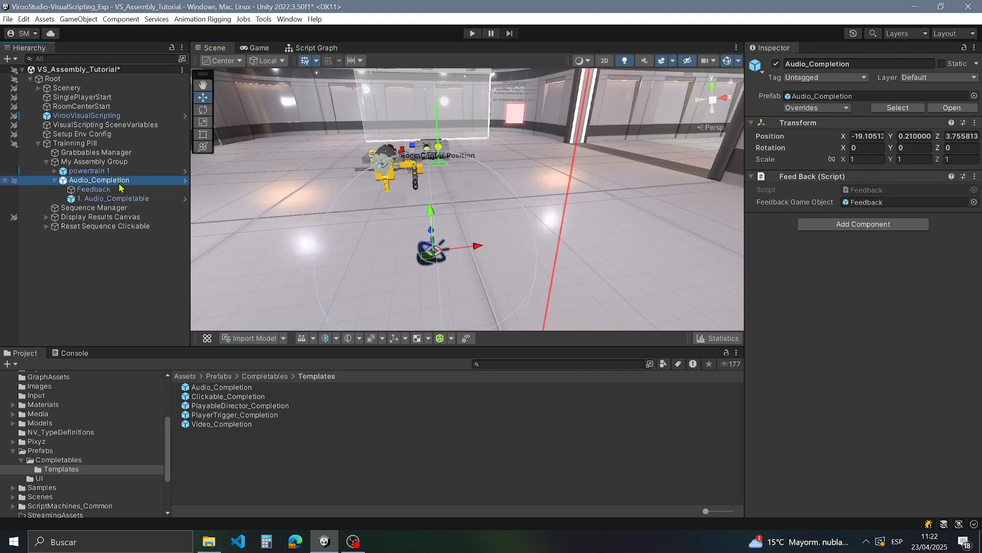
left_click(122, 199)
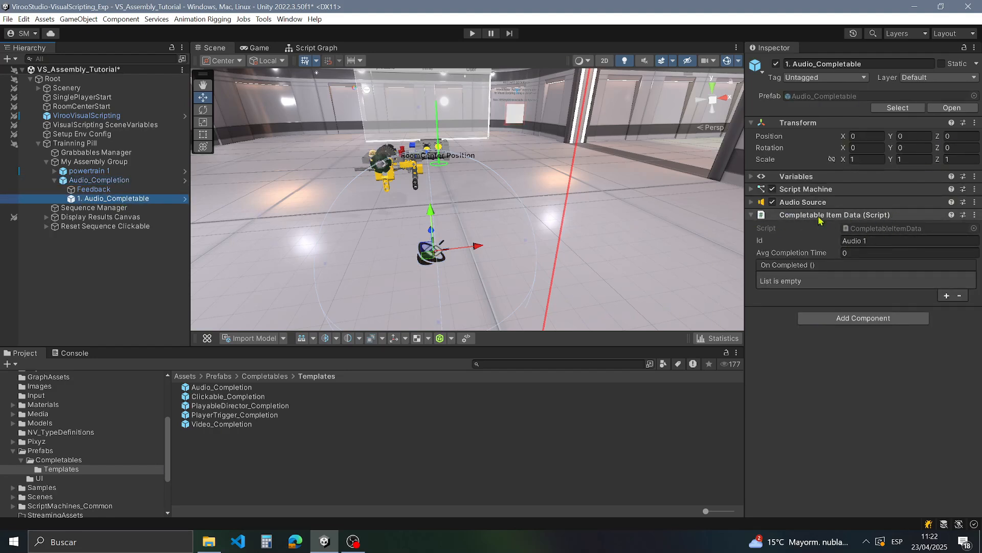
left_click(865, 240)
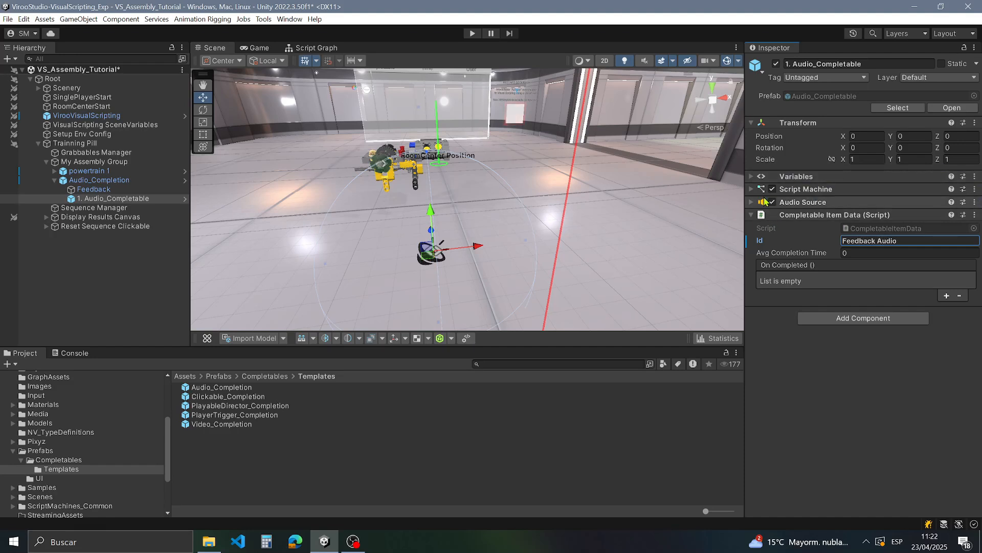
Step: Locate the clip assigned to the Audio Source of 1. Audio_Completable in the project assets and play its preview
left_click(751, 203)
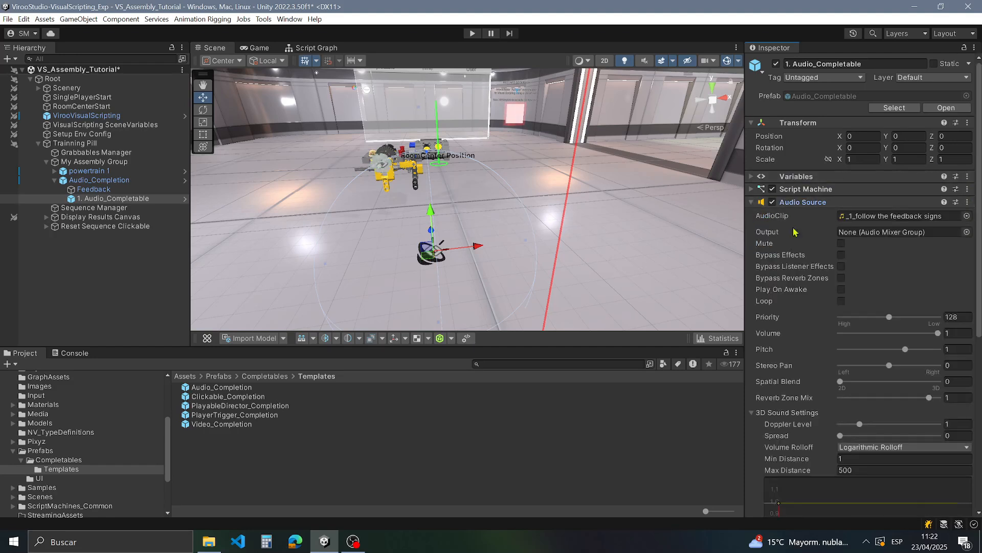
left_click(882, 218)
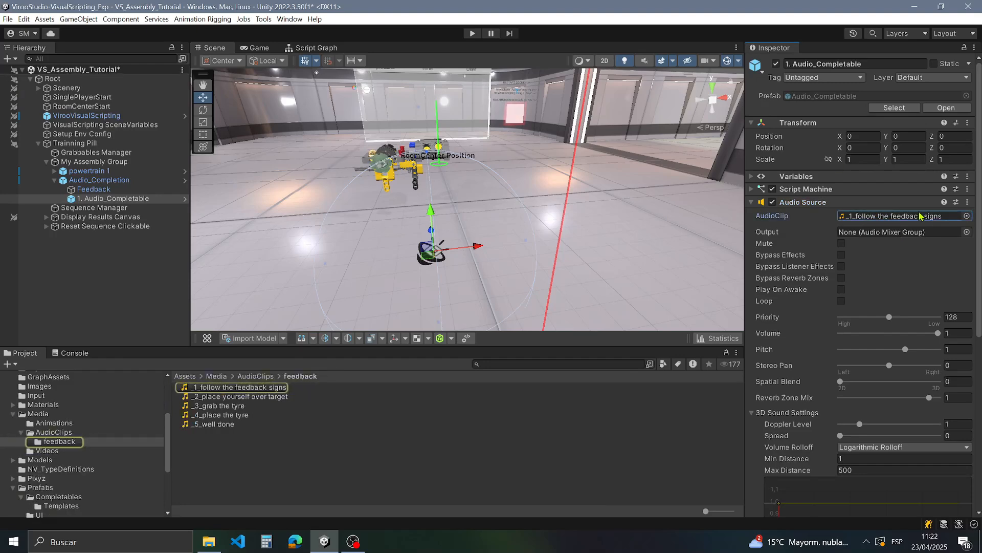
scroll(905, 182, "down", 5)
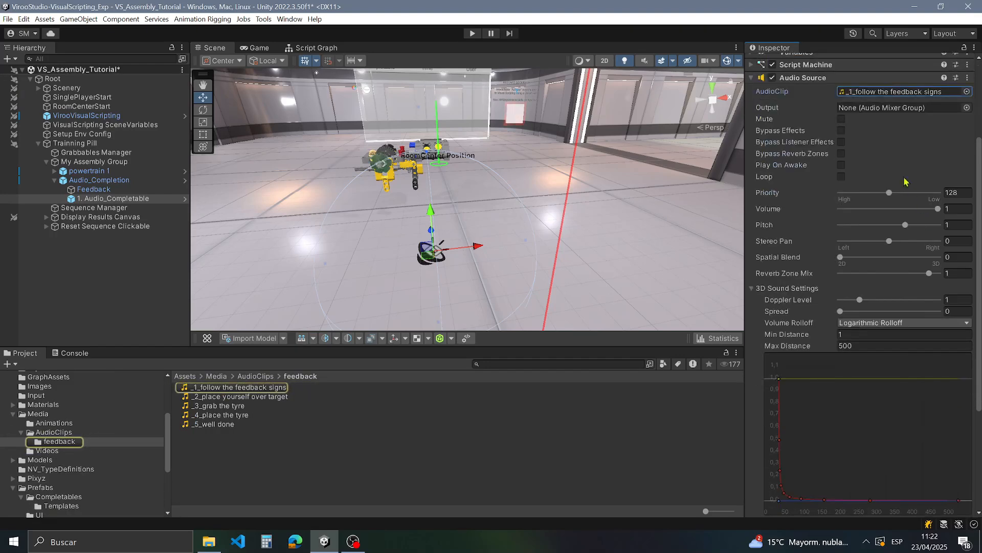
left_click(269, 388)
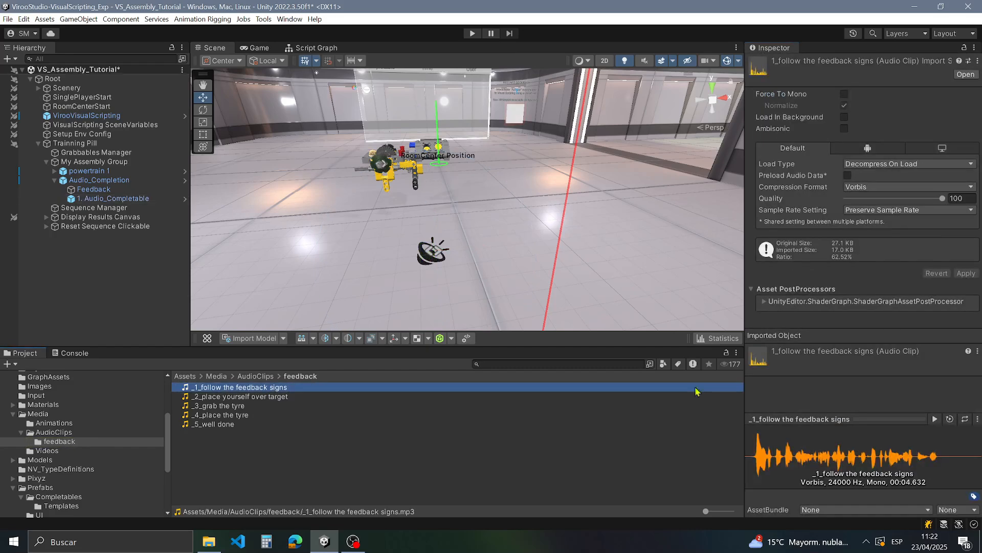
left_click(936, 418)
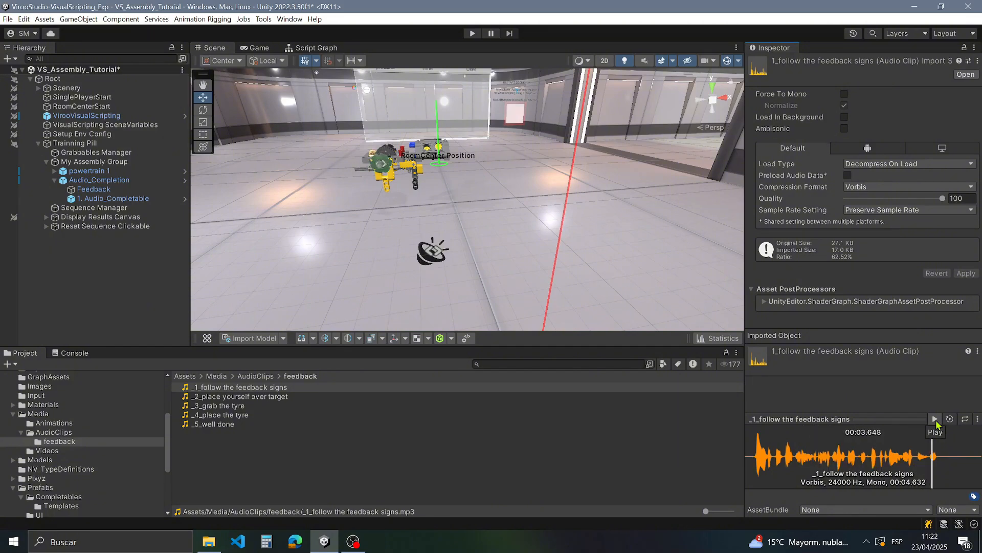
Step: Add 1. Audio_Completable to the Sequence Manager's Completable Items as Element 0, ahead of the wheel
right_click_drag(537, 210, 596, 216)
right_click_drag(435, 200, 483, 204)
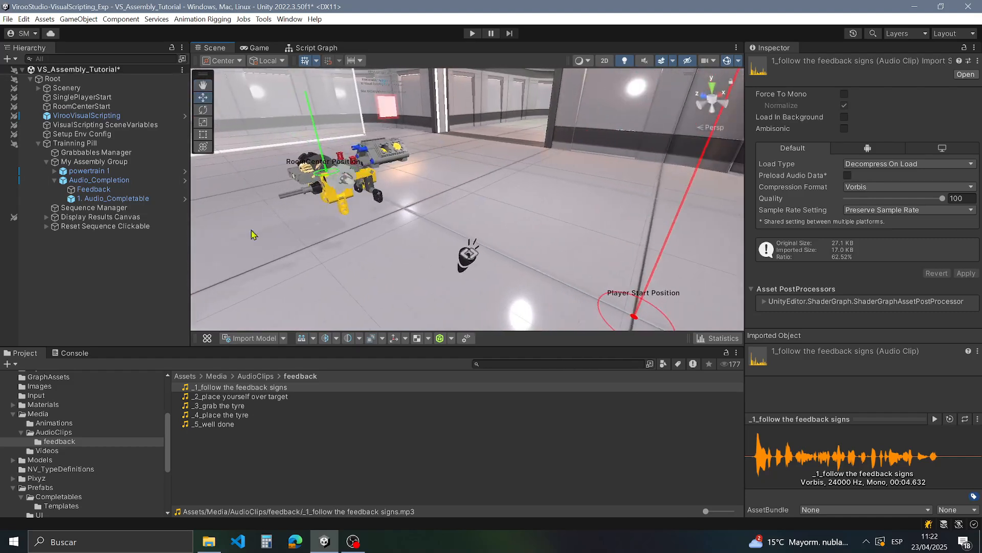
right_click_drag(385, 190, 440, 228)
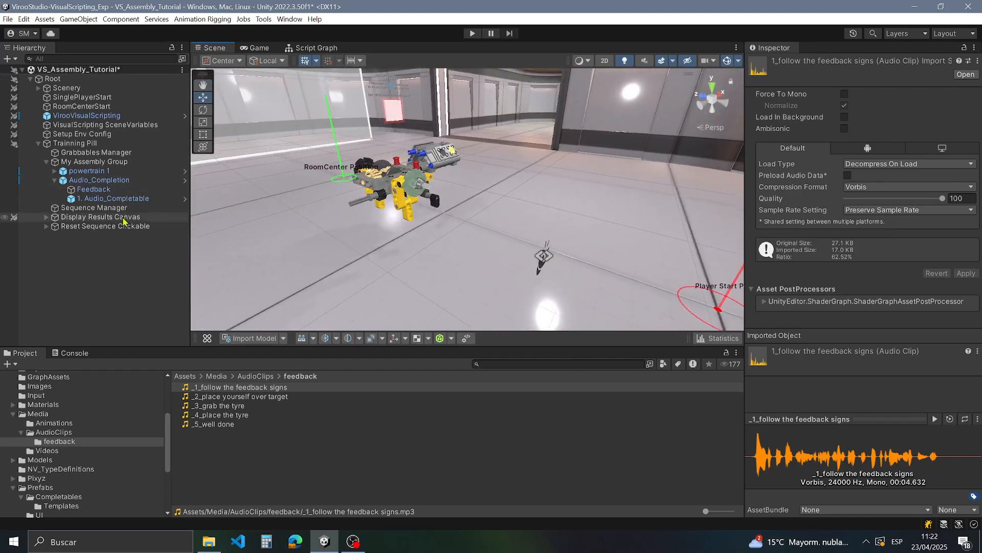
left_click(97, 207)
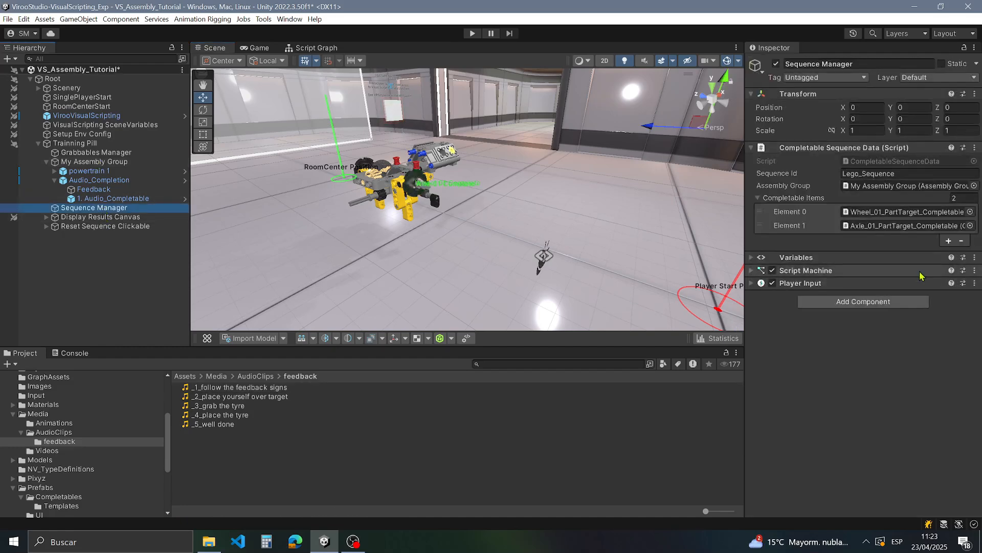
left_click_drag(128, 198, 824, 212)
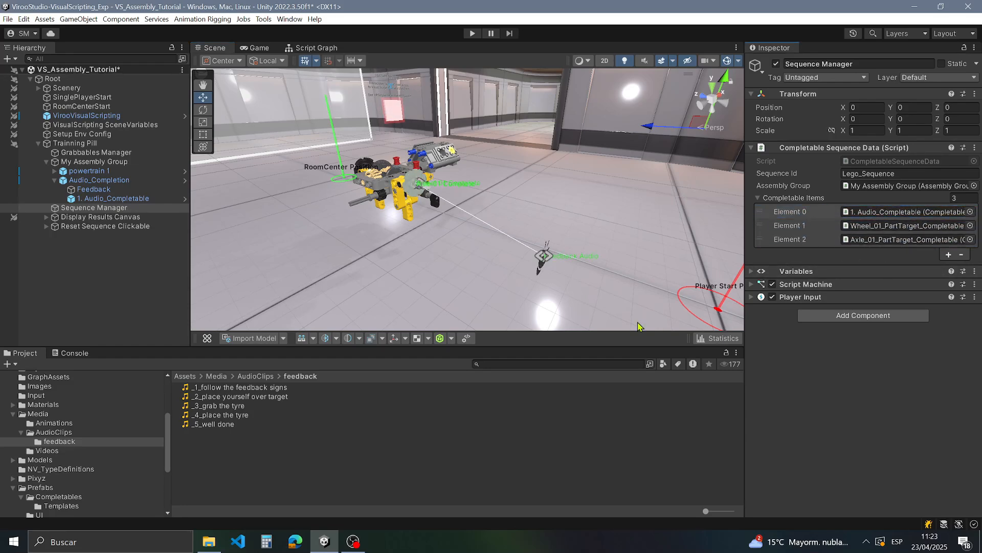
Step: Inspect the sequence link from the audio item to the assembly, run the scene to test the audio step, and stop the simulation
mouse_move(491, 230)
right_mouse_down()
mouse_move(490, 243)
mouse_move(496, 221)
right_mouse_up()
right_click_drag(558, 230, 661, 255)
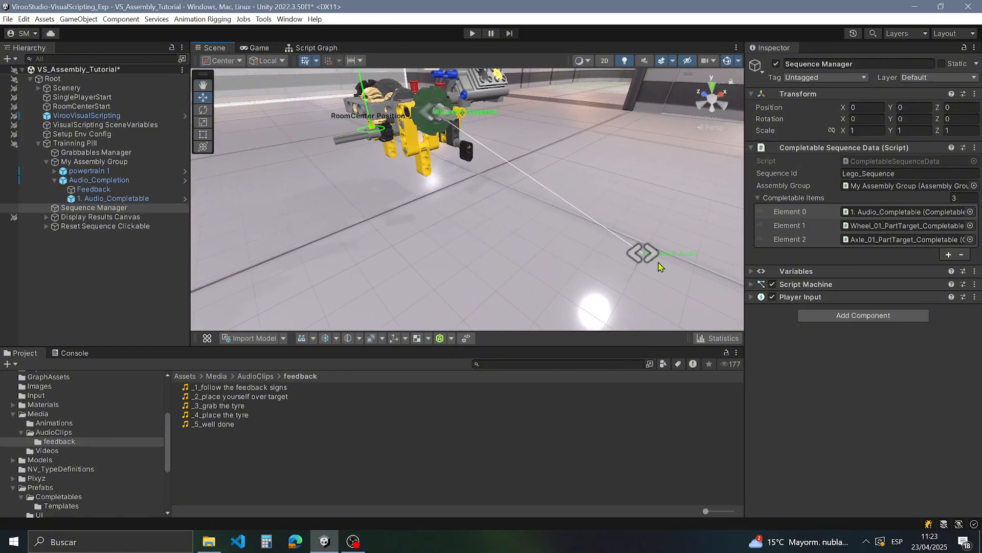
right_click_drag(587, 220, 477, 253)
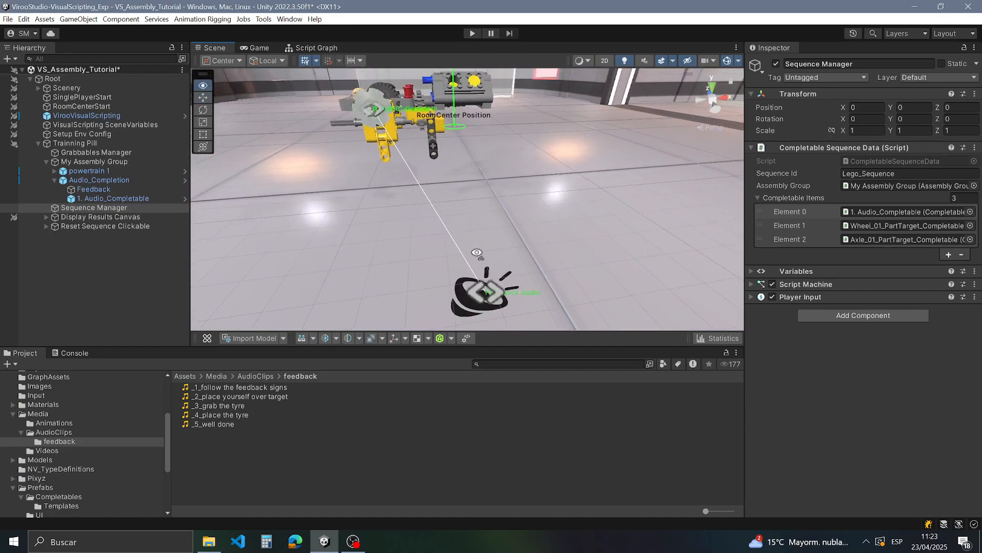
scroll(381, 125, "down", 3)
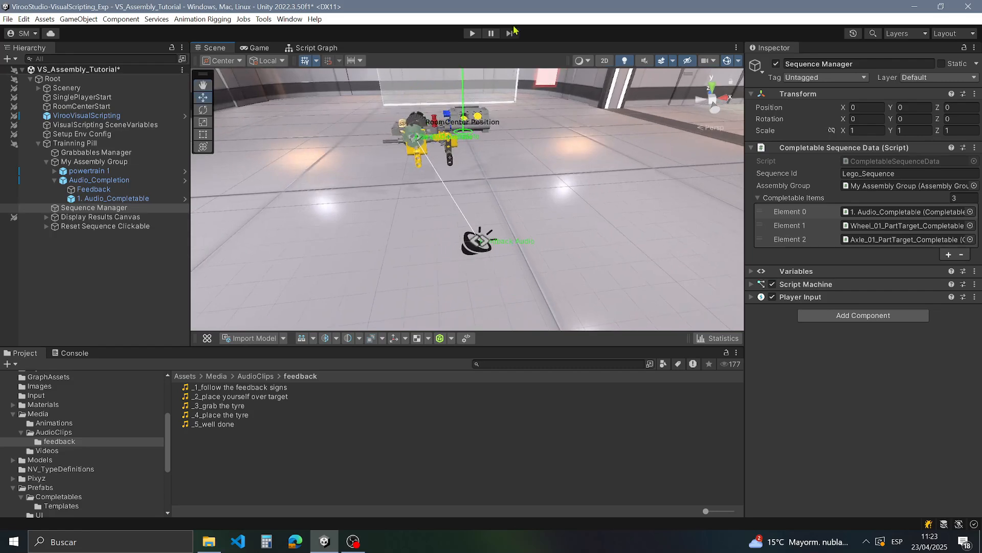
left_click(472, 34)
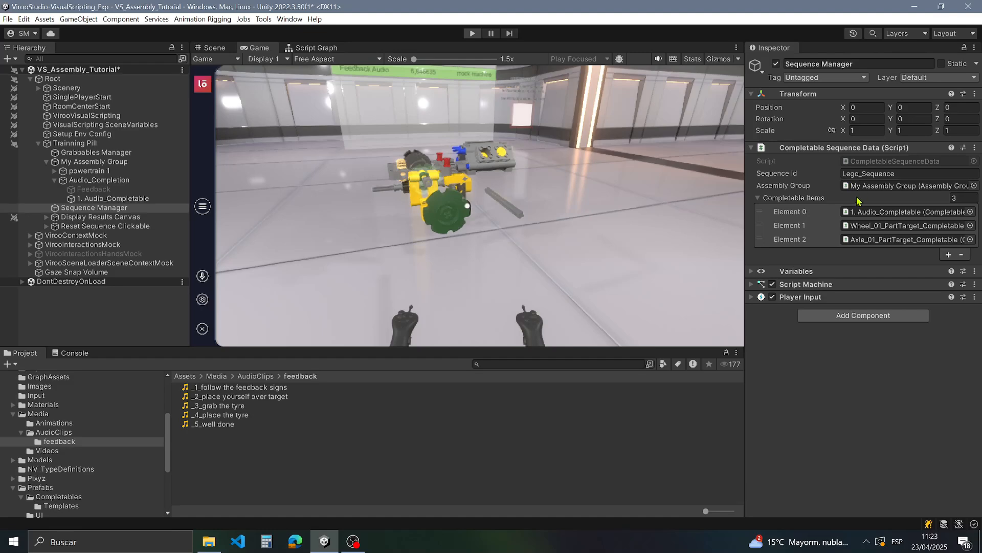
key("ctrl+p")
Step: Move Axle_01_PartTarget_Completable before Wheel_01_PartTarget_Completable in Completable Items, and collapse the Audio Source of 1. Audio_Completable
left_click_drag(798, 242, 801, 226)
right_click_drag(574, 241, 362, 210)
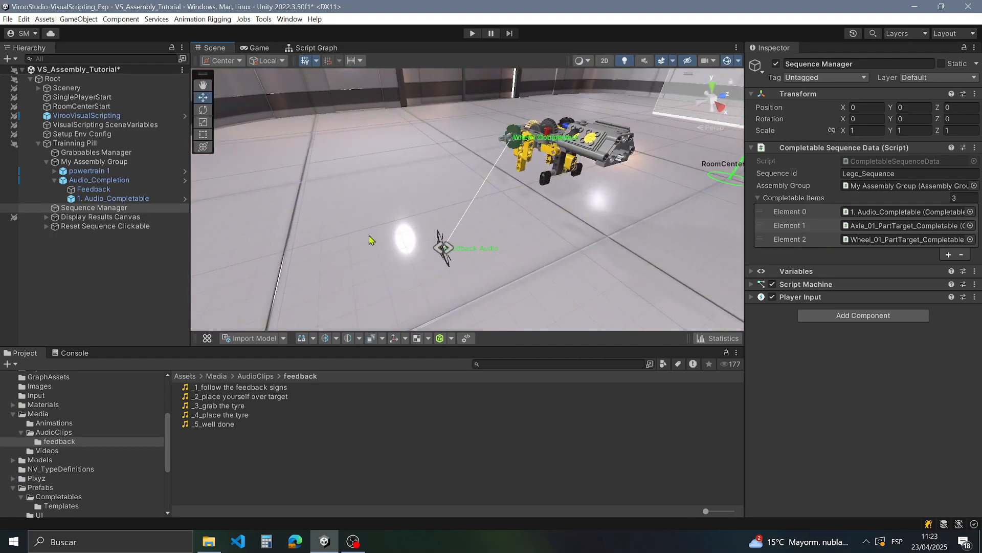
left_click(104, 199)
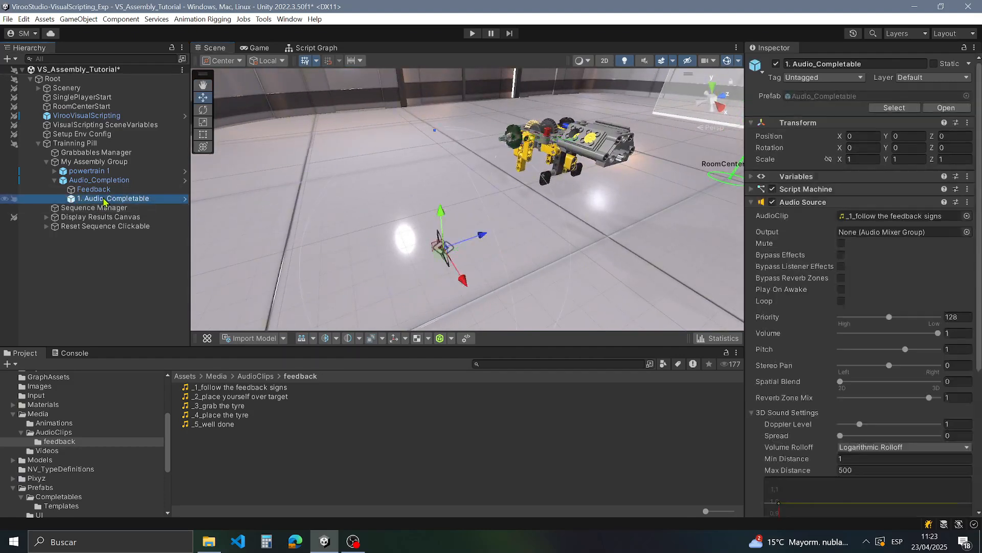
left_click(756, 202)
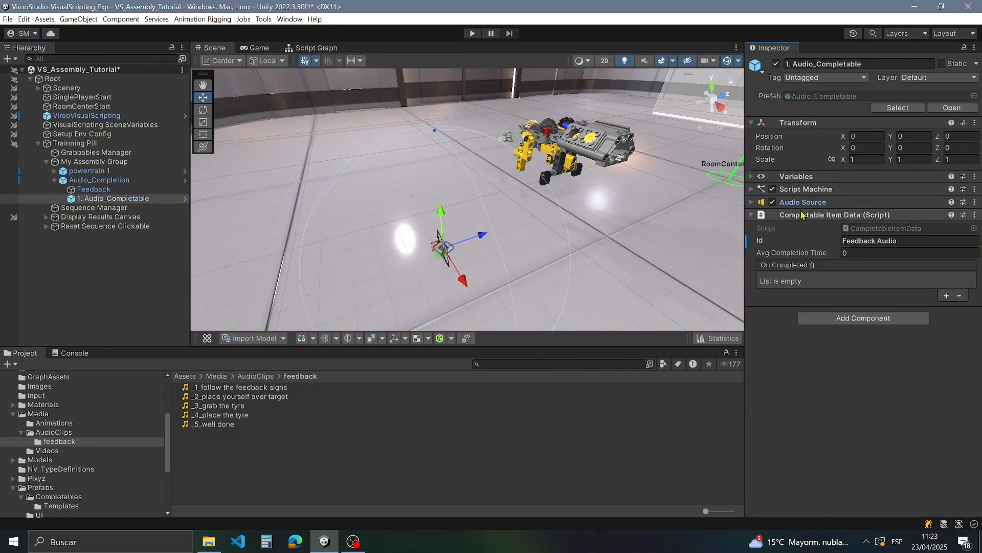
Step: Place the PlayerTrigger_Completion prefab from Prefabs/Completables/Templates on the floor between the assembly and the audio object
right_click_drag(365, 231, 546, 239)
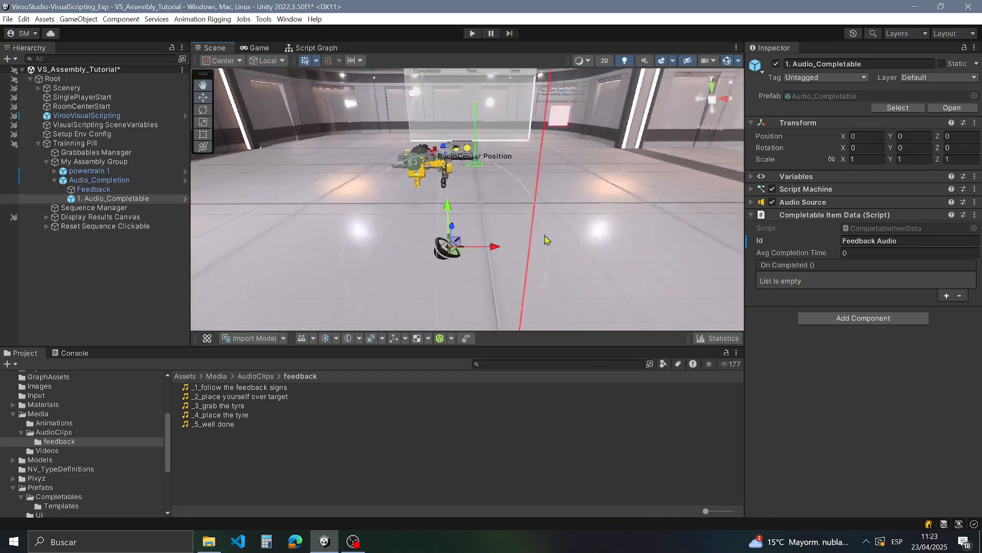
right_click_drag(475, 252, 455, 277)
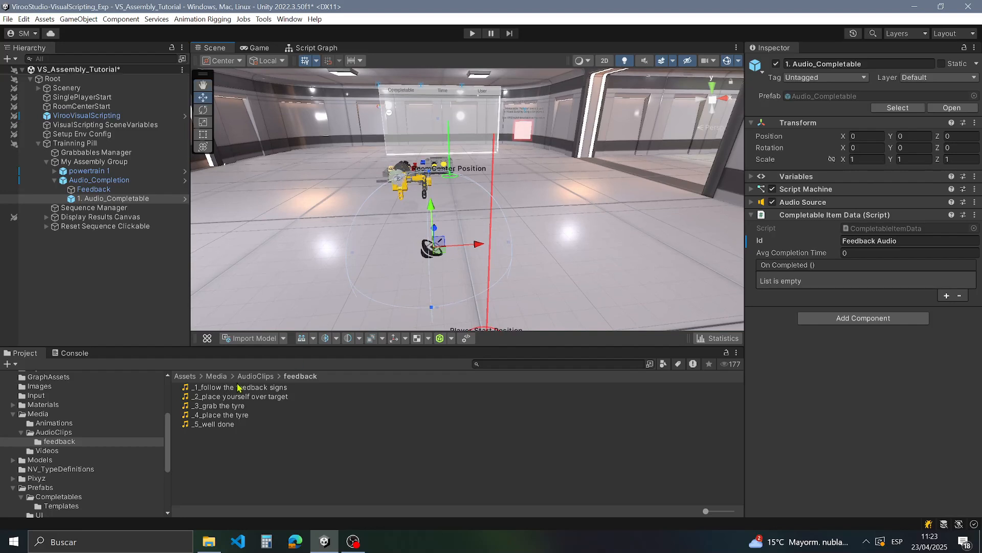
scroll(65, 444, "down", 2)
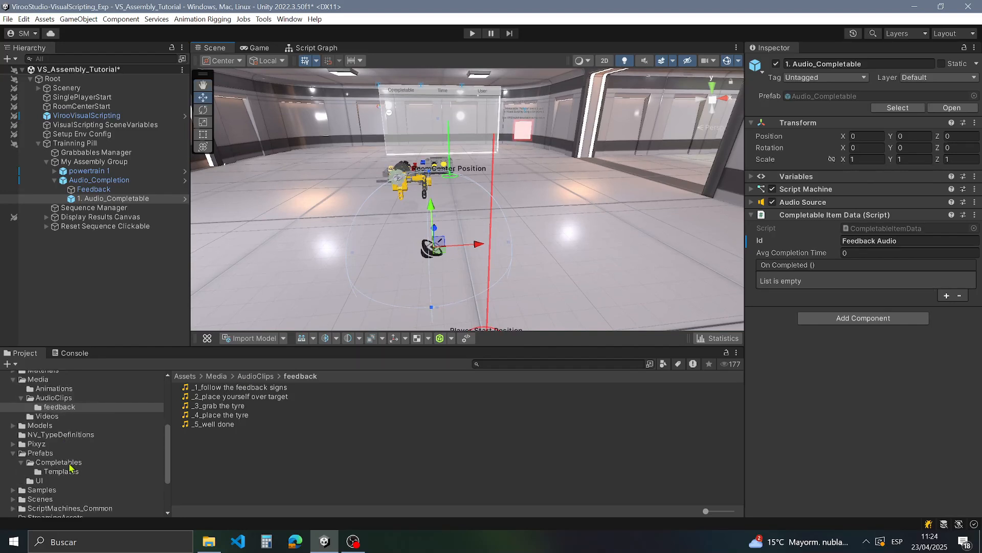
left_click(59, 462)
left_click(66, 473)
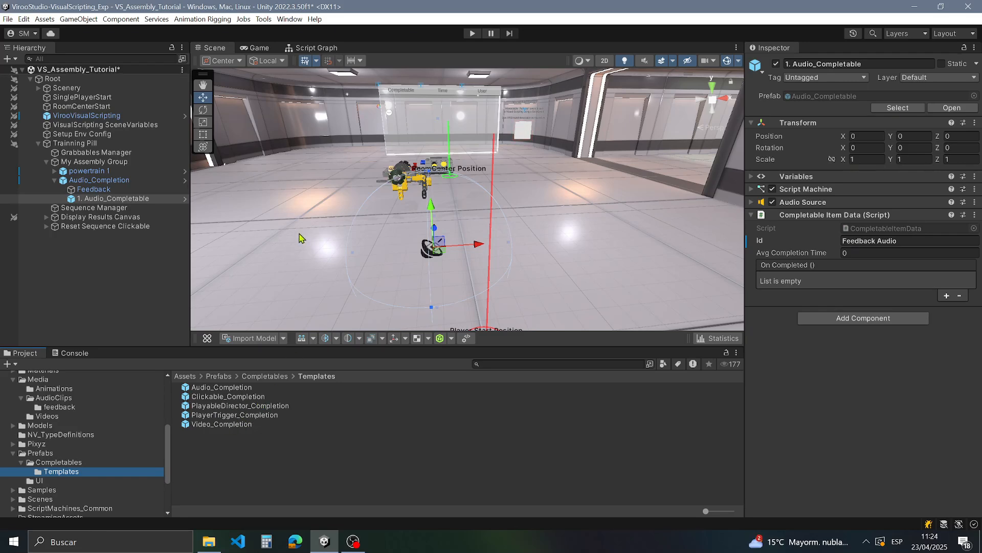
key("a")
right_click_drag(361, 229, 597, 218)
key("a")
key("s")
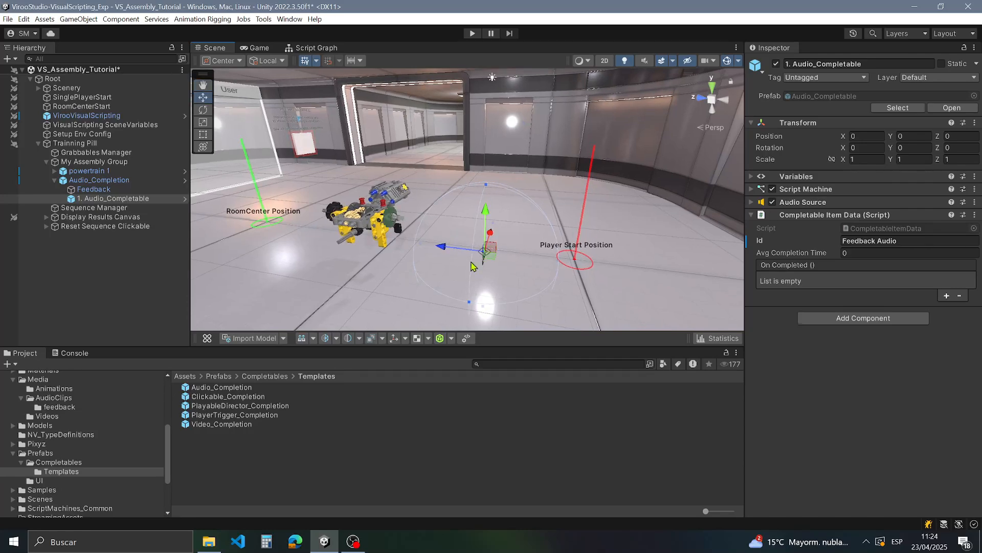
right_click_drag(429, 296, 500, 262)
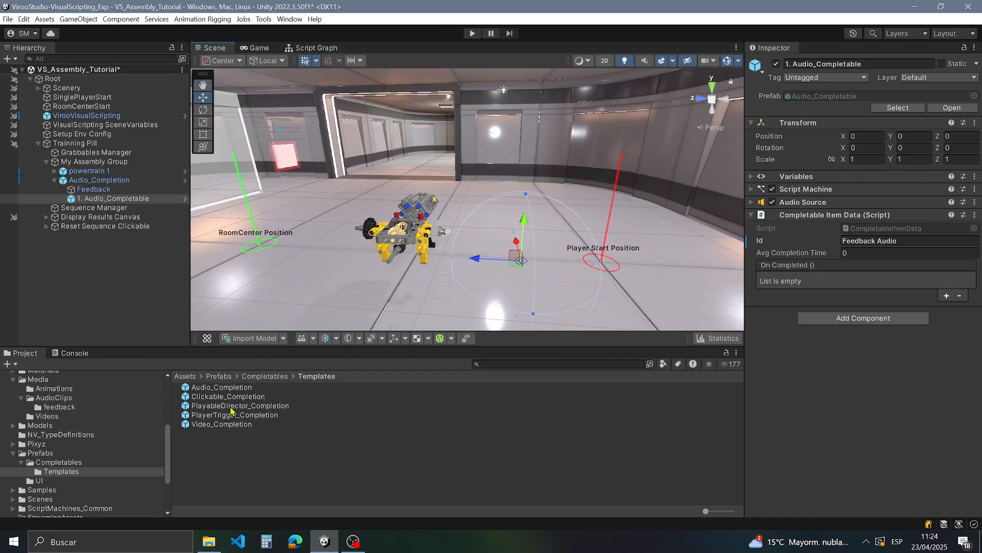
left_click_drag(233, 419, 491, 274)
right_click_drag(492, 273, 369, 287)
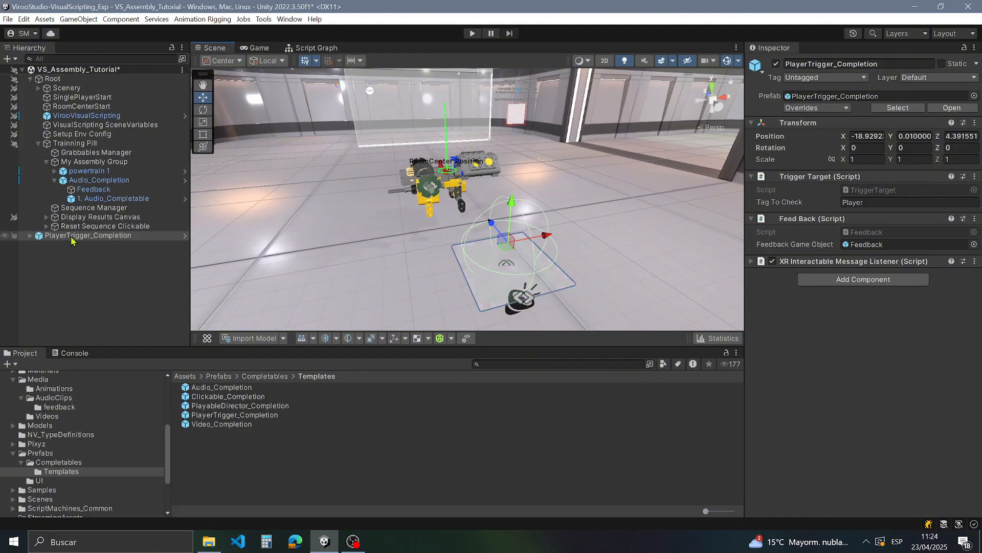
Step: Nest PlayerTrigger_Completion under My Assembly Group, directly below Audio_Completion
left_click_drag(72, 241, 94, 185)
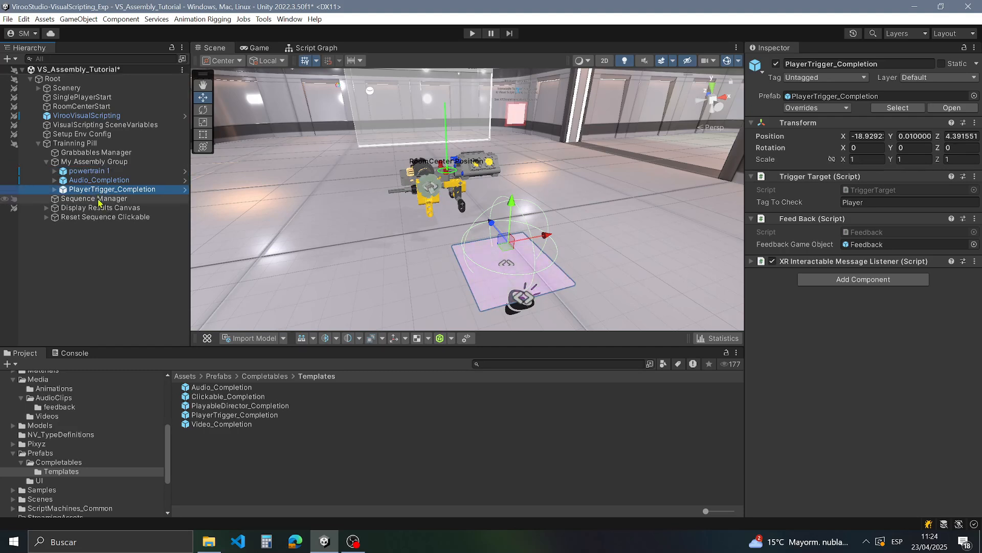
left_click(94, 182)
left_click(98, 189)
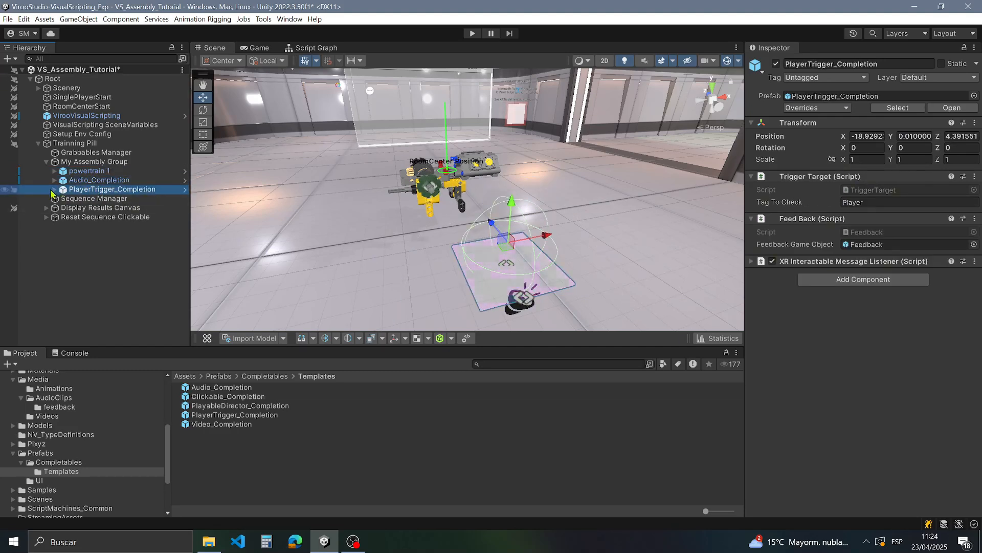
Step: Set the Id of PlayerTrigger_Completion's Trigger child to "Player Start Position" and rename that object "Player Trigger"
left_click(54, 189)
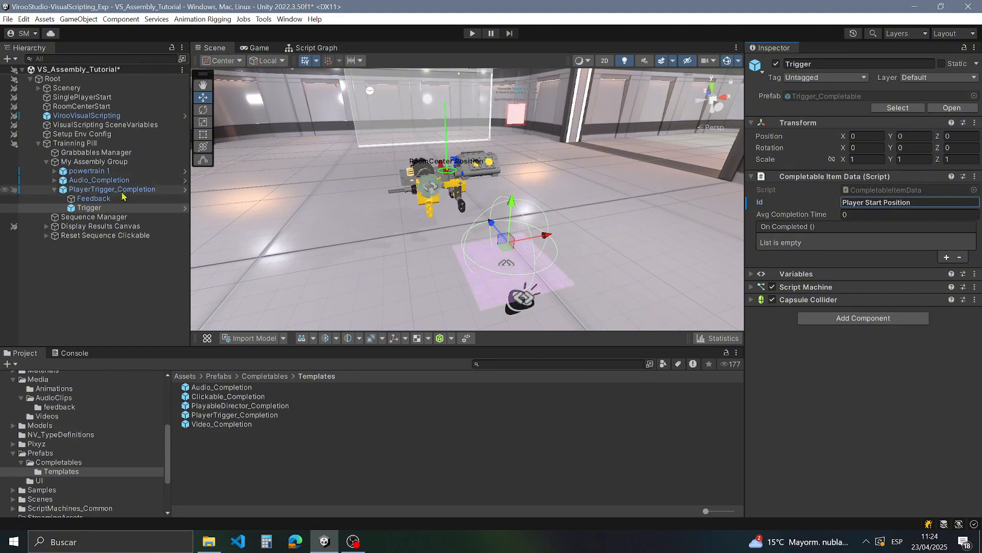
left_click(88, 206)
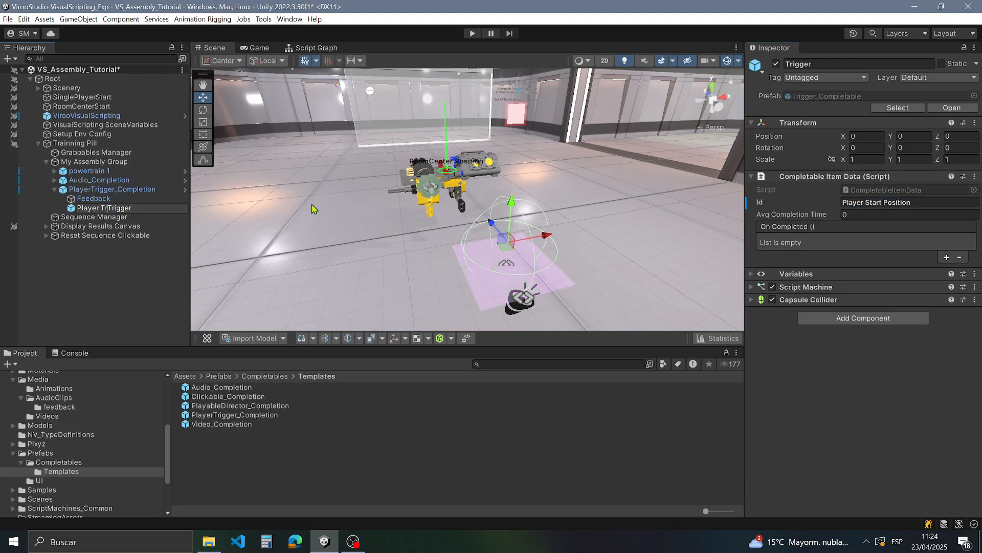
key("Return")
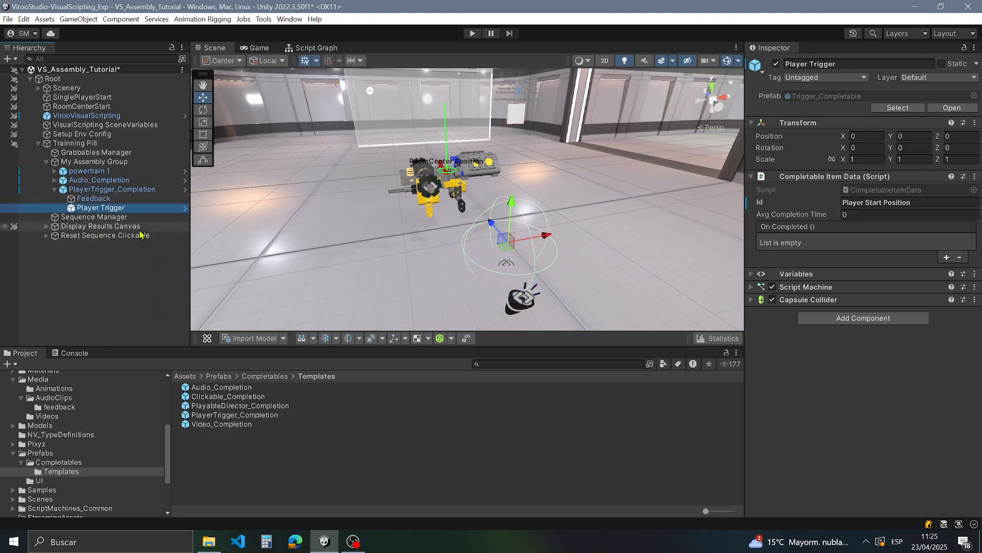
Step: Add a fourth entry to the Sequence Manager's Completable Items list
left_click(94, 217)
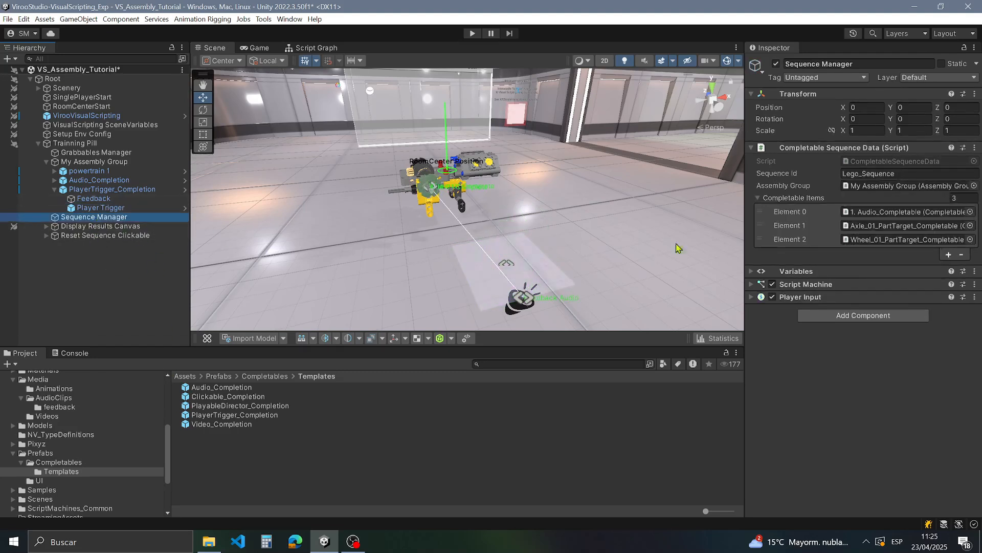
left_click(949, 255)
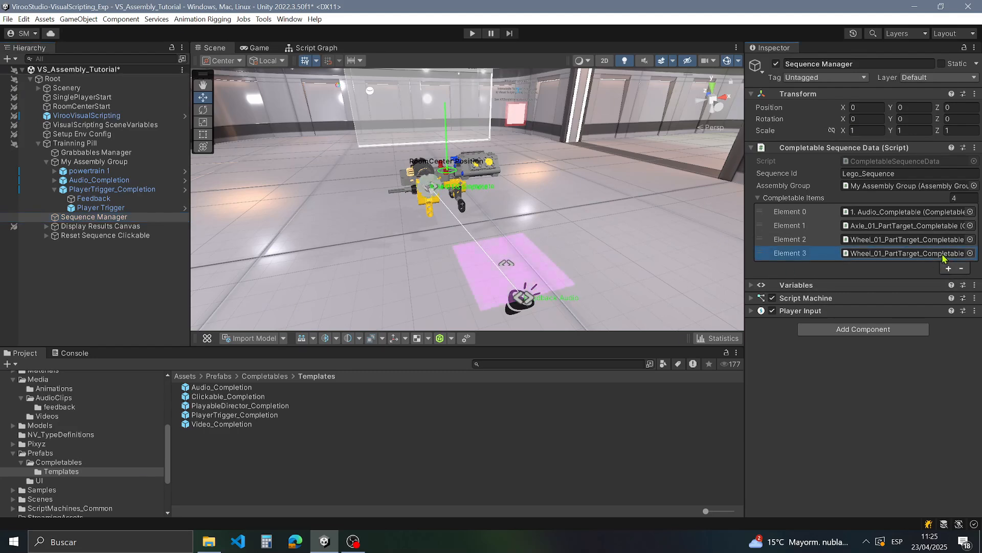
Step: Try to assign Player Trigger to Element 3 of Completable Items directly from the scene hierarchy
left_click_drag(95, 210, 764, 266)
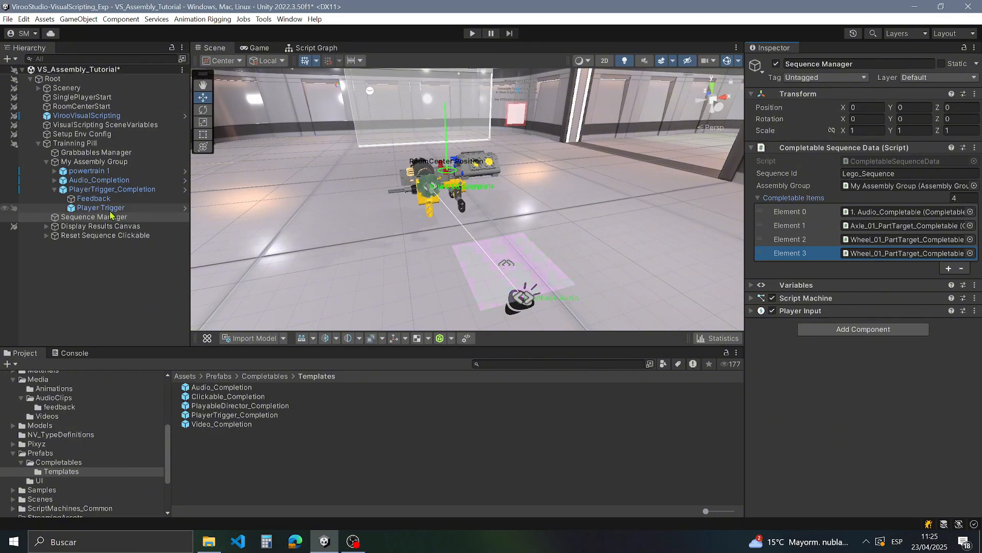
left_click_drag(110, 210, 885, 260)
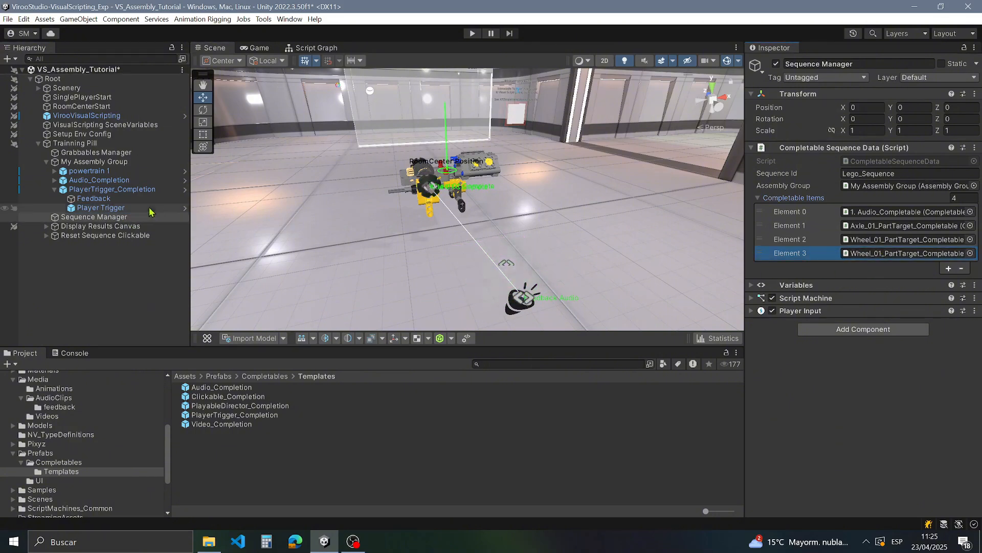
left_click(113, 190)
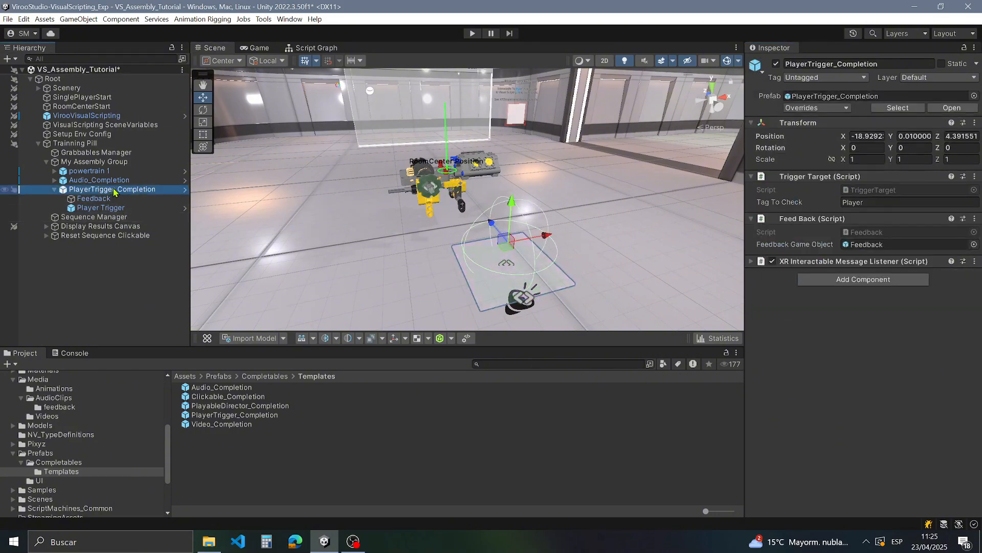
left_click(113, 210)
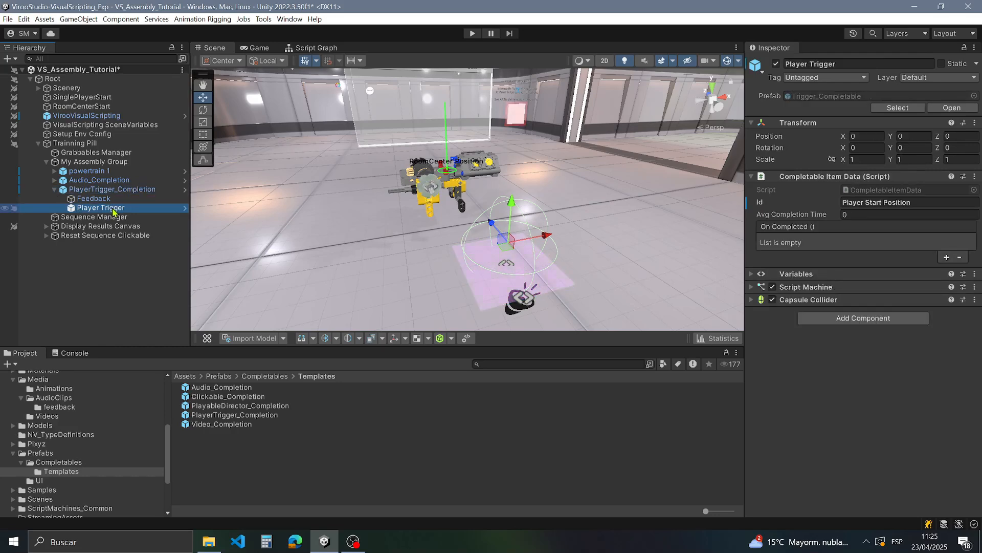
left_click(114, 218)
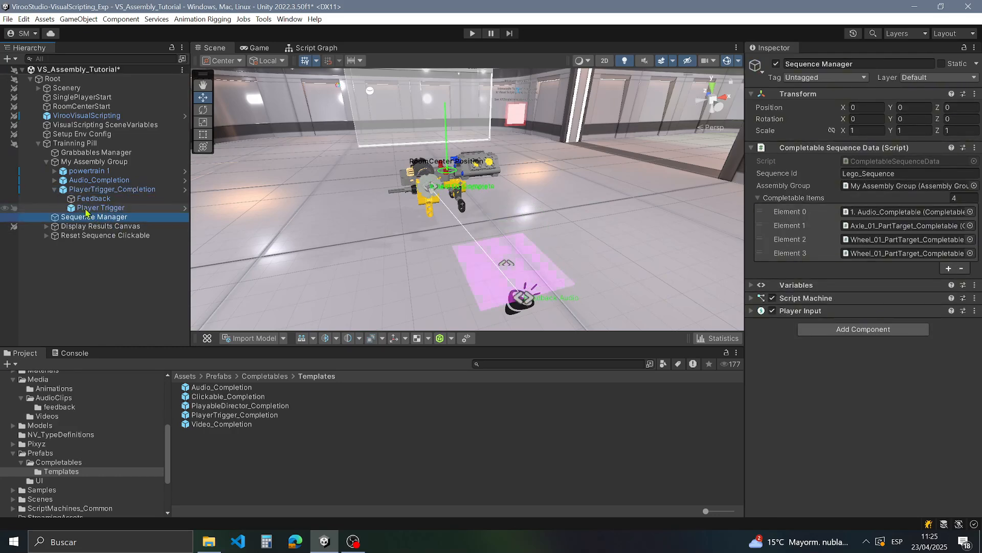
left_click_drag(92, 210, 708, 270)
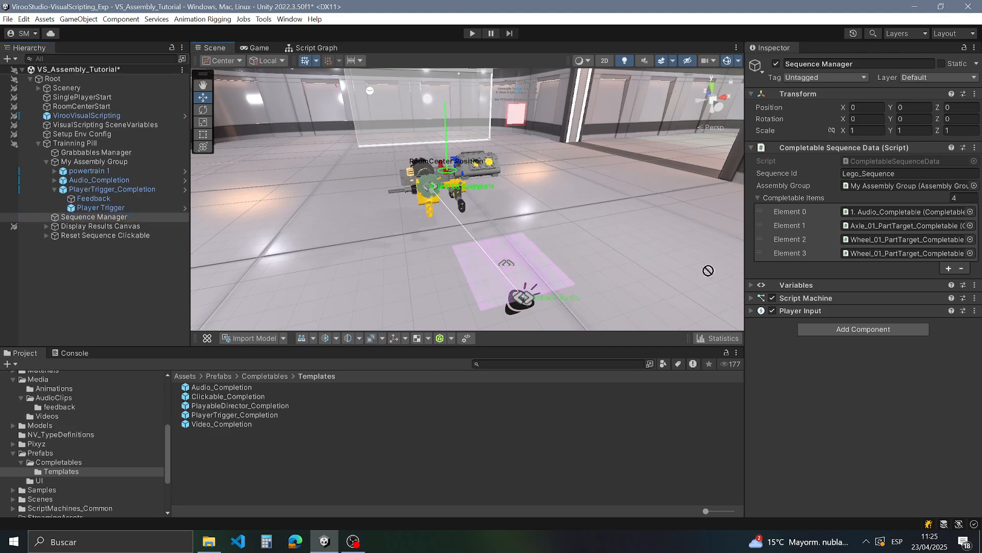
mouse_move(859, 263)
left_mouse_down()
mouse_move(863, 241)
mouse_move(865, 266)
left_mouse_up()
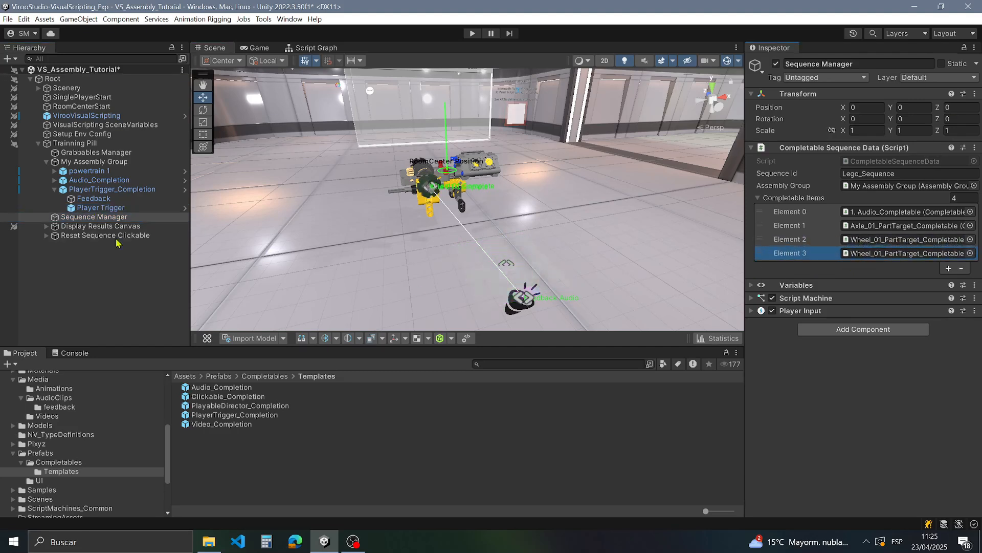
left_click_drag(106, 210, 609, 249)
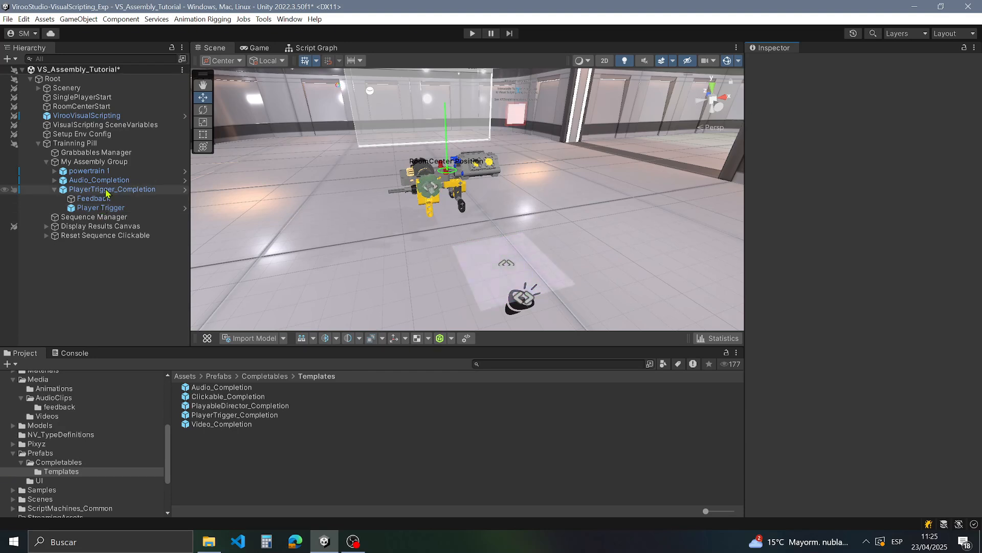
left_click(94, 216)
left_click_drag(101, 208, 497, 247)
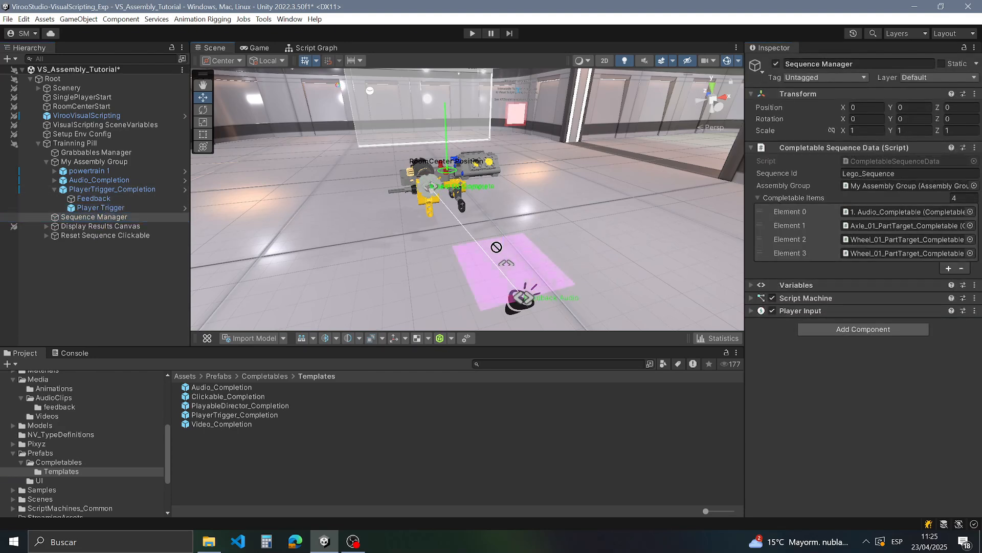
left_click_drag(670, 253, 882, 261)
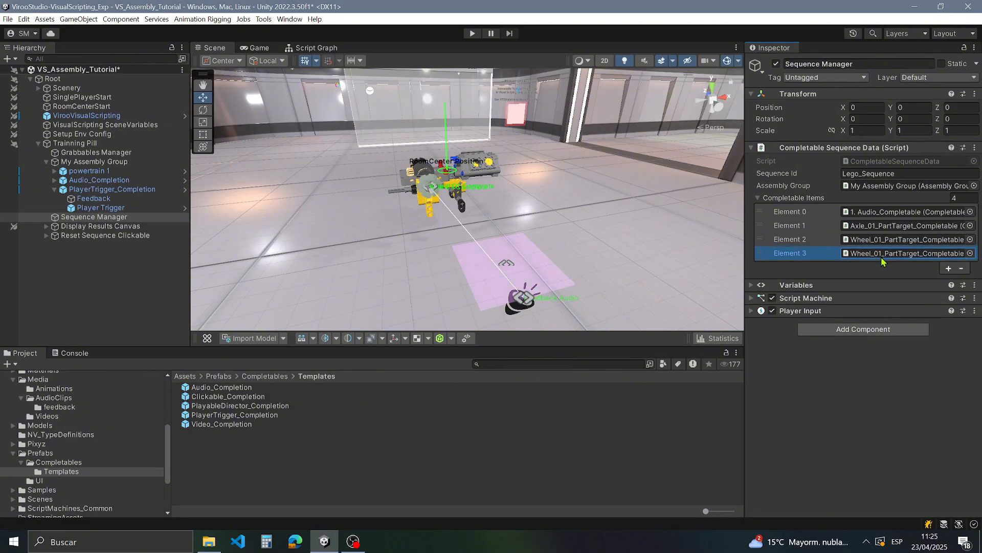
Step: Assign Player Trigger to Element 3 of Completable Items using the Completable Item Data object picker
left_click(970, 253)
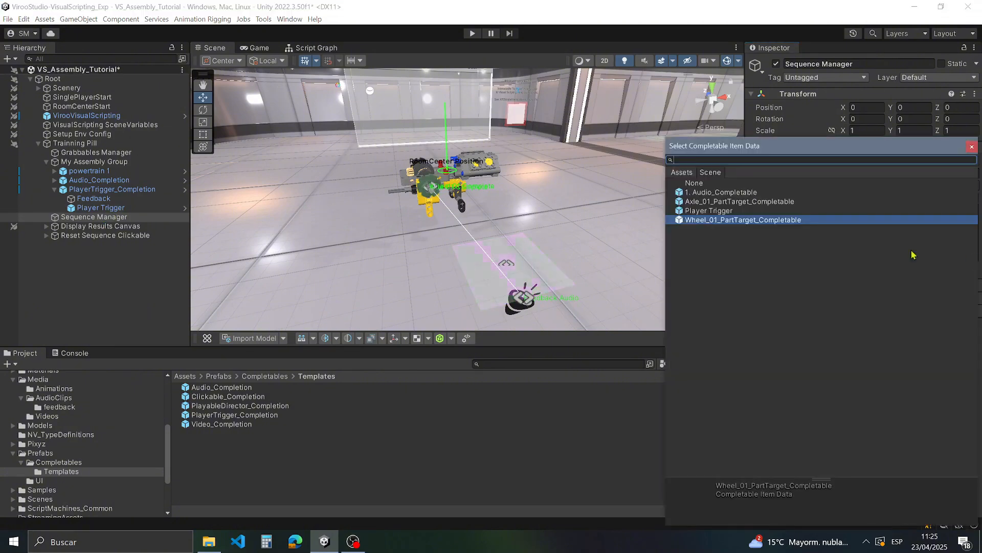
left_click(712, 211)
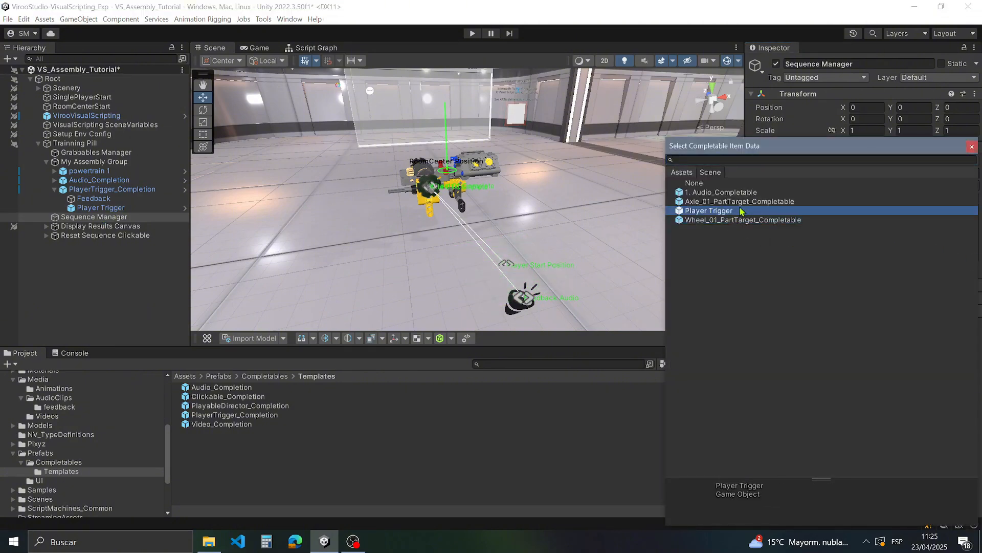
left_click_drag(795, 150, 779, 152)
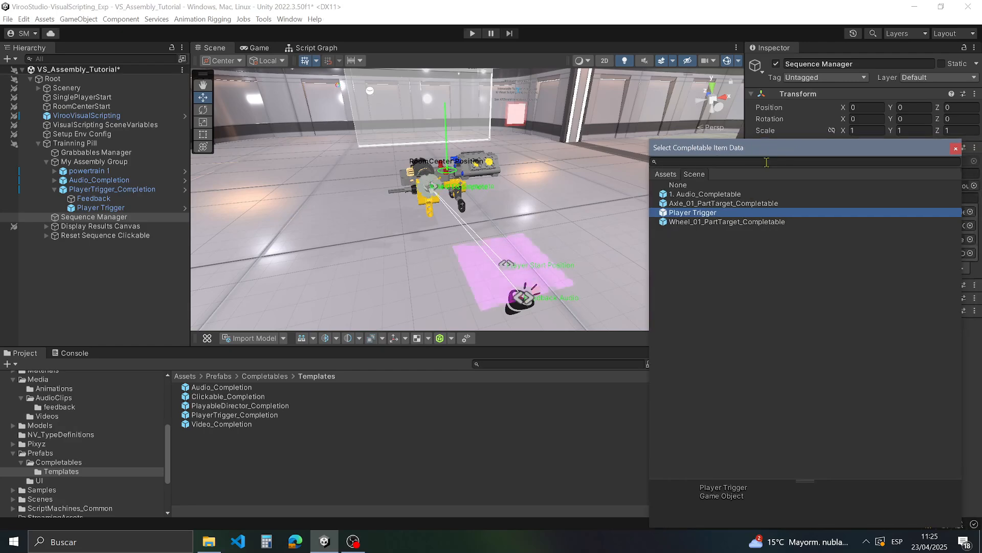
double_click(714, 214)
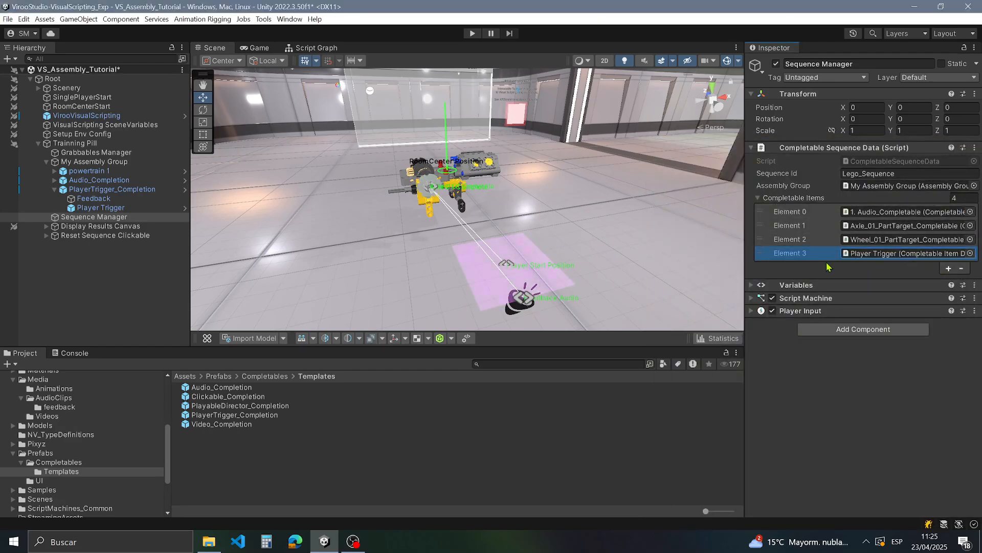
Step: Move Player Trigger to second place in Completable Items, between 1. Audio_Completable and Axle_01_PartTarget_Completable
right_click_drag(595, 190, 377, 221)
key("d")
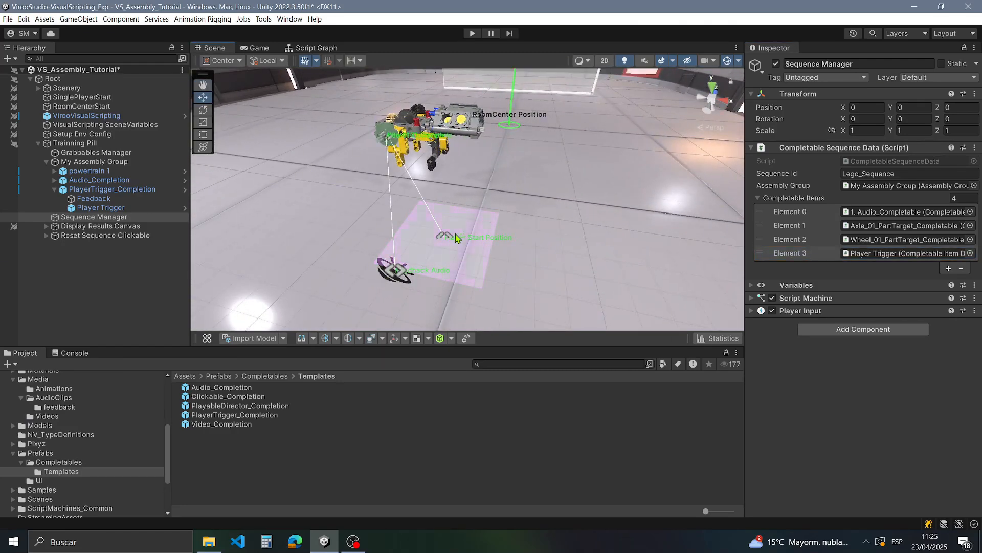
left_click(786, 253)
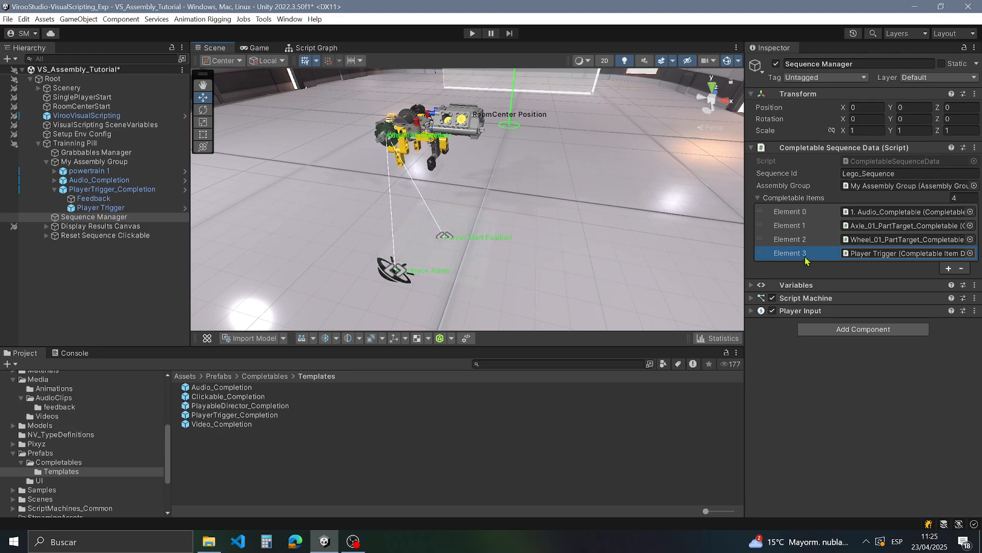
left_click_drag(797, 255, 792, 227)
Step: Examine the Player Trigger's zone and collider on the floor in relation to the assembly and the audio object
left_click_drag(490, 235, 442, 235, "alt")
right_click_drag(442, 234, 435, 260)
left_click_drag(448, 236, 411, 236, "alt")
right_click_drag(453, 235, 528, 234)
left_click(115, 208)
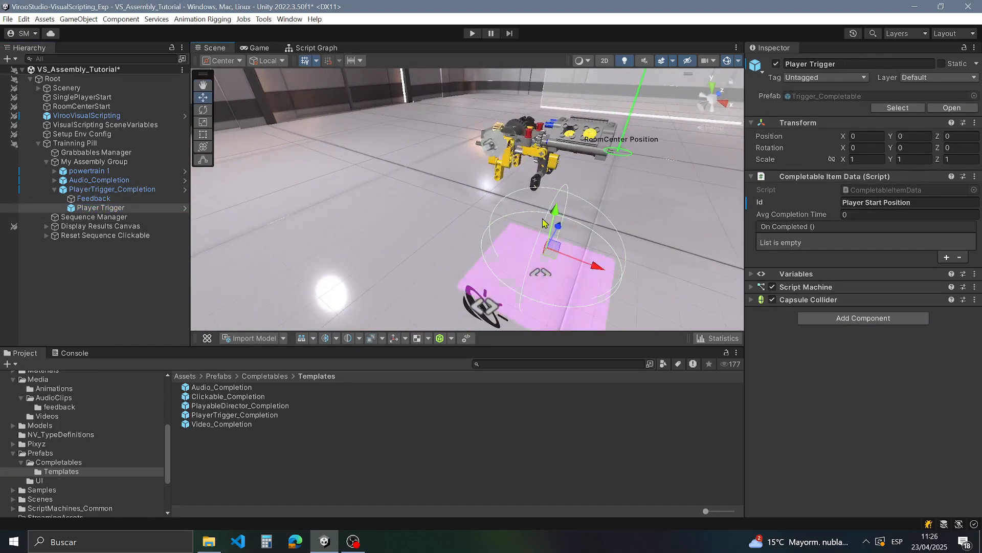
left_click_drag(548, 222, 414, 214, "alt")
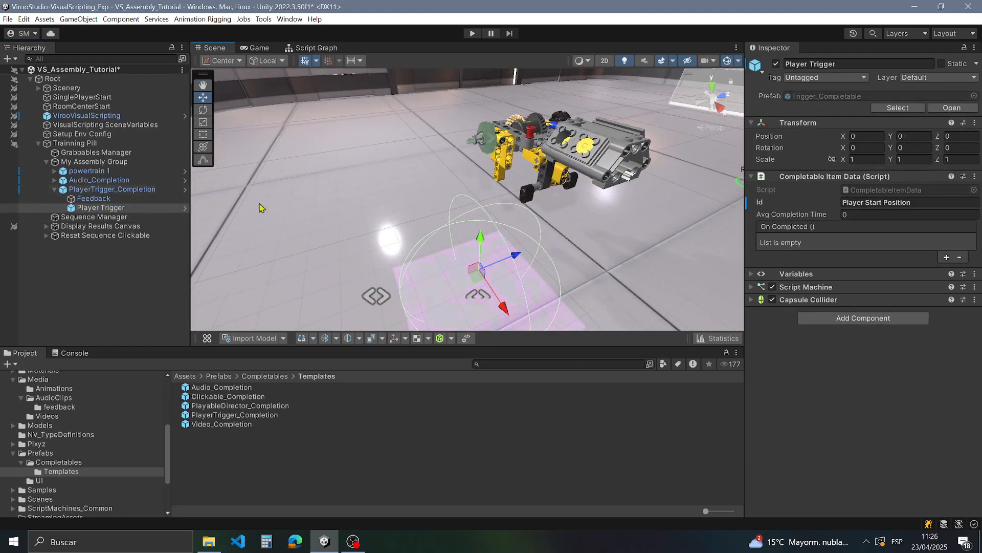
left_click(94, 217)
right_click_drag(589, 223, 706, 164)
Step: Run the scene, let the feedback audio step play, and walk onto the highlighted floor area to test the player trigger
left_click(473, 34)
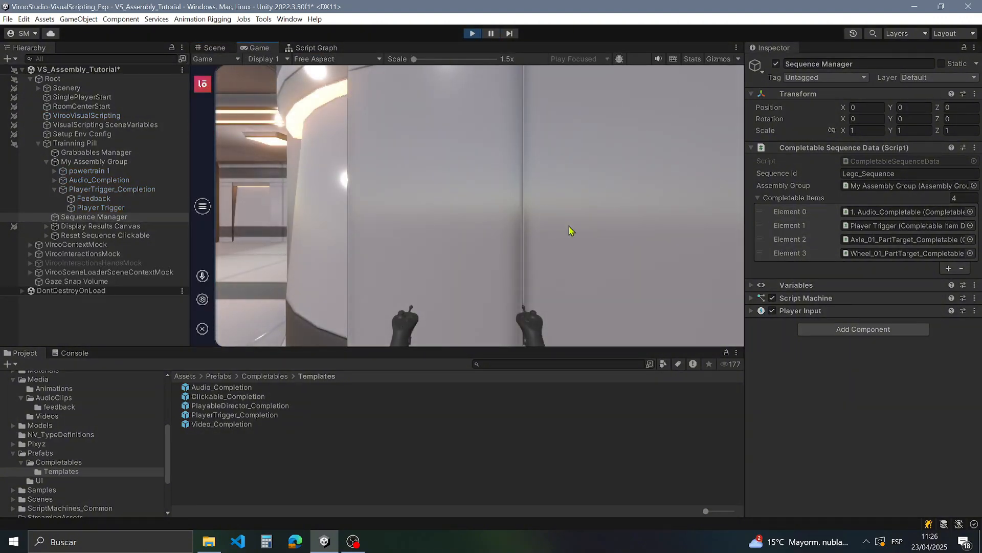
left_click(570, 237)
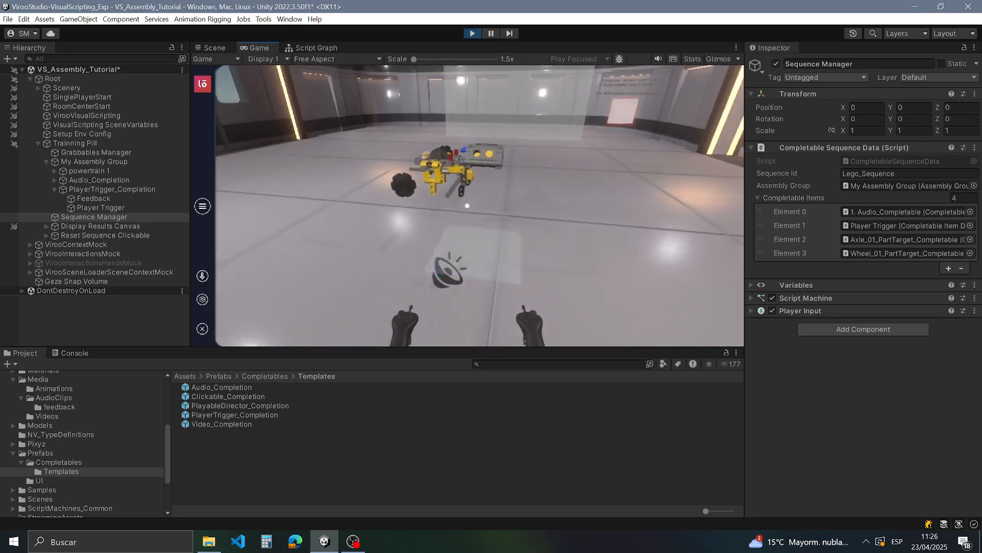
key("d")
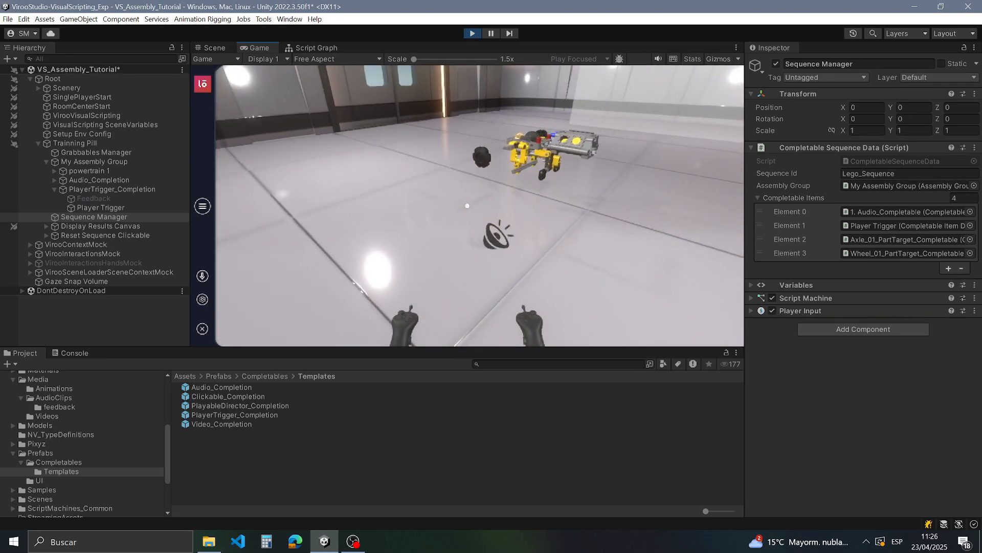
key("d")
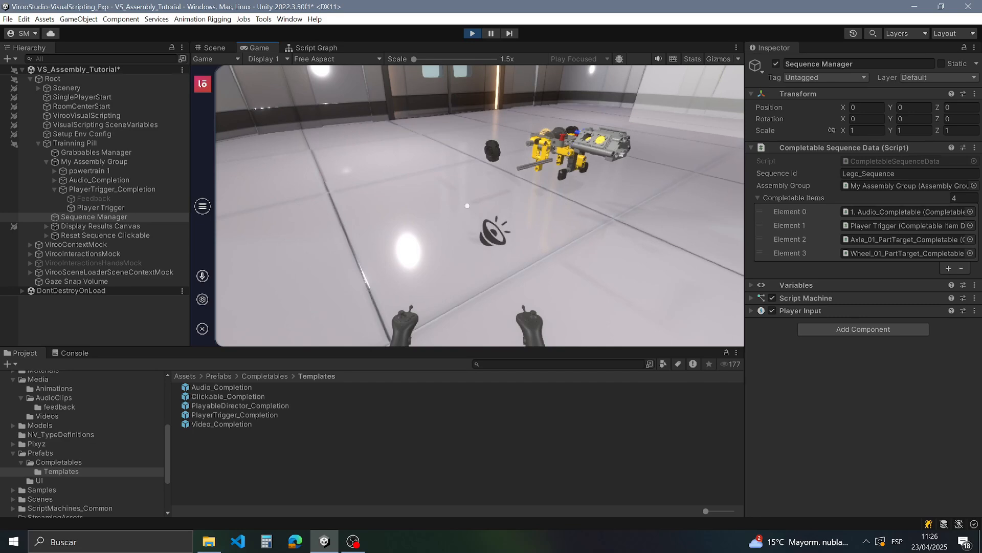
key("w")
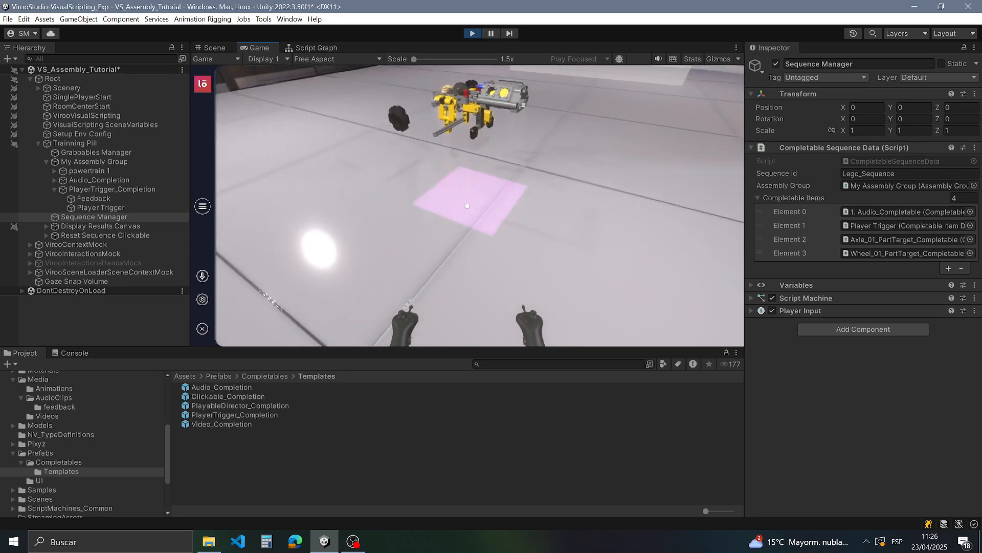
key("f")
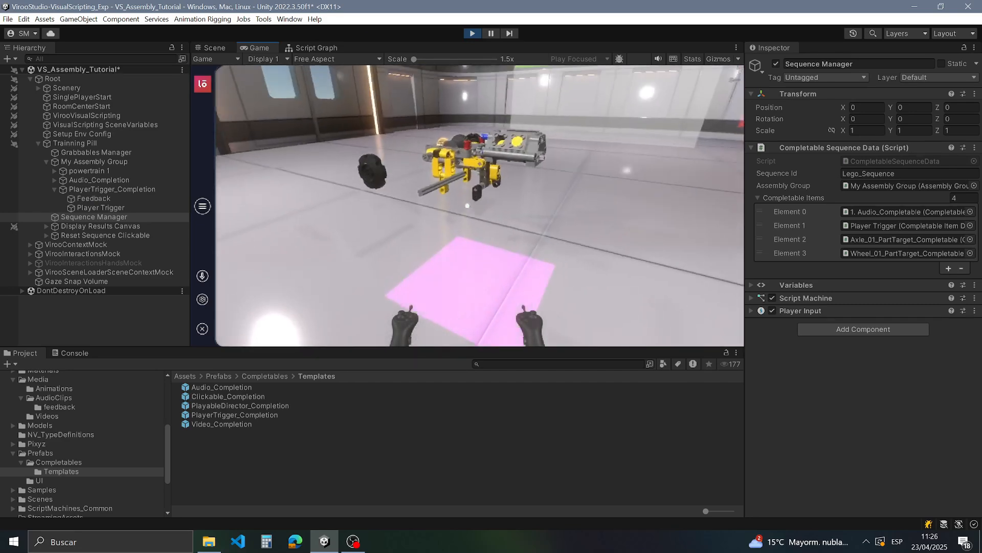
key("w")
key("w")
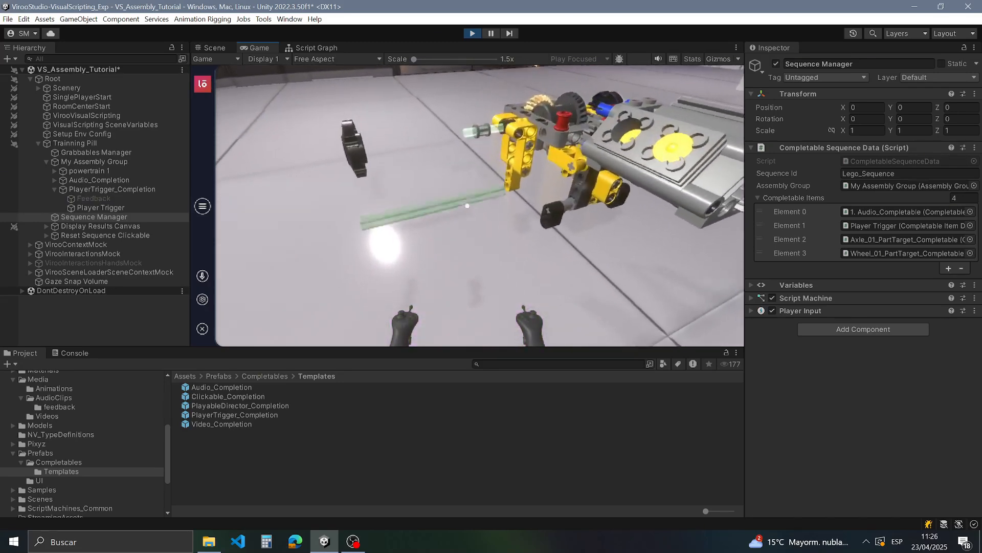
Step: Grab the cross axle and fit it into its target on the powertrain to test the axle step
key("w")
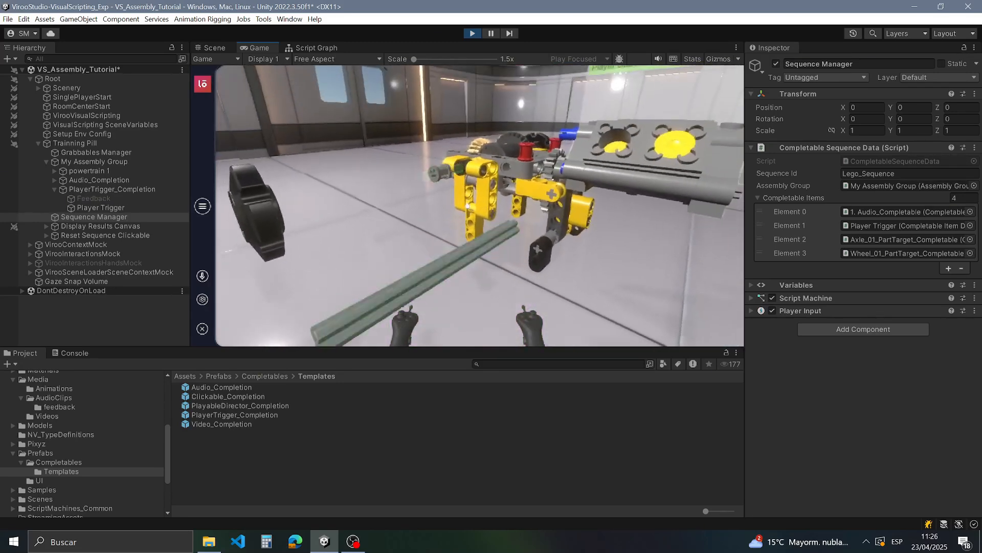
left_click(467, 205)
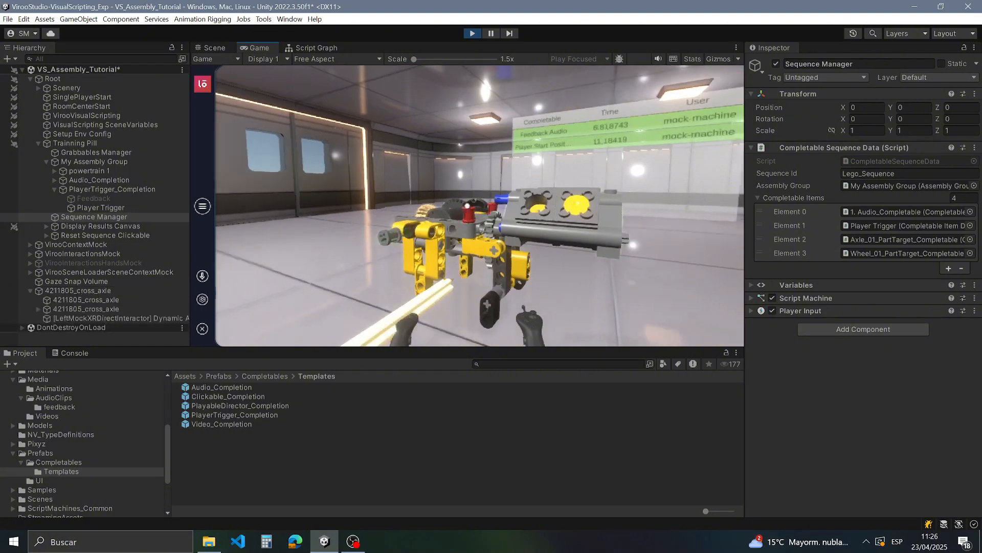
key("w")
left_click(468, 206)
key("s")
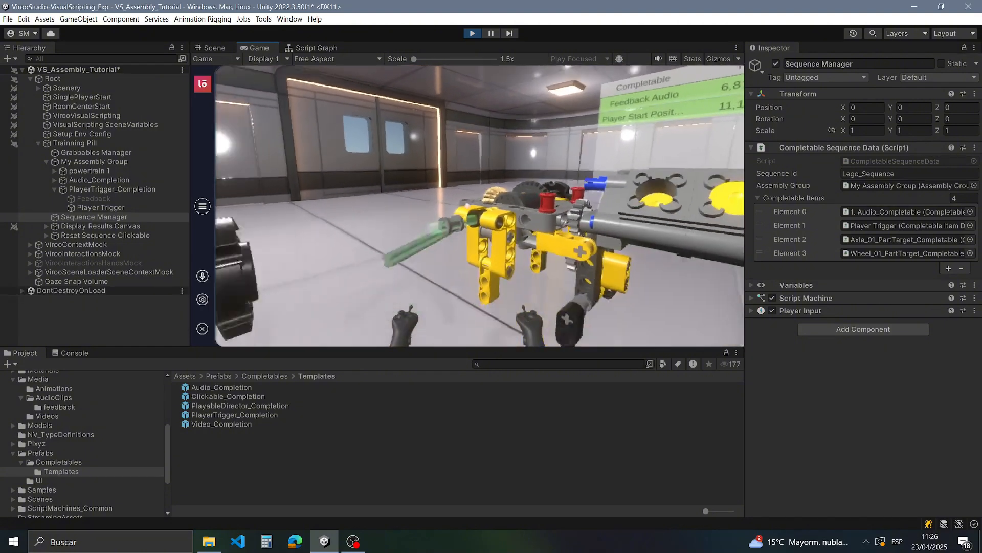
key("w")
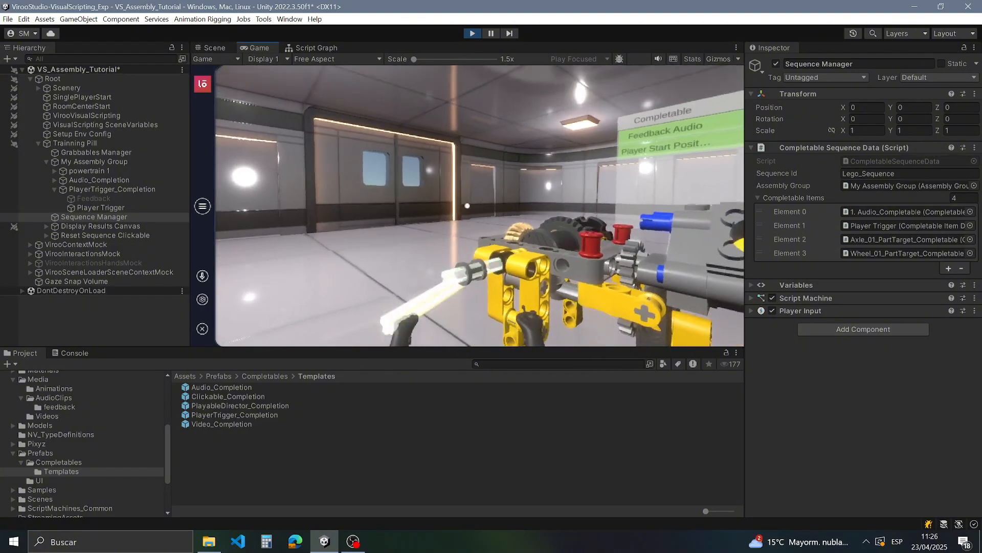
left_click(467, 205)
Step: Grab the sprocket wheel, place it on the axle target, and view the completion table on the results canvas
key("s")
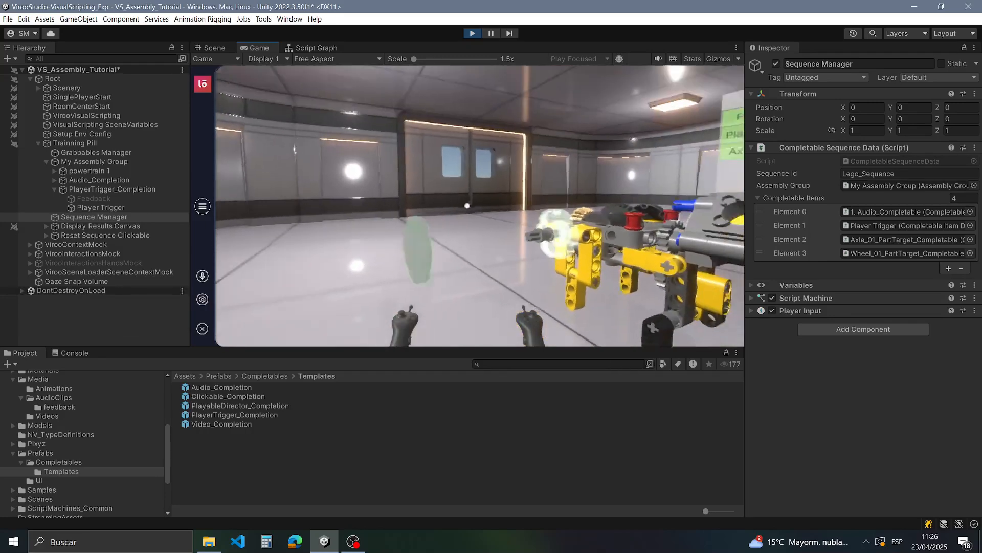
left_click(467, 205)
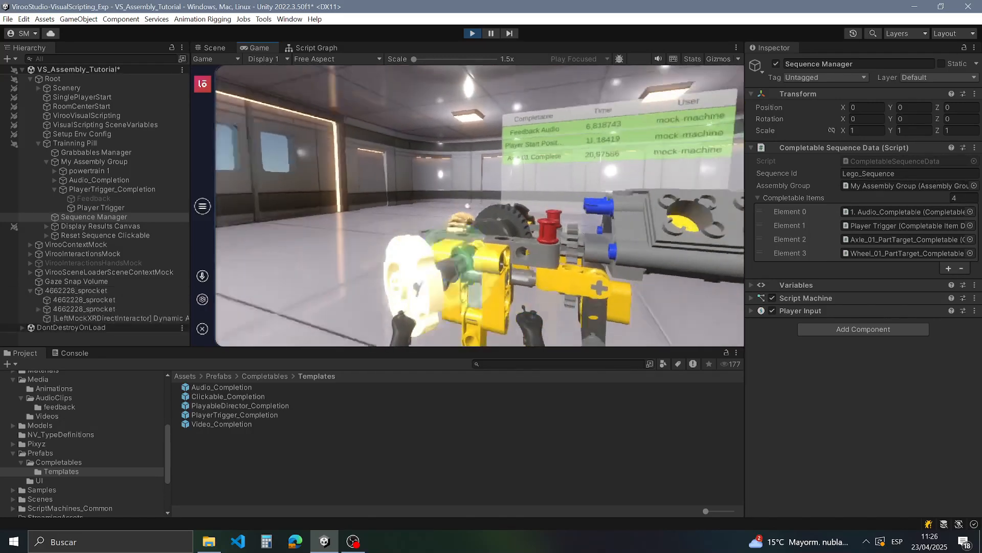
key("a")
left_click(467, 206)
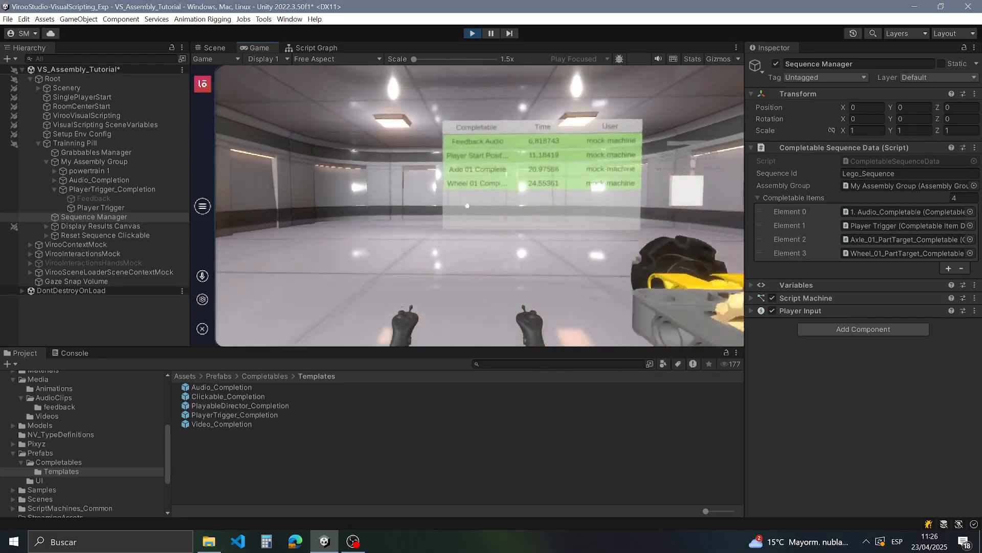
key("w")
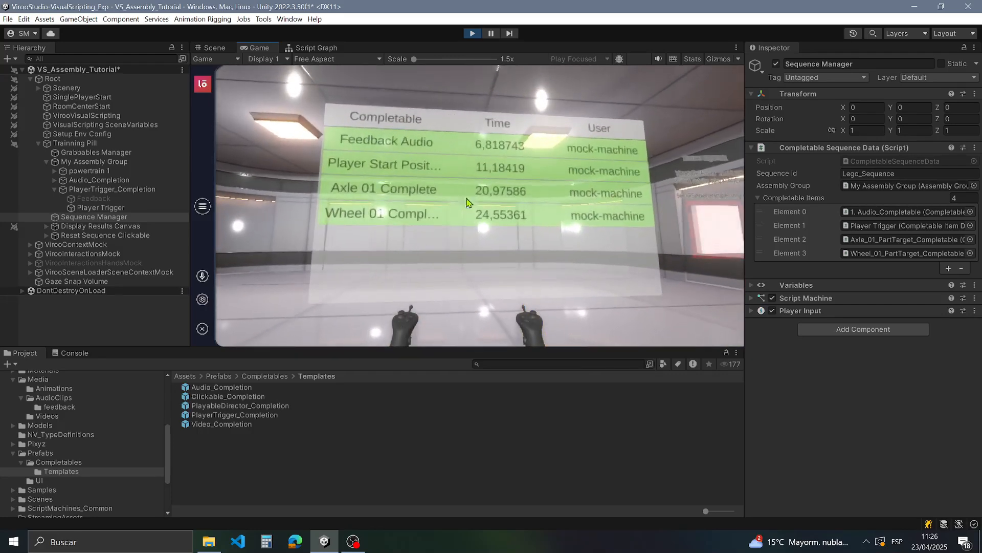
Step: Examine the completable names, times and users listed in the results table
key("w")
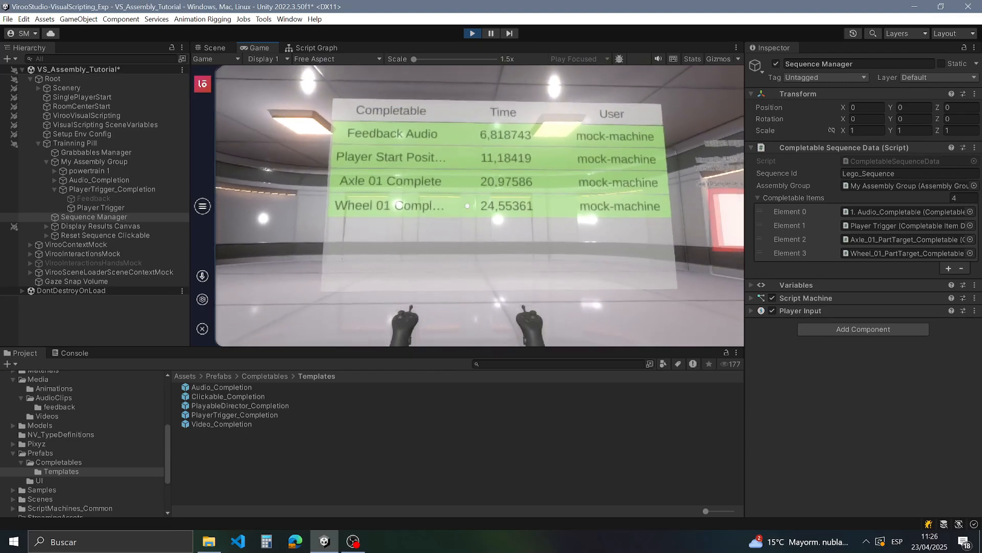
key("d")
key("a")
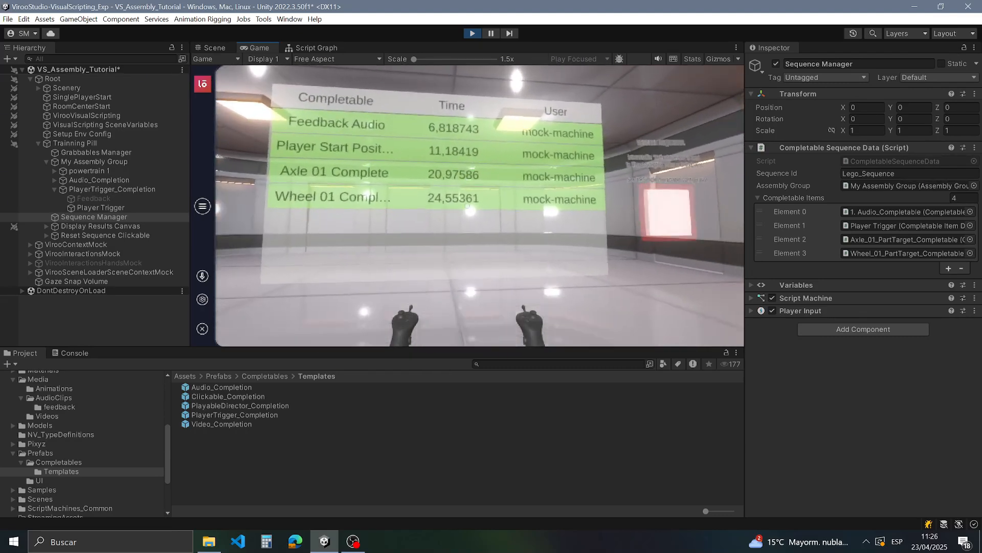
key("w")
key("d")
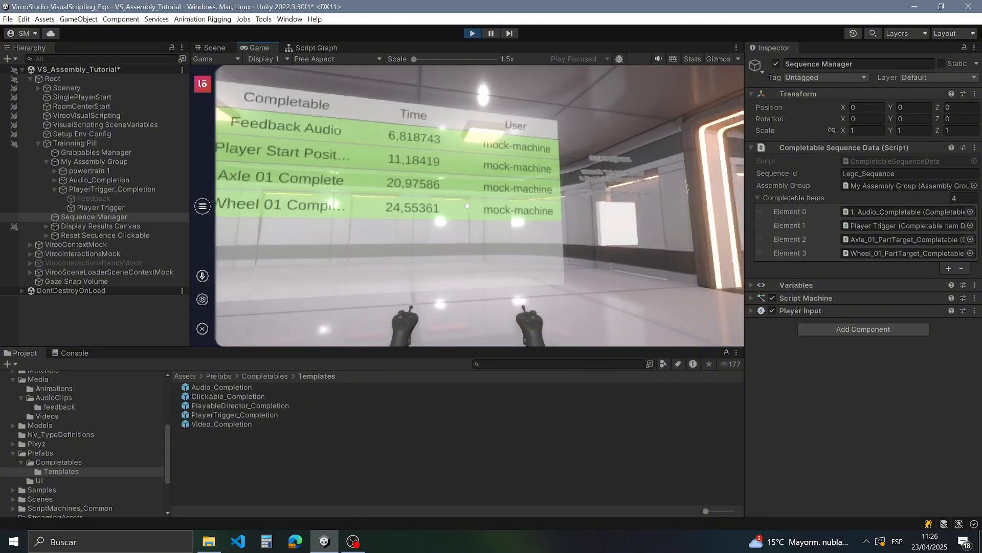
key("s")
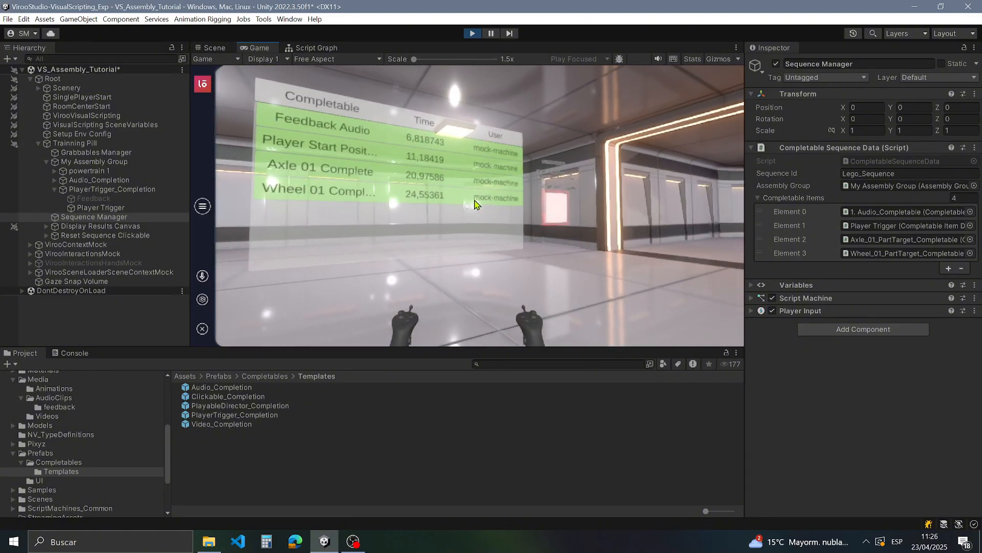
key("d")
key("a")
right_click_drag(509, 222, 538, 227)
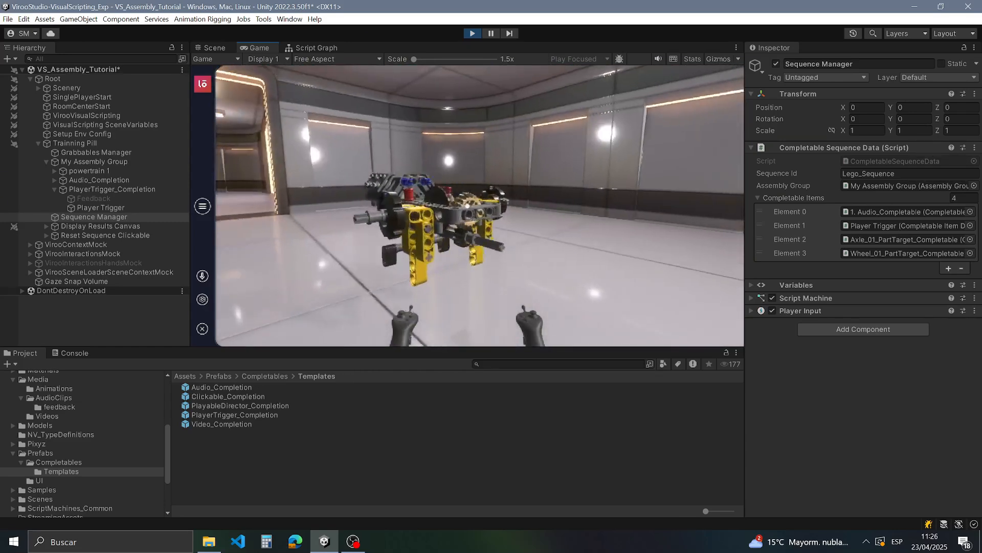
Step: Walk around the assembled powertrain and inspect its engine block and fitted parts from several sides
key("w")
key("w")
key("a")
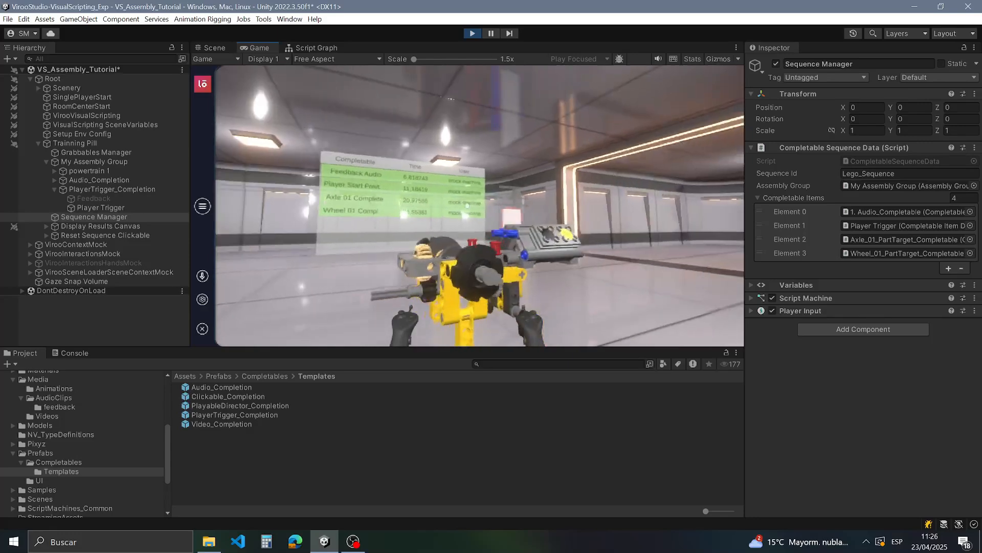
key("s")
key("d")
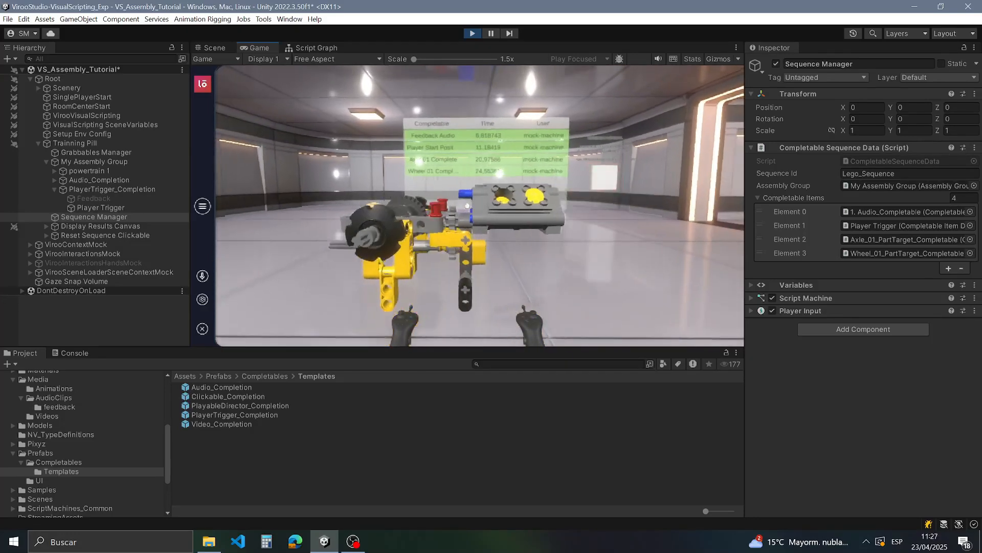
key("a")
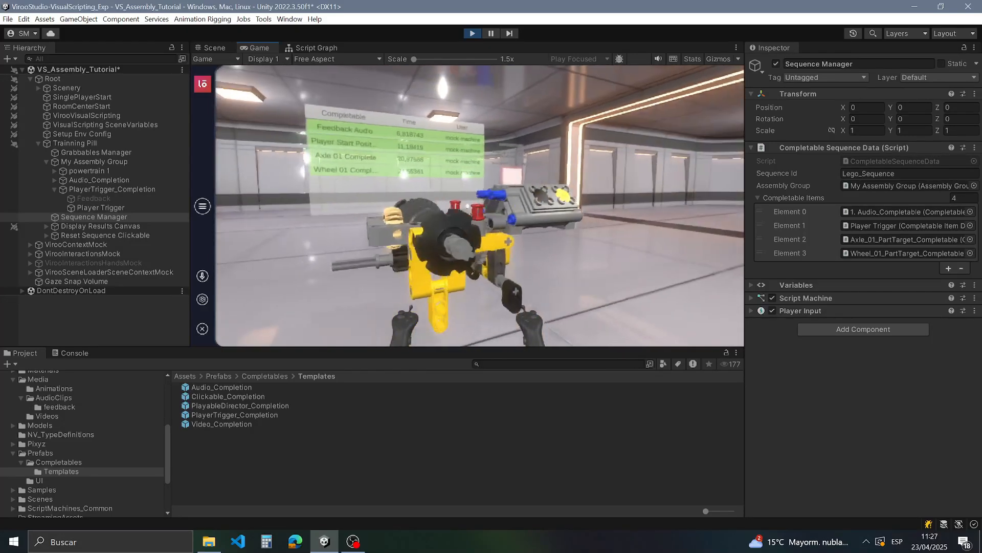
key("f")
key("s")
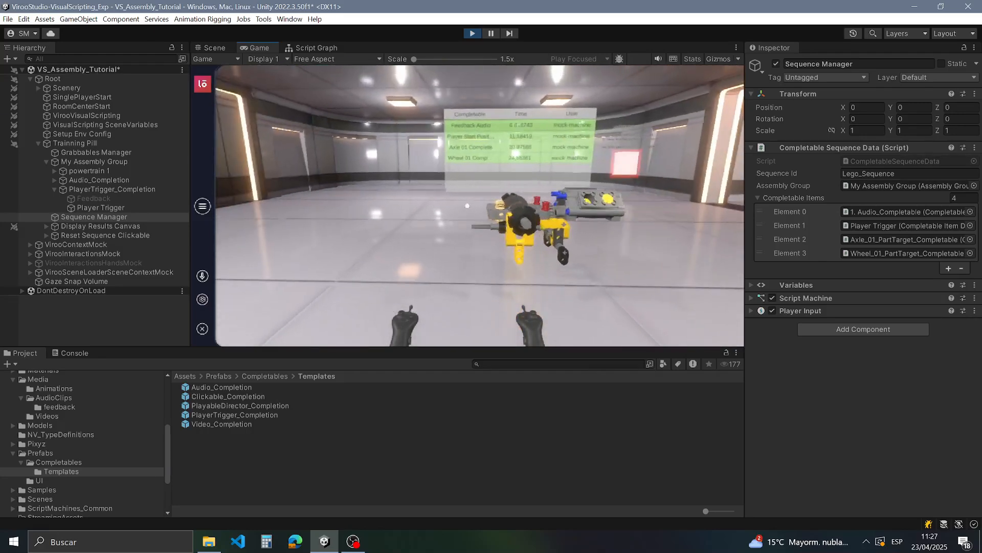
key("d")
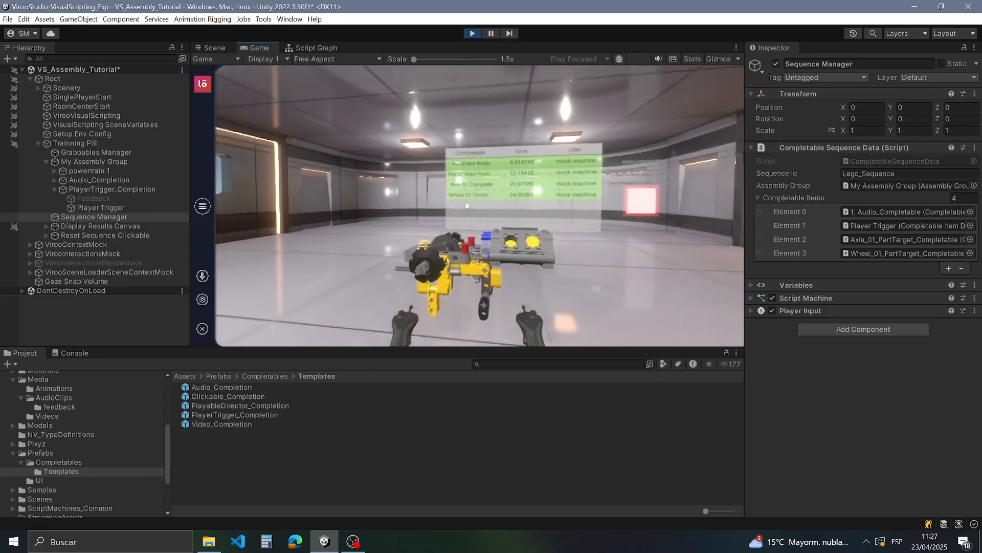
key("w")
key("a")
key("w")
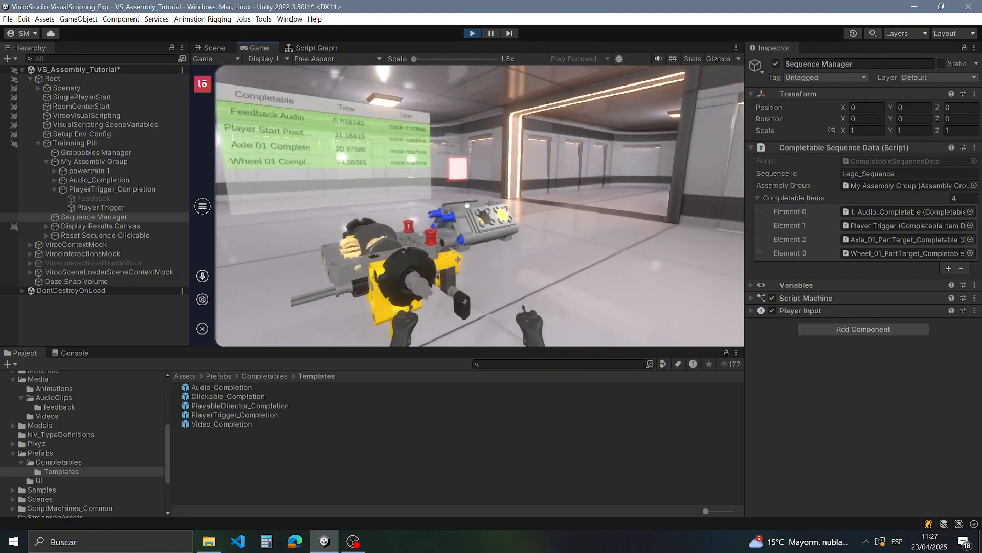
key("a")
key("a")
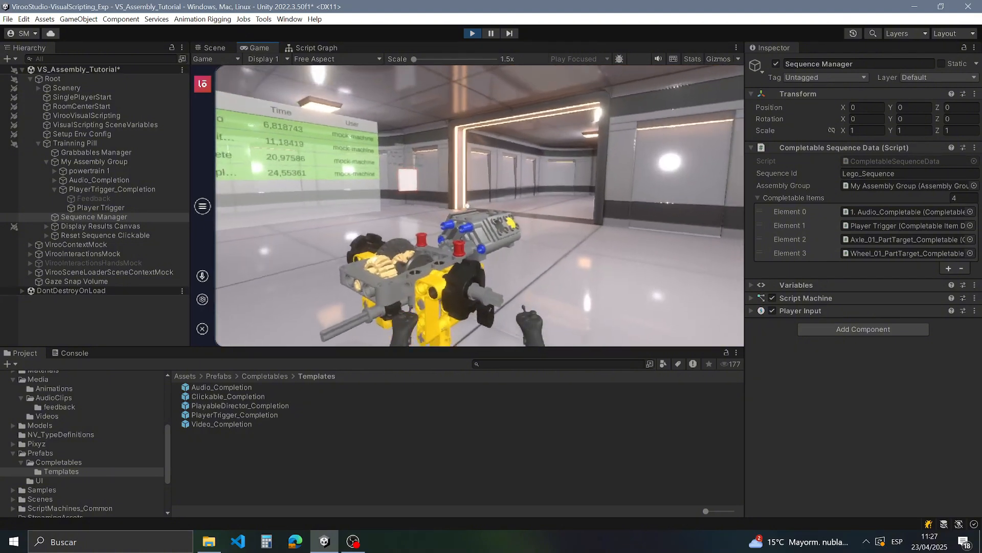
Step: Stop the running scene and select the engine(Default-_flexible1) parent object of the V-engine parts
left_click(473, 34)
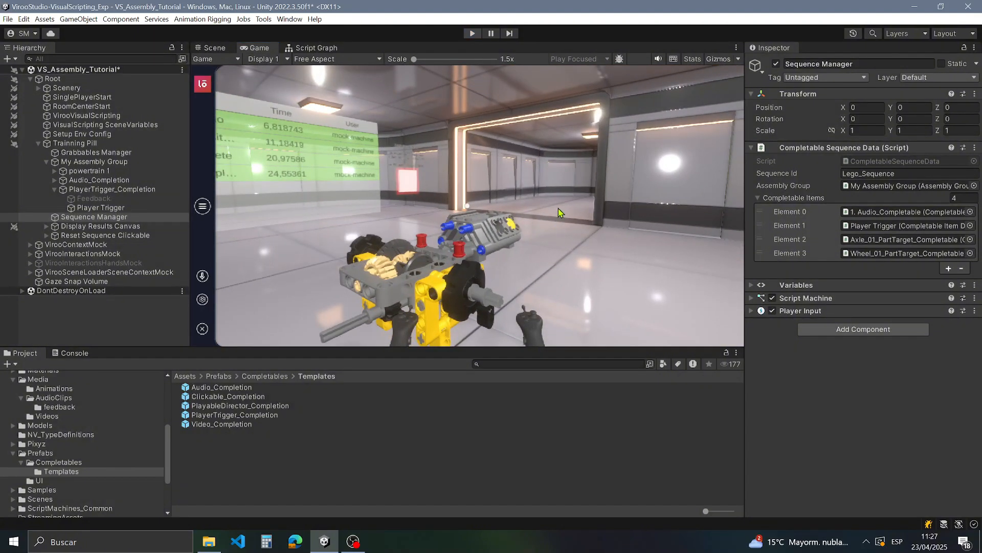
right_click_drag(568, 230, 458, 184)
key("w")
left_click(459, 215)
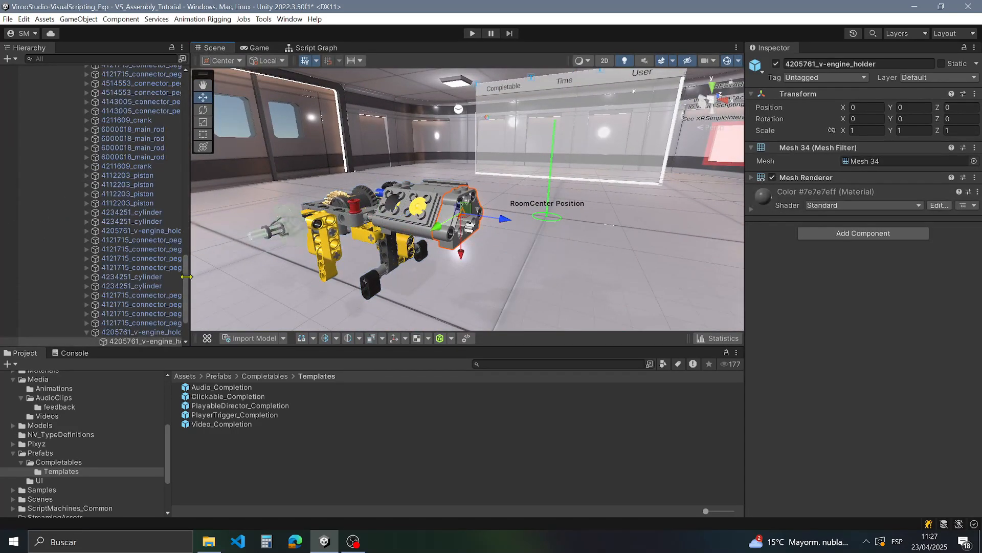
scroll(128, 205, "up", 5)
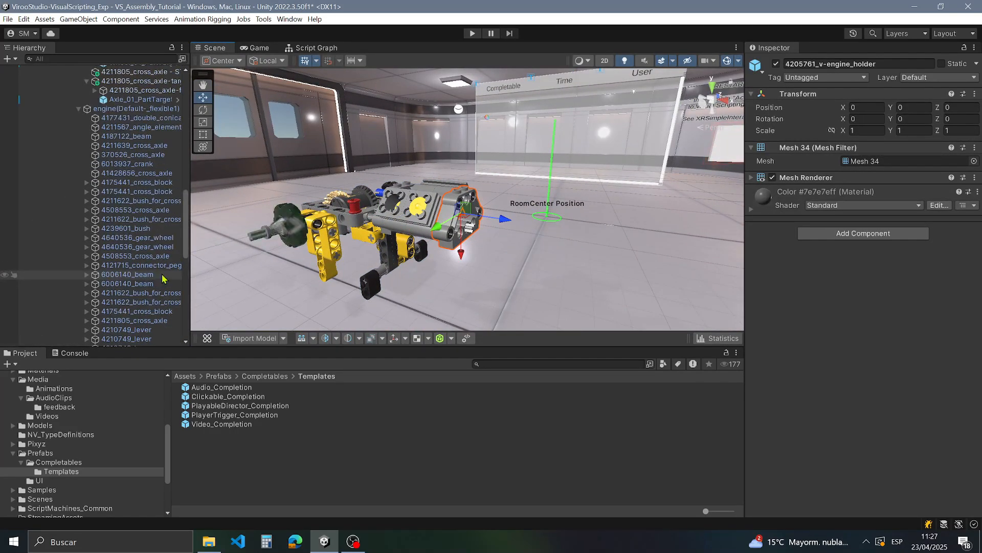
left_click(121, 110)
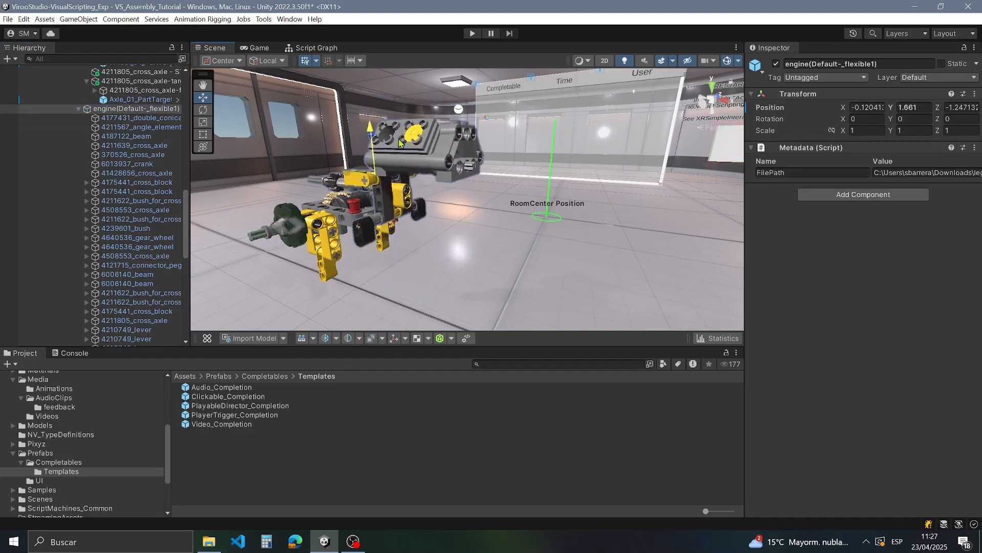
Step: Try moving the engine object vertically above the rest of the powertrain, and undo the moves
right_click_drag(371, 214, 429, 158)
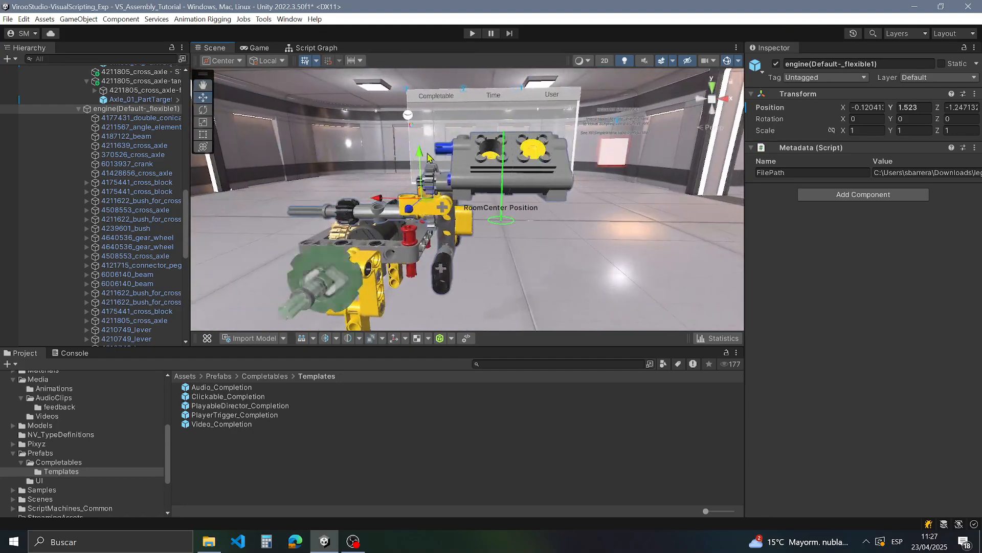
left_click_drag(421, 157, 450, 186)
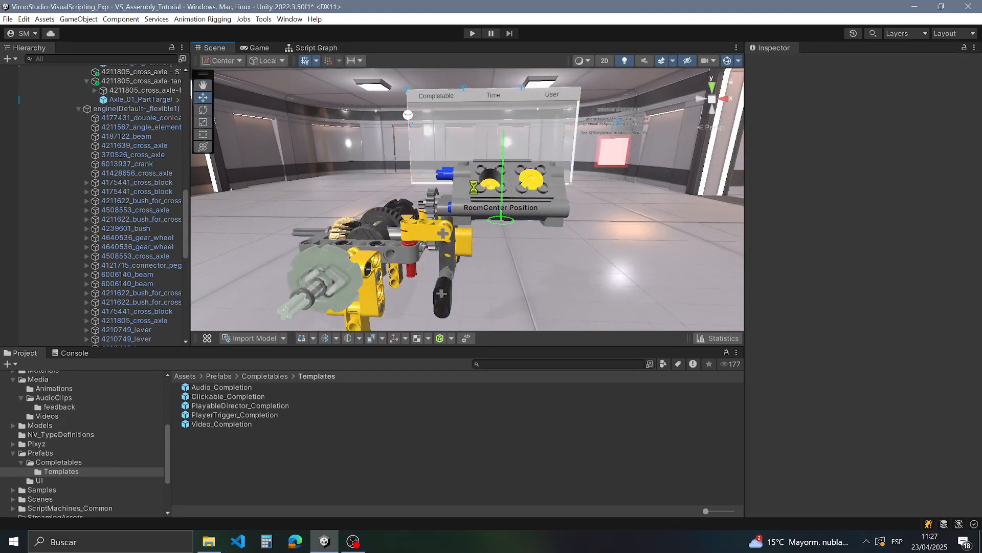
right_click_drag(565, 219, 523, 221)
left_click(523, 221)
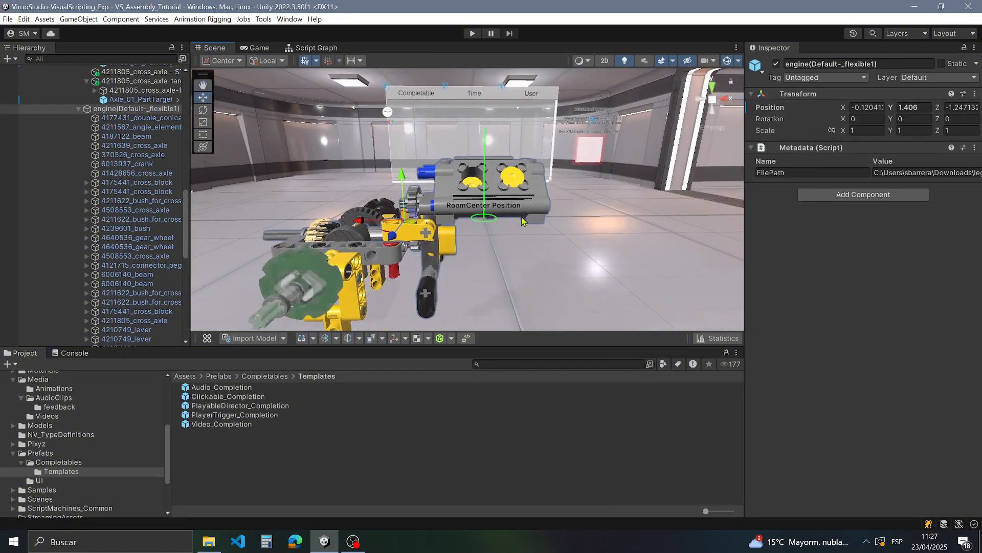
key("ctrl+z")
key("ctrl+z")
right_click_drag(518, 220, 499, 247)
Step: Reselect the engine(Default-_flexible1) object and collapse its list of child parts
left_click(132, 127)
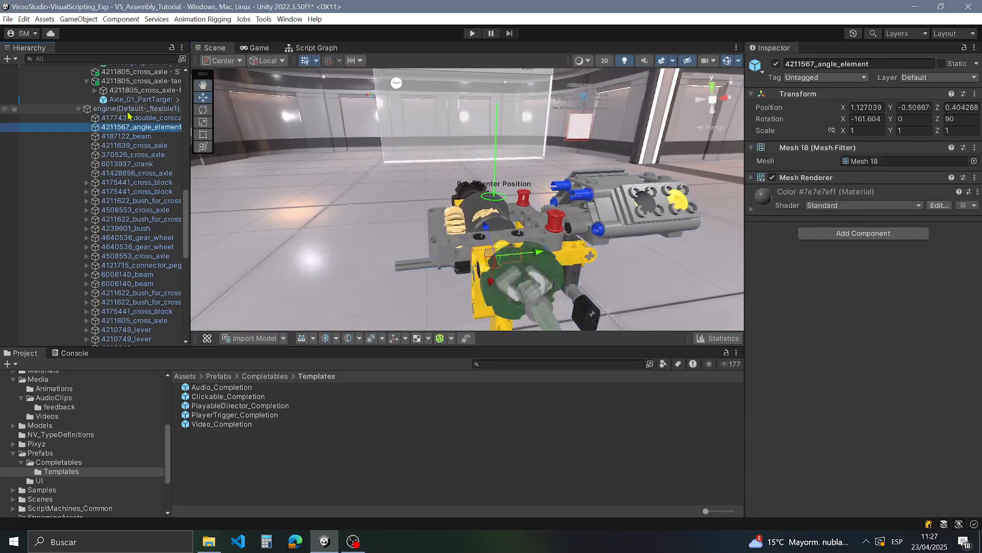
left_click(128, 109)
key("f")
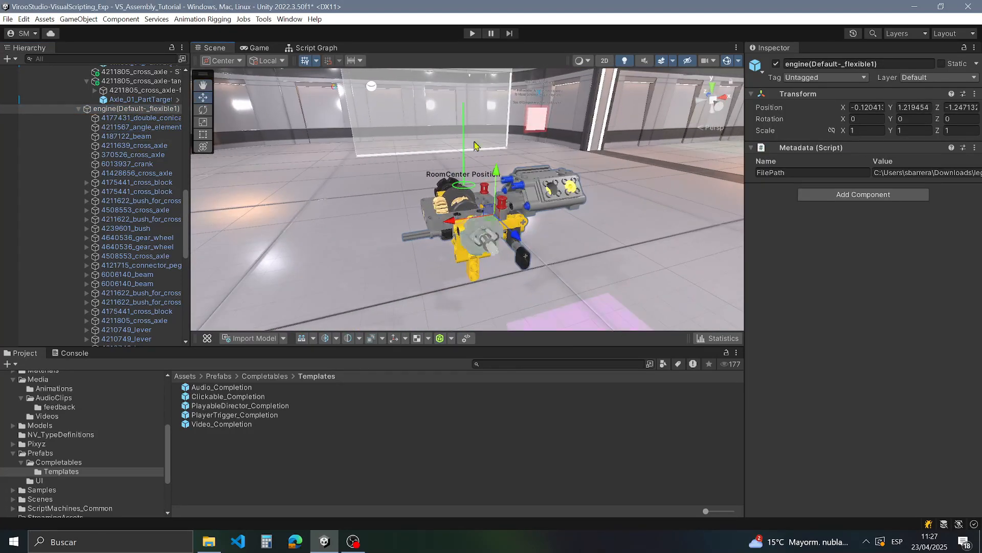
mouse_move(476, 146)
right_mouse_down()
mouse_move(489, 117)
mouse_move(479, 132)
right_mouse_up()
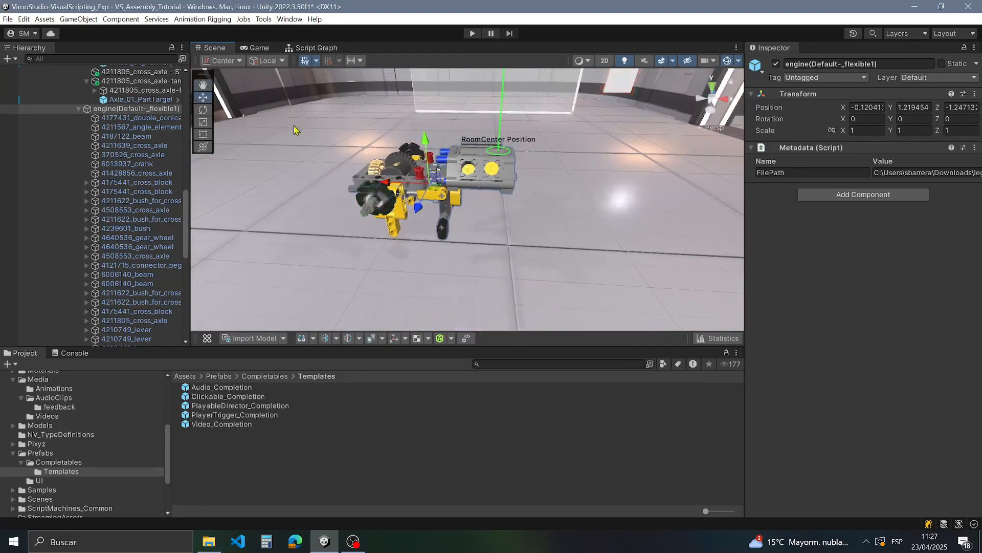
left_click(78, 109)
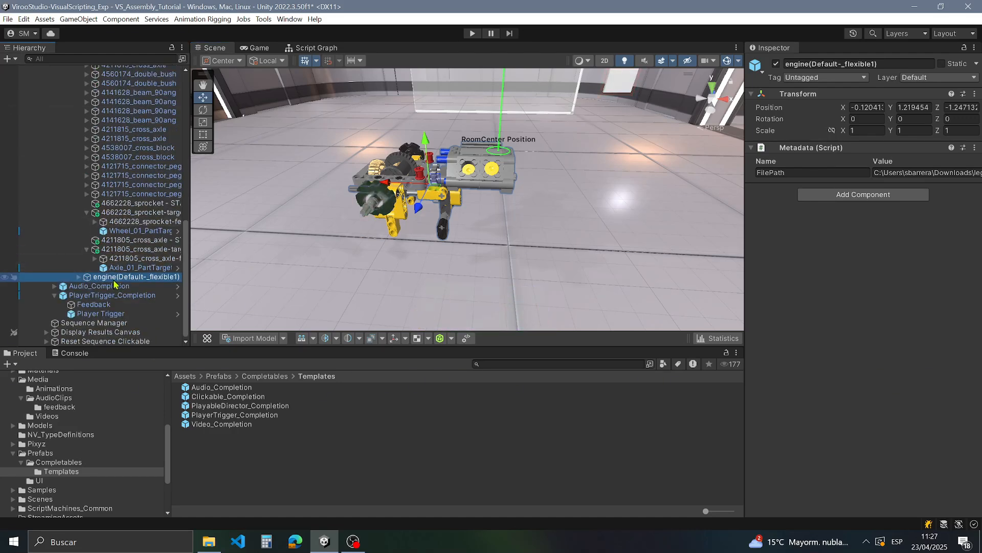
left_click(125, 268)
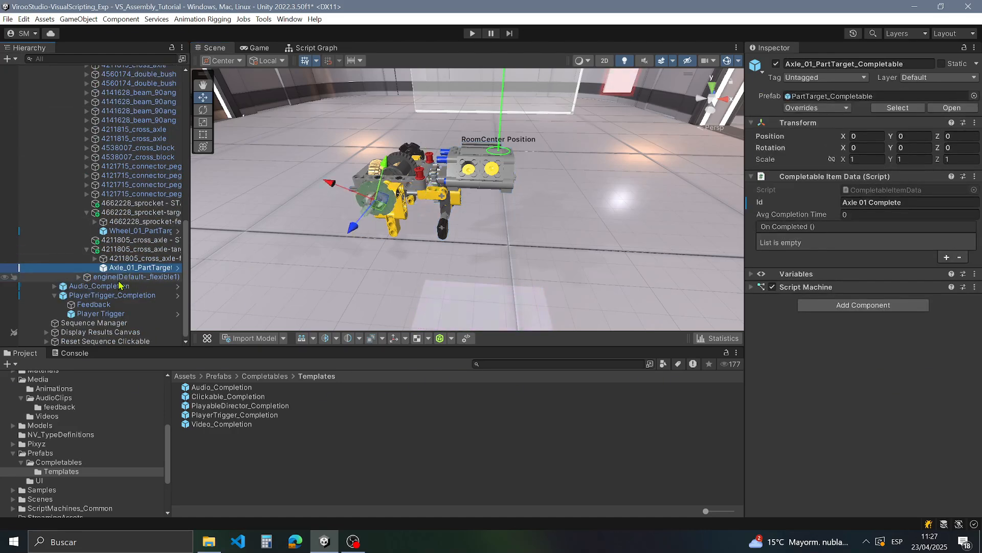
left_click(125, 278)
Step: Try lifting the engine object off the powertrain, and undo the lift
right_click_drag(485, 206, 468, 184)
left_click_drag(462, 187, 463, 142)
key("ctrl+z")
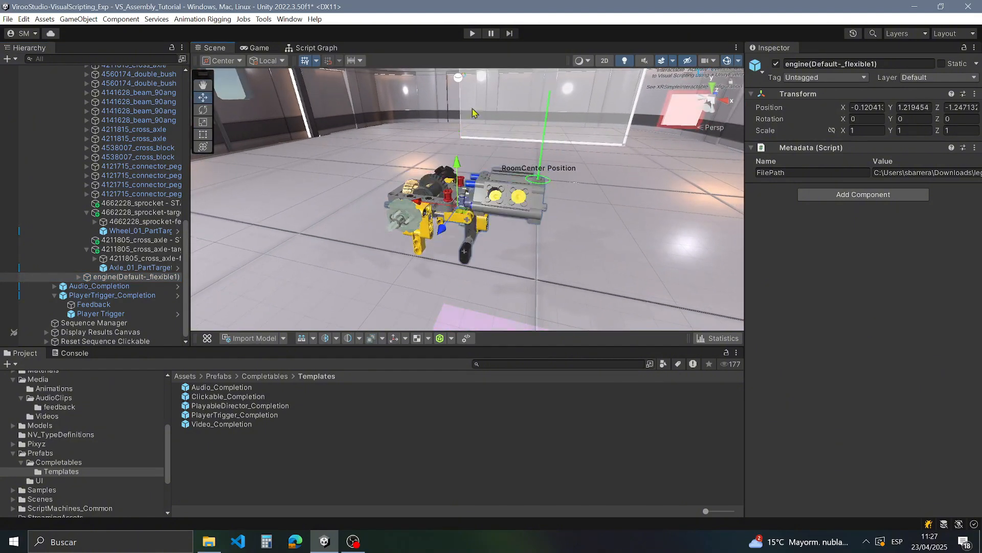
Step: Open the Assembly Group Editor and set My Assembly Group as its target assembly group
left_click(290, 20)
mouse_move(328, 91)
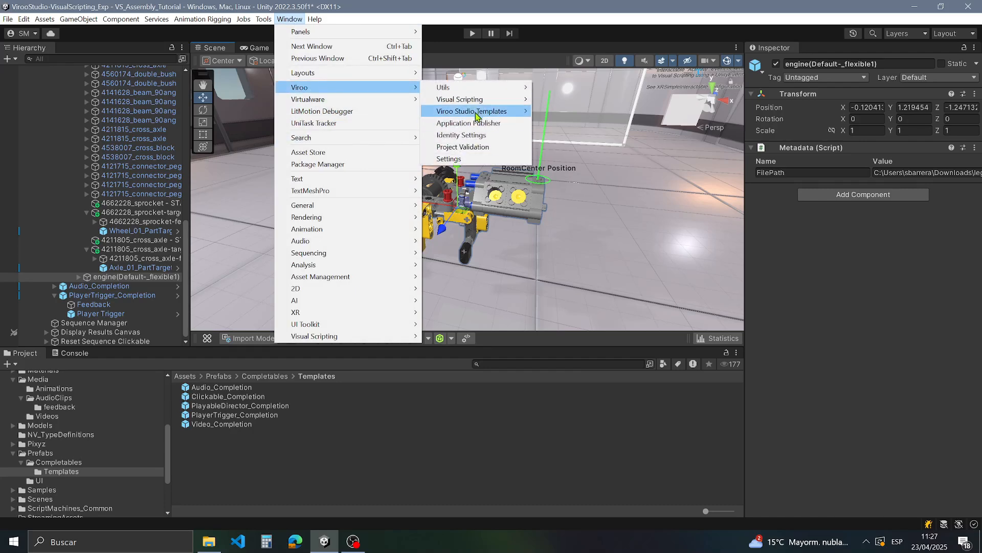
mouse_move(476, 117)
left_click(573, 111)
left_click(593, 128)
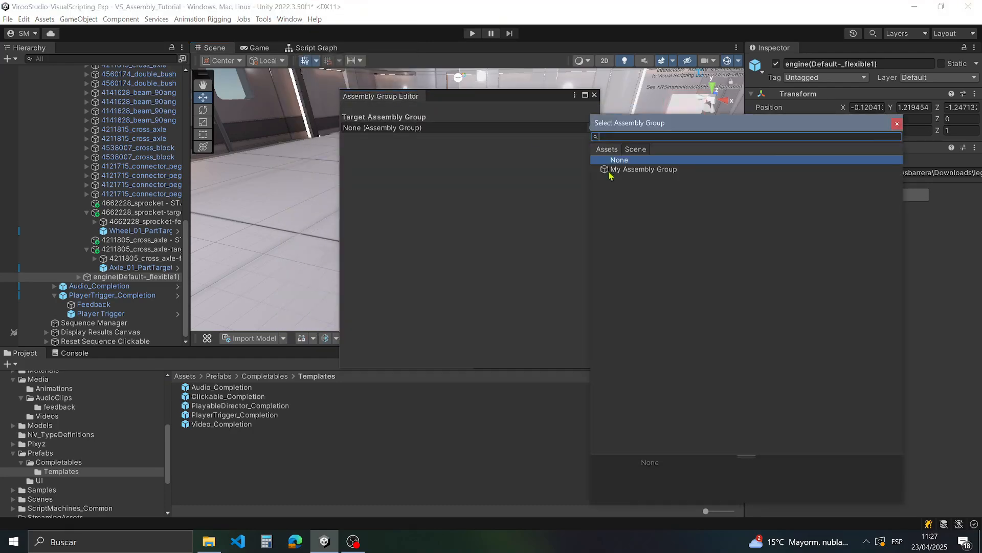
double_click(627, 164)
left_click_drag(672, 130, 728, 132)
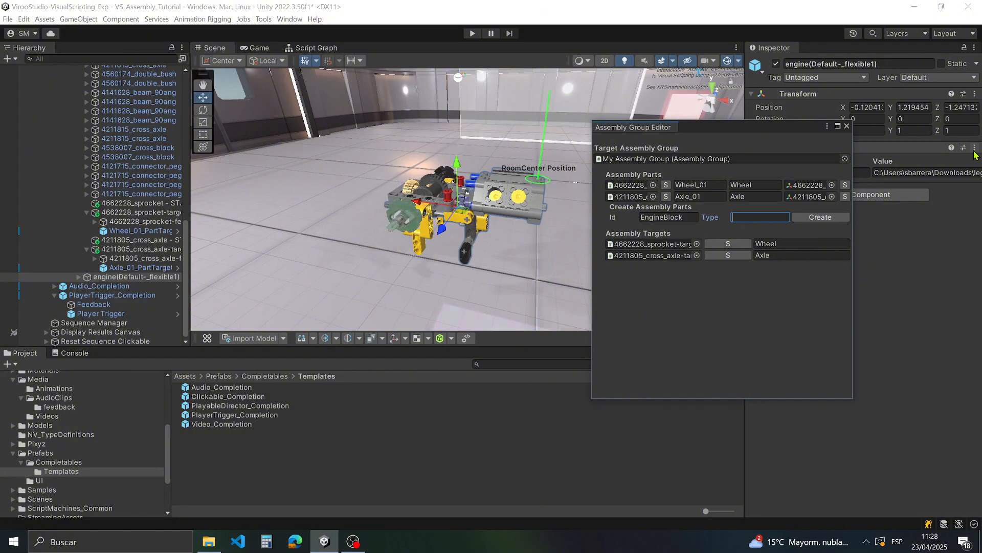
Step: Define the new assembly part with Id EngineBlock_01 and Type EngineBlock
type("EngineB")
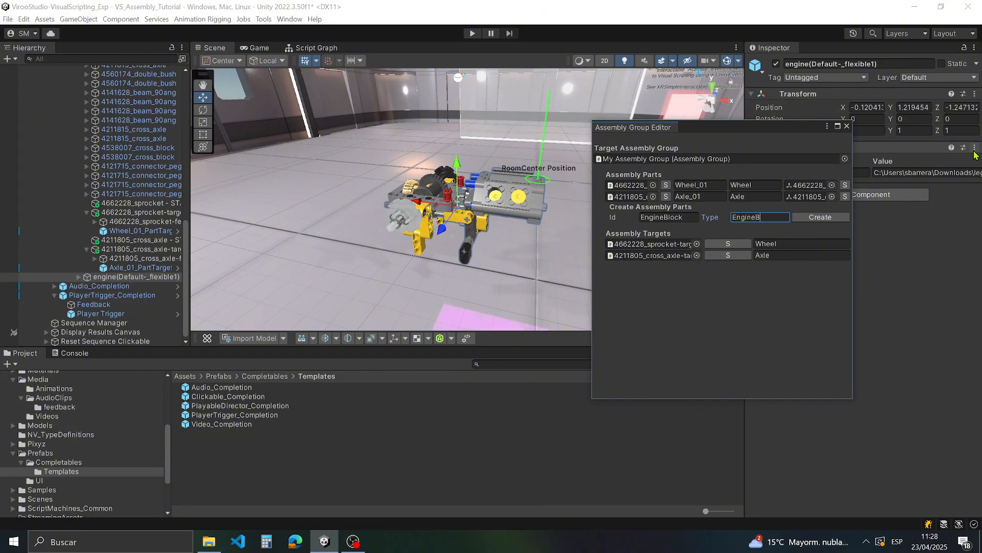
type("lock")
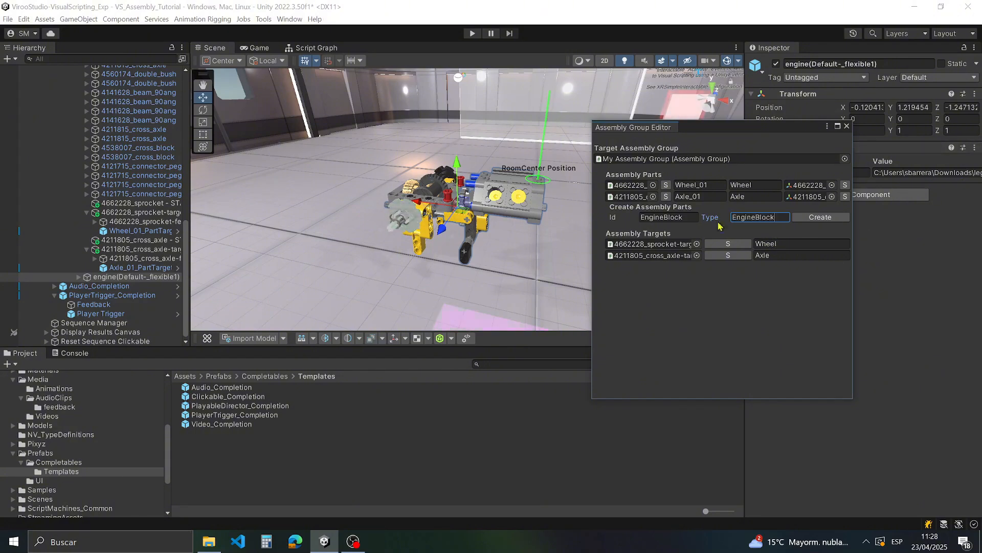
left_click(687, 217)
key("Right")
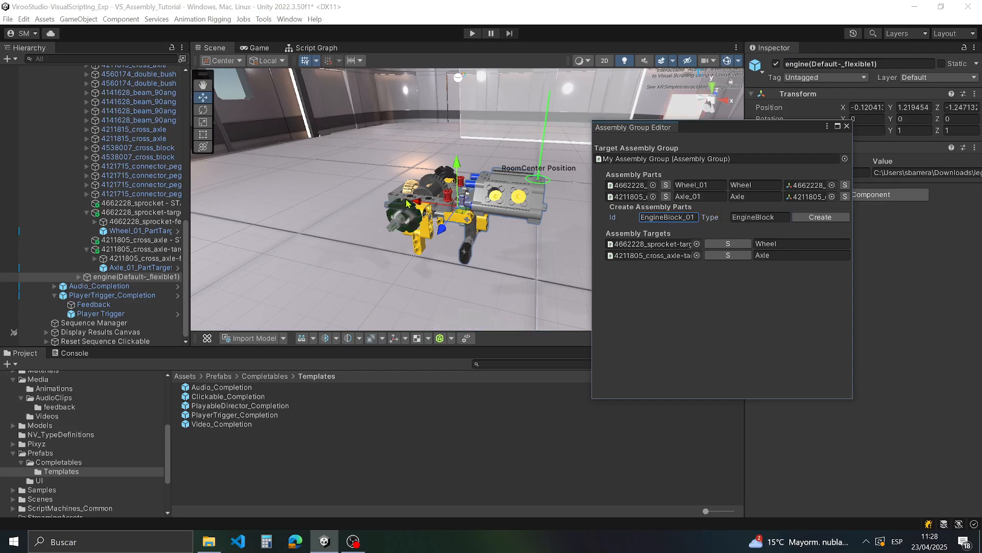
Step: Create locally aligned, axis-aligned bounding box colliders on the engine, using one collider per object
left_click_drag(407, 203, 429, 192, "alt")
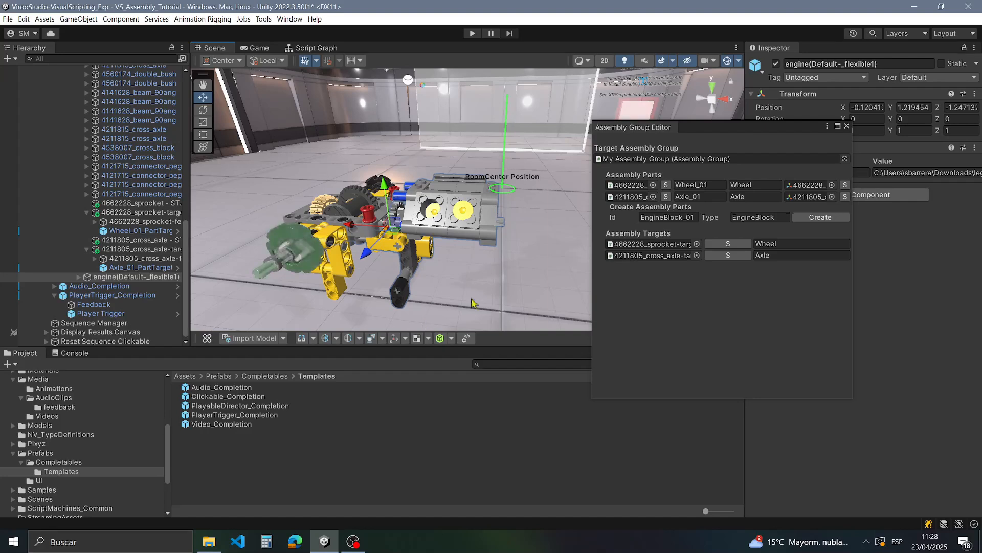
left_click(451, 339)
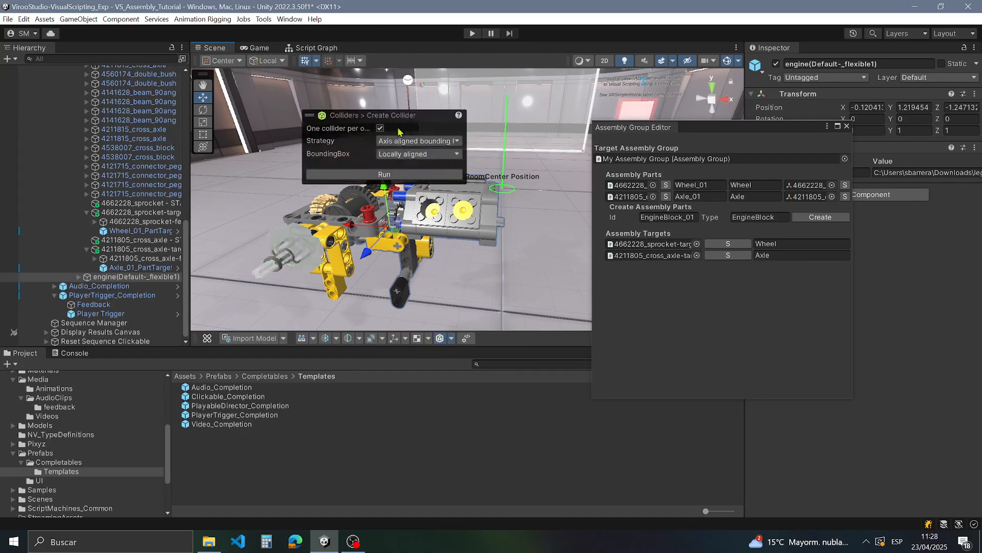
left_click_drag(401, 122, 397, 127)
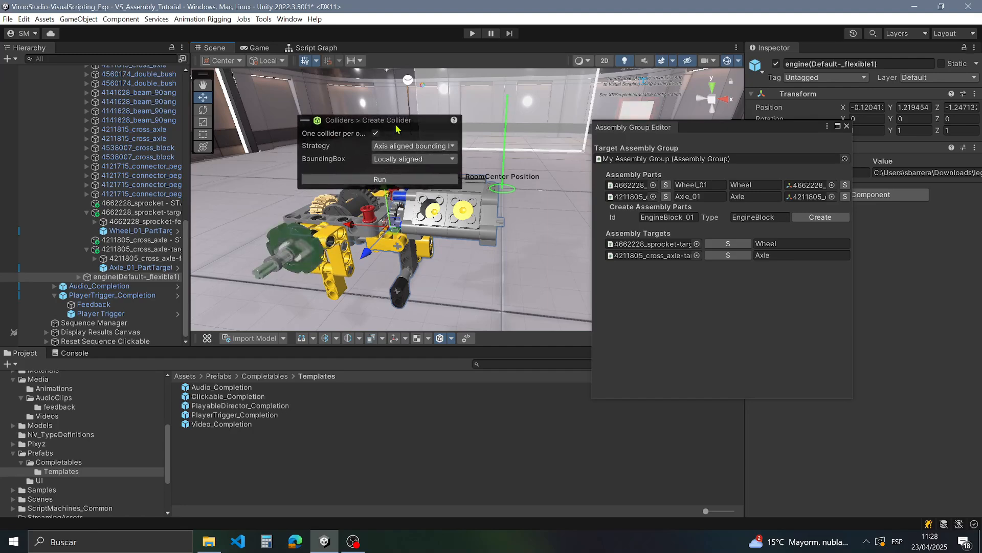
left_click(401, 184)
mouse_move(480, 265)
right_mouse_down()
mouse_move(652, 255)
mouse_move(338, 256)
mouse_move(559, 279)
mouse_move(547, 201)
right_mouse_up()
left_click(440, 339)
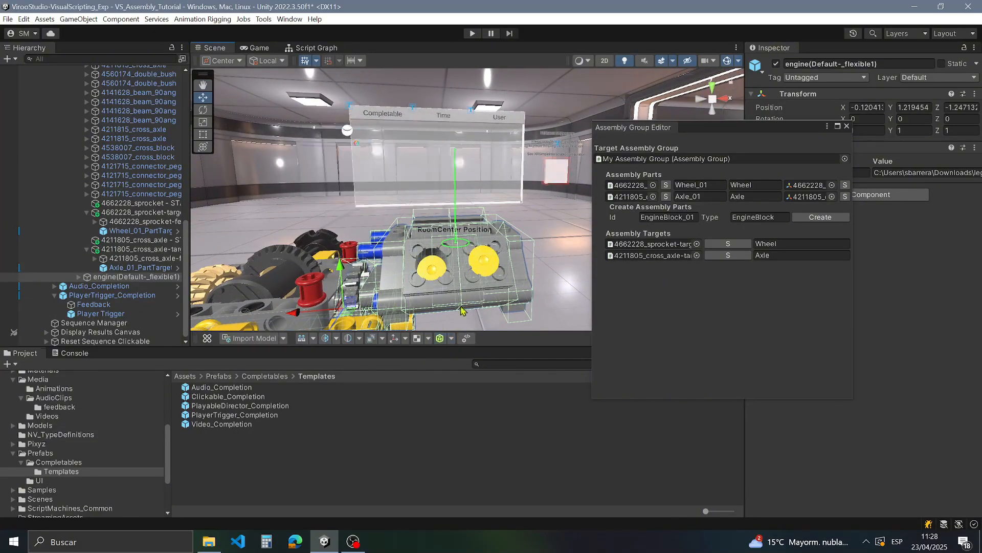
Step: Create the EngineBlock_01 assembly part from the engine and move its START object sideways to about X -1.802
right_click_drag(492, 245, 543, 255)
left_click(831, 218)
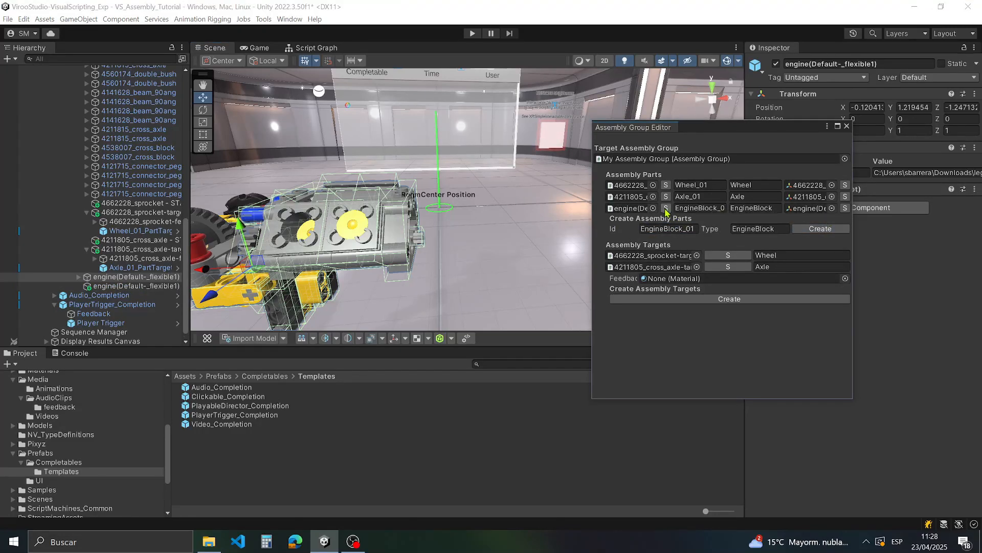
left_click(845, 208)
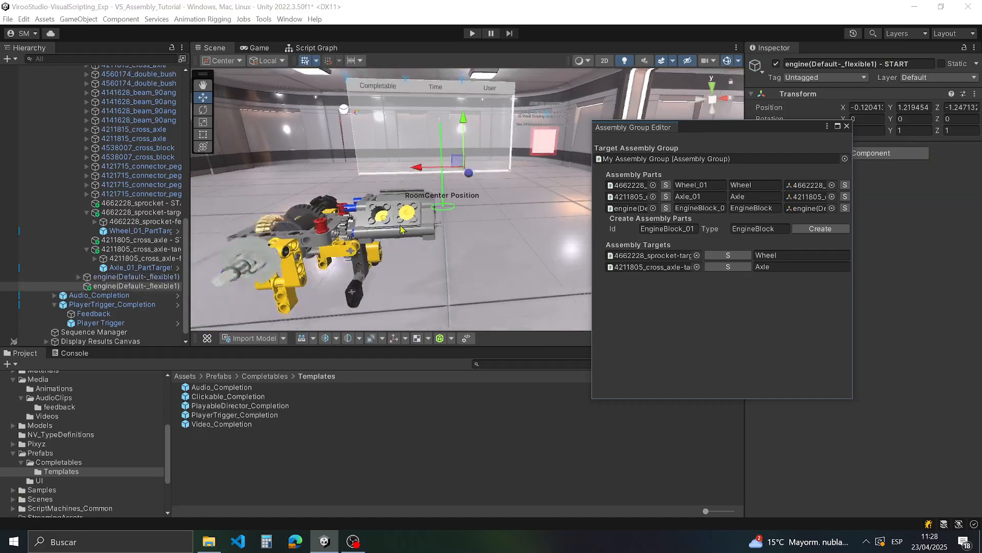
left_click_drag(387, 207, 530, 194)
middle_click_drag(499, 227, 412, 209)
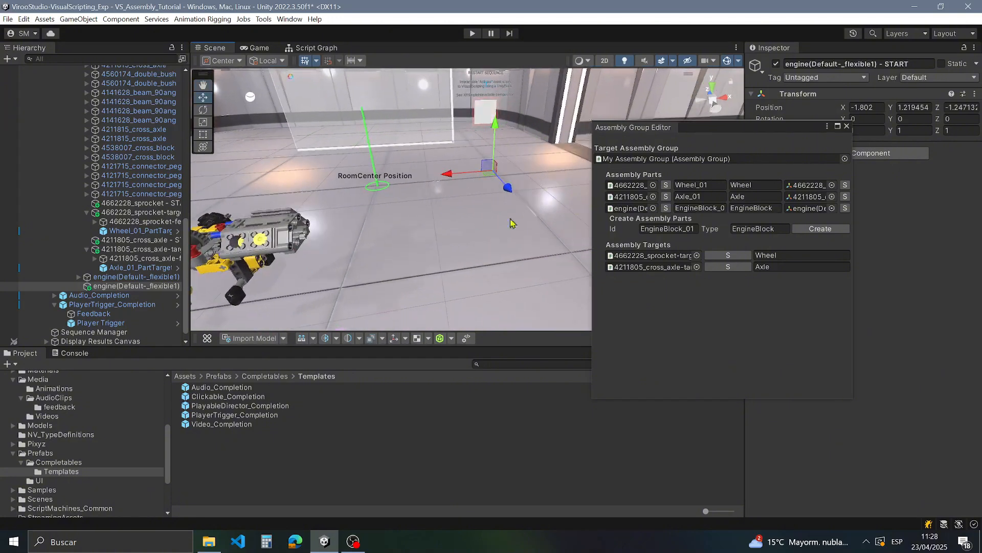
Step: Create an assembly target for the engine with the Feedback material, and close the Assembly Group Editor
left_click(666, 208)
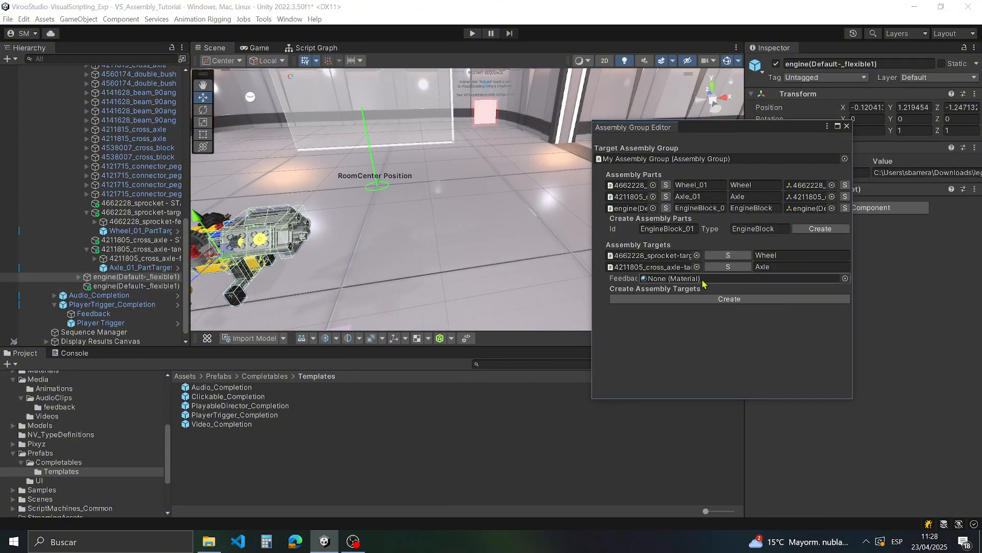
left_click(845, 277)
type("fe")
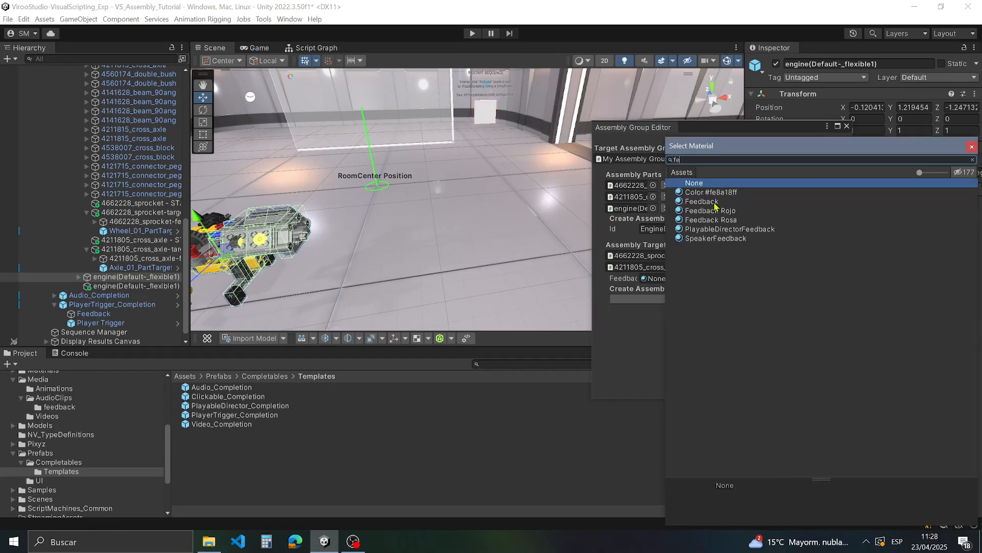
double_click(714, 203)
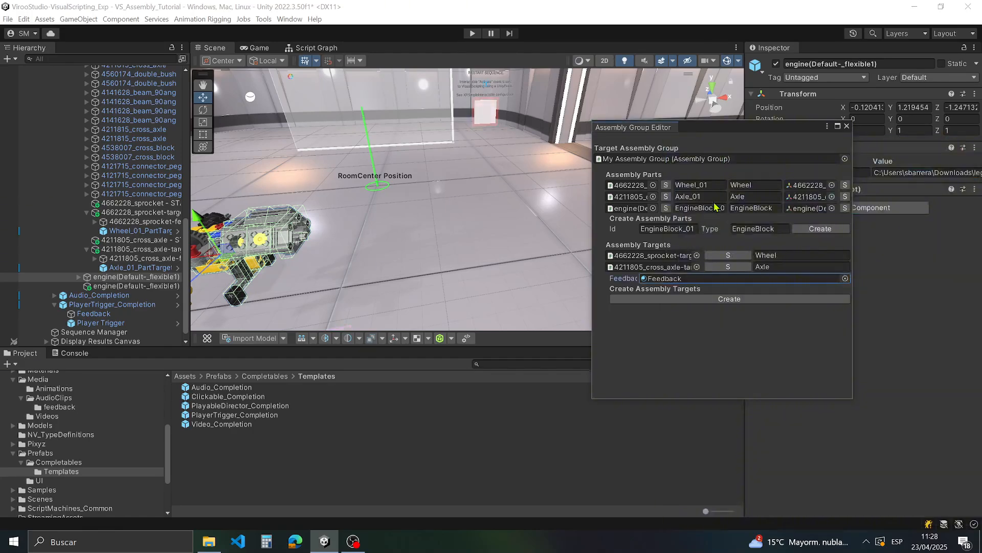
left_click(720, 301)
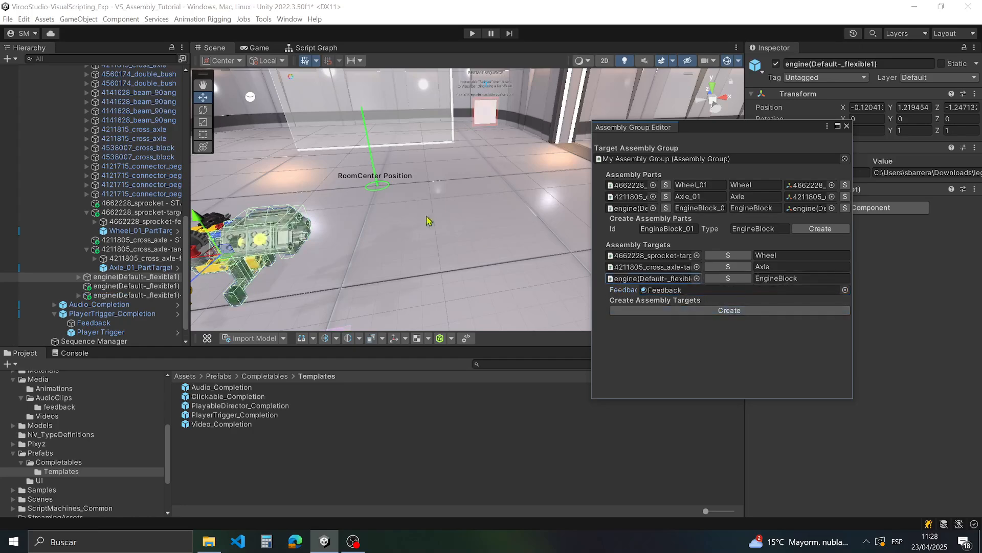
mouse_move(427, 222)
right_mouse_down()
mouse_move(443, 305)
mouse_move(411, 220)
right_mouse_up()
key("w")
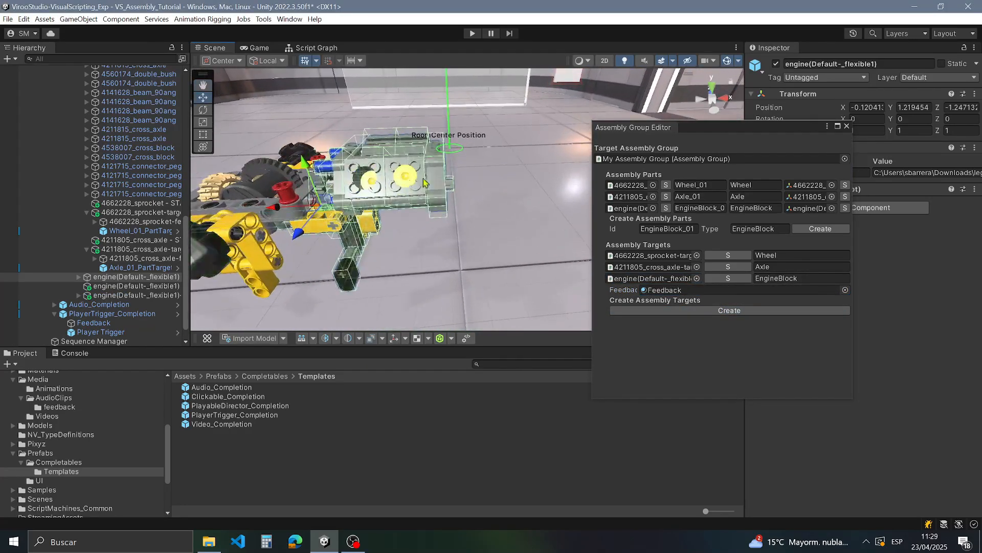
left_click(847, 126)
Step: Run the scene and test grabbing the engine block and placing it on its assembly target
right_click_drag(517, 191, 476, 50)
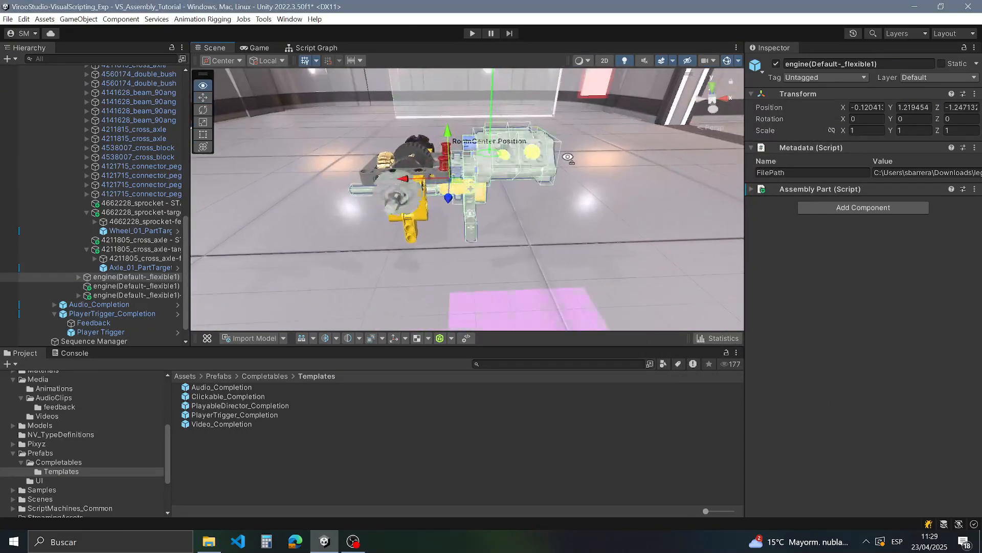
left_click(473, 34)
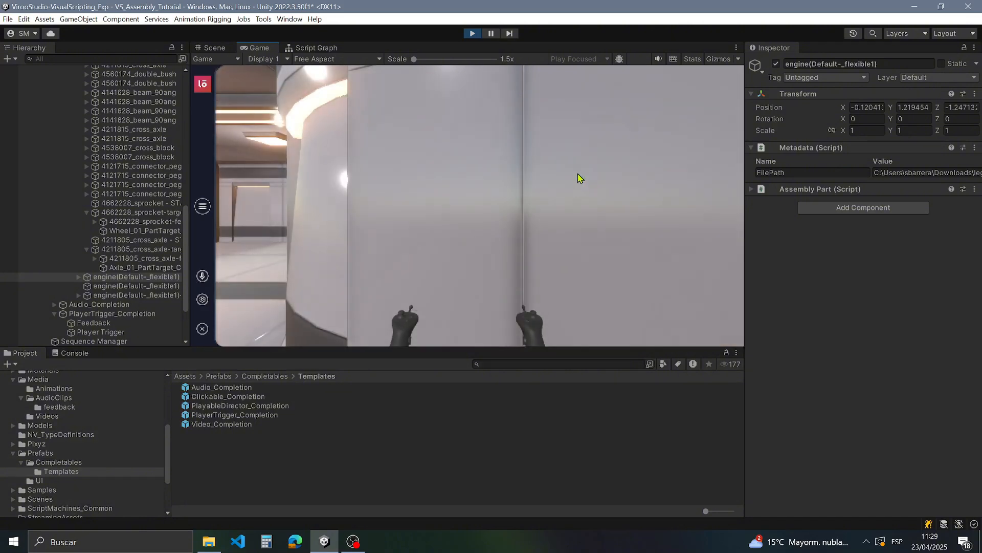
key("w")
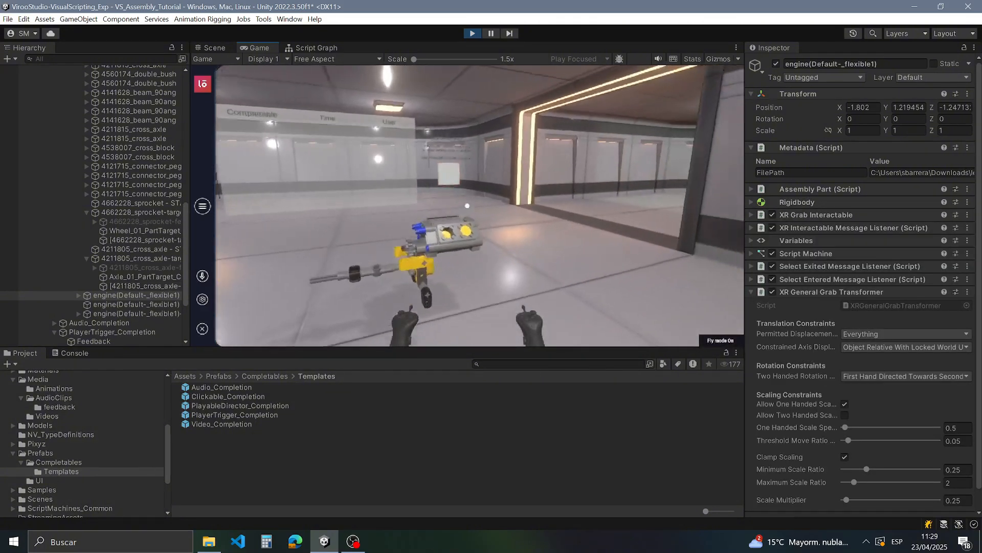
key("w")
left_click(467, 206)
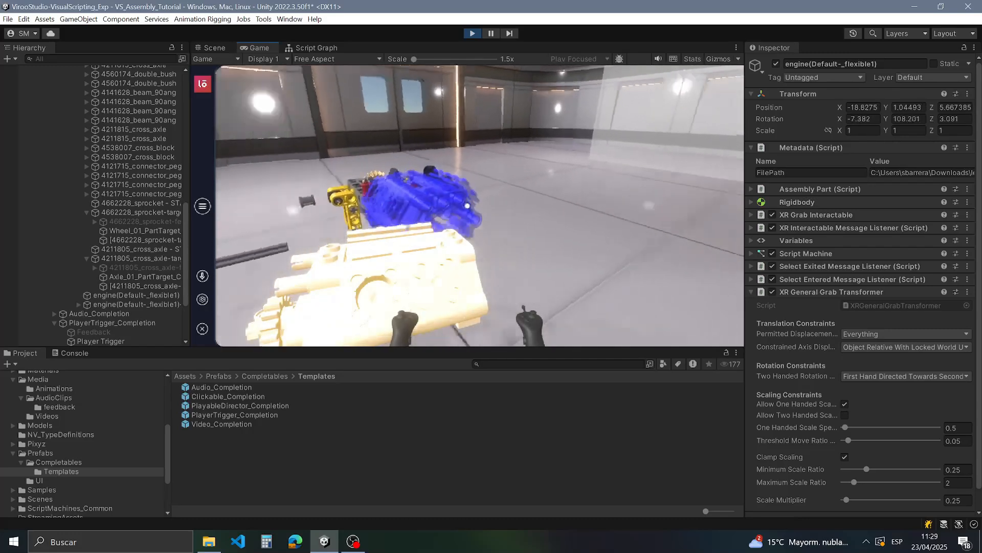
key("s")
key("w")
left_click(467, 206)
Step: Examine the released engine block and the results board from several viewpoints, and stop the test run
key("s")
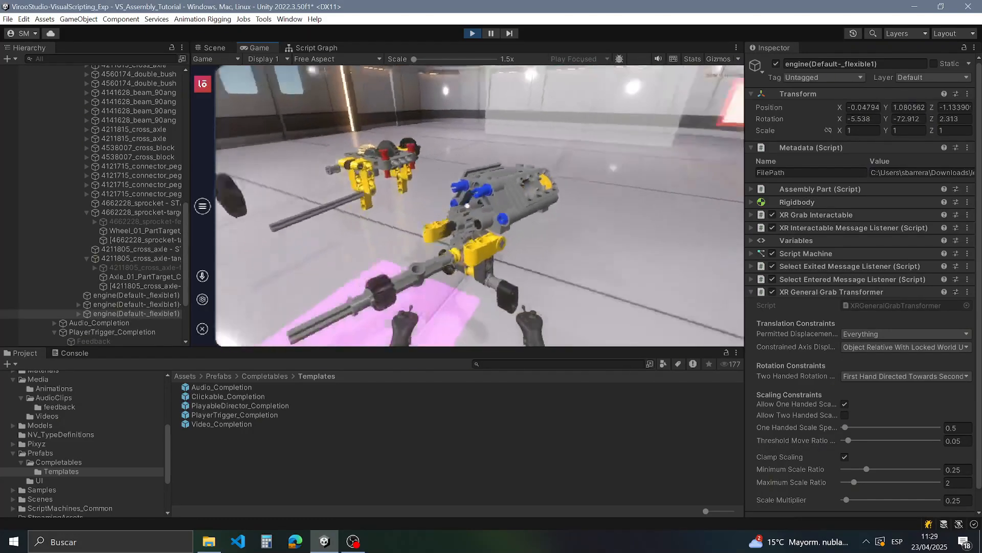
key("a")
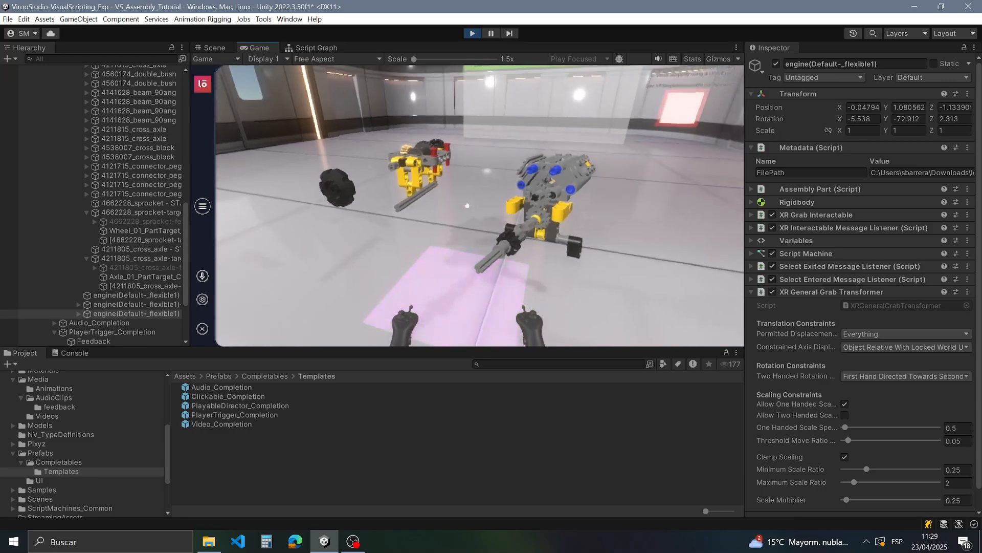
key("w")
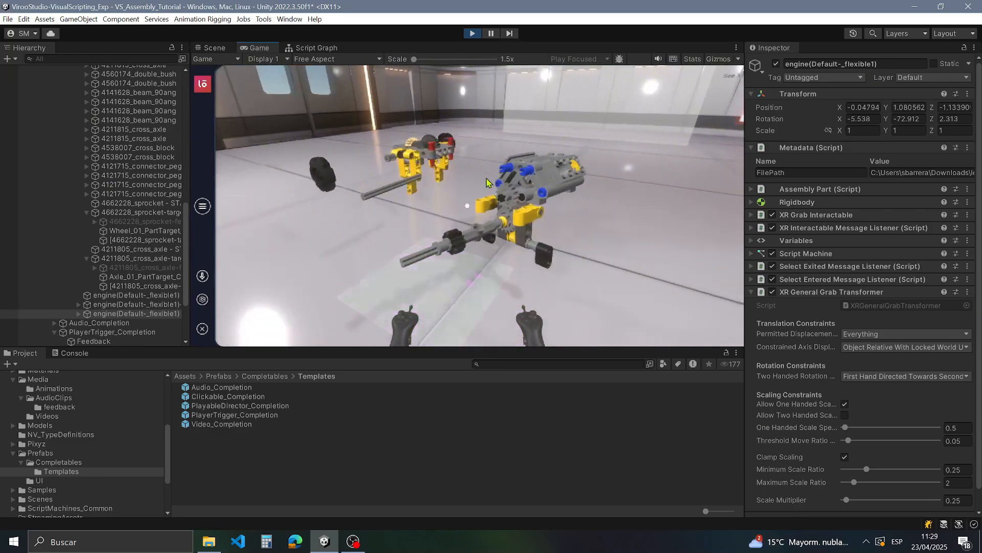
key("w")
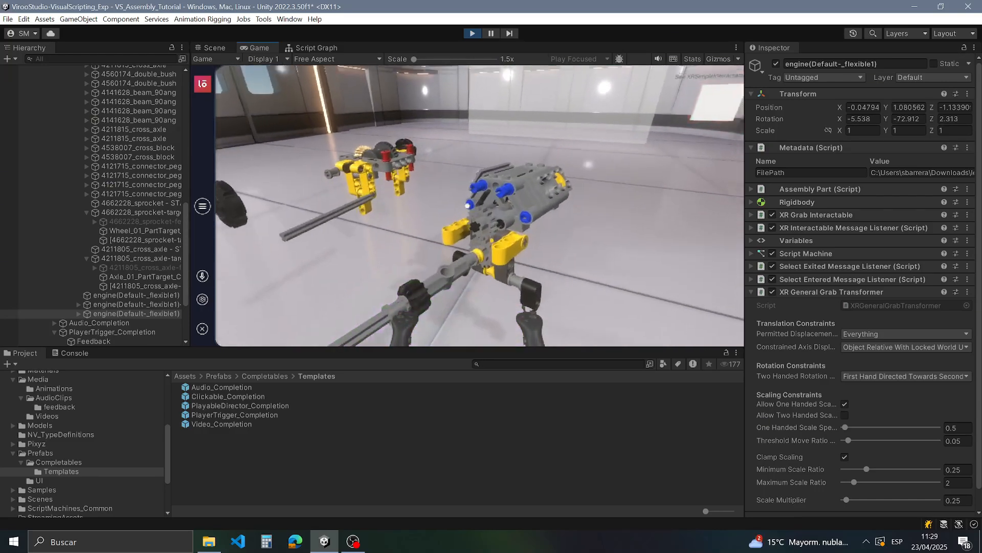
key("w")
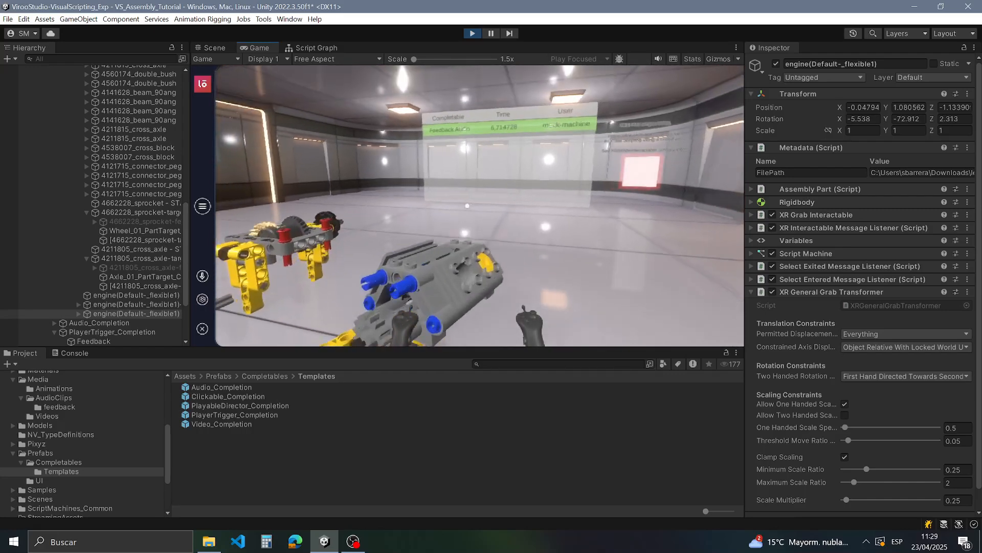
key("s")
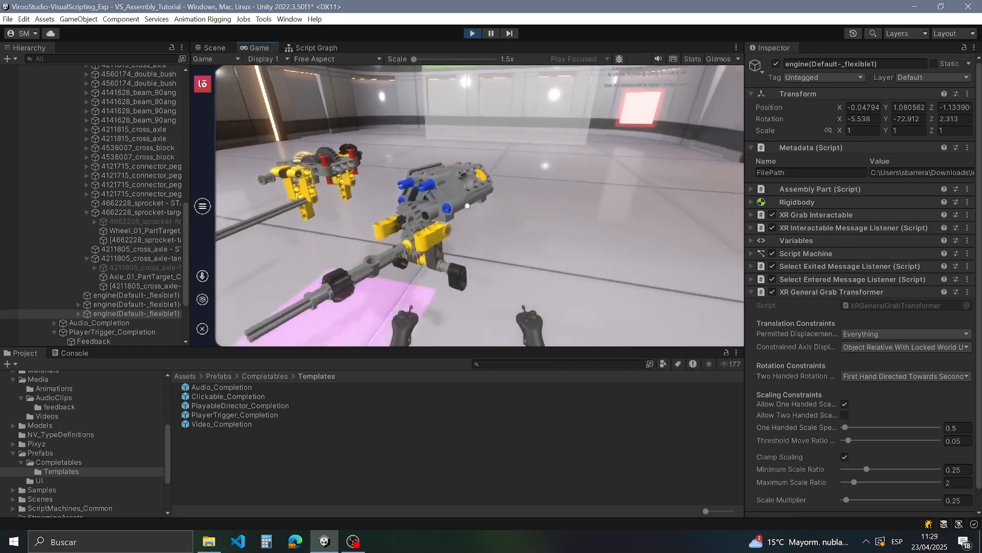
key("Escape")
left_click(473, 33)
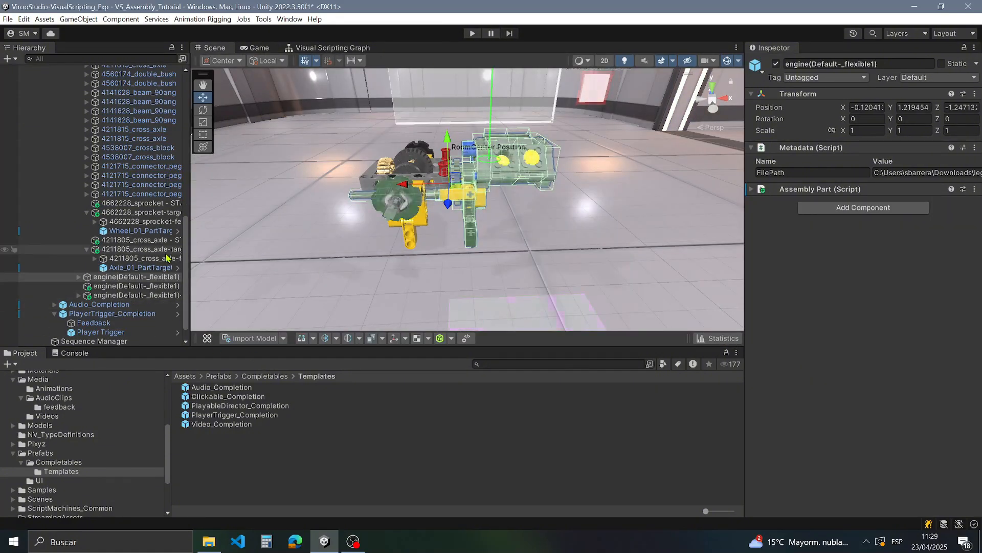
Step: Reopen the Assembly Group Editor for My Assembly Group and select the EngineBlock assembly target
scroll(130, 324, "down", 2)
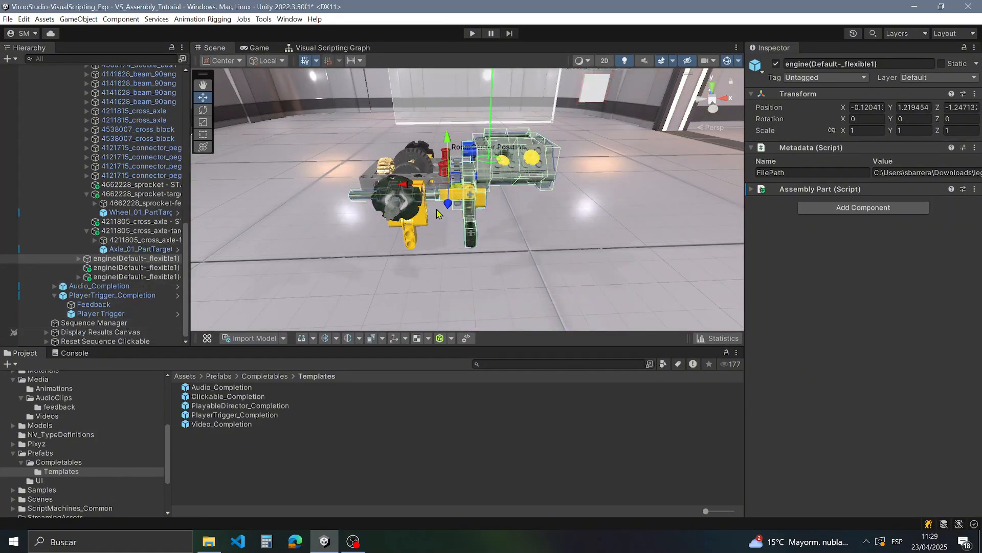
left_click(289, 19)
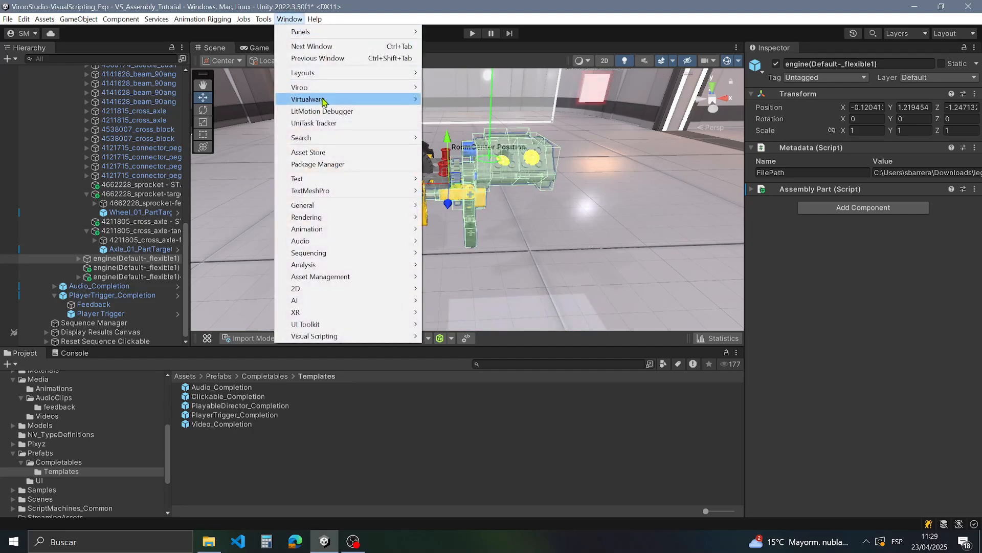
mouse_move(307, 88)
left_click(565, 113)
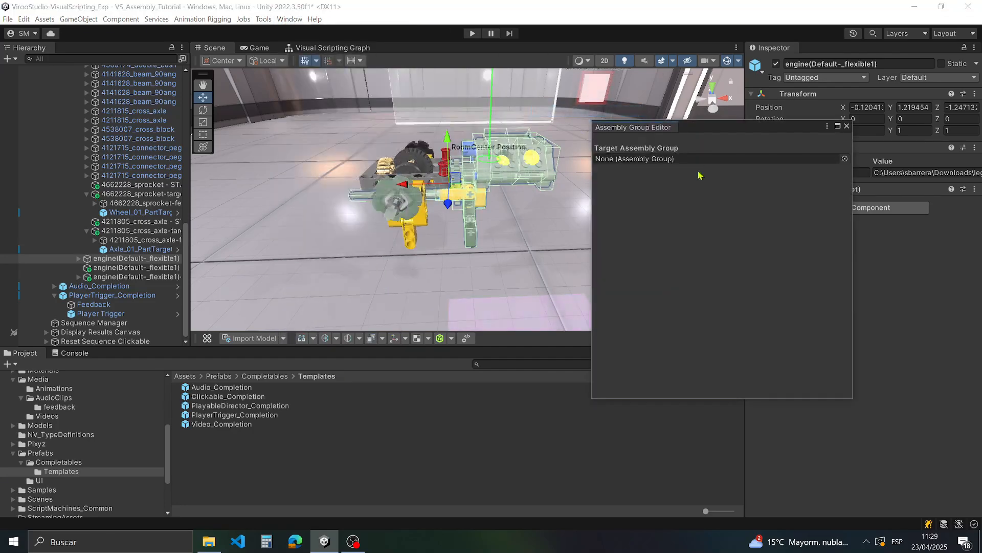
left_click(845, 158)
double_click(717, 198)
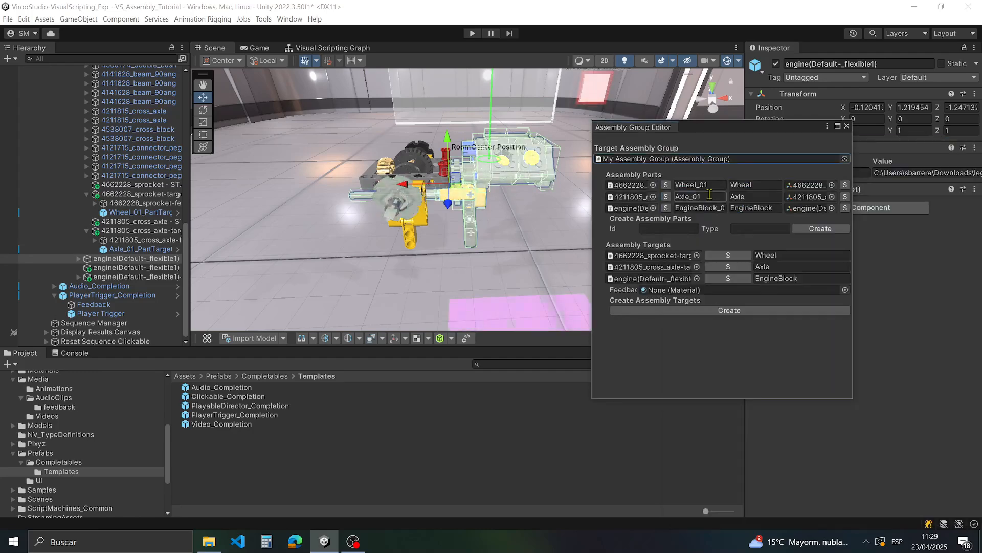
left_click(728, 279)
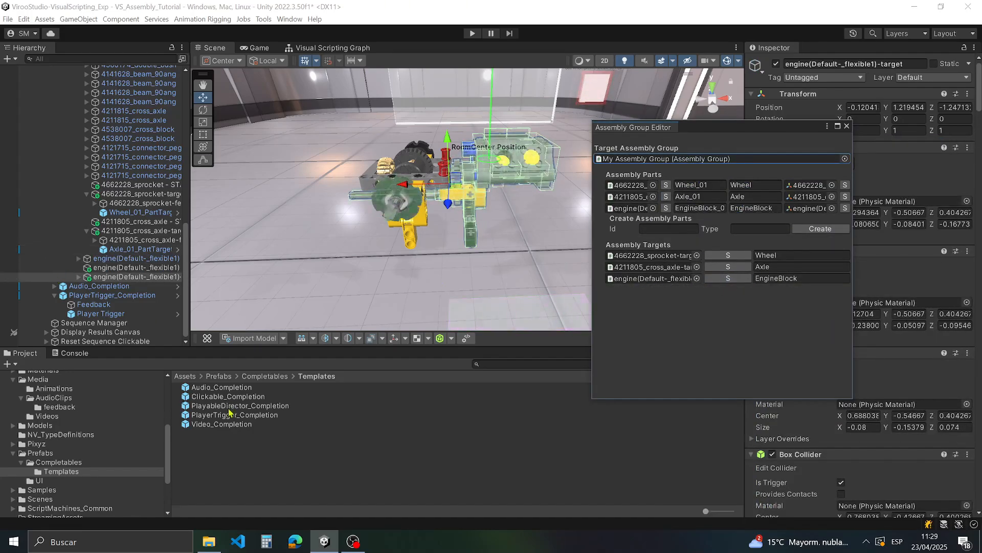
Step: Add the PartTarget_Completable prefab from the Completables folder as a child of the engine's target object
left_click(264, 376)
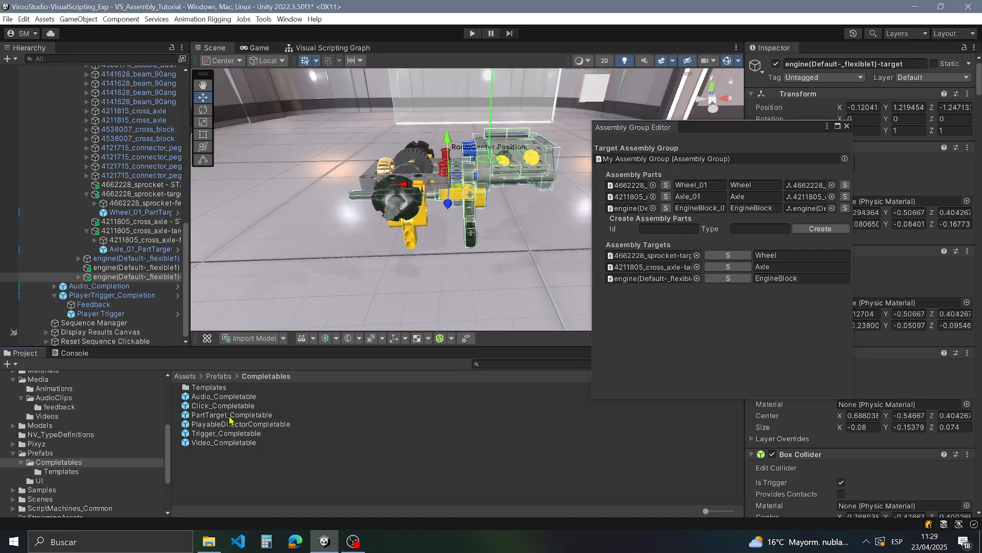
left_click(230, 419)
left_click_drag(230, 419, 131, 225)
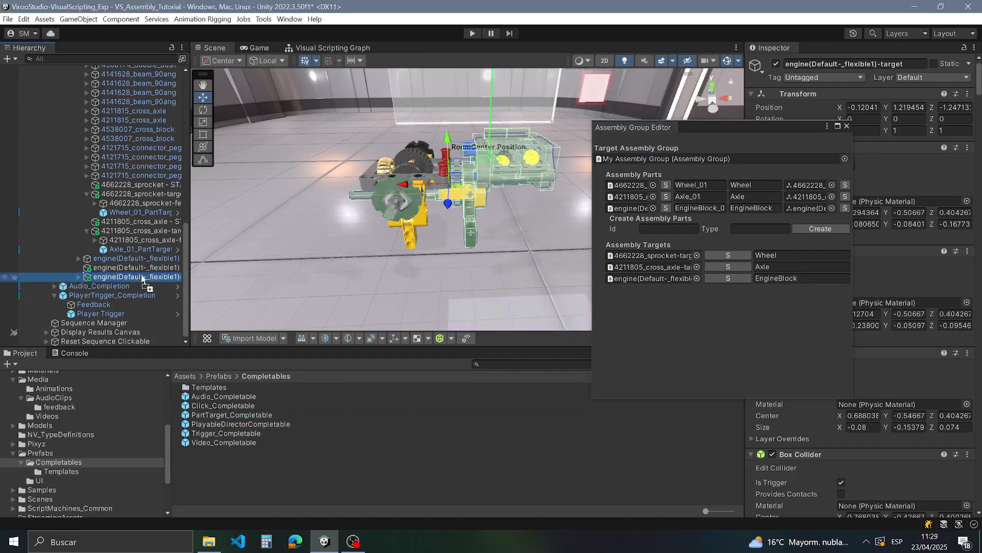
left_click_drag(143, 280, 143, 281)
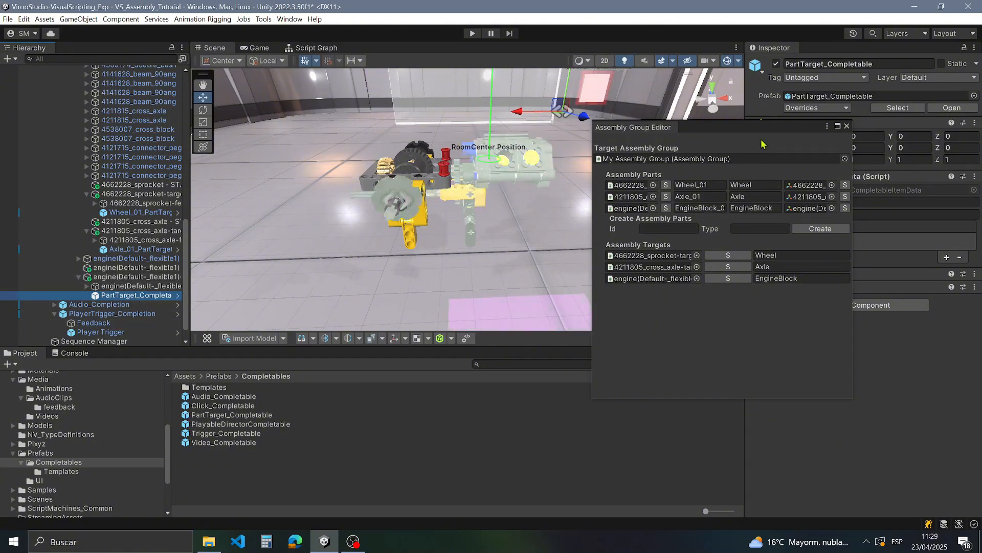
Step: Set the Id of the engine target's completable item to Engine Block Completed
left_click_drag(757, 132, 585, 126)
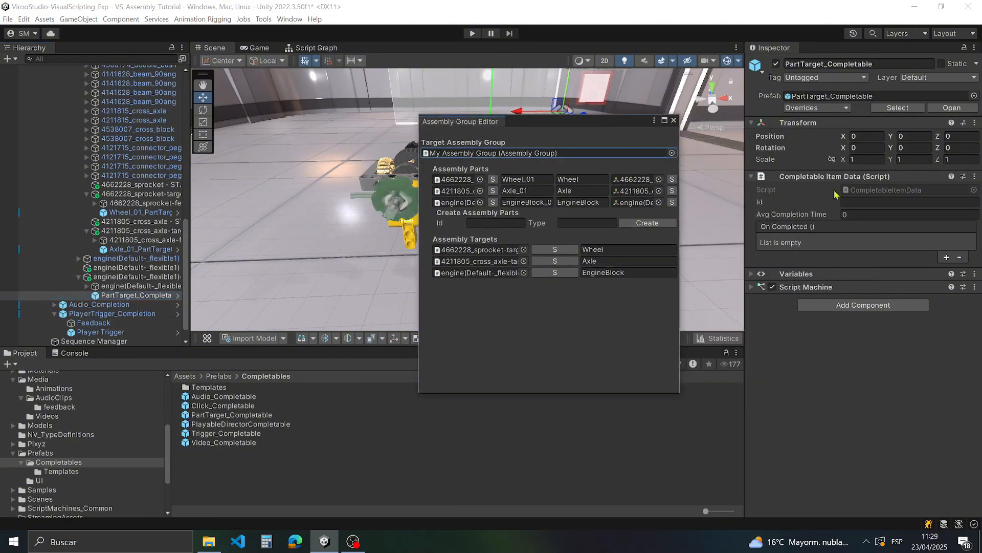
left_click(962, 202)
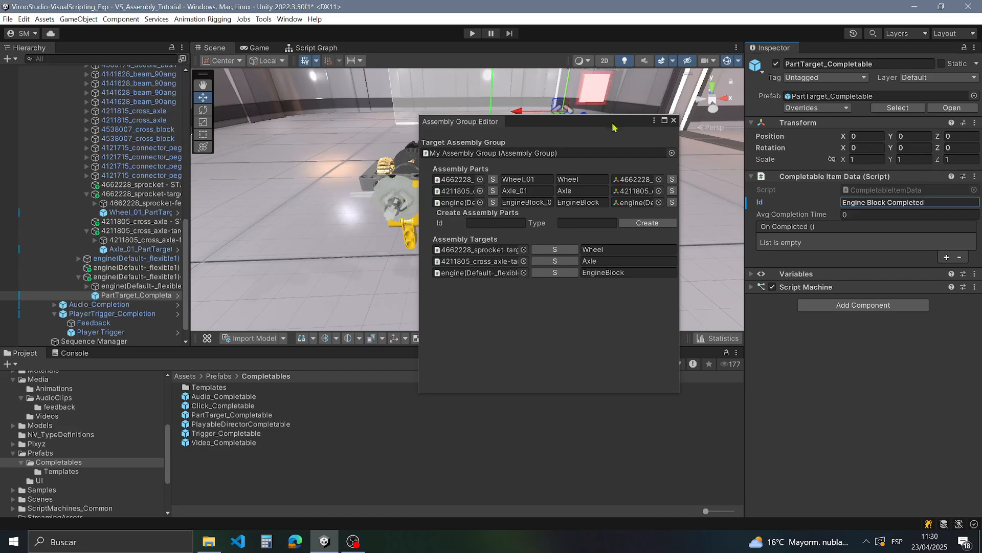
left_click_drag(614, 128, 775, 158)
Step: Add a fifth entry to the Sequence Manager's Completable Items list, and dismiss its item selection without changing it
left_click(138, 341)
scroll(140, 325, "down", 1)
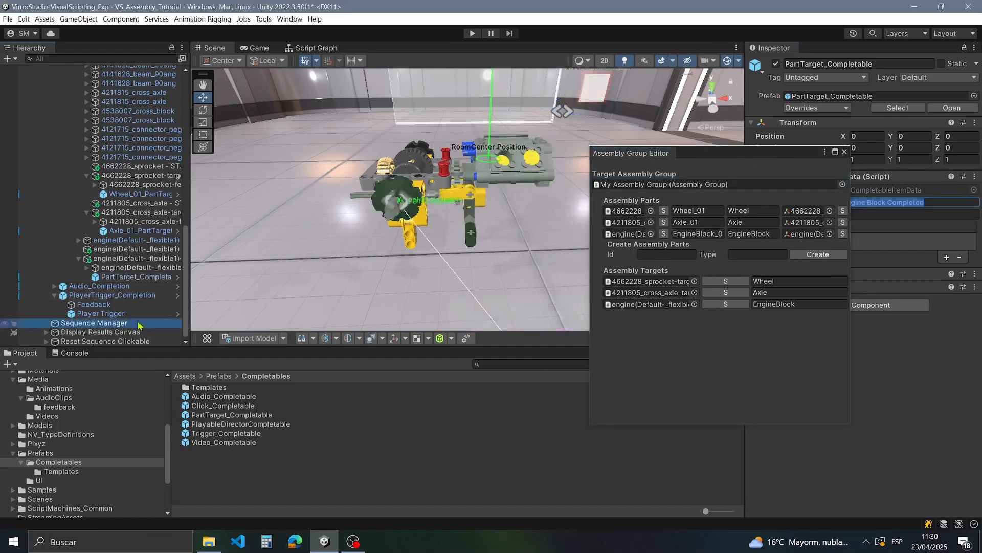
left_click_drag(739, 155, 622, 143)
left_click(949, 268)
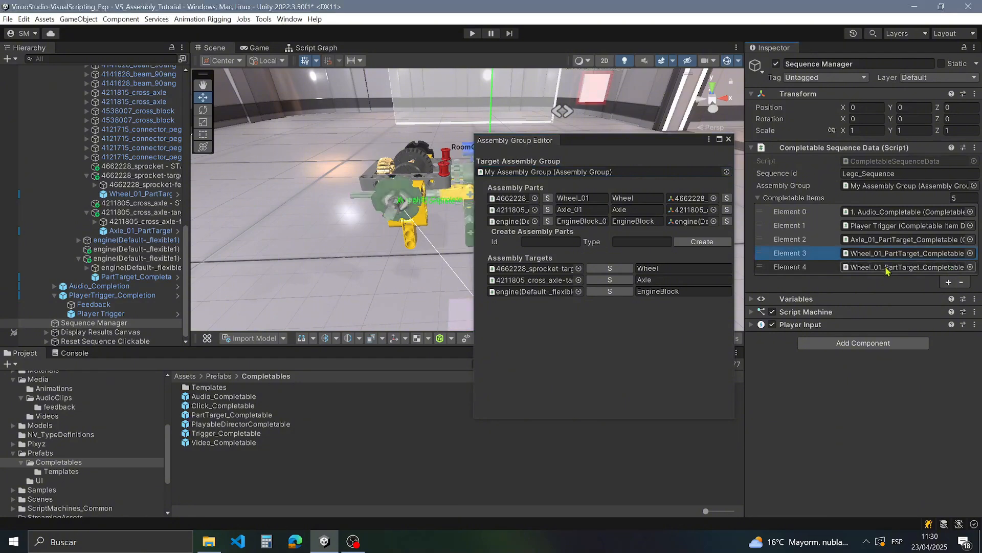
left_click(970, 267)
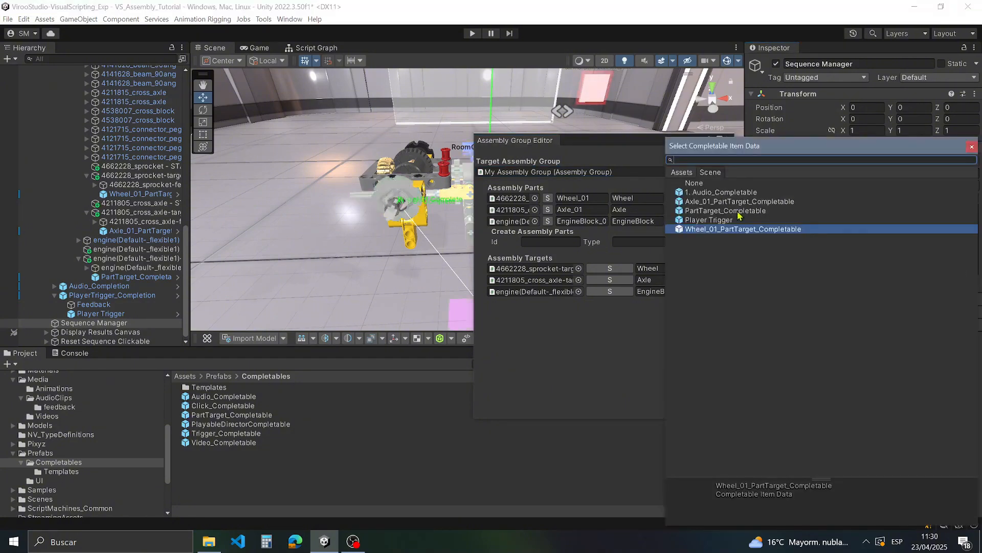
left_click(972, 150)
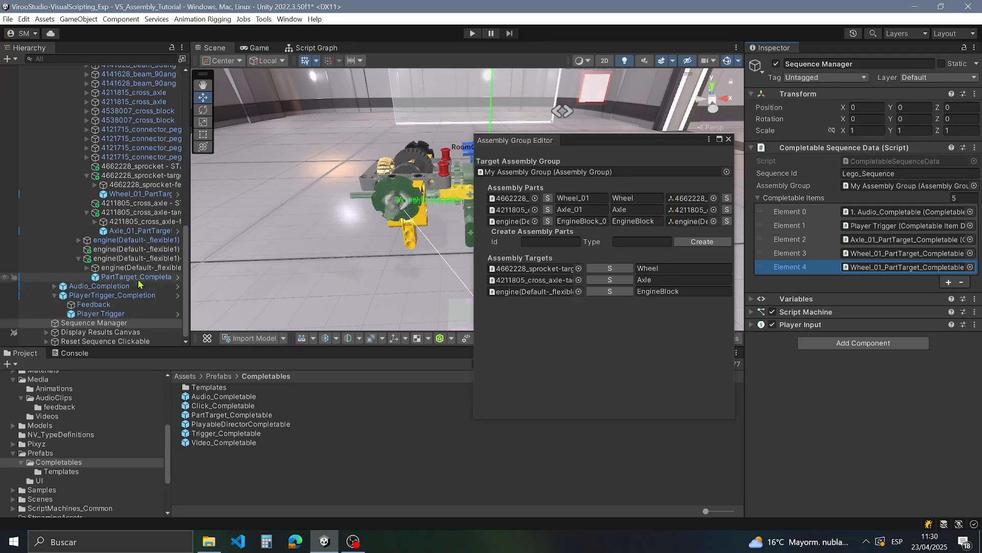
Step: Rename the engine target's completable object as EngineBlock_PartTarget_Completable
left_click(604, 292)
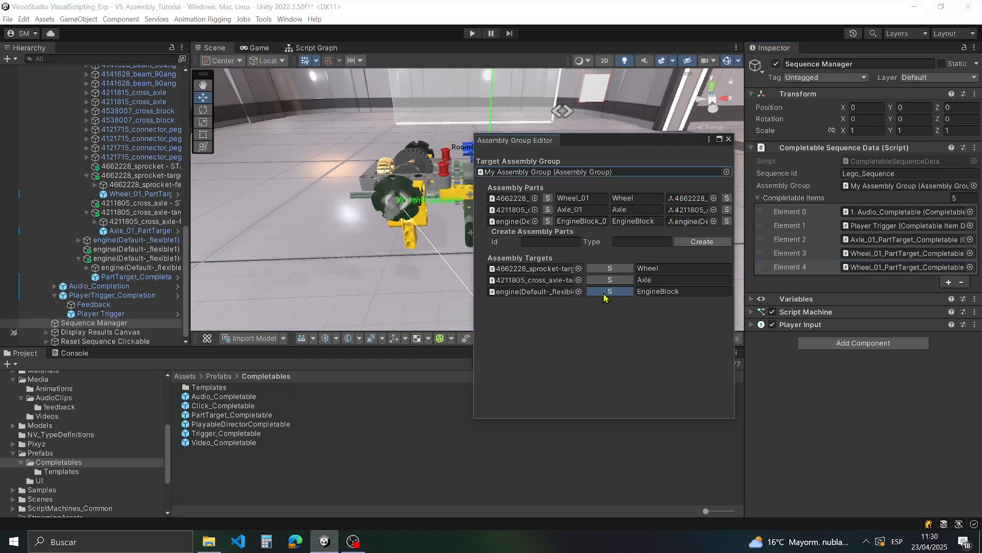
left_click(104, 278)
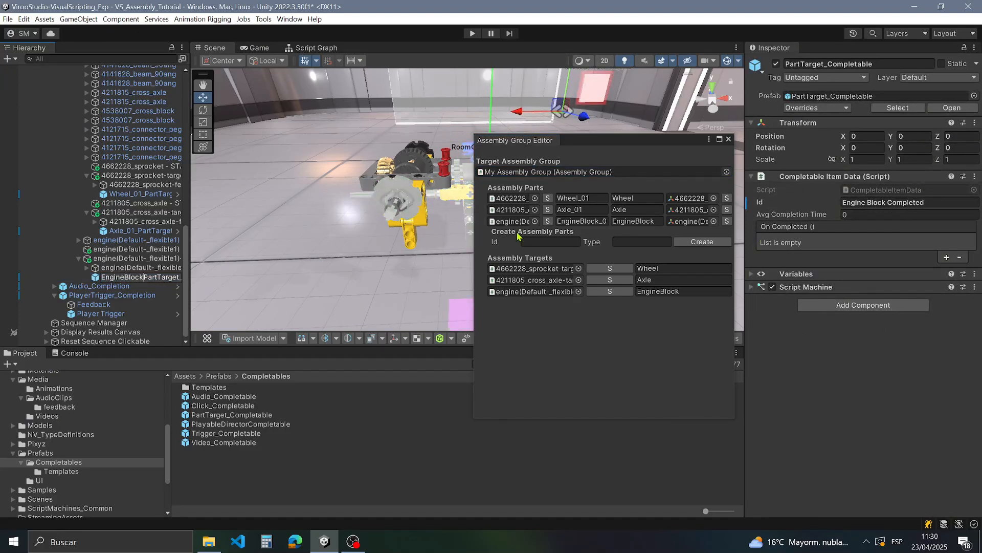
key("Return")
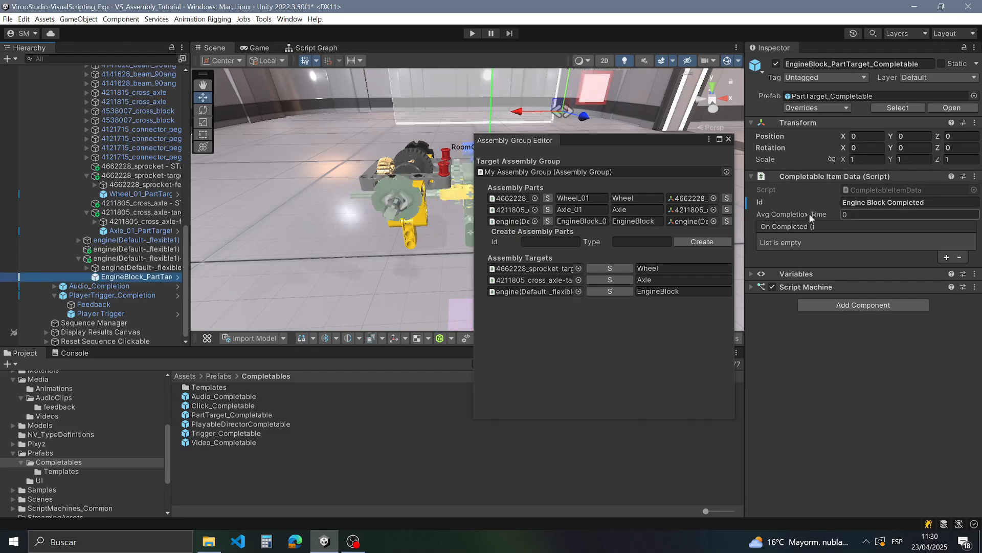
Step: Assign EngineBlock_PartTarget_Completable to the Sequence Manager's fifth completable entry, move it ahead of the Axle_01 item, and close the Assembly Group Editor
left_click(123, 325)
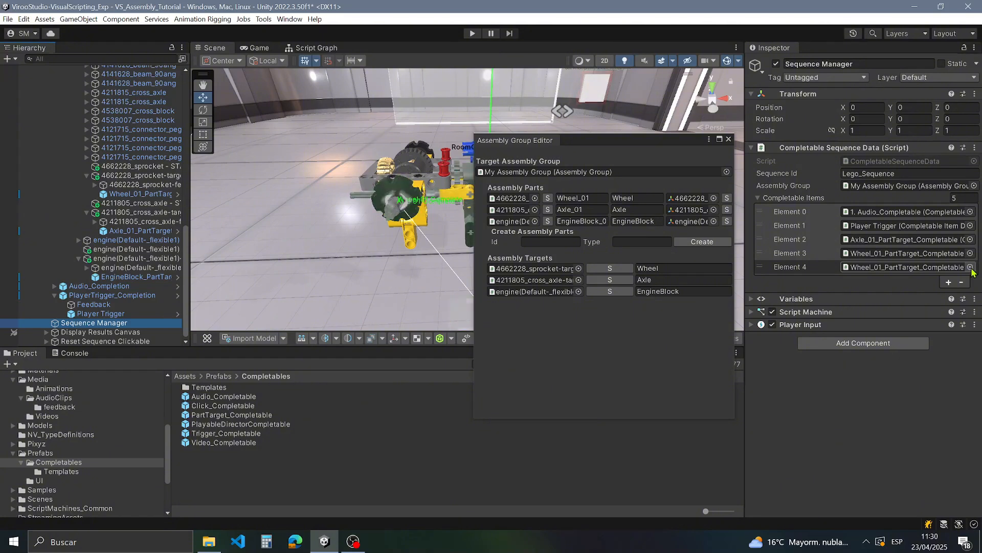
left_click(970, 267)
double_click(722, 211)
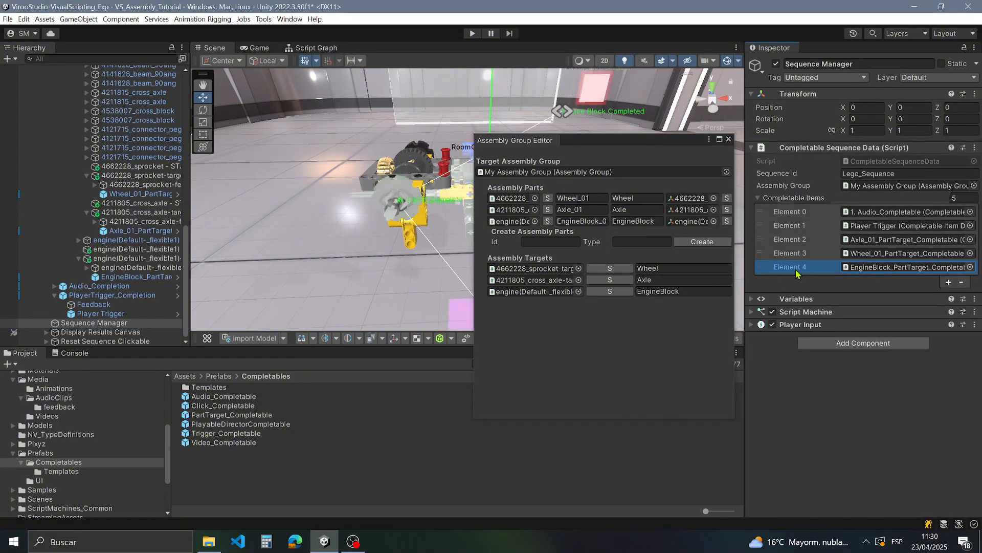
left_click_drag(795, 273, 801, 242)
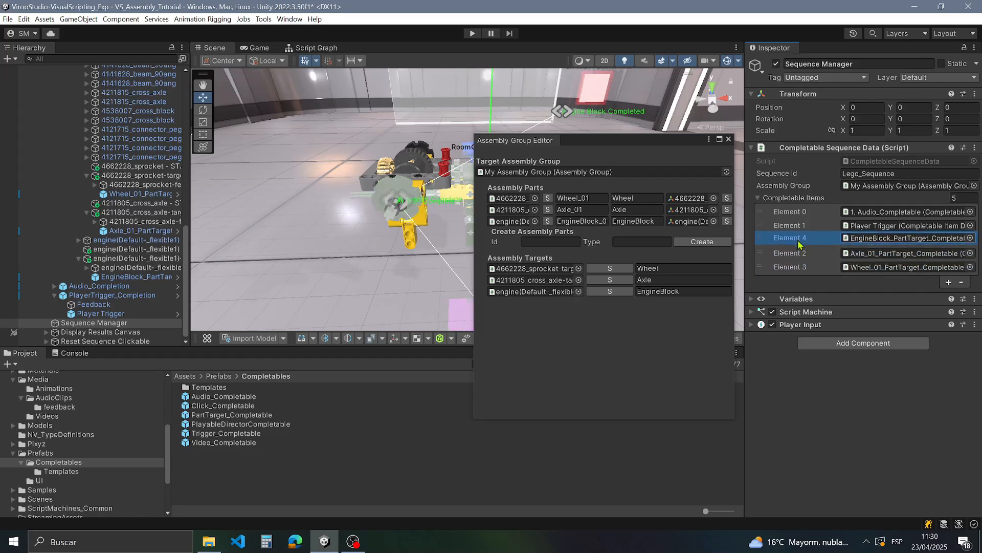
left_click(728, 140)
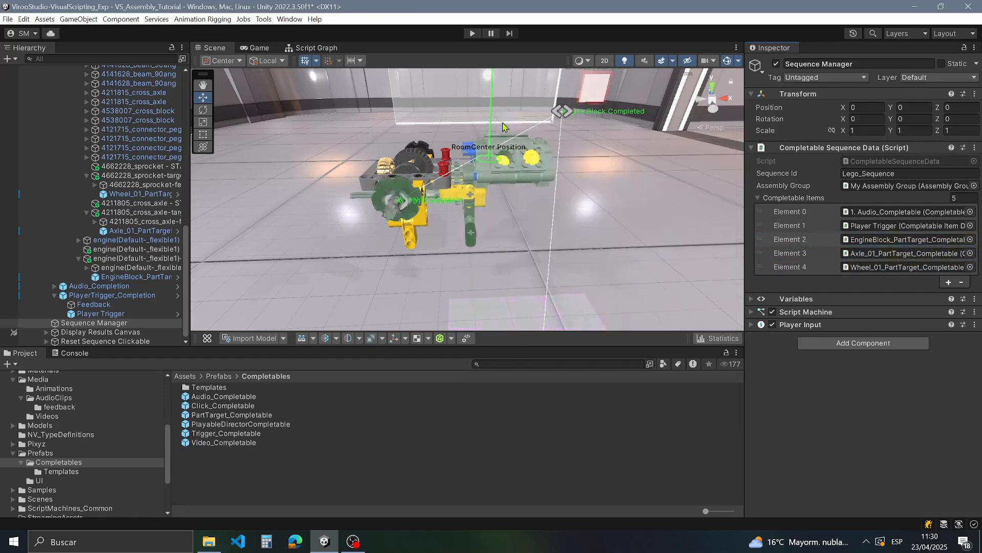
Step: Run the scene and move back to face the assembly while the feedback audio item plays through
right_click_drag(475, 183, 526, 166)
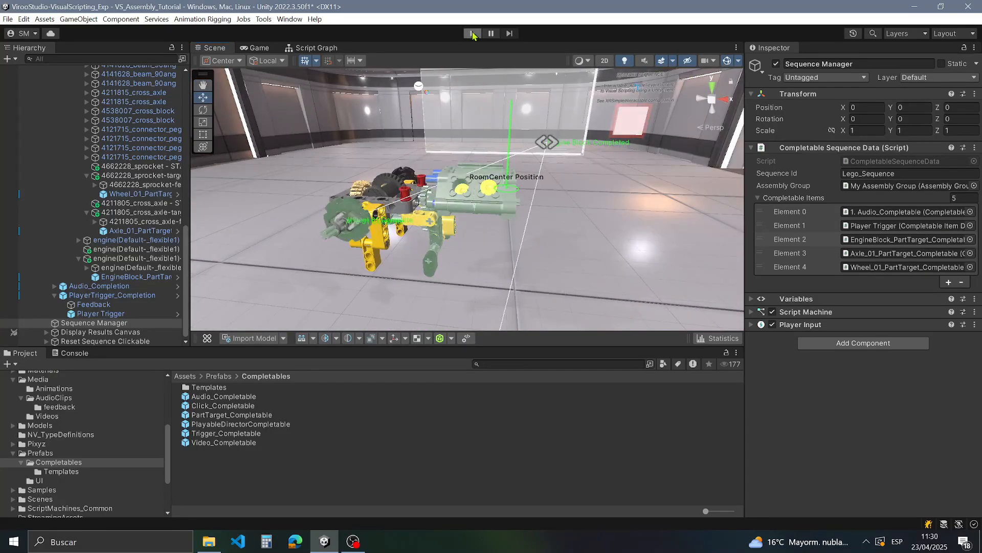
key("ctrl+p")
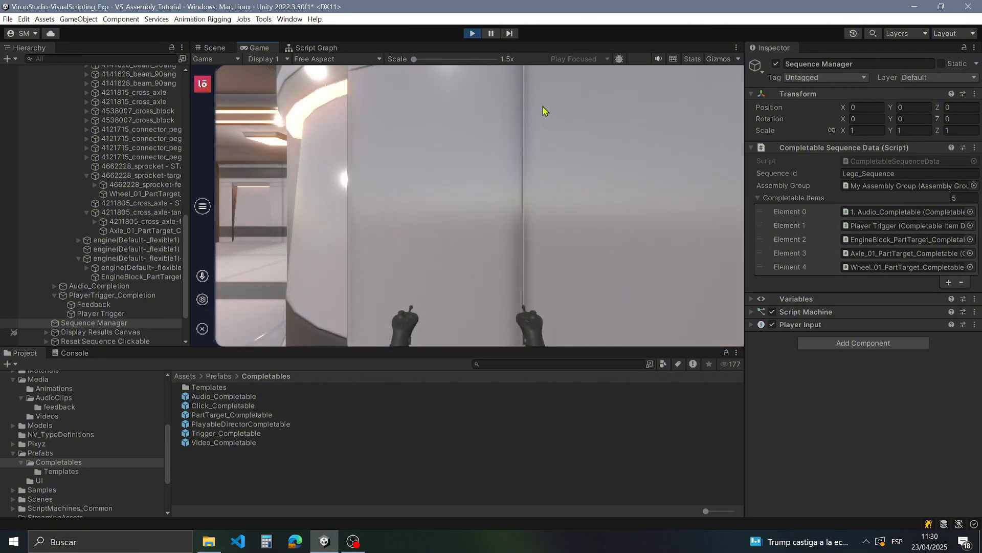
right_click_drag(521, 164, 483, 236)
key("s")
key("w")
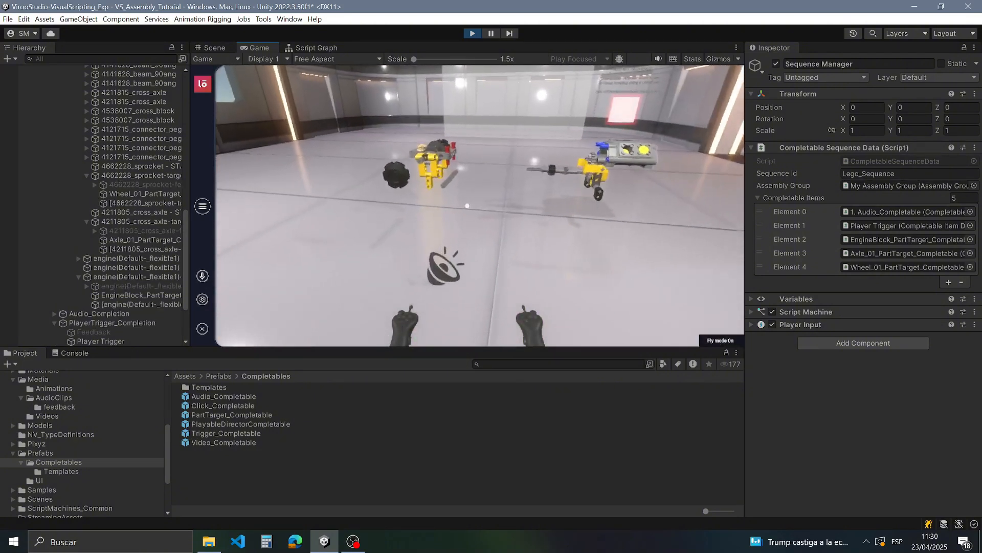
key("s")
key("s")
key("w")
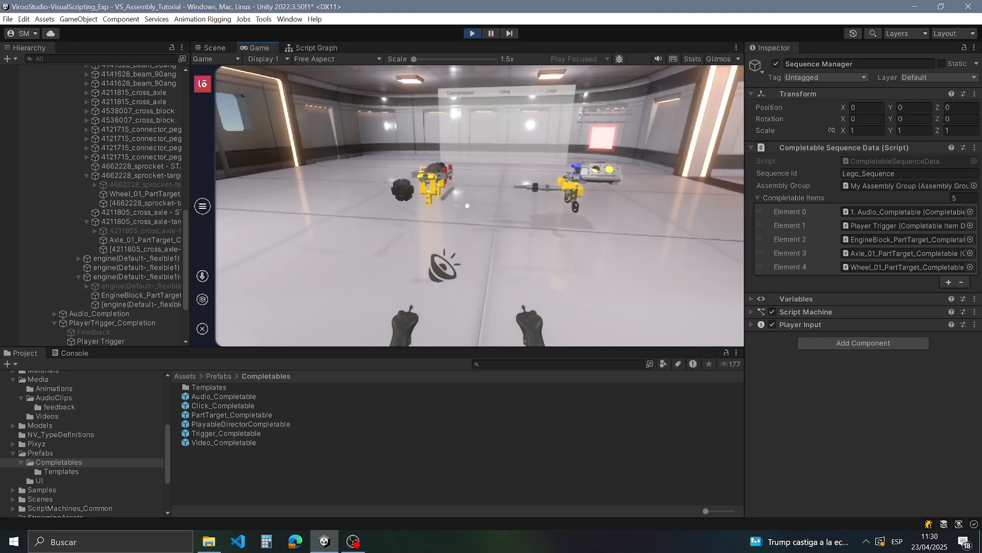
right_click_drag(467, 206, 458, 221)
key("w")
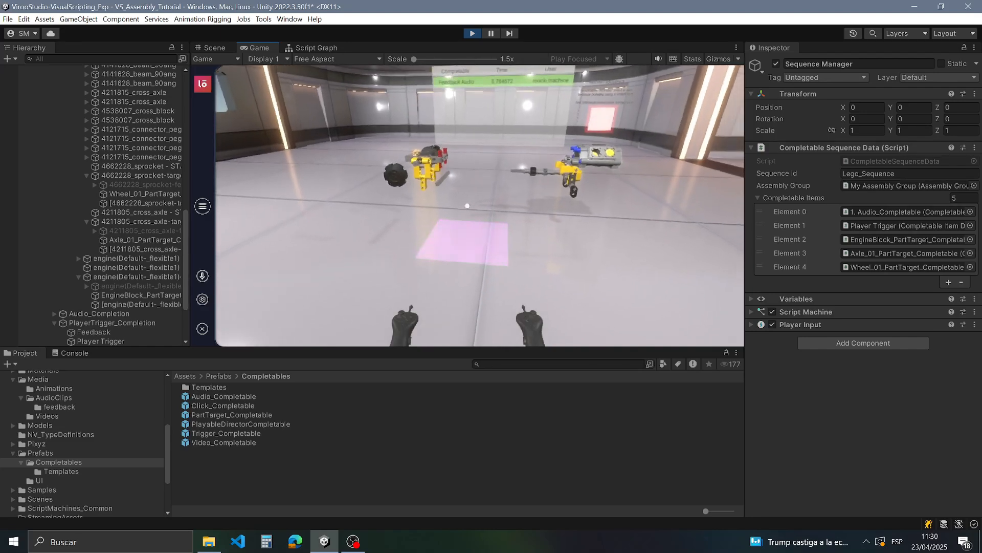
Step: Test the sequence by entering the player trigger and placing the engine block, axle and wheel on their targets
key("w")
right_click_drag(467, 206, 432, 207)
left_click(468, 206)
left_click(445, 207)
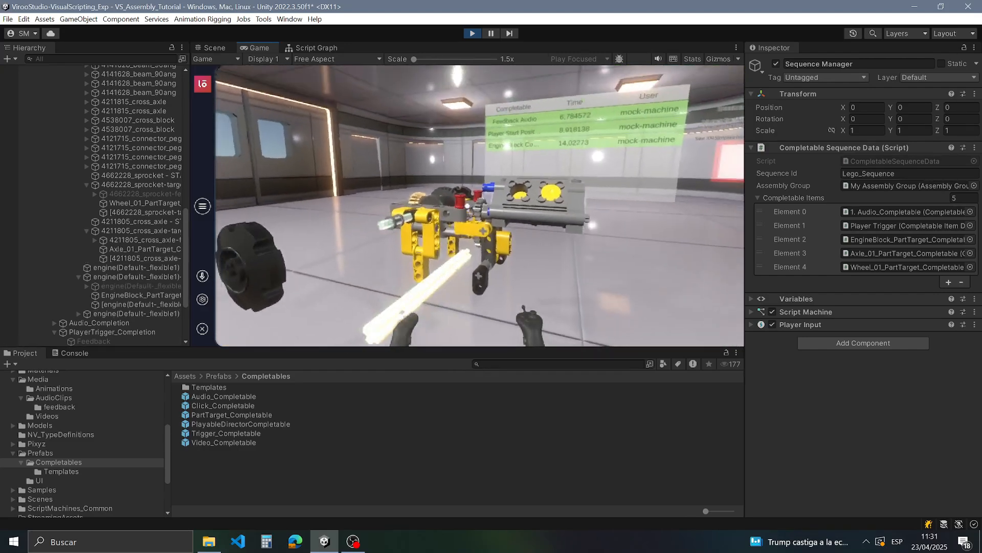
key("w")
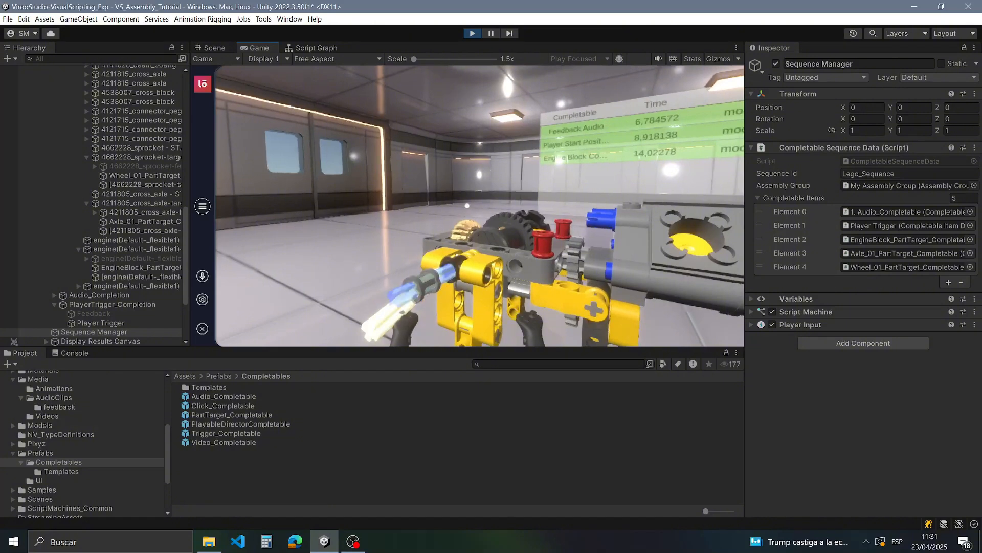
mouse_move(467, 206)
right_mouse_down()
mouse_move(437, 207)
mouse_move(484, 206)
right_mouse_up()
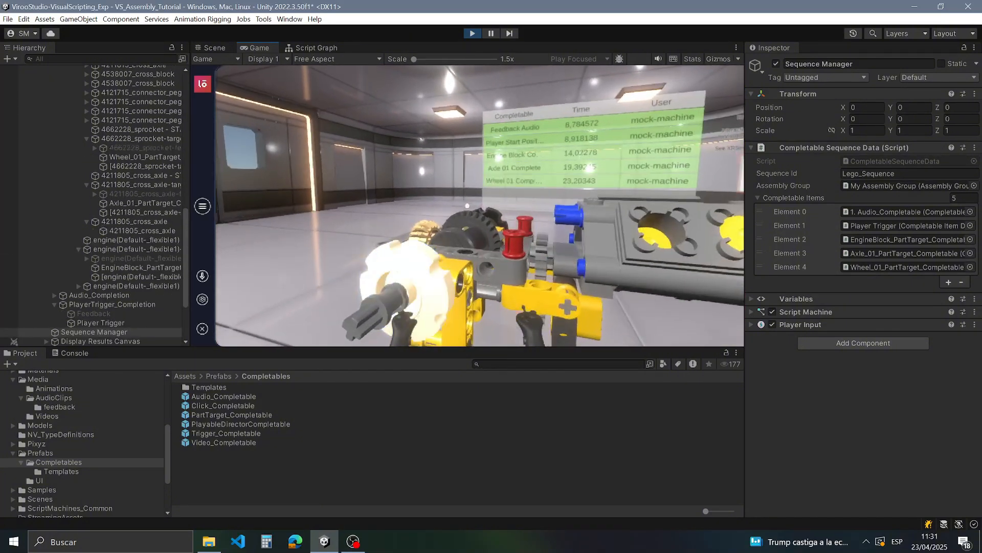
Step: Approach the results canvas and activate the Restart Sequence cube to reset the completed sequence
key("s")
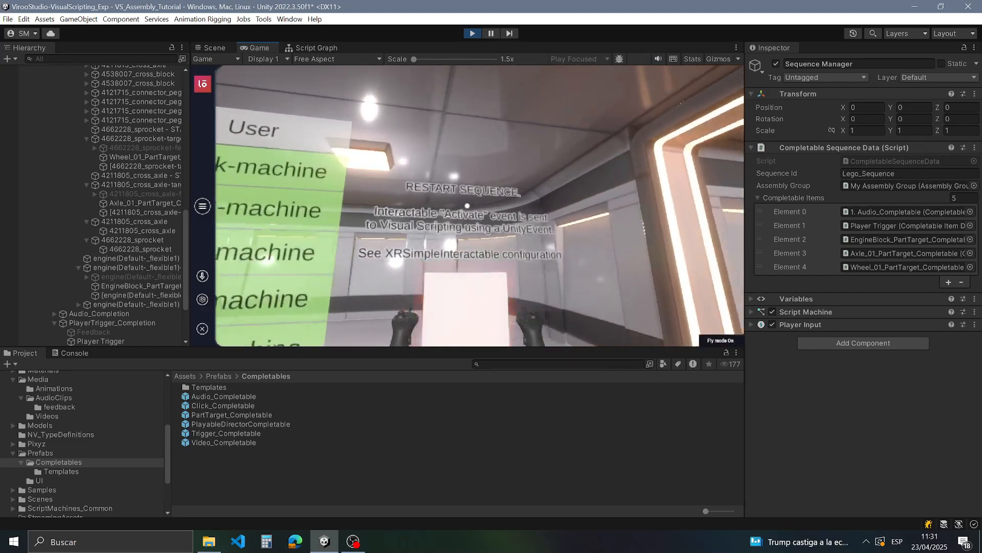
key("w")
key("s")
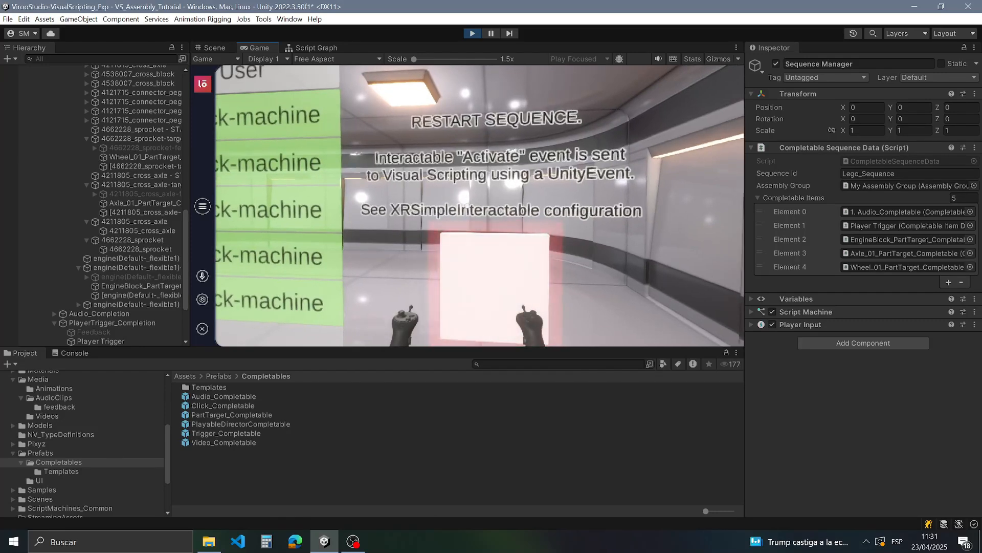
key("s")
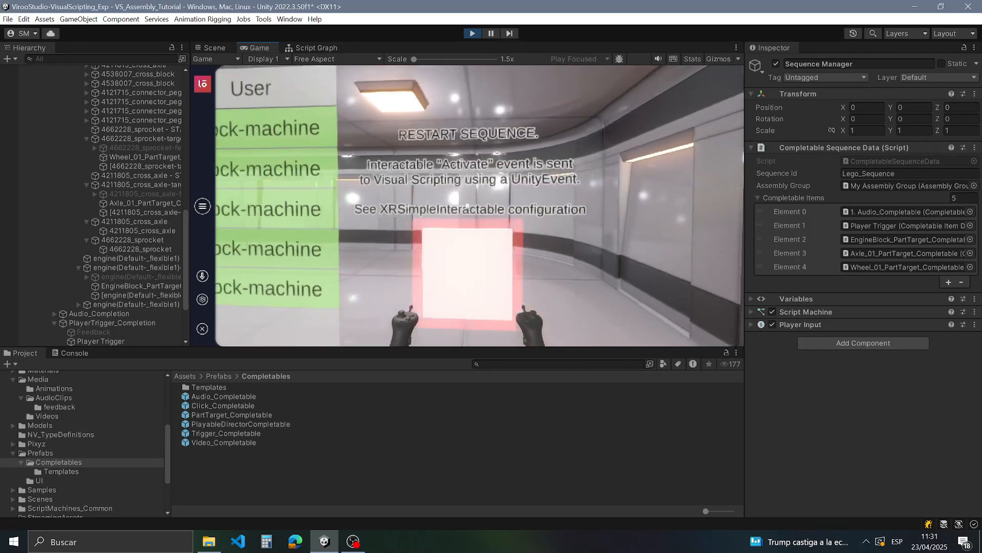
key("s")
key("Escape")
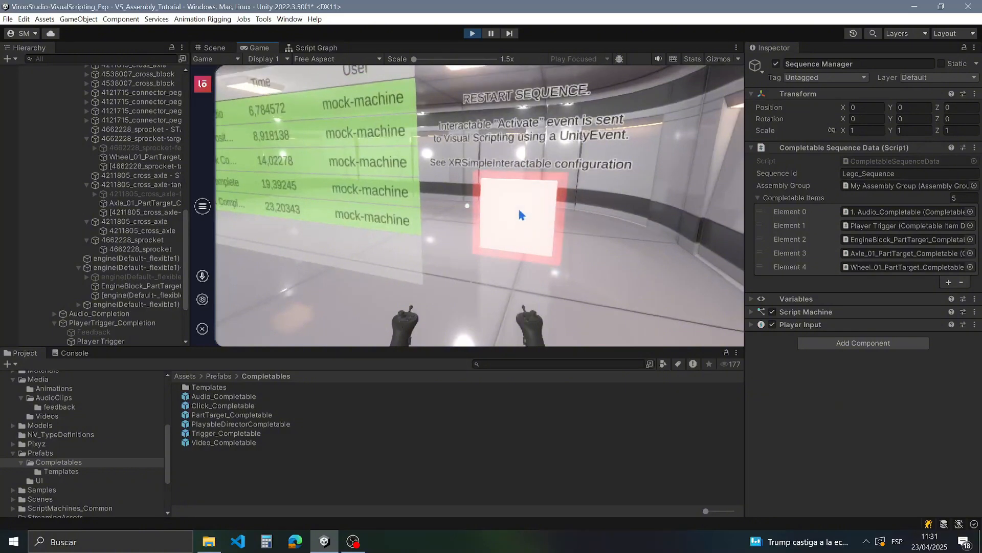
key("d")
right_click_drag(519, 210, 467, 205)
left_click(553, 204)
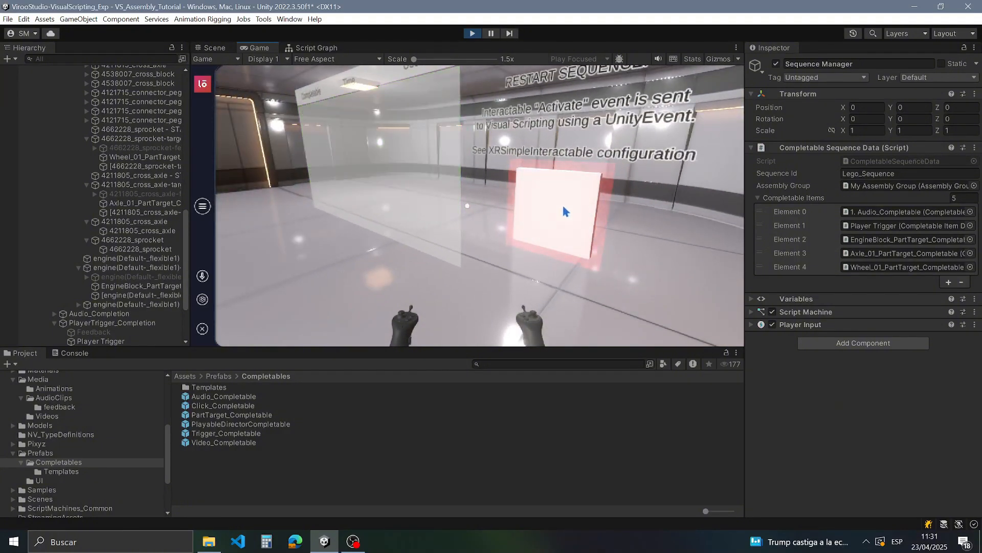
Step: Examine the restarted sequence, its results canvas and the reset parts from around the room, and stop the running scene
right_click_drag(562, 211, 537, 205)
key("a")
key("s")
key("a")
key("f")
key("a")
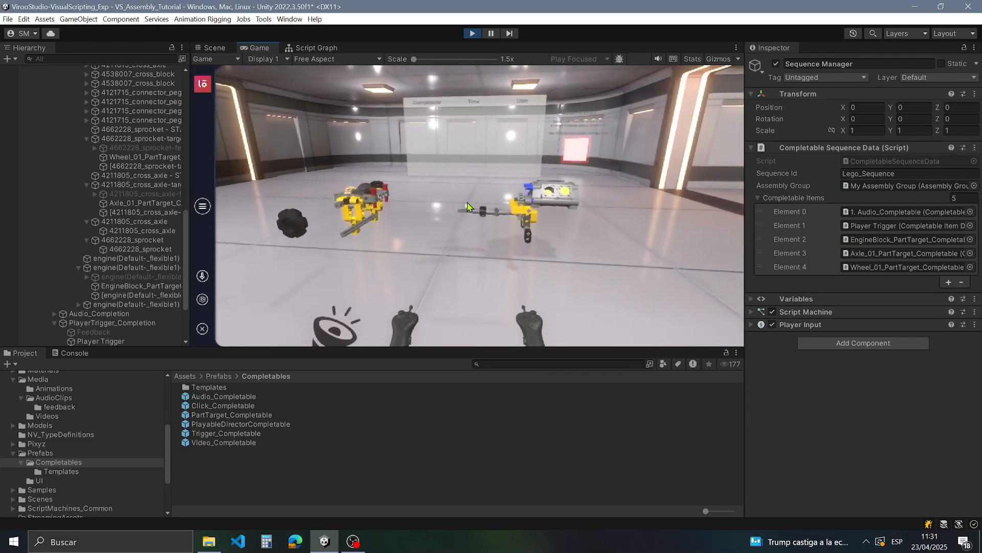
right_click_drag(447, 194, 477, 180)
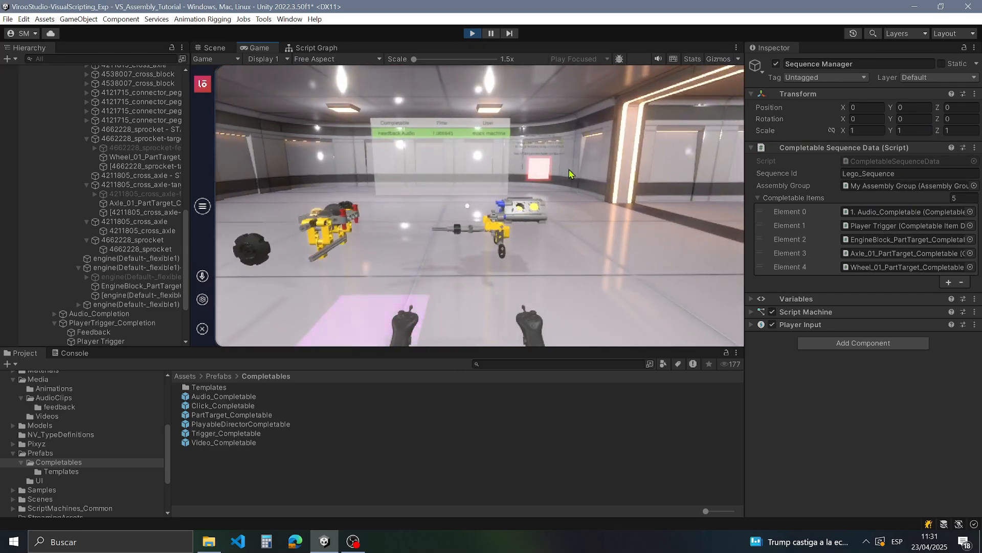
right_click_drag(569, 170, 461, 164)
right_click_drag(585, 164, 513, 164)
key("s")
key("d")
key("w")
right_click_drag(576, 152, 479, 145)
key("d")
key("a")
key("w")
key("a")
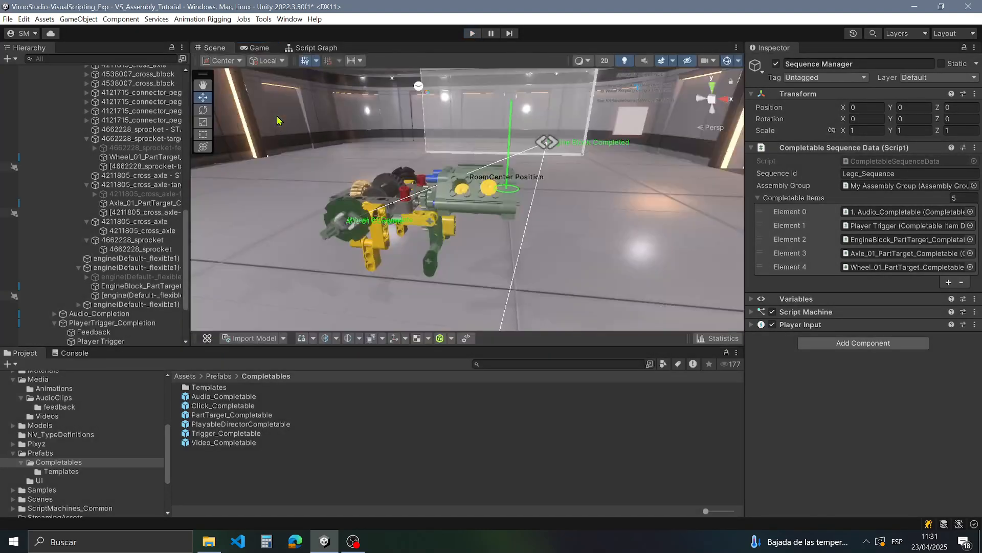
Step: Select My Assembly Group under Trainning Pill and collapse its child objects
left_click_drag(188, 258, 188, 92)
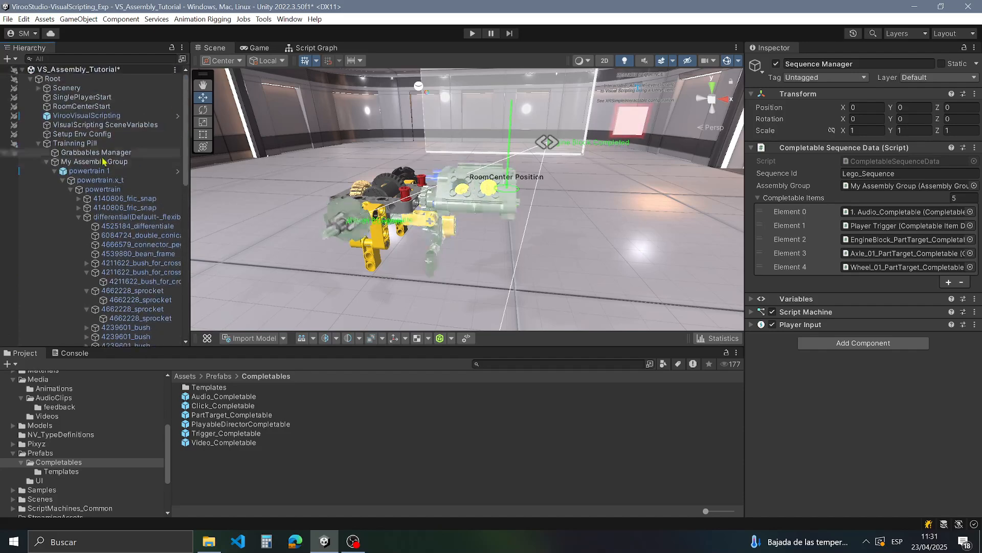
left_click(64, 162)
left_click(47, 162)
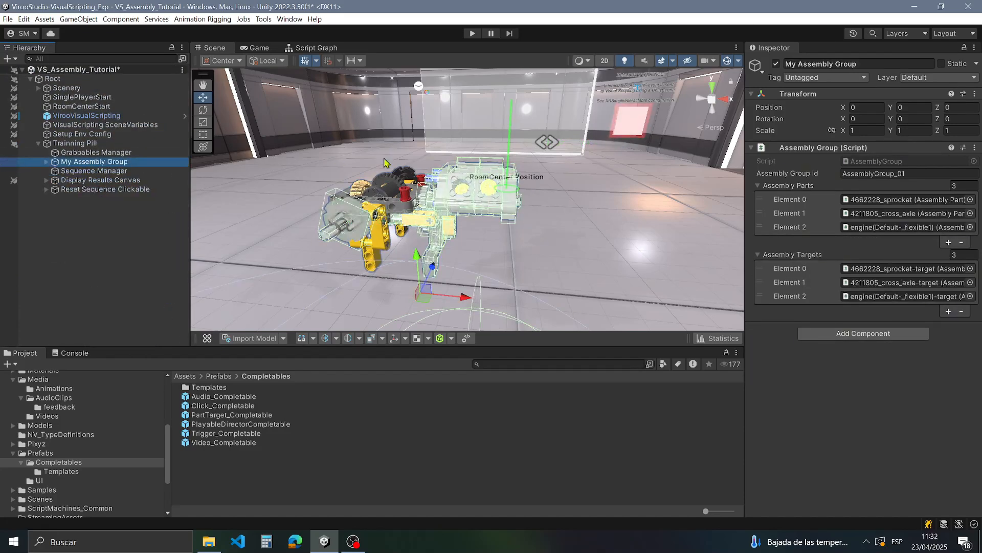
Step: Duplicate the Trainning Pill object and move the copy along the X axis to about -6.22
right_click_drag(451, 169, 545, 190)
key("s")
key("a")
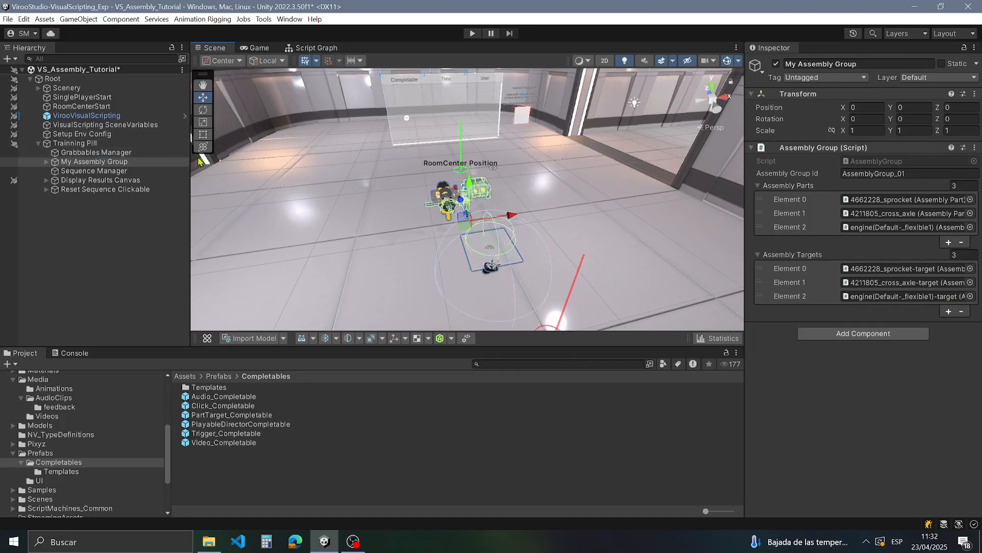
right_click_drag(572, 205, 453, 195)
key("w")
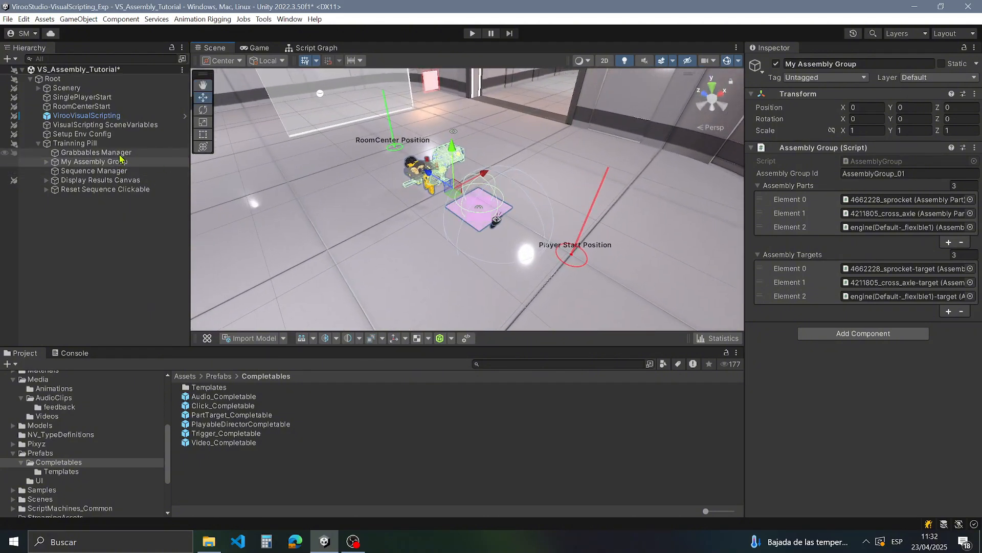
right_click_drag(519, 187, 472, 155)
key("d")
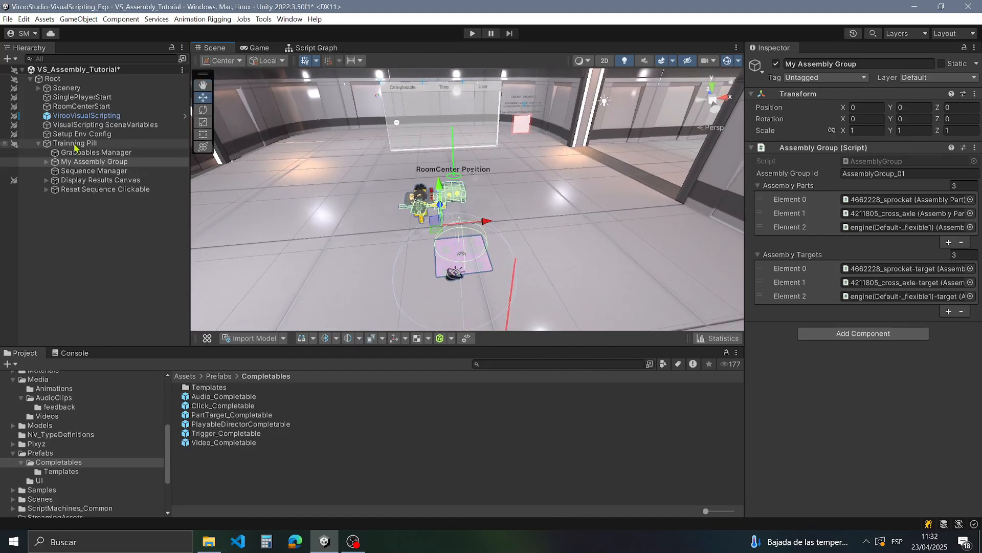
left_click(77, 144)
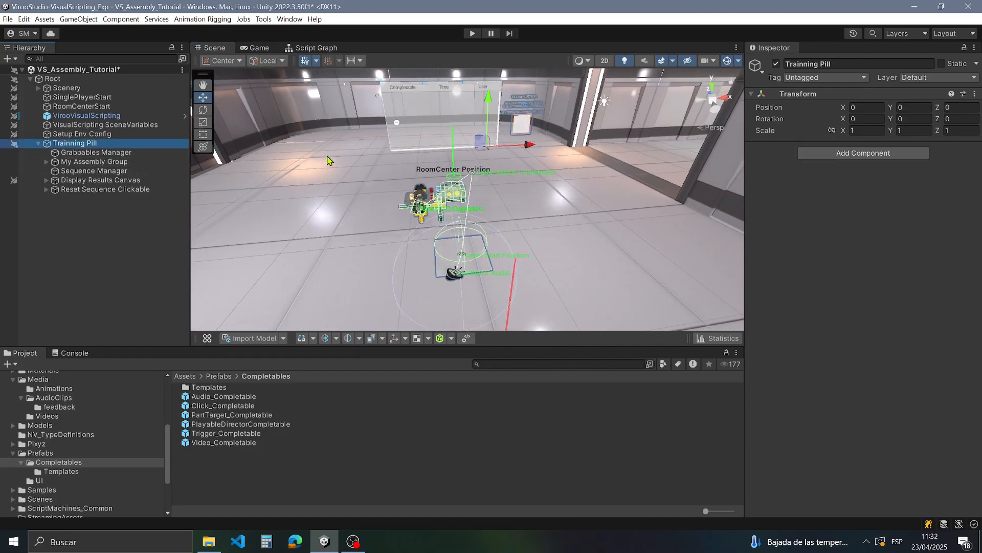
key("ctrl+d")
left_click_drag(532, 147, 289, 163)
right_click_drag(378, 171, 389, 196)
key("a")
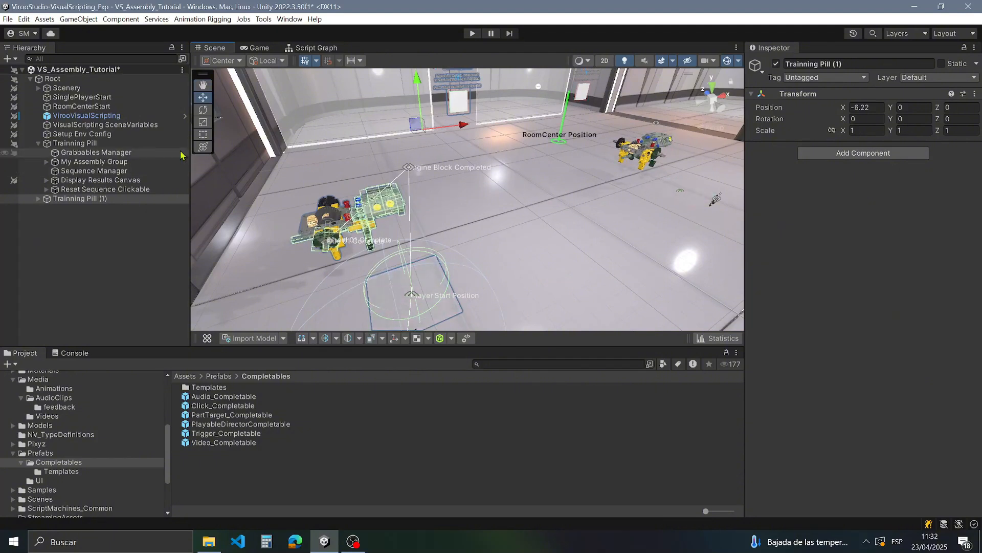
Step: Set the Assembly Group Id of the original Trainning Pill's My Assembly Group to AssemblyGroup_02
left_click(94, 162)
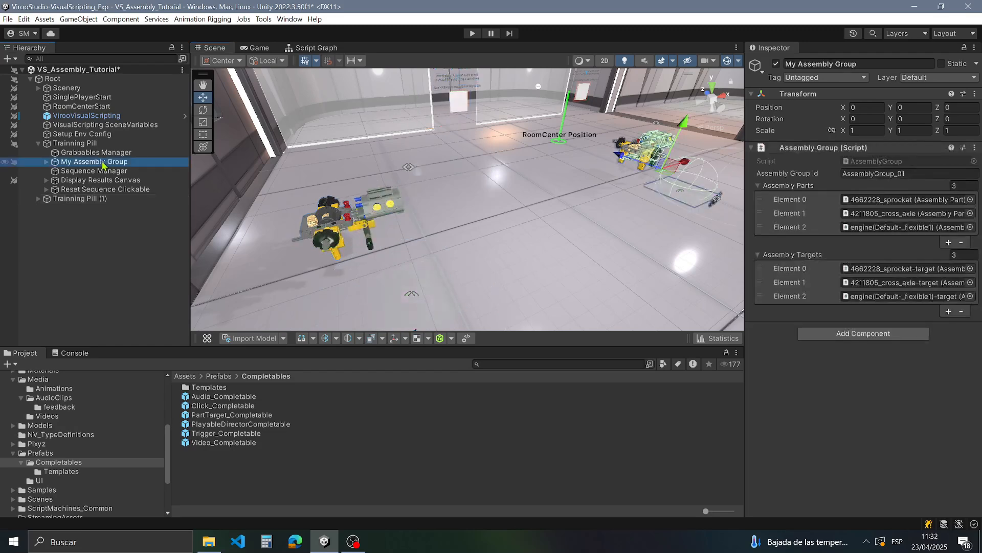
left_click(903, 177)
left_click(902, 176)
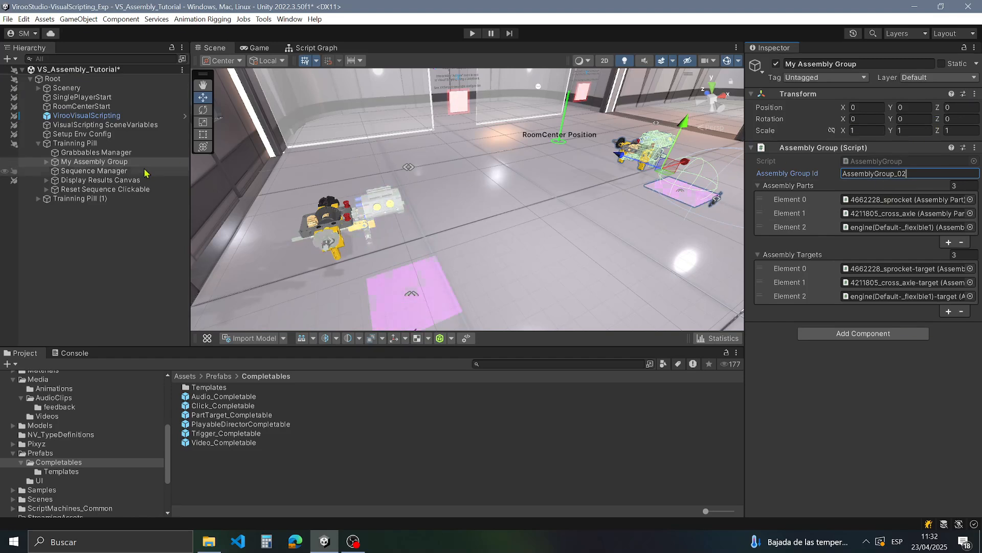
Step: Set the Sequence Id to Lego_Sequence_01 in the original Trainning Pill's Sequence Manager and to Lego_Sequence_02 in the Trainning Pill (1) copy's
left_click(104, 175)
left_click(910, 174)
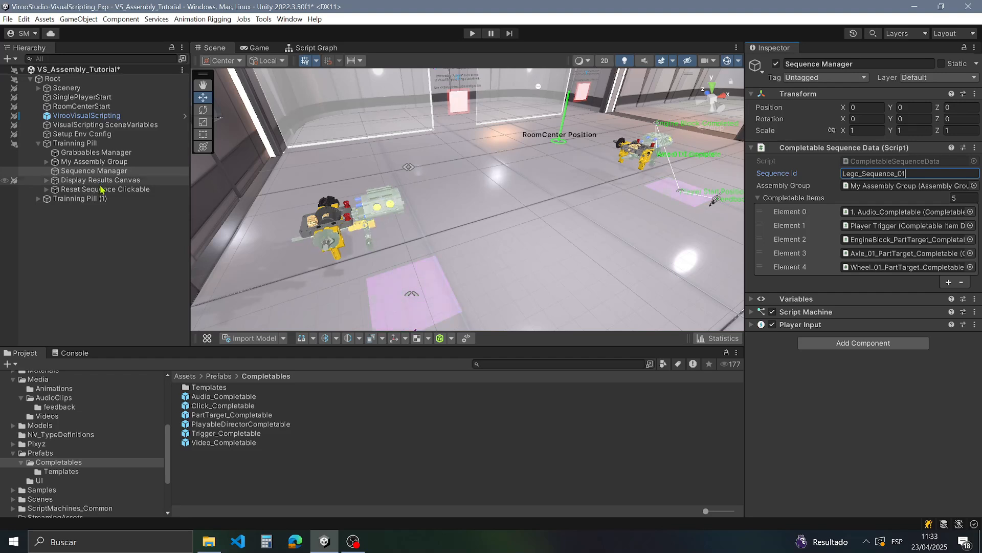
left_click(38, 198)
left_click(104, 228)
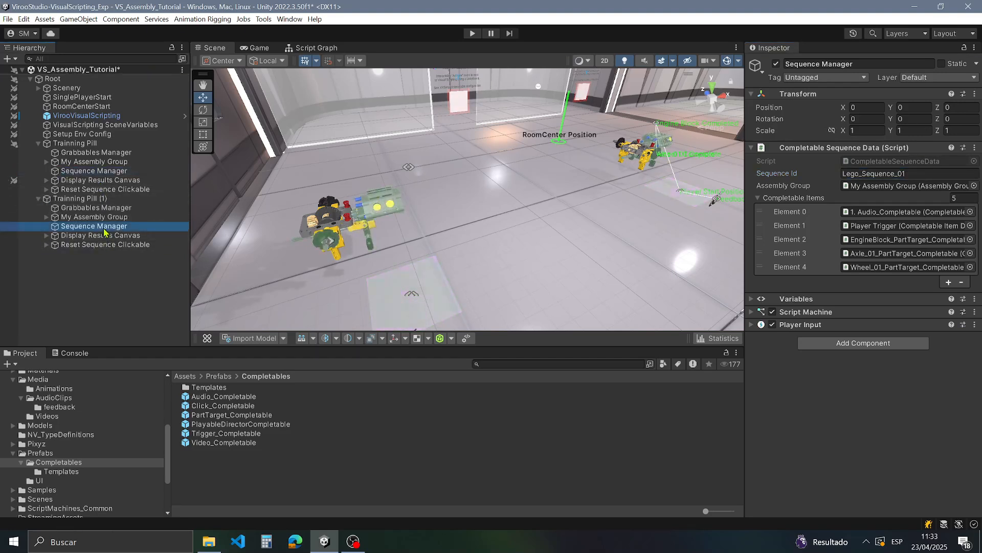
double_click(929, 174)
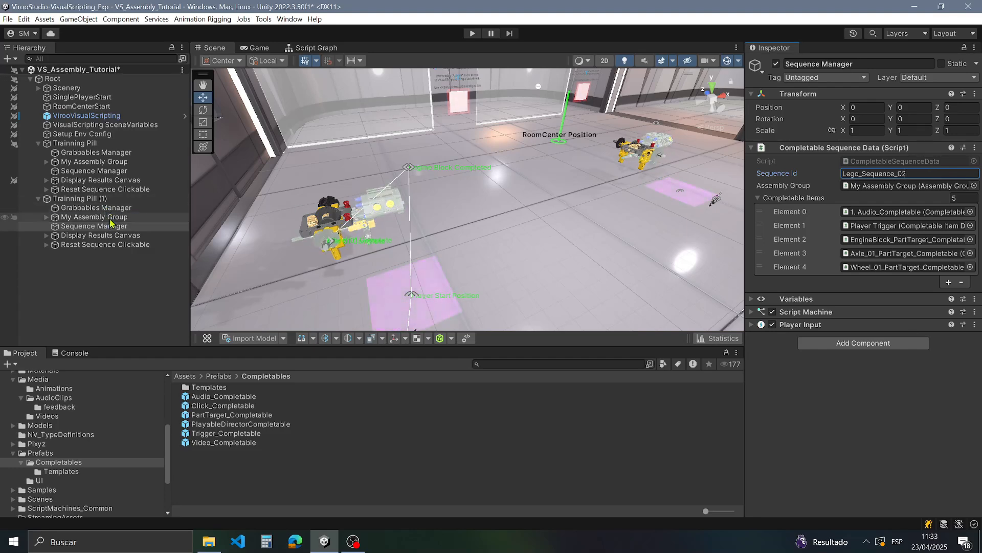
Step: Check the Trainning Pill (1) copy's Assembly Group Id and set the original Trainning Pill's Assembly Group Id to AssemblyGroup_01
left_click(110, 218)
left_click(939, 175)
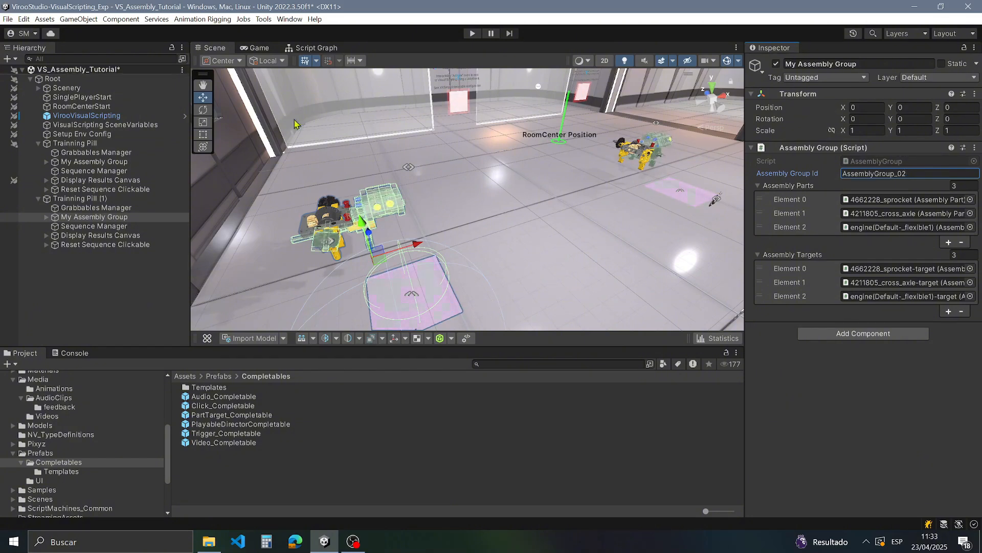
left_click(94, 162)
left_click(971, 175)
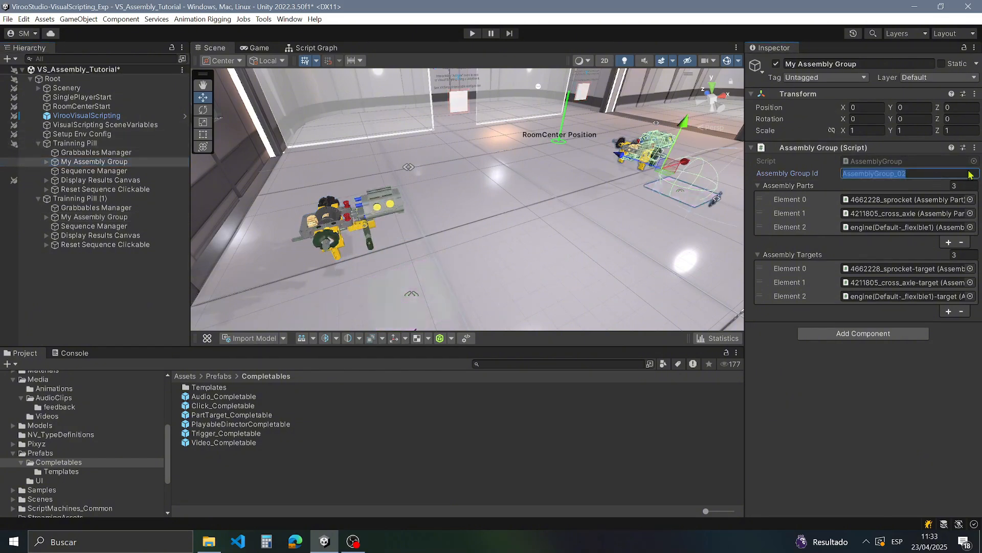
key("Right")
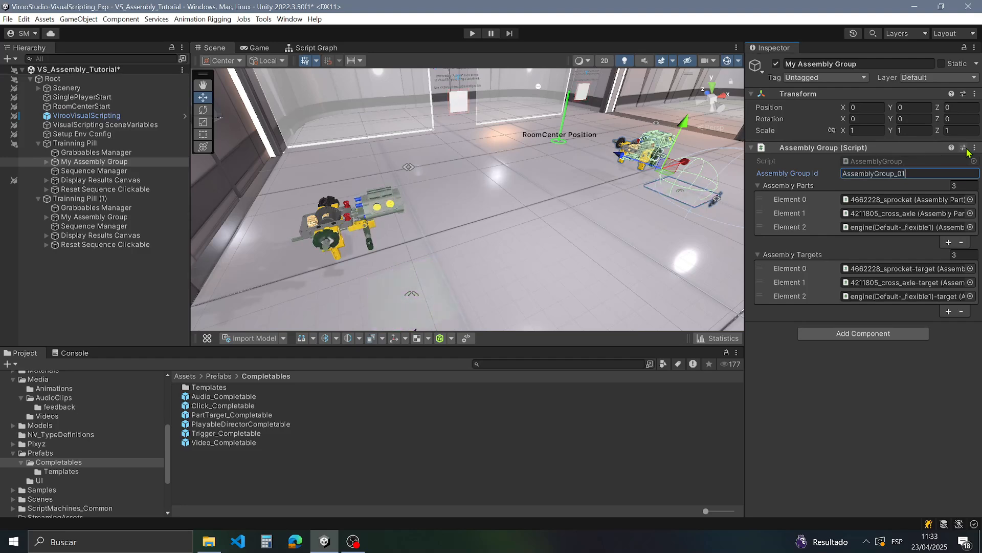
Step: Play-test the scene by fitting the engine block in the duplicated pill, compare both pills' results canvases in fly mode, and stop the test
right_click_drag(498, 175, 450, 43)
left_click(472, 33)
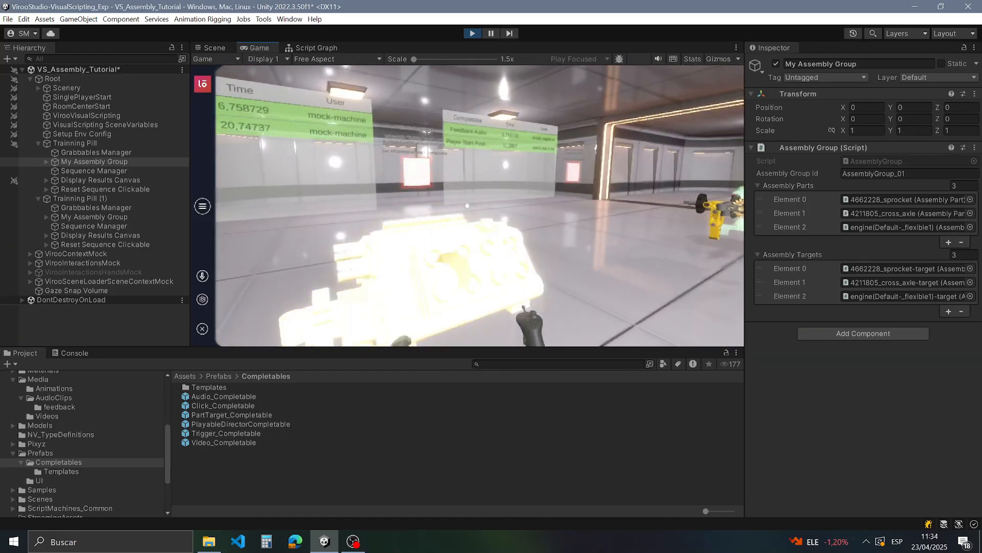
left_click(467, 206)
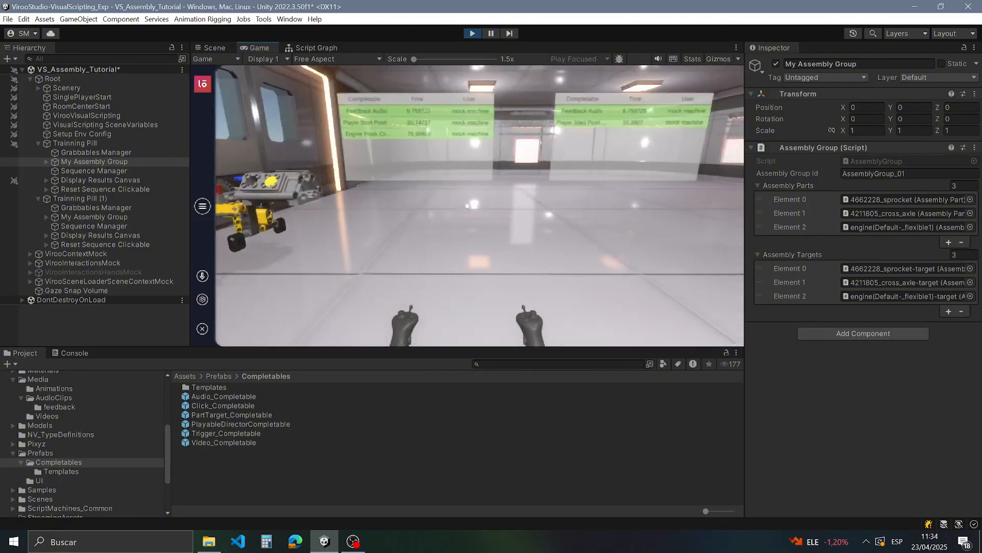
key("Escape")
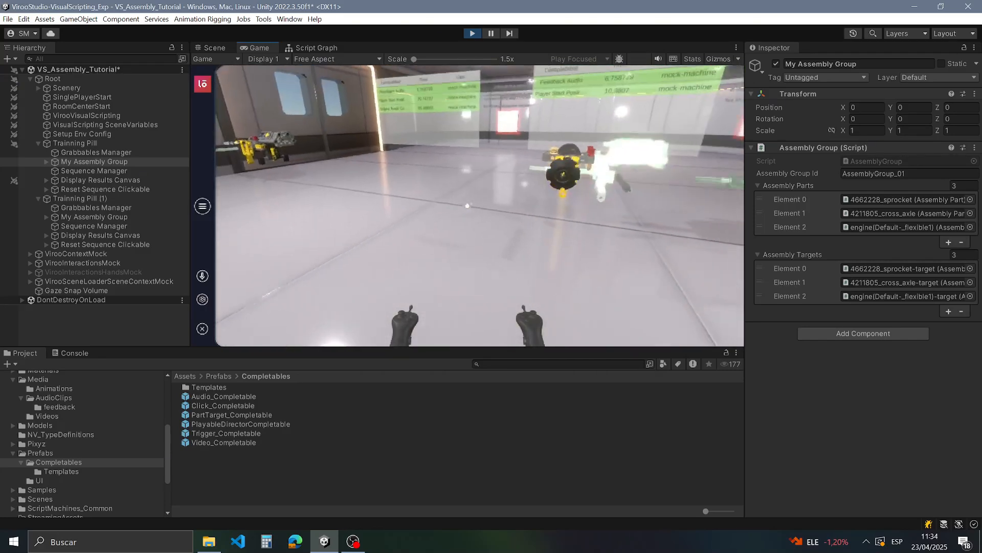
key("f")
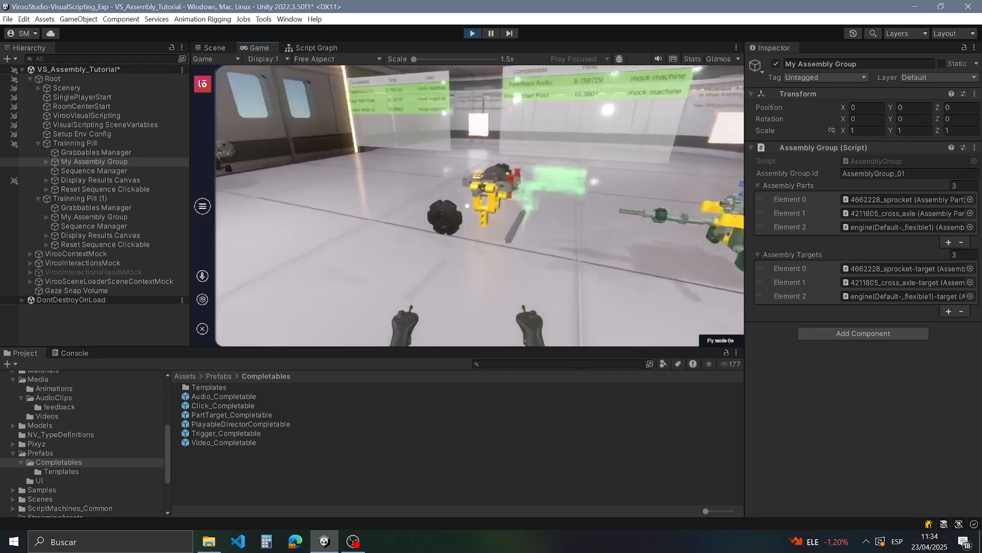
key("d")
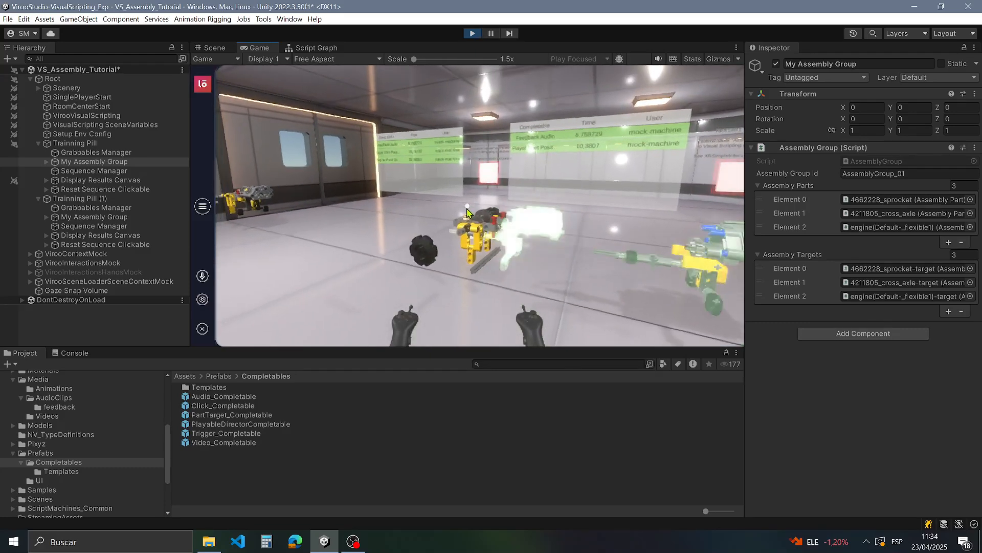
right_click_drag(496, 166, 471, 203)
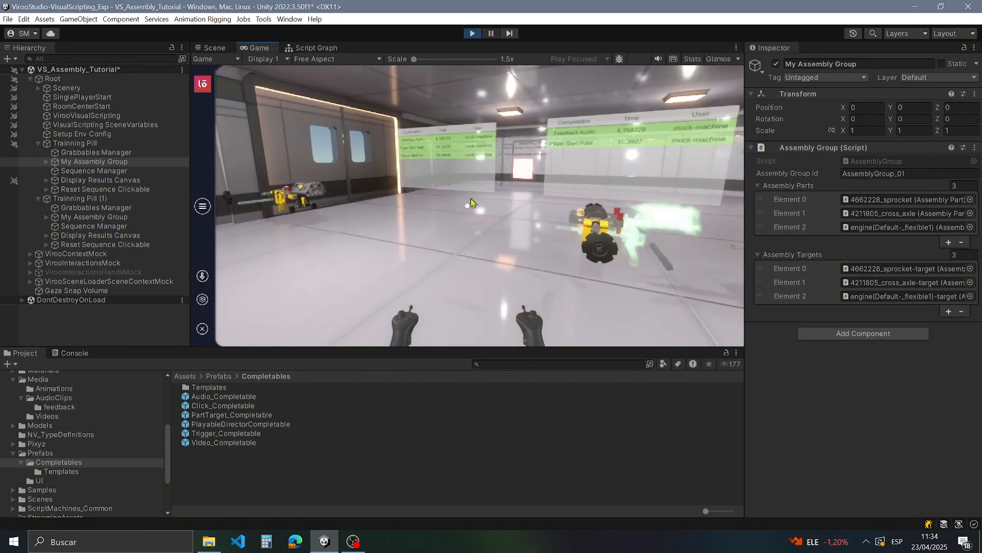
left_click(473, 34)
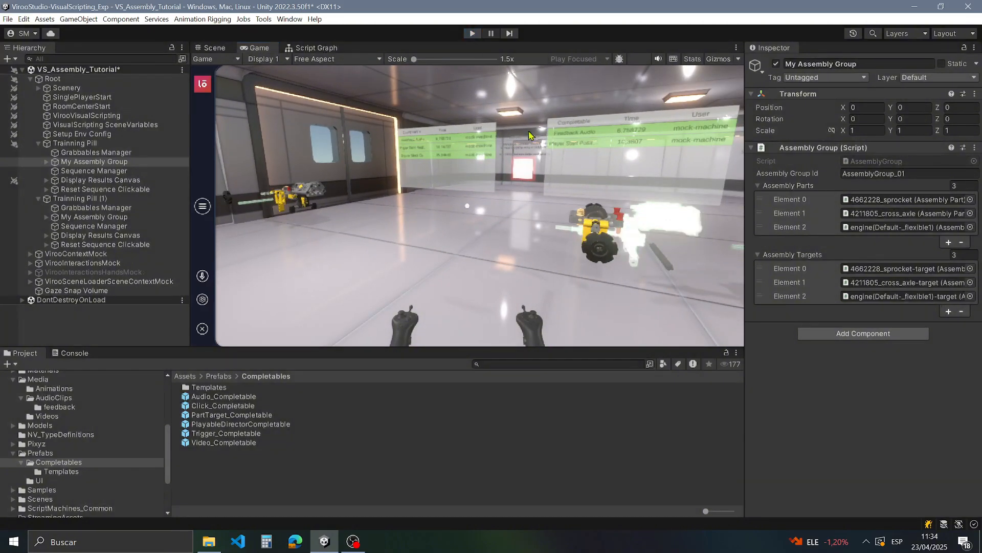
right_click_drag(496, 156, 441, 172)
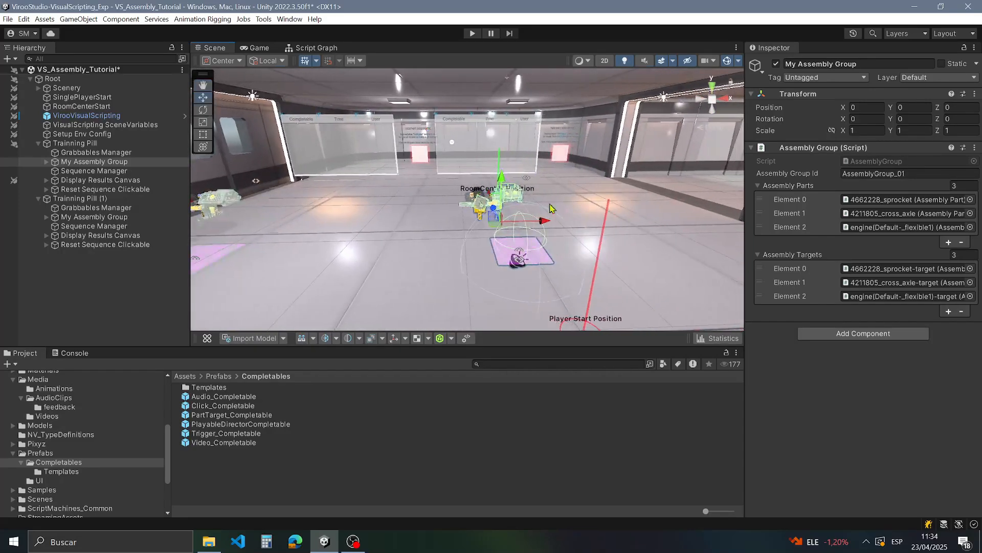
right_click_drag(461, 205, 388, 207)
right_click_drag(406, 165, 464, 129)
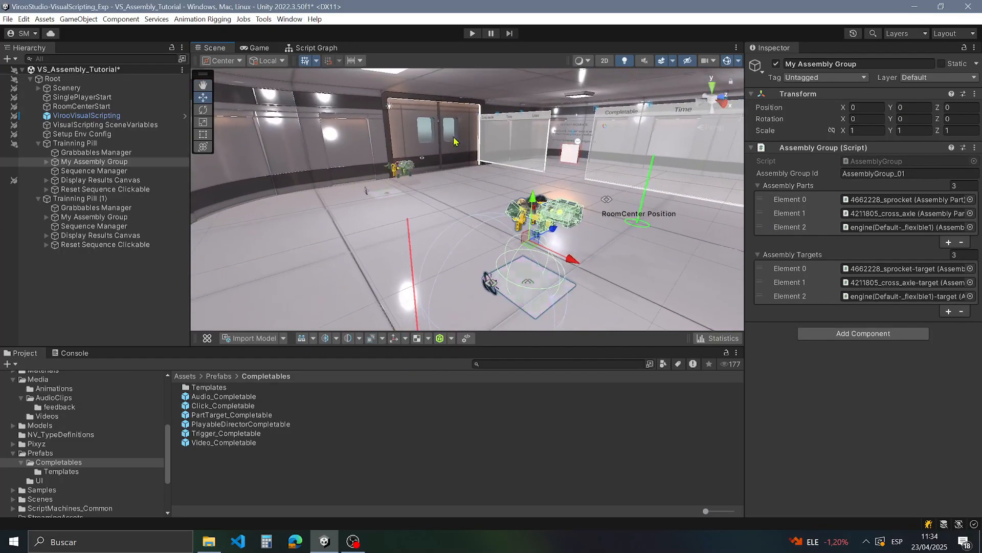